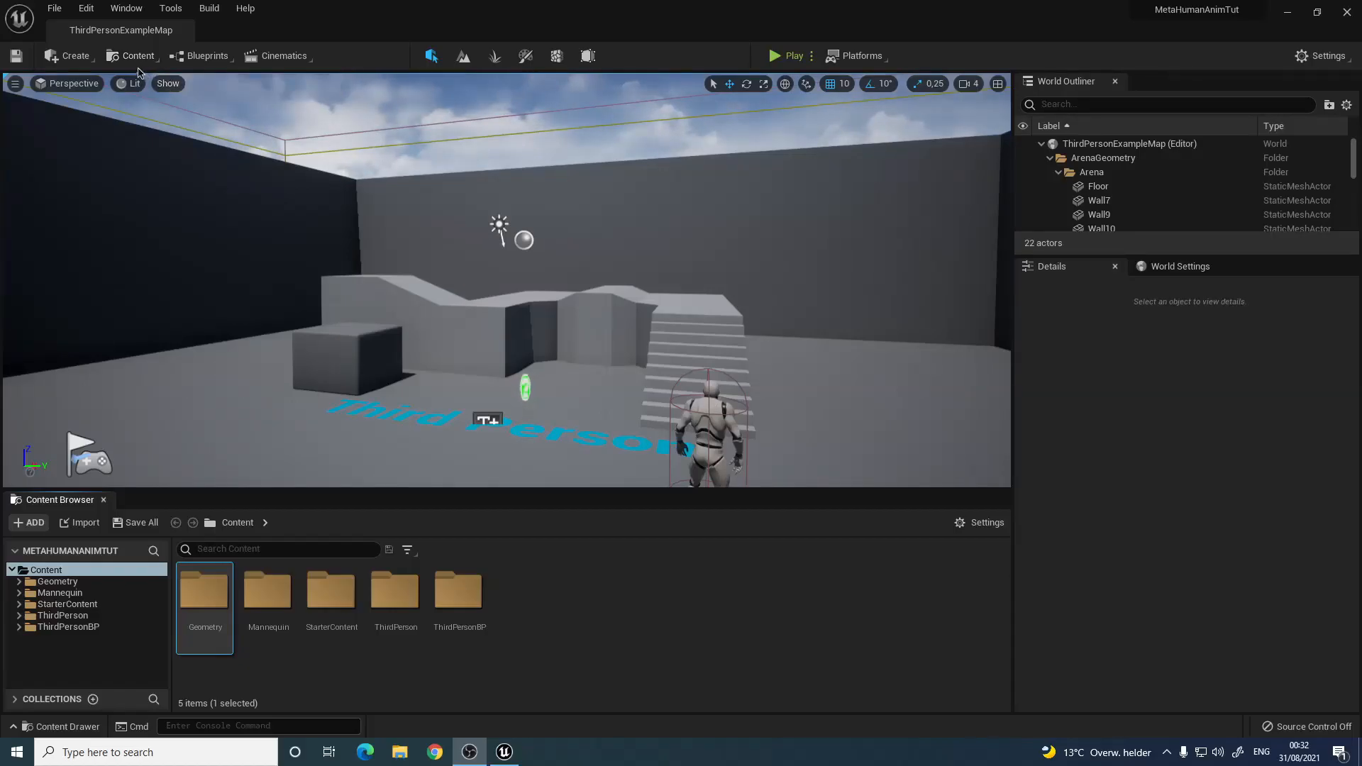
Open Quixel Bridge in a maximized window and show the MetaHumans library
{"action": "left_click", "coordinate": [136, 56]}
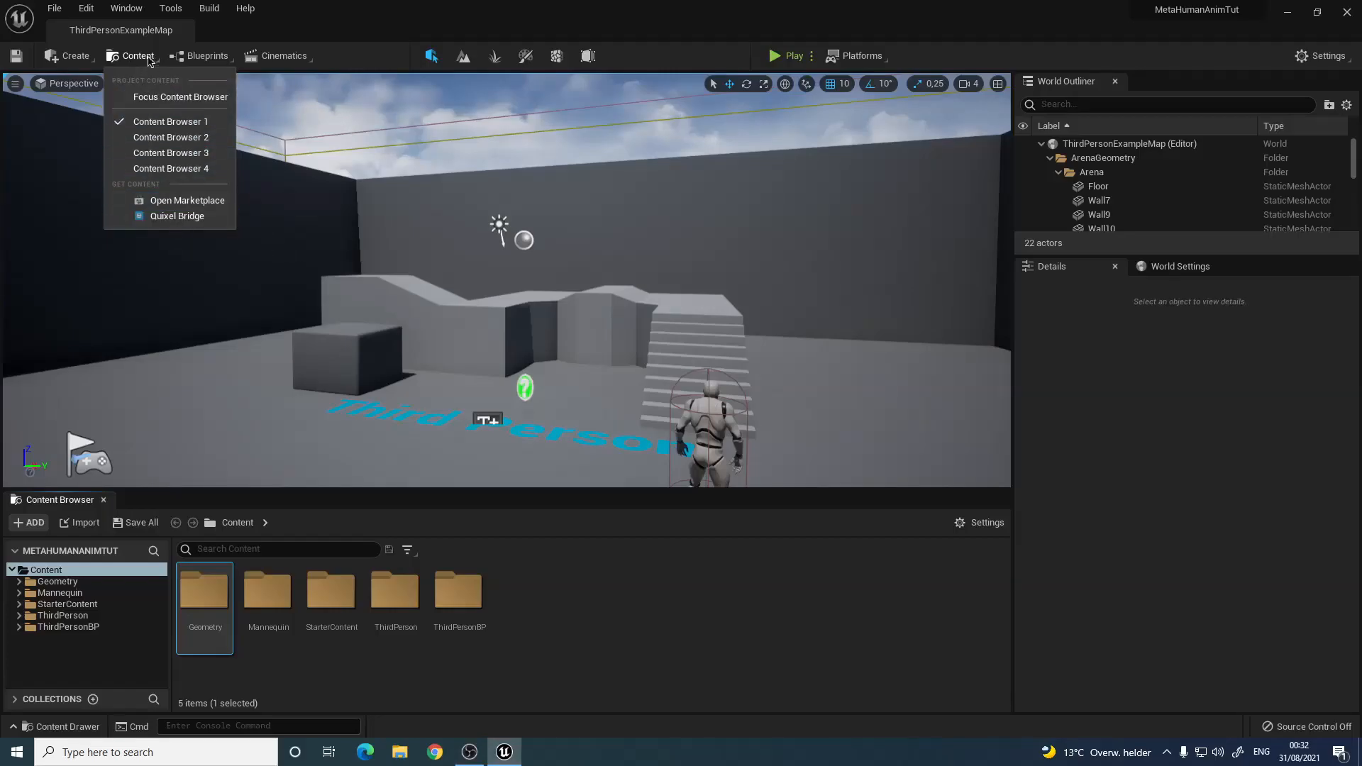
{"action": "left_click", "coordinate": [206, 216]}
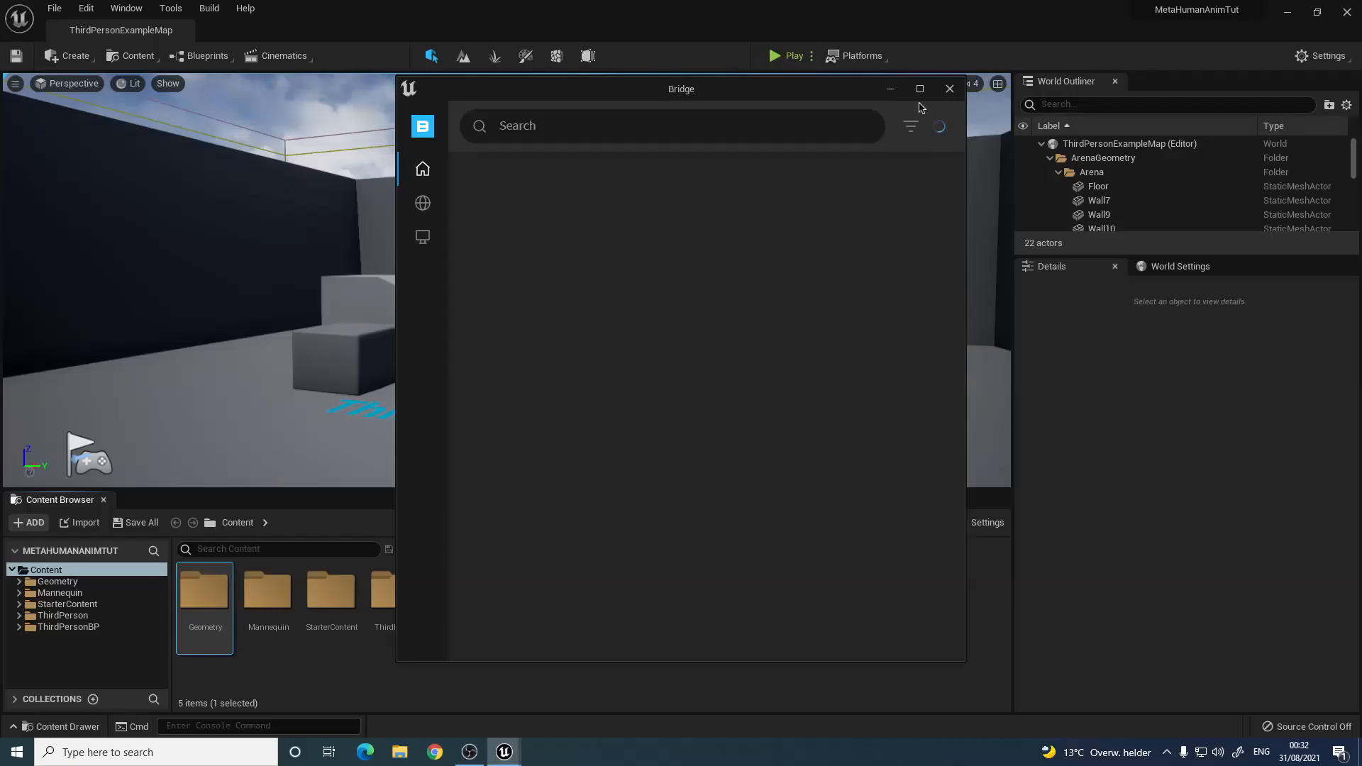
{"action": "left_click", "coordinate": [920, 88]}
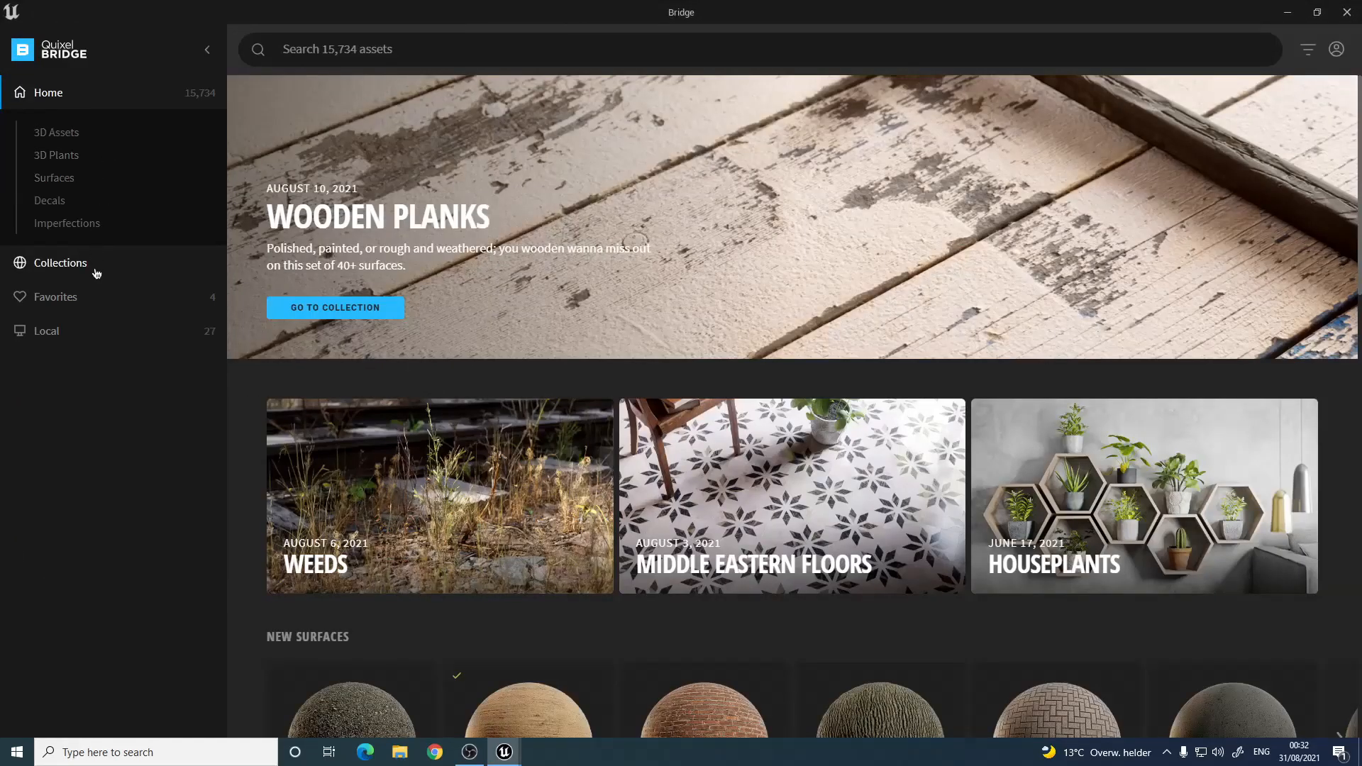
{"action": "left_click", "coordinate": [97, 270]}
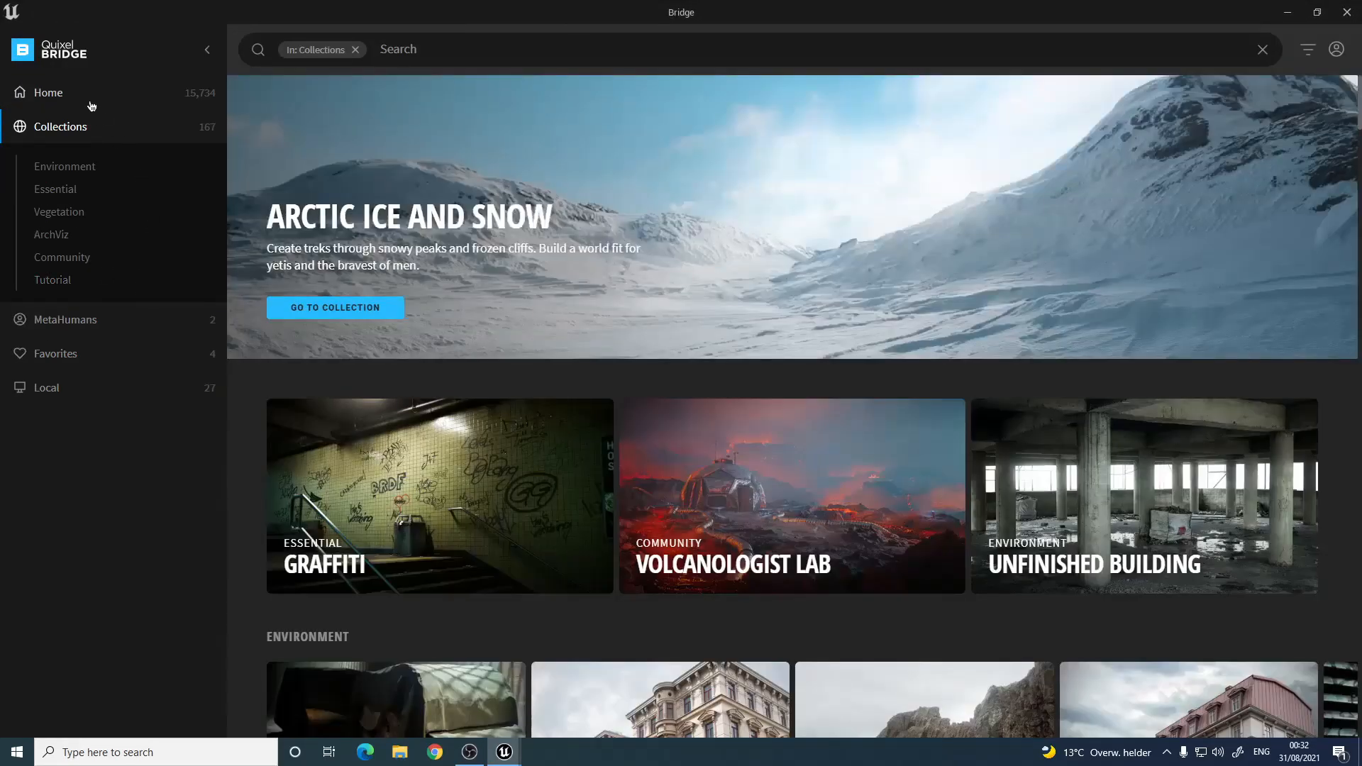
{"action": "left_click", "coordinate": [106, 103]}
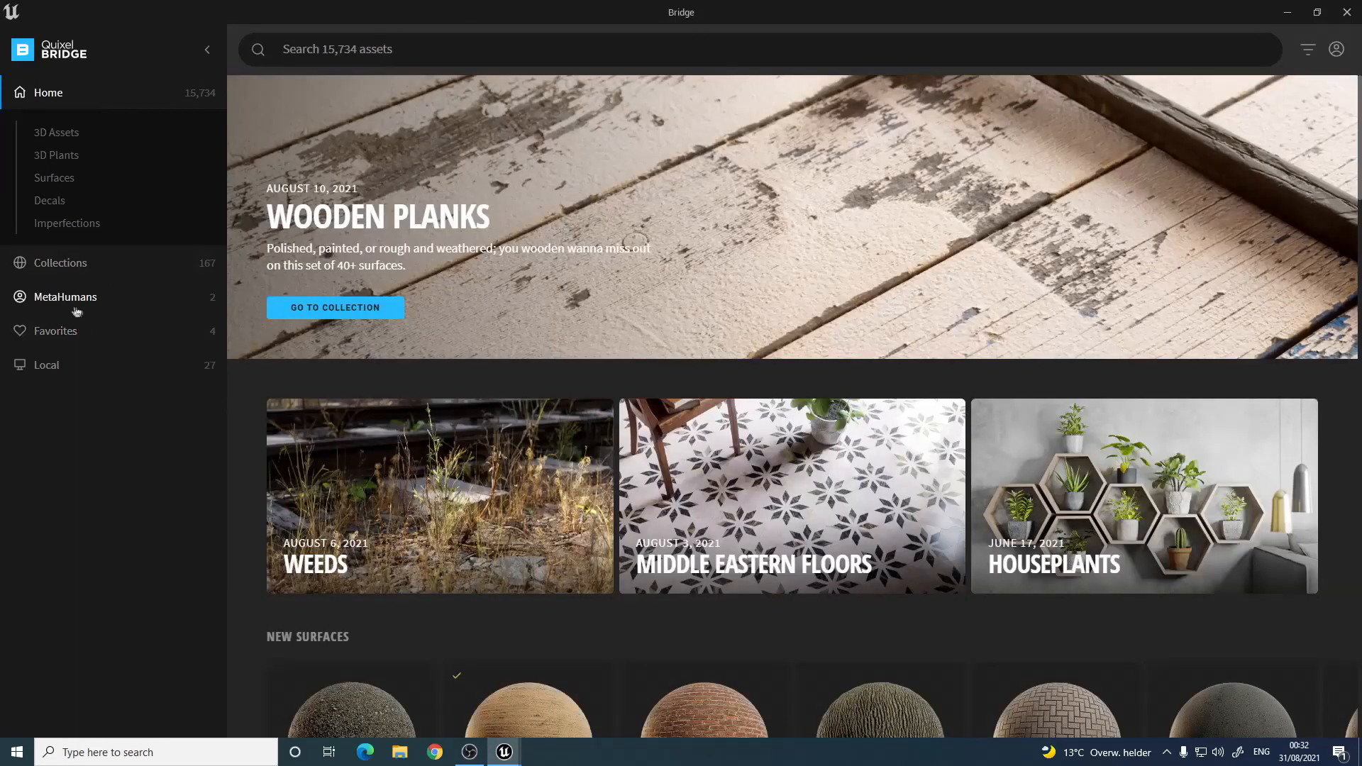
{"action": "left_click", "coordinate": [89, 298]}
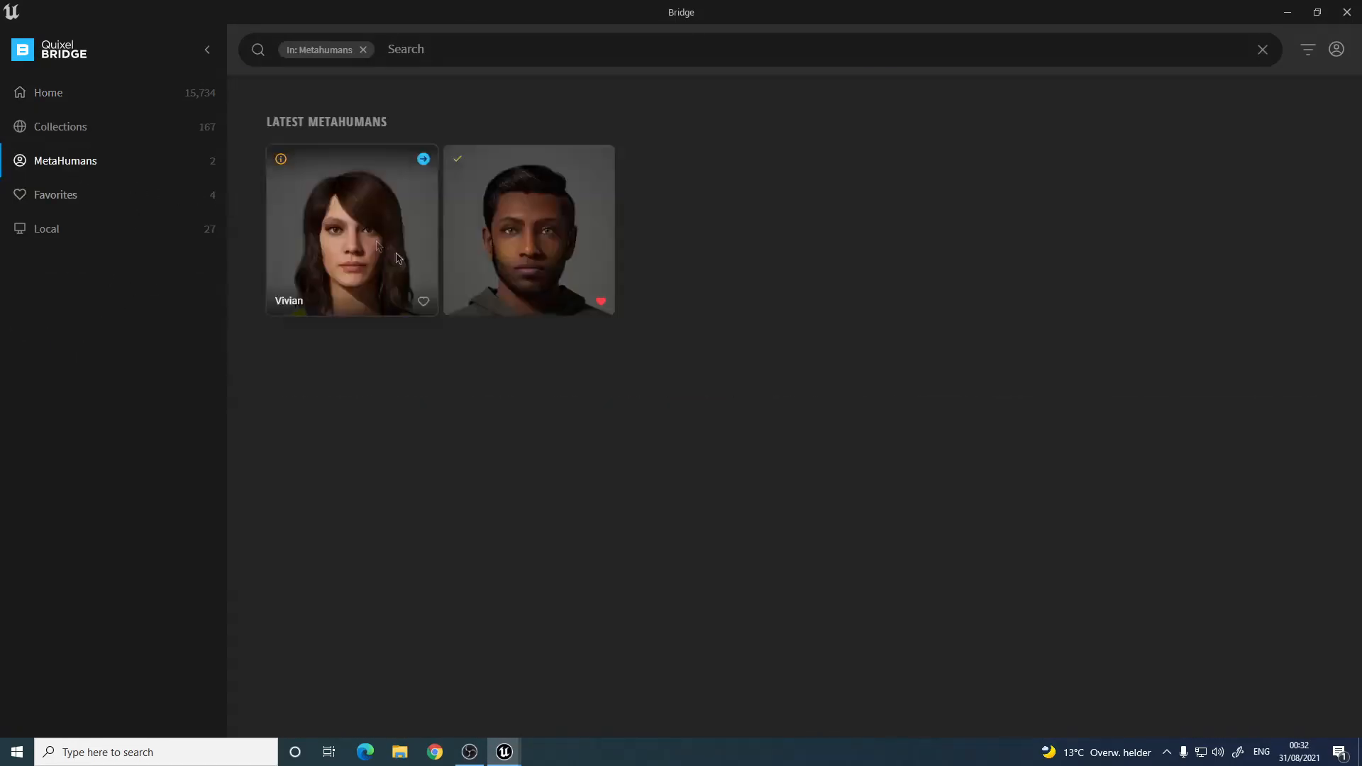
Select the Guy MetaHuman with High Quality as its download quality, and minimize the Bridge window
{"action": "left_click", "coordinate": [532, 263]}
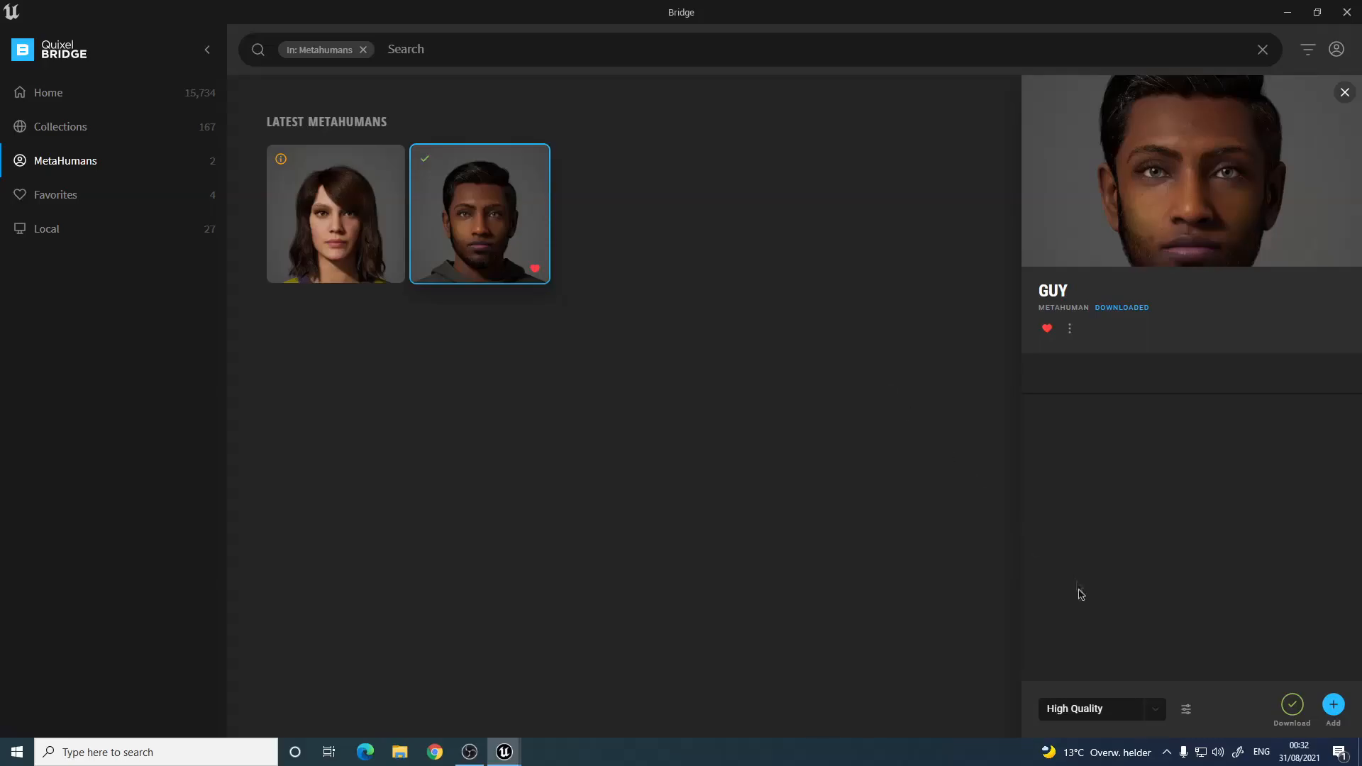
{"action": "left_click", "coordinate": [1095, 710]}
{"action": "left_click", "coordinate": [1099, 690]}
{"action": "left_click", "coordinate": [1289, 9]}
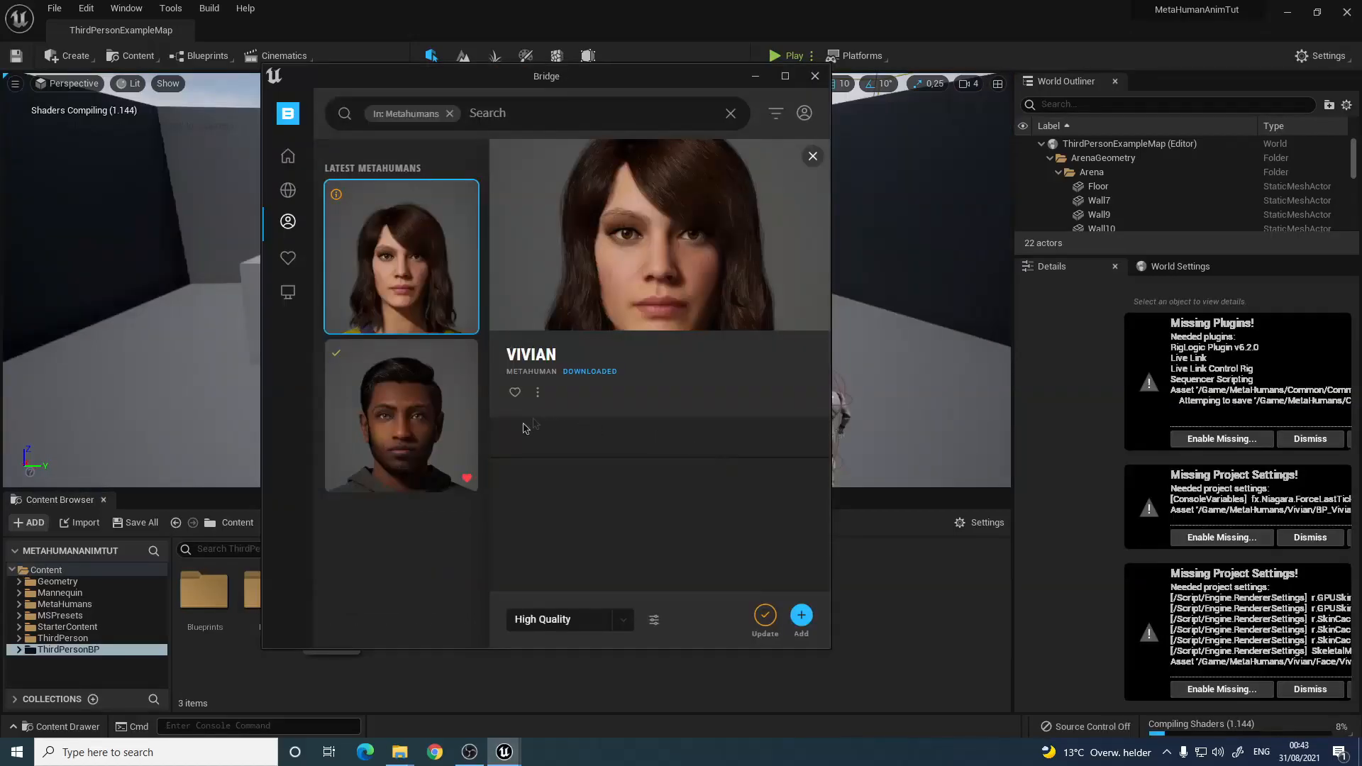
Check the details of the Guy and Vivian MetaHumans in Bridge
{"action": "left_click", "coordinate": [415, 451]}
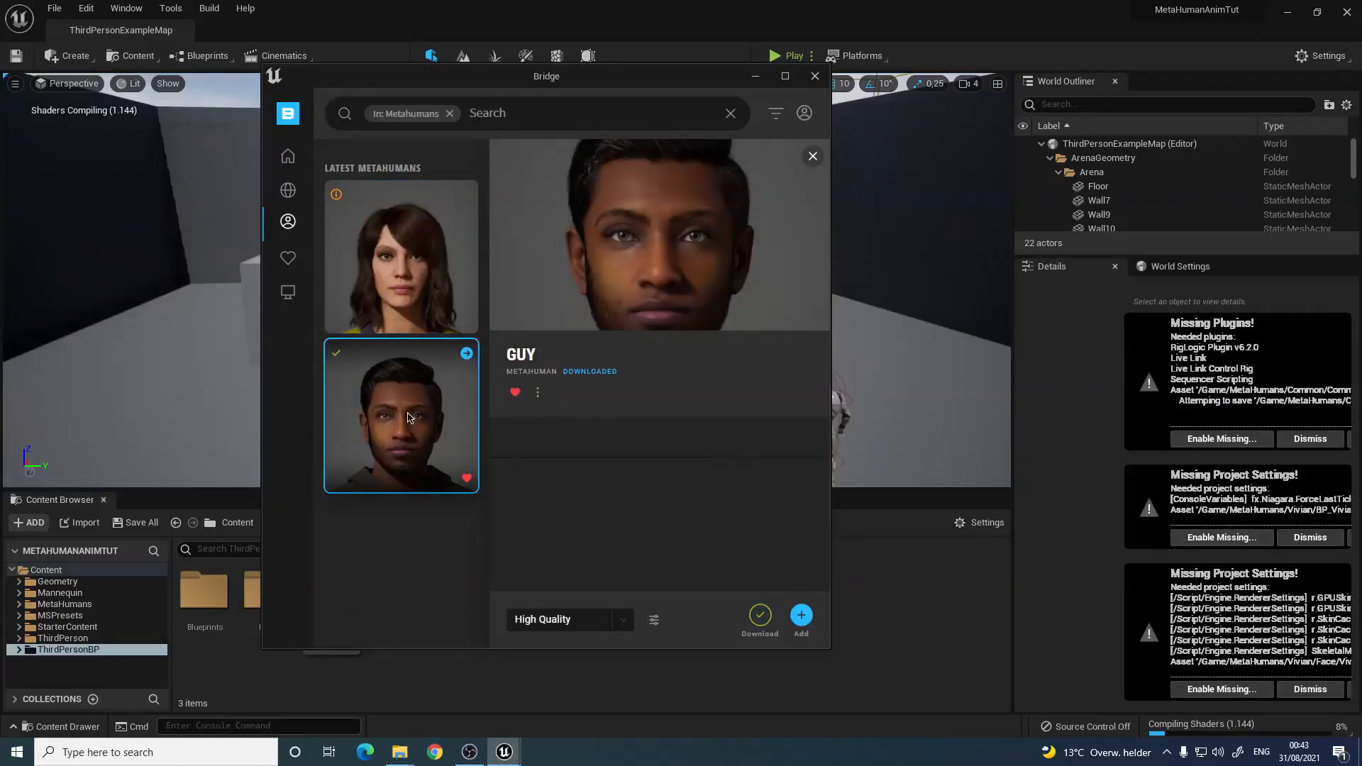
{"action": "left_click", "coordinate": [410, 270]}
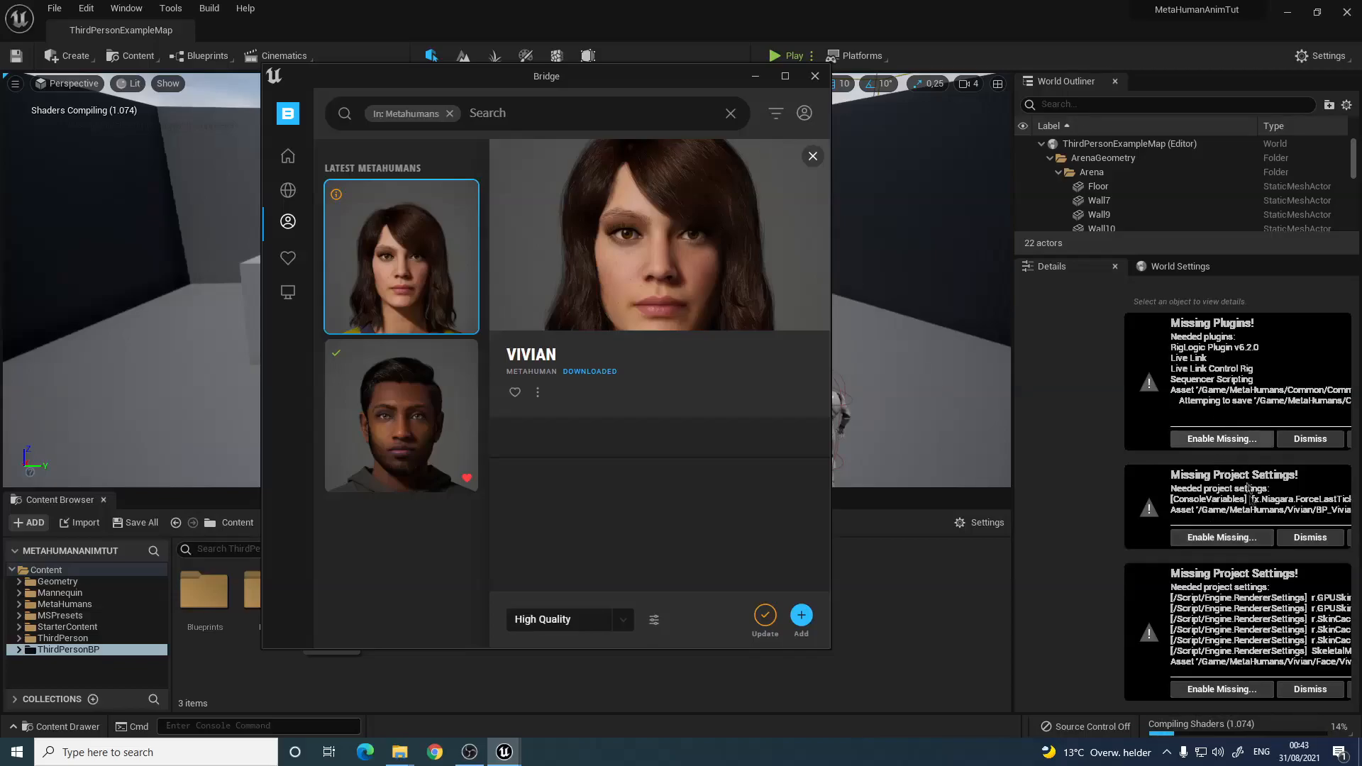
Enable all missing MetaHuman project settings and plugins, and restart the editor to apply them
{"action": "left_click", "coordinate": [1221, 689]}
{"action": "left_click", "coordinate": [1221, 622]}
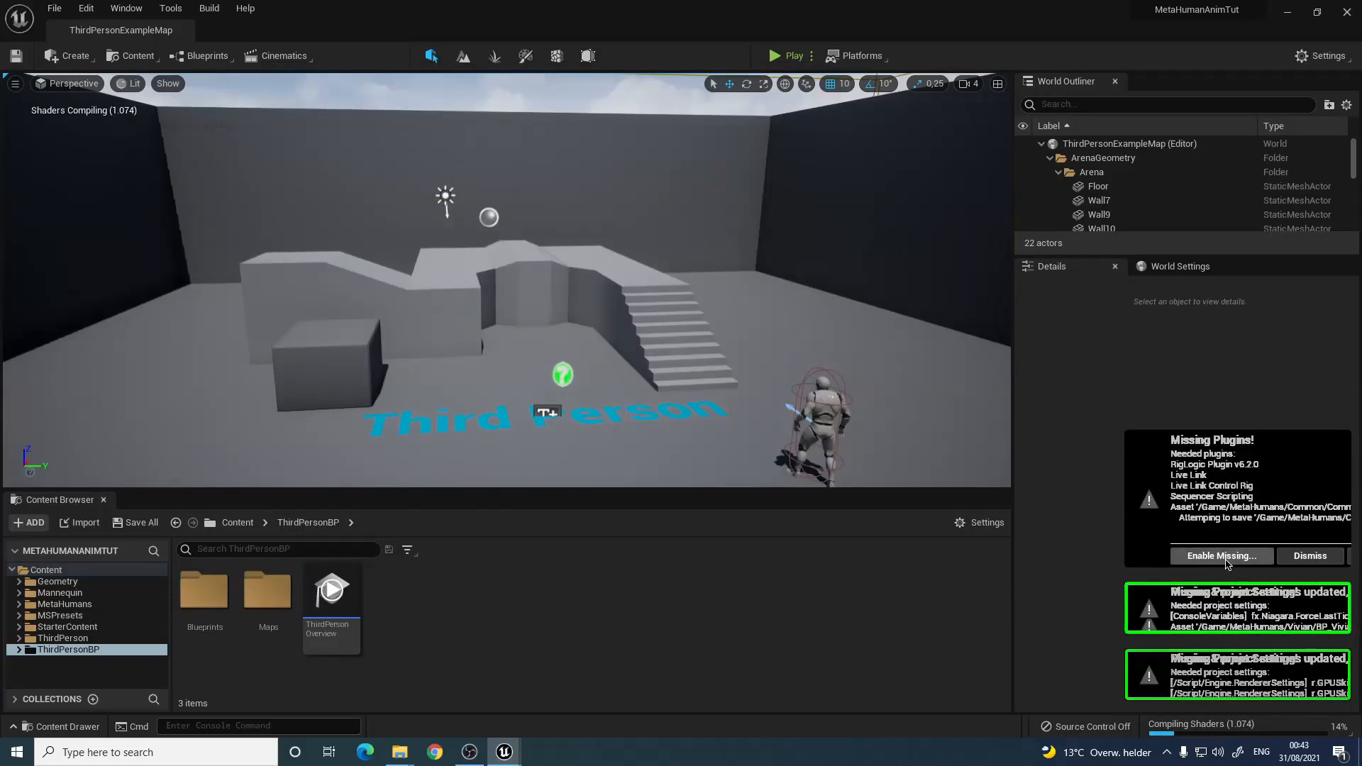
{"action": "left_click", "coordinate": [1206, 557]}
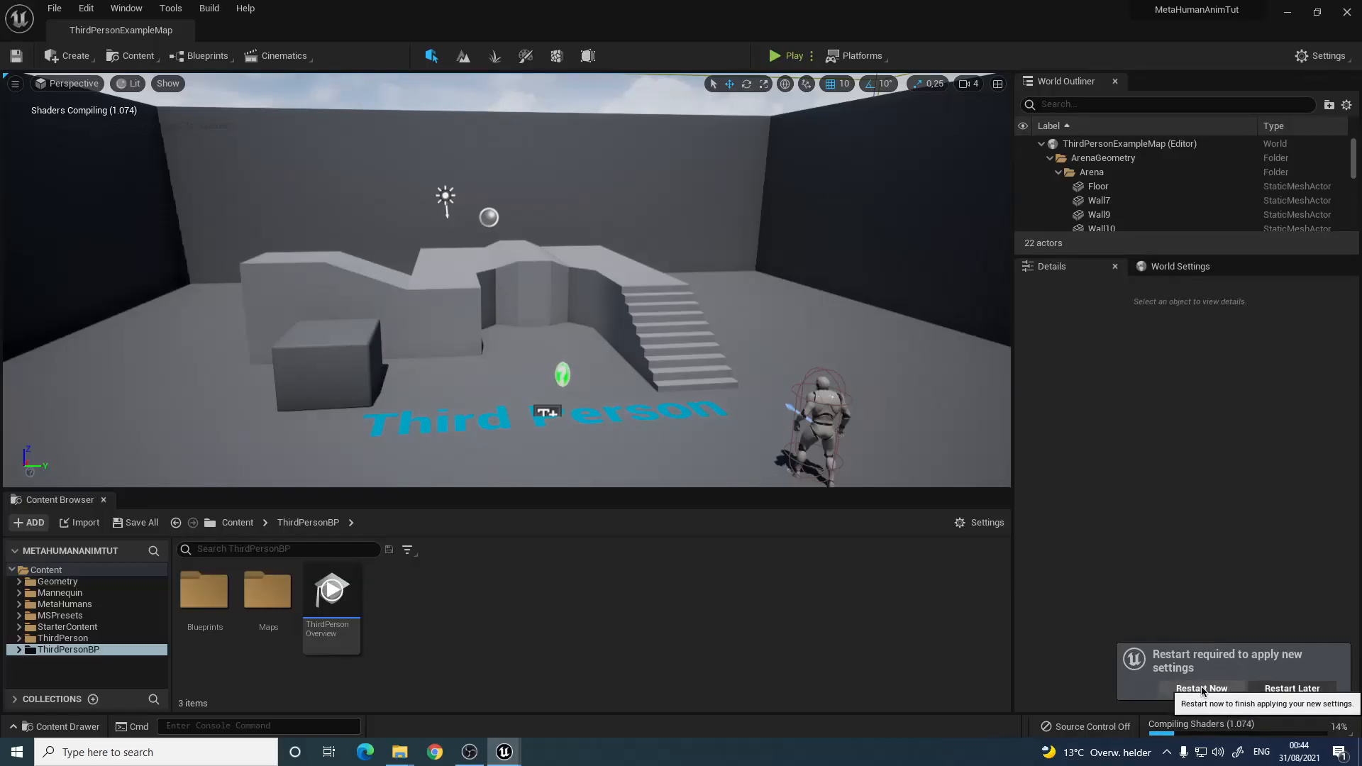
{"action": "left_click", "coordinate": [1200, 688]}
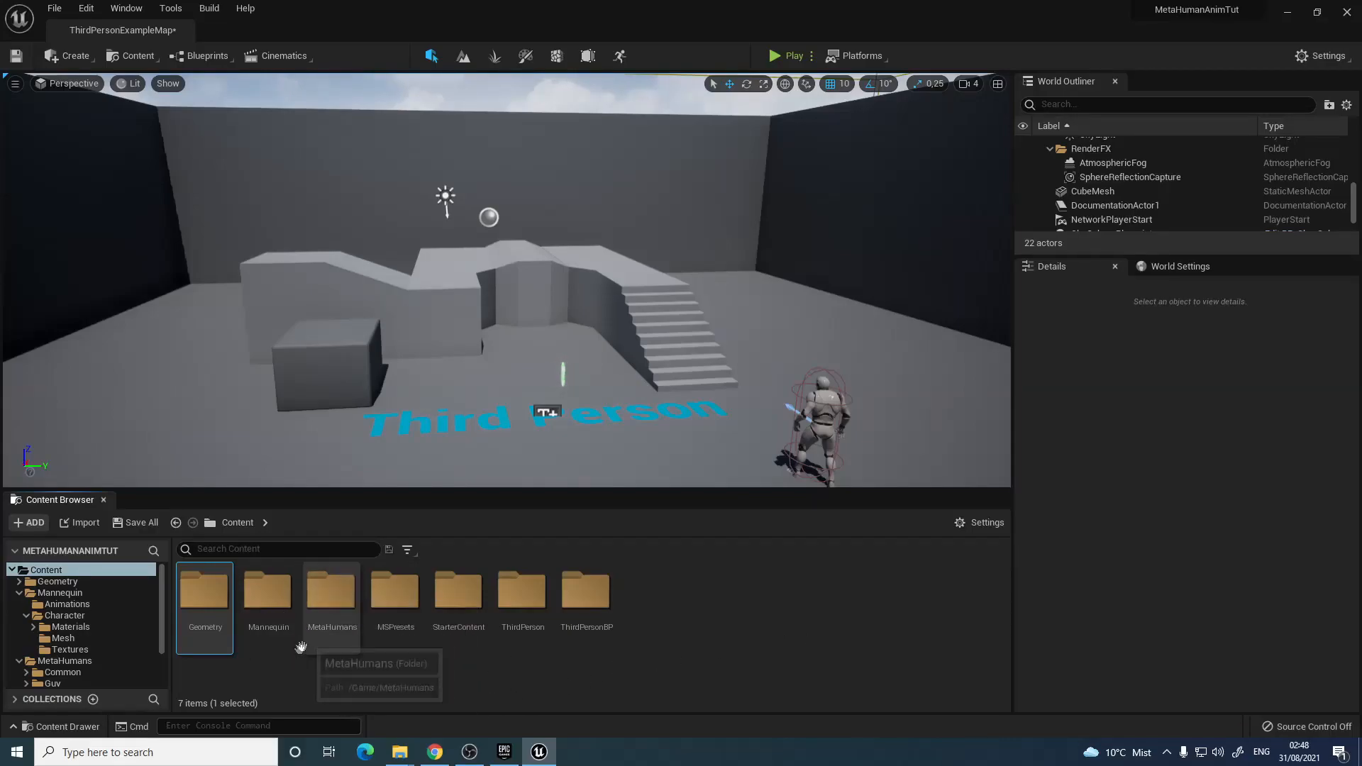
Select the ThirdPersonCharacter in the level, open UE4_Mannequin_Skeleton from the Mannequin/Character/Mesh folder, and minimize its window
{"action": "right_click_drag", "start_coordinate": [824, 439], "coordinate": [854, 441]}
{"action": "left_click", "coordinate": [713, 385]}
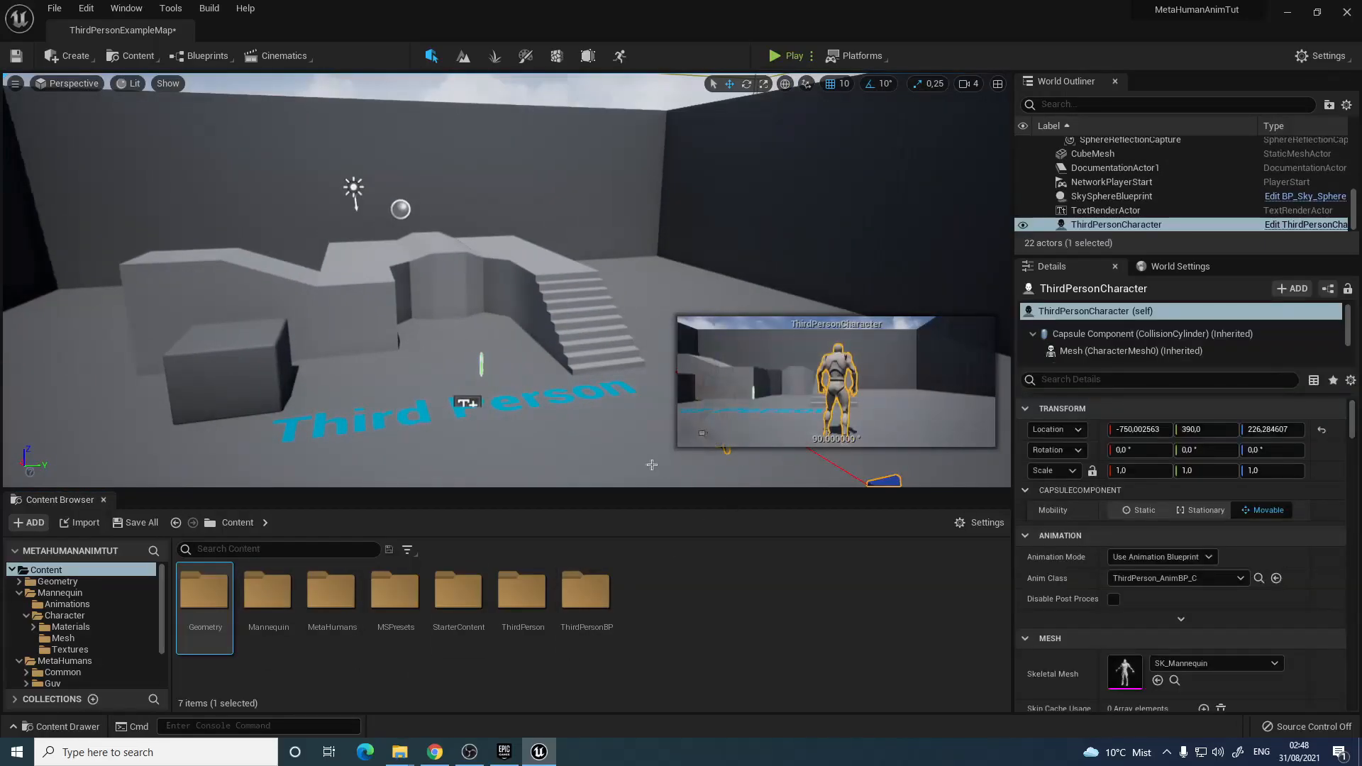
{"action": "double_click", "coordinate": [267, 613]}
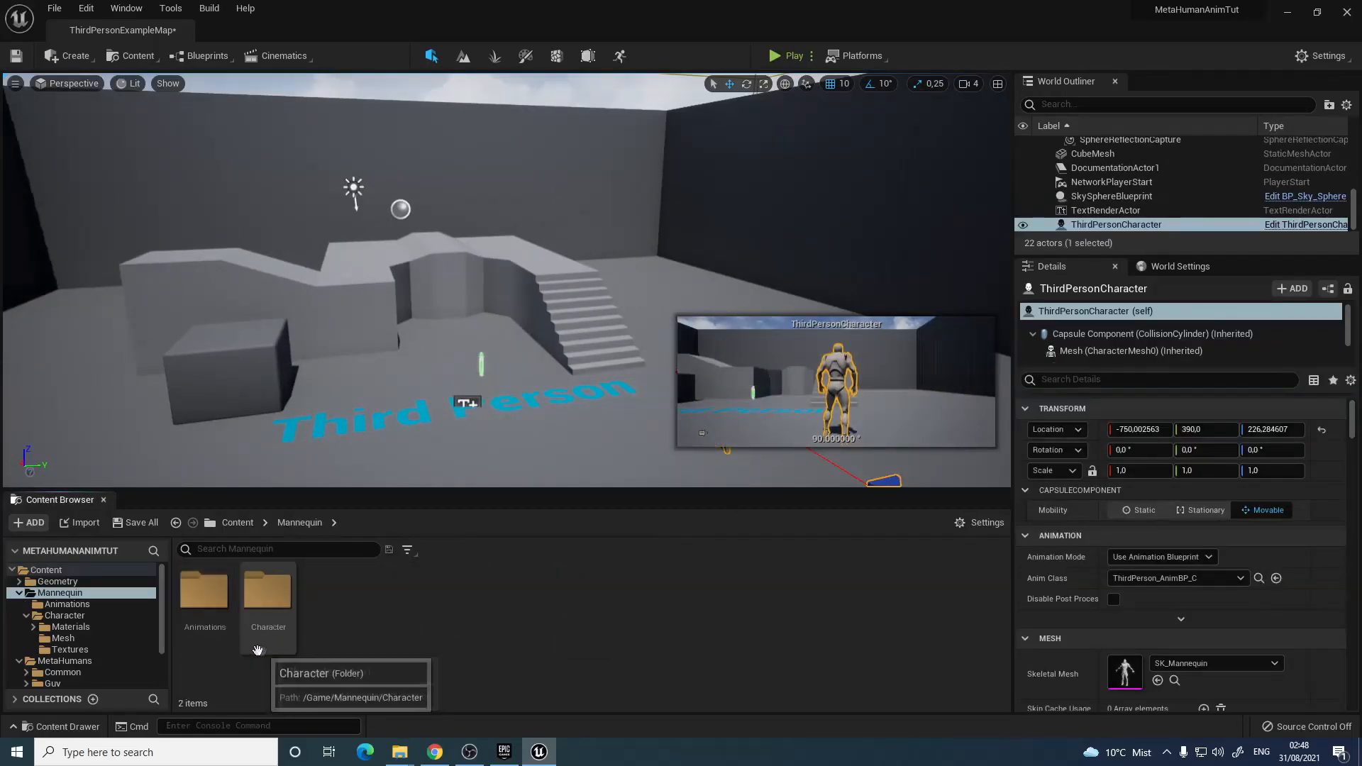
{"action": "double_click", "coordinate": [267, 613]}
{"action": "double_click", "coordinate": [268, 603]}
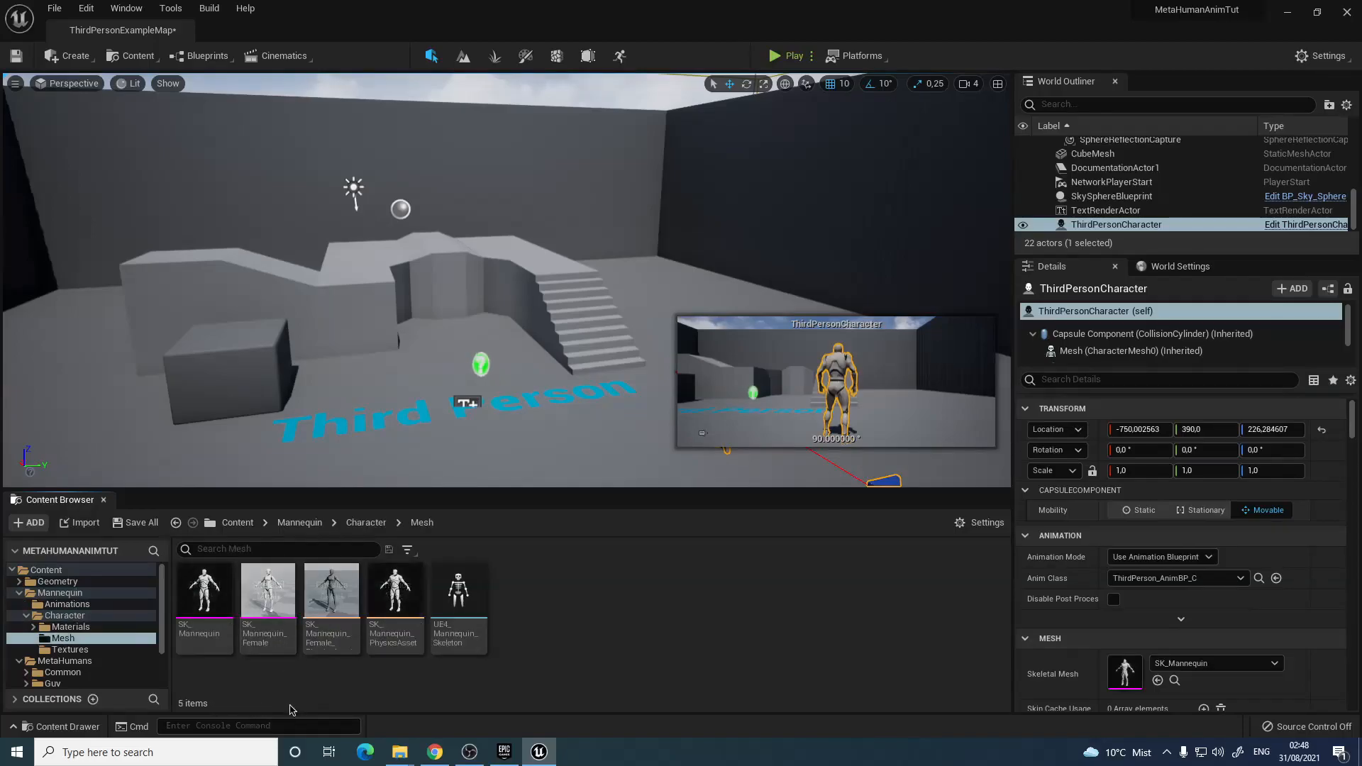
{"action": "double_click", "coordinate": [454, 619]}
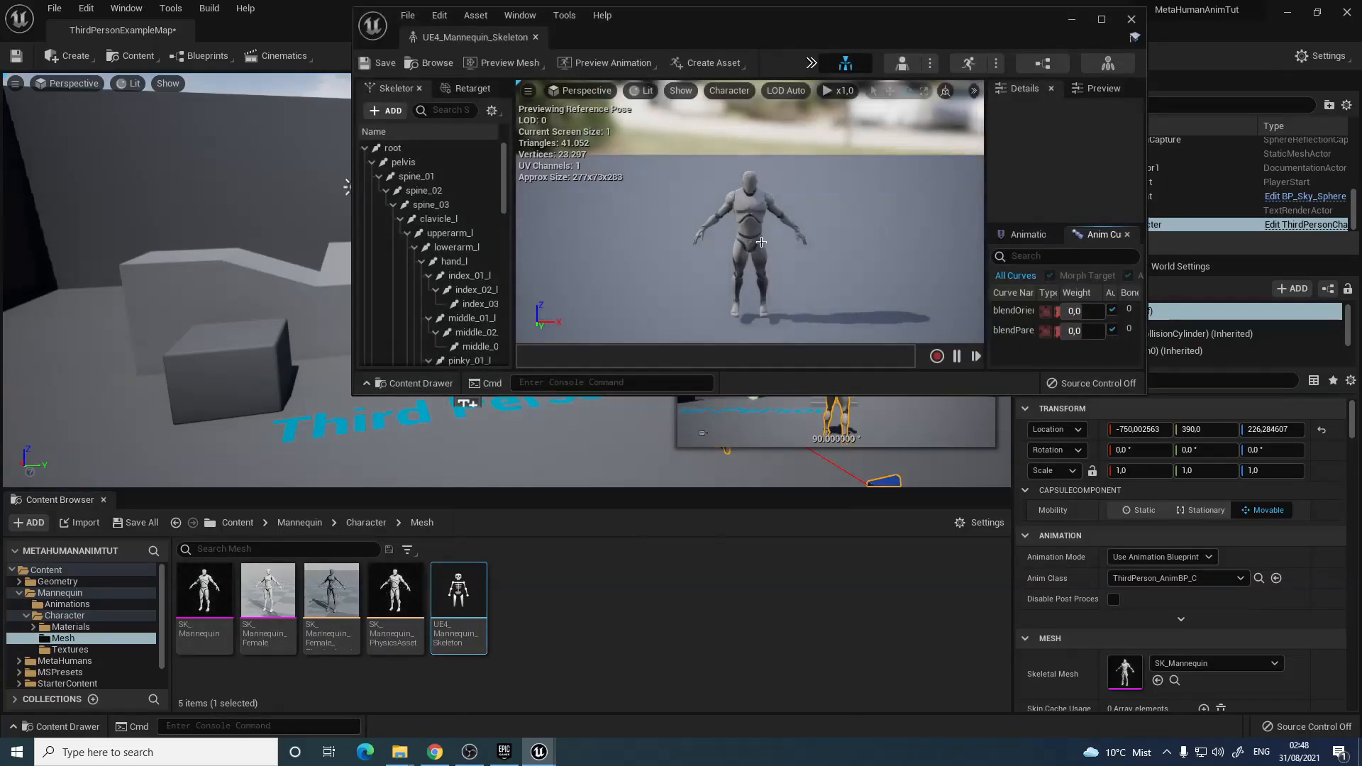
{"action": "left_click", "coordinate": [1072, 19]}
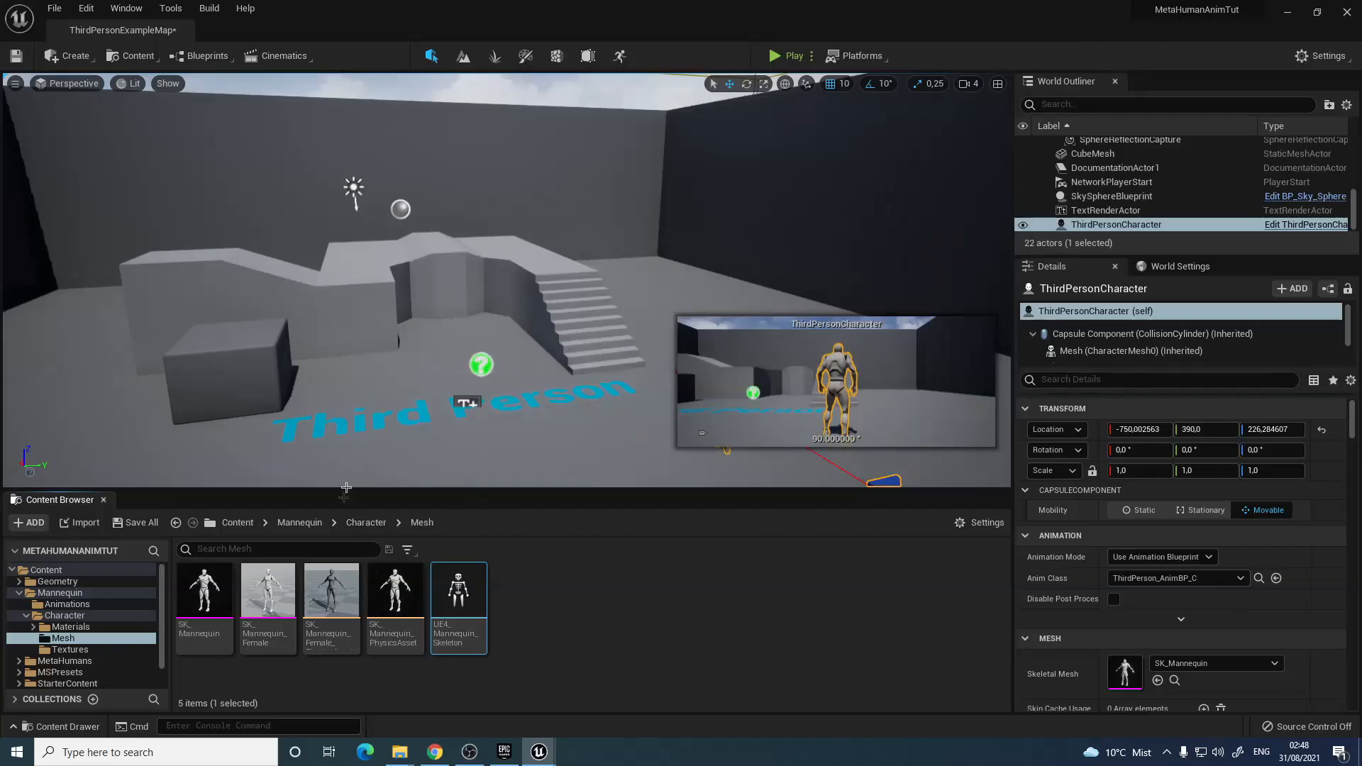
Open the f_tal_nrw_body mesh from Vivian's Female/Tall/NormalWeight/Body folder, and switch to its skeleton in a maximized editor window
{"action": "left_click", "coordinate": [239, 524]}
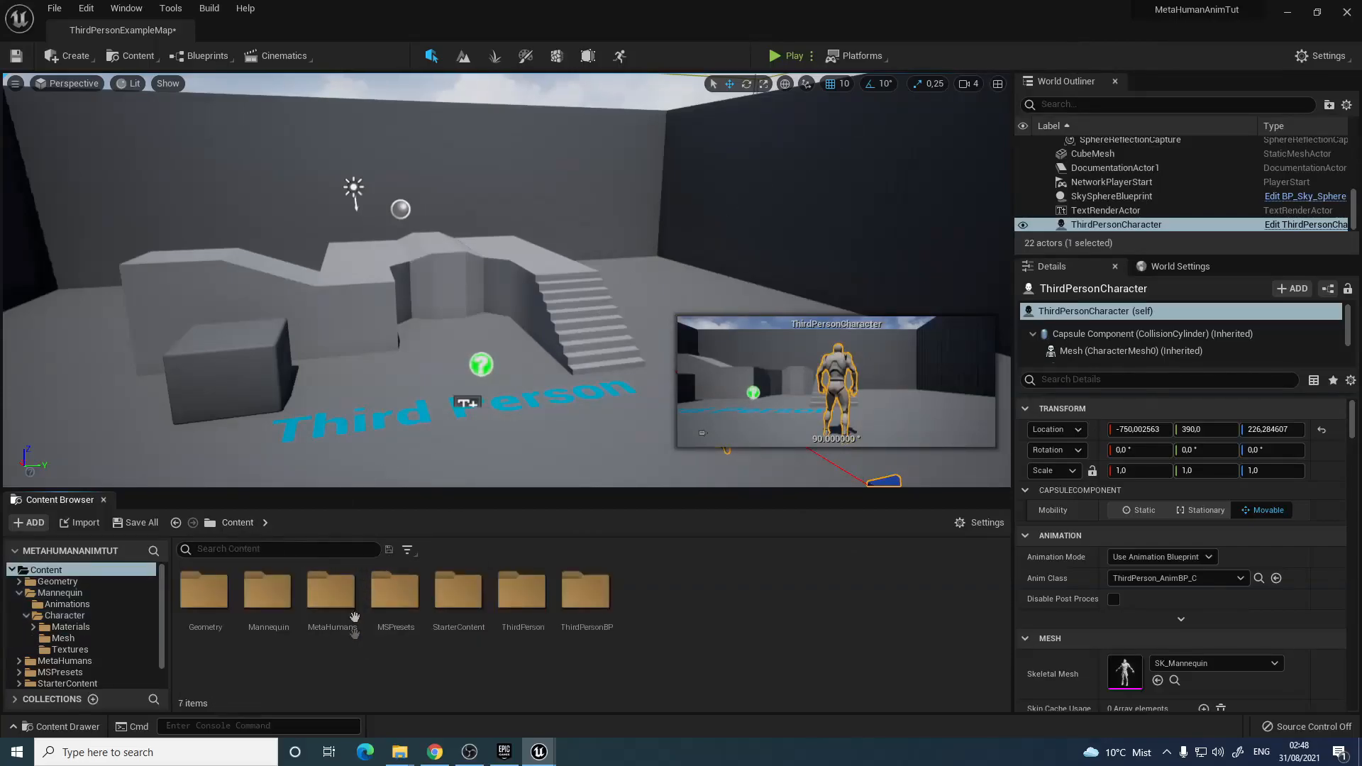
{"action": "double_click", "coordinate": [332, 628]}
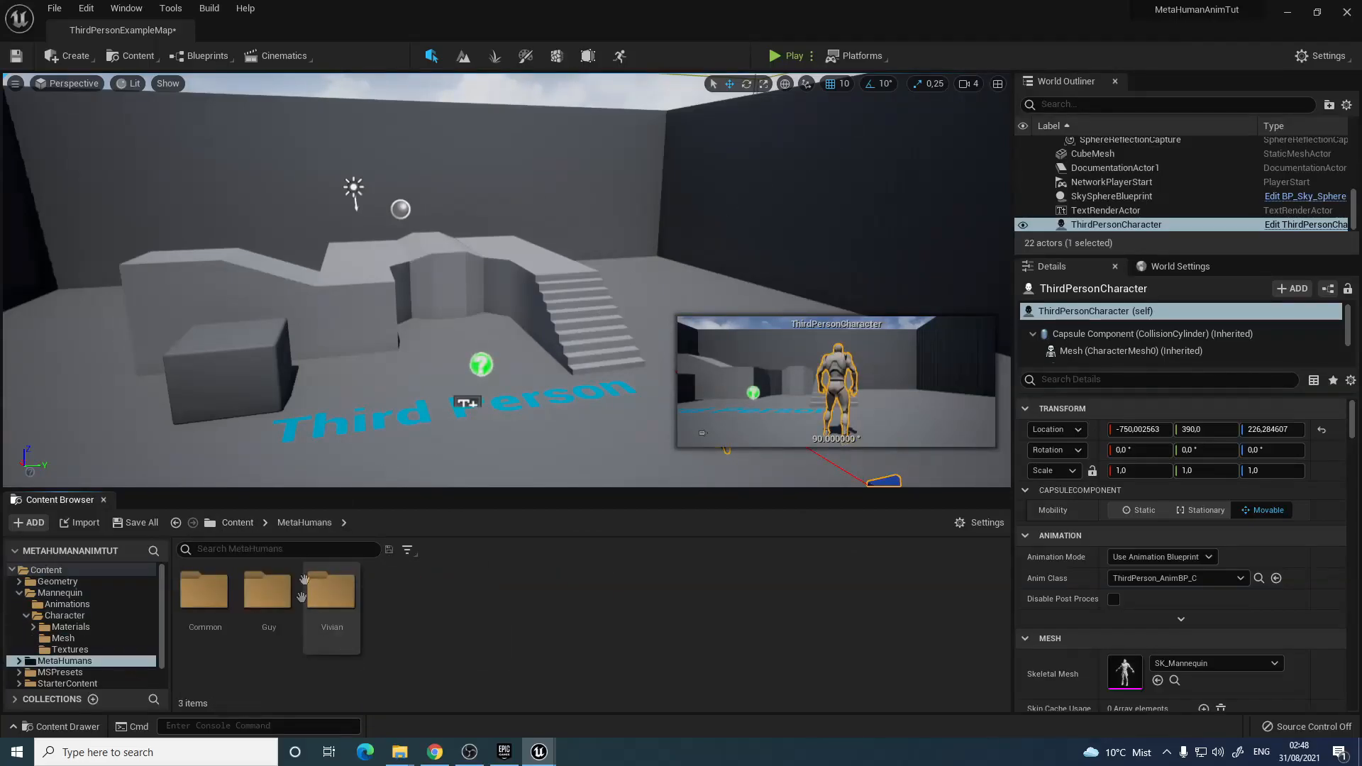
{"action": "double_click", "coordinate": [332, 634]}
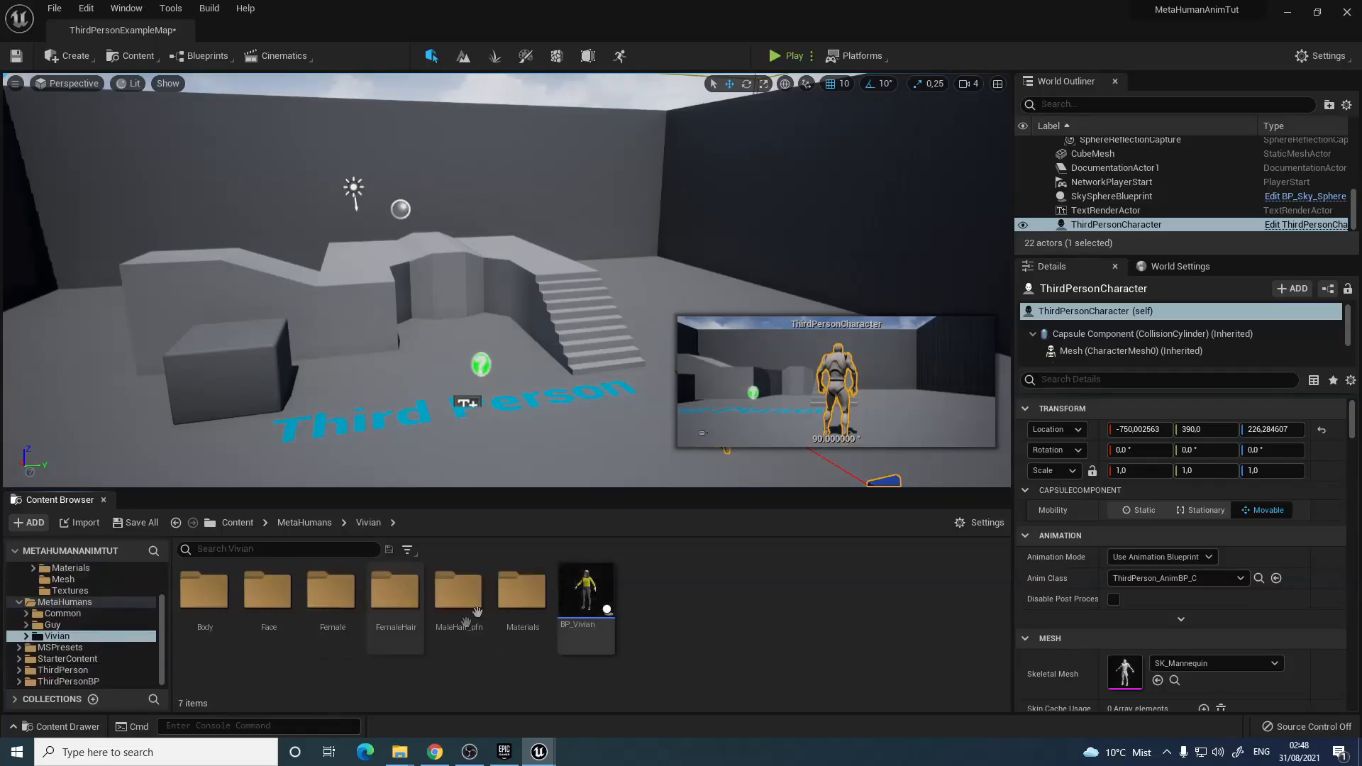
{"action": "double_click", "coordinate": [329, 647]}
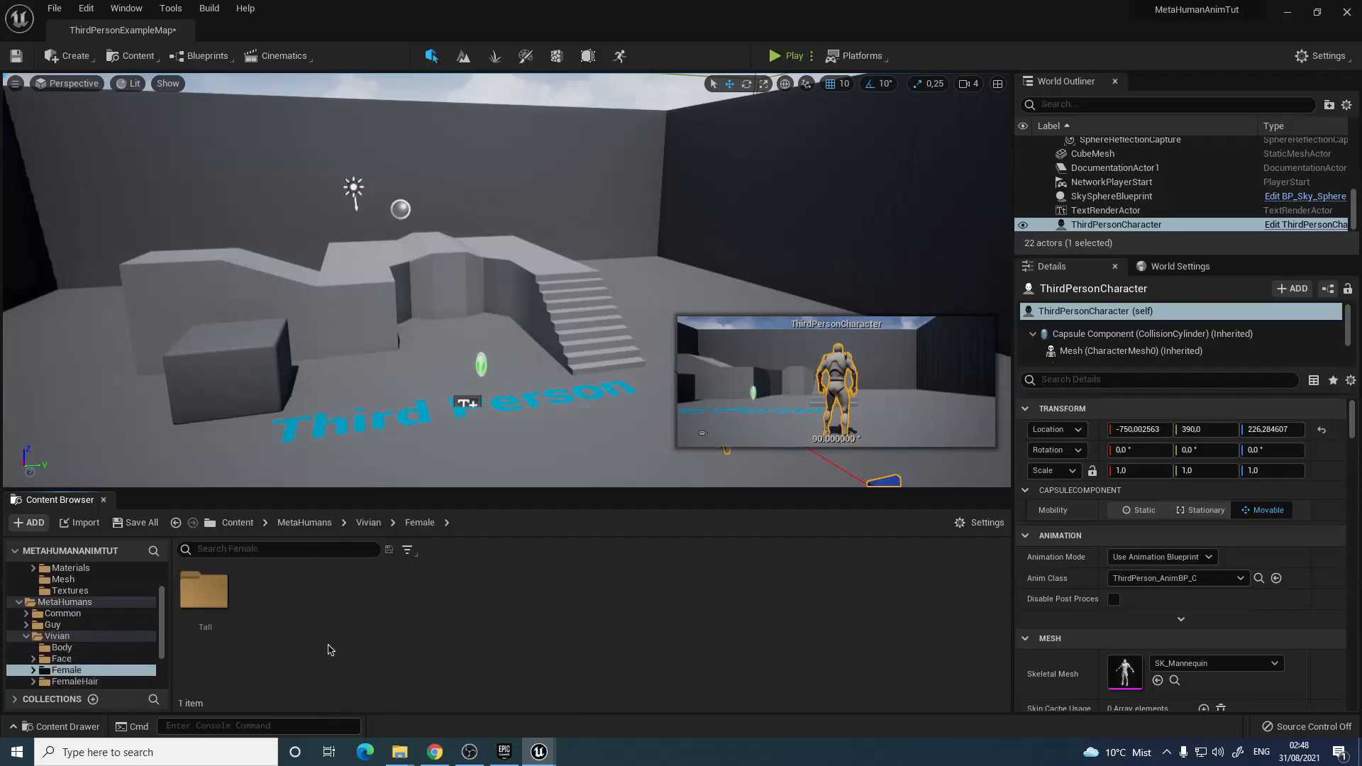
{"action": "left_click", "coordinate": [204, 593]}
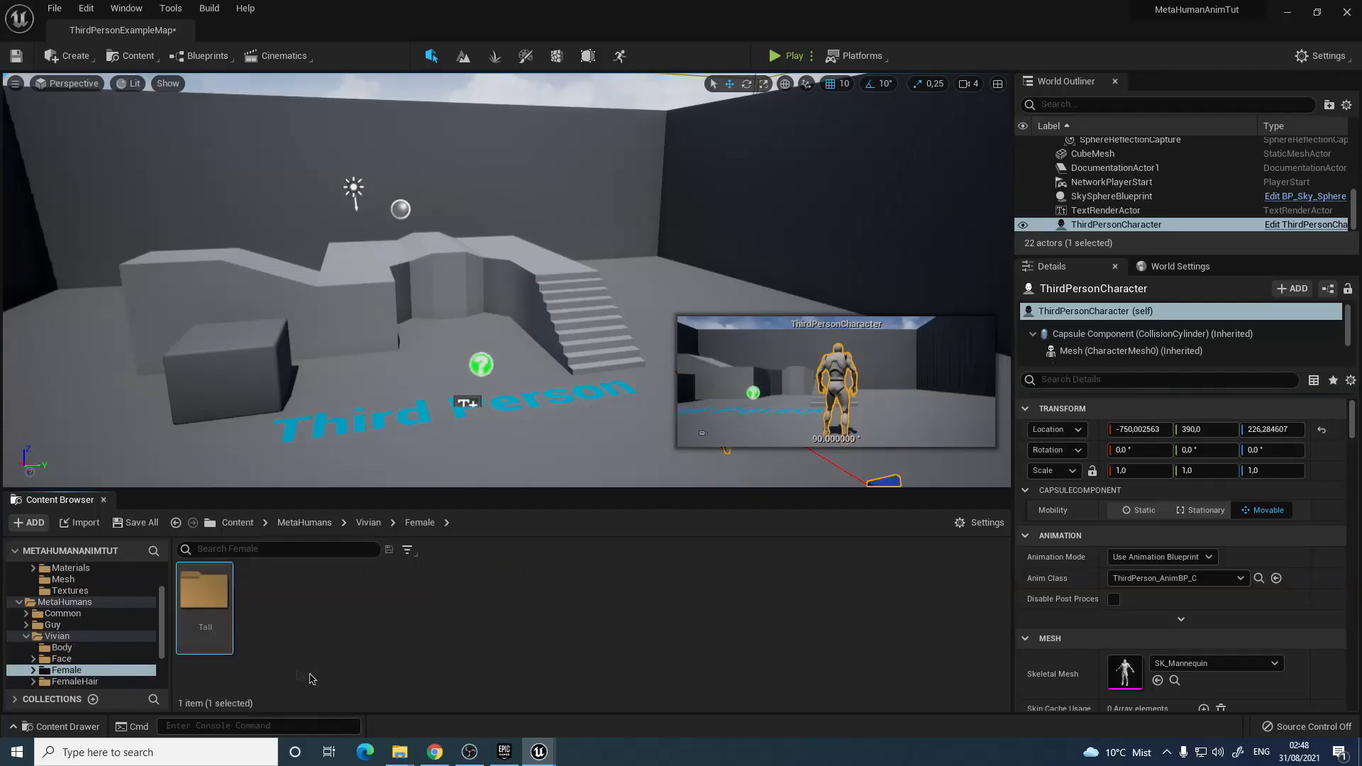
{"action": "double_click", "coordinate": [205, 593]}
{"action": "double_click", "coordinate": [219, 635]}
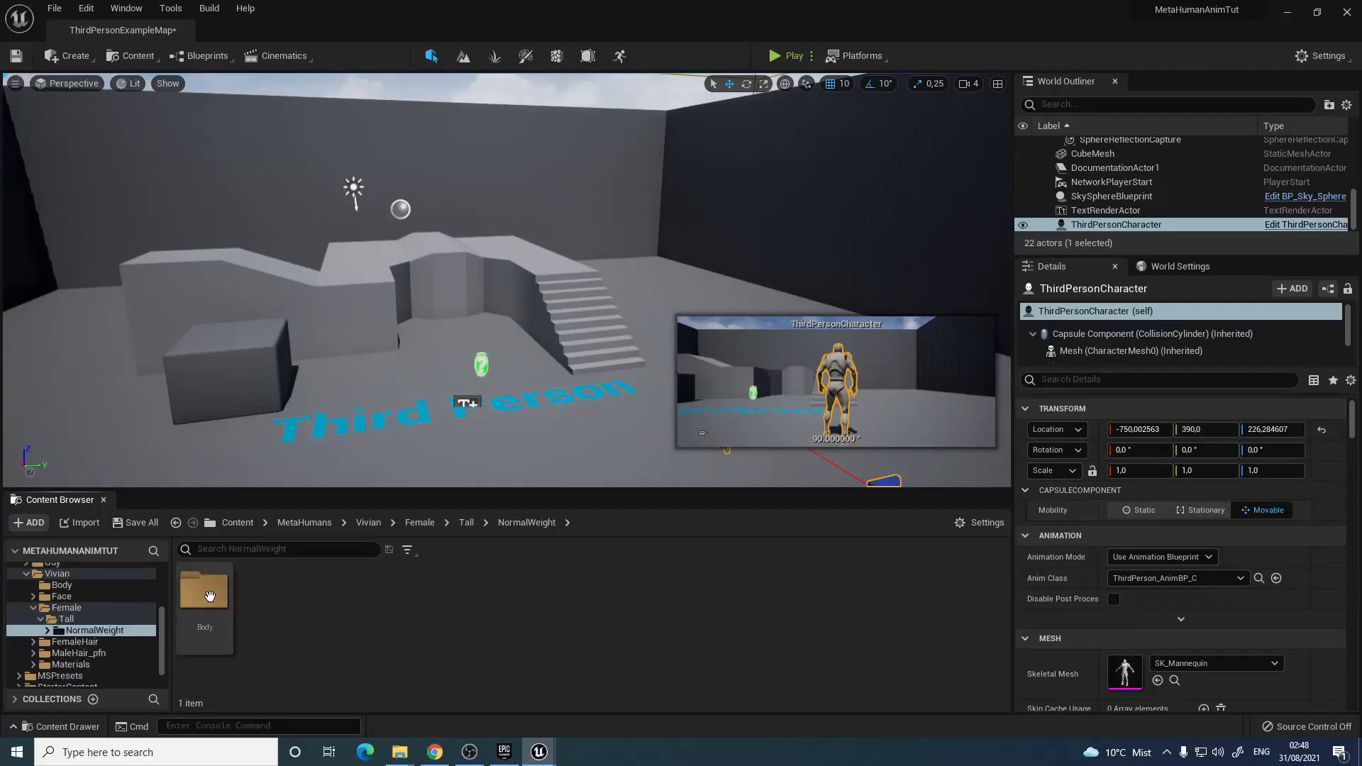
{"action": "double_click", "coordinate": [211, 592]}
{"action": "double_click", "coordinate": [212, 592]}
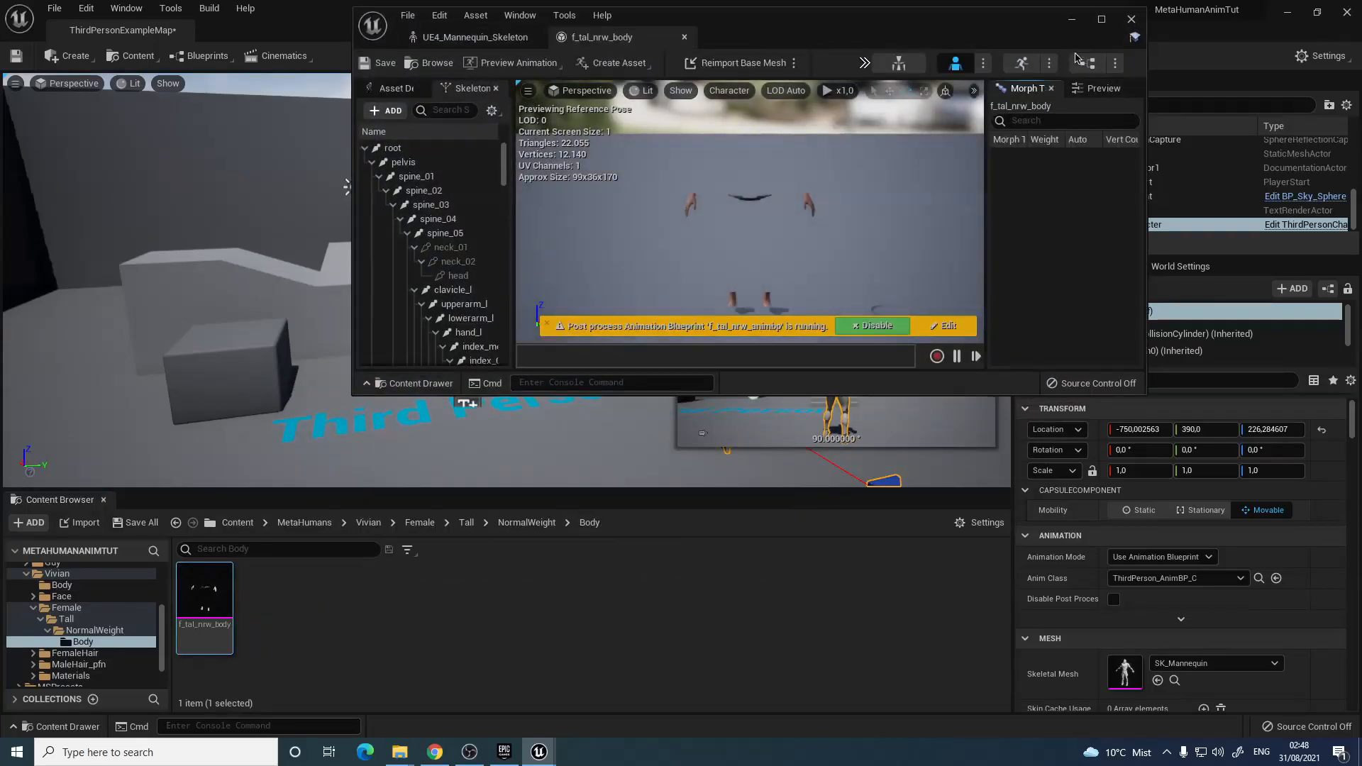
{"action": "left_click", "coordinate": [1095, 26]}
{"action": "left_click", "coordinate": [1114, 58]}
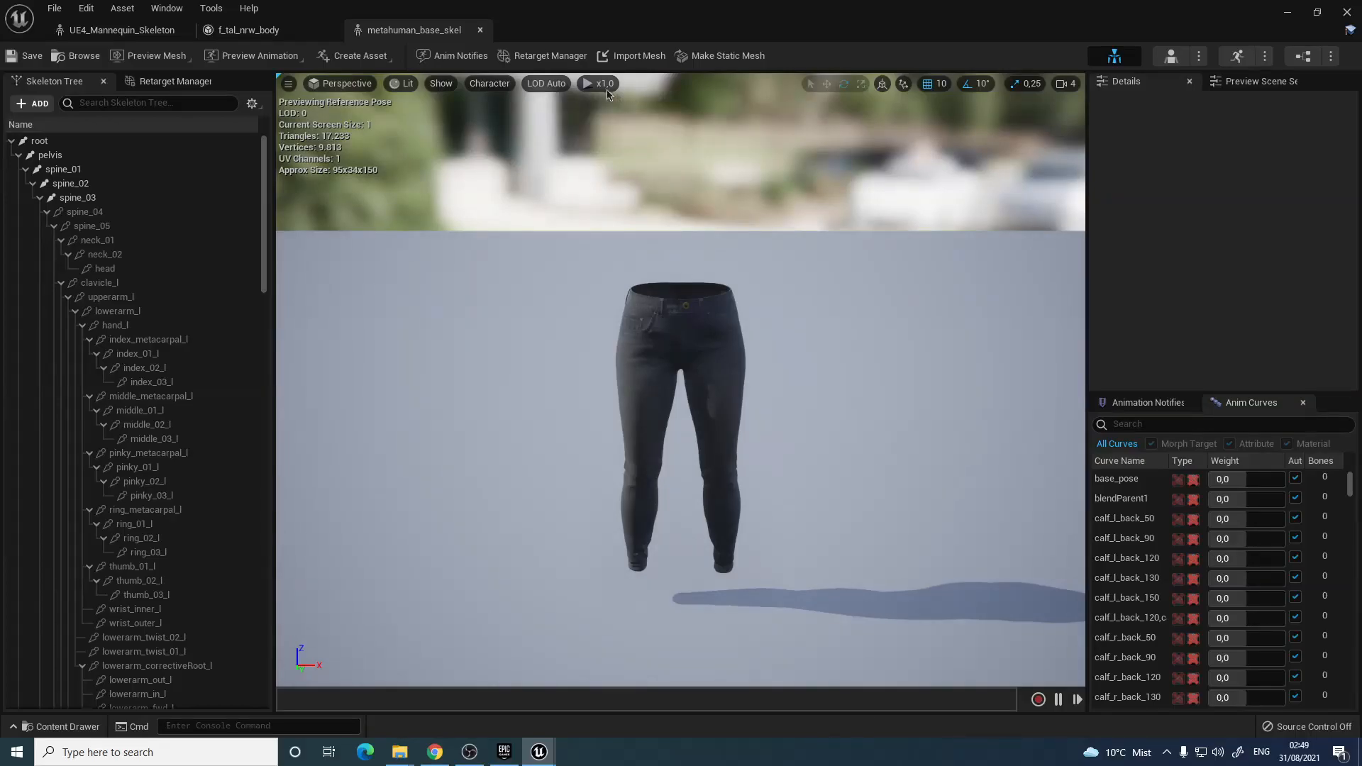
Display the full bone hierarchy and the bone names in the MetaHuman skeleton's preview
{"action": "left_click", "coordinate": [504, 89]}
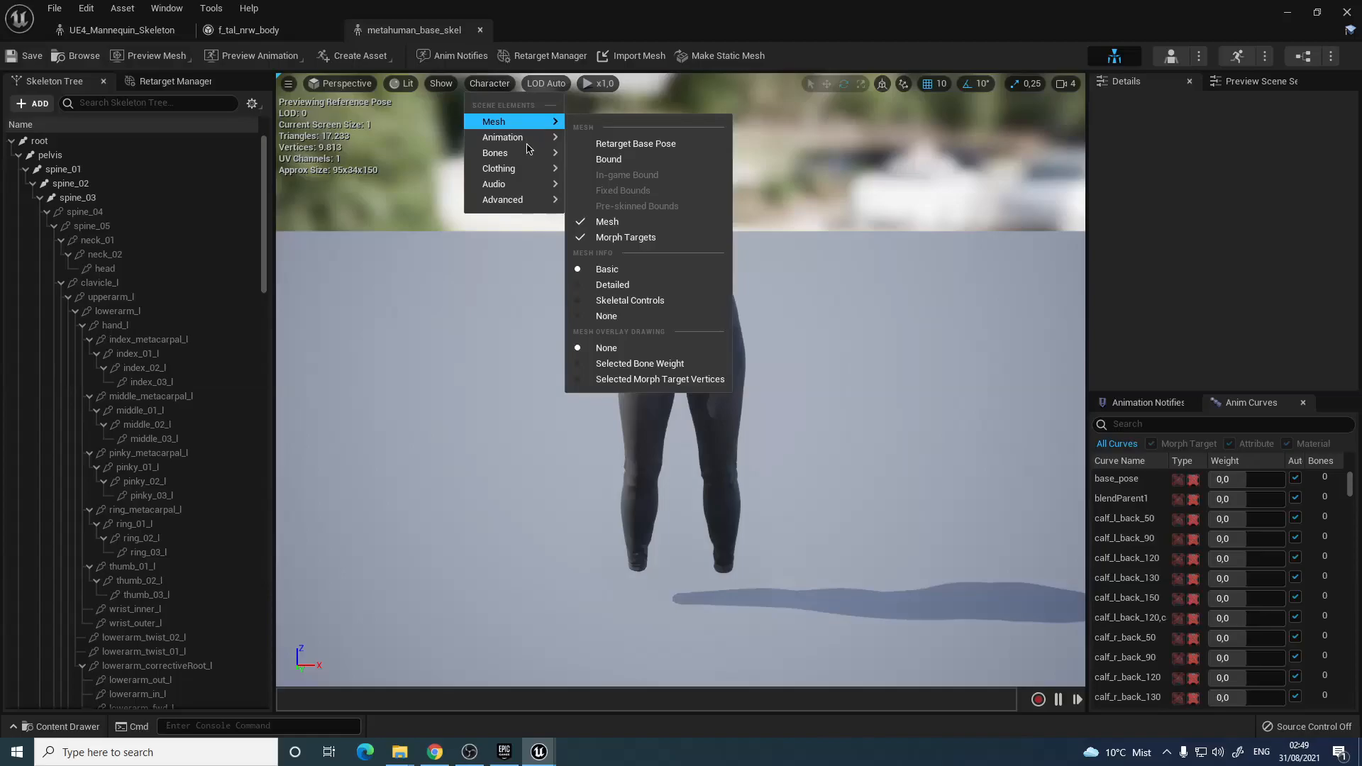
{"action": "mouse_move", "coordinate": [529, 152]}
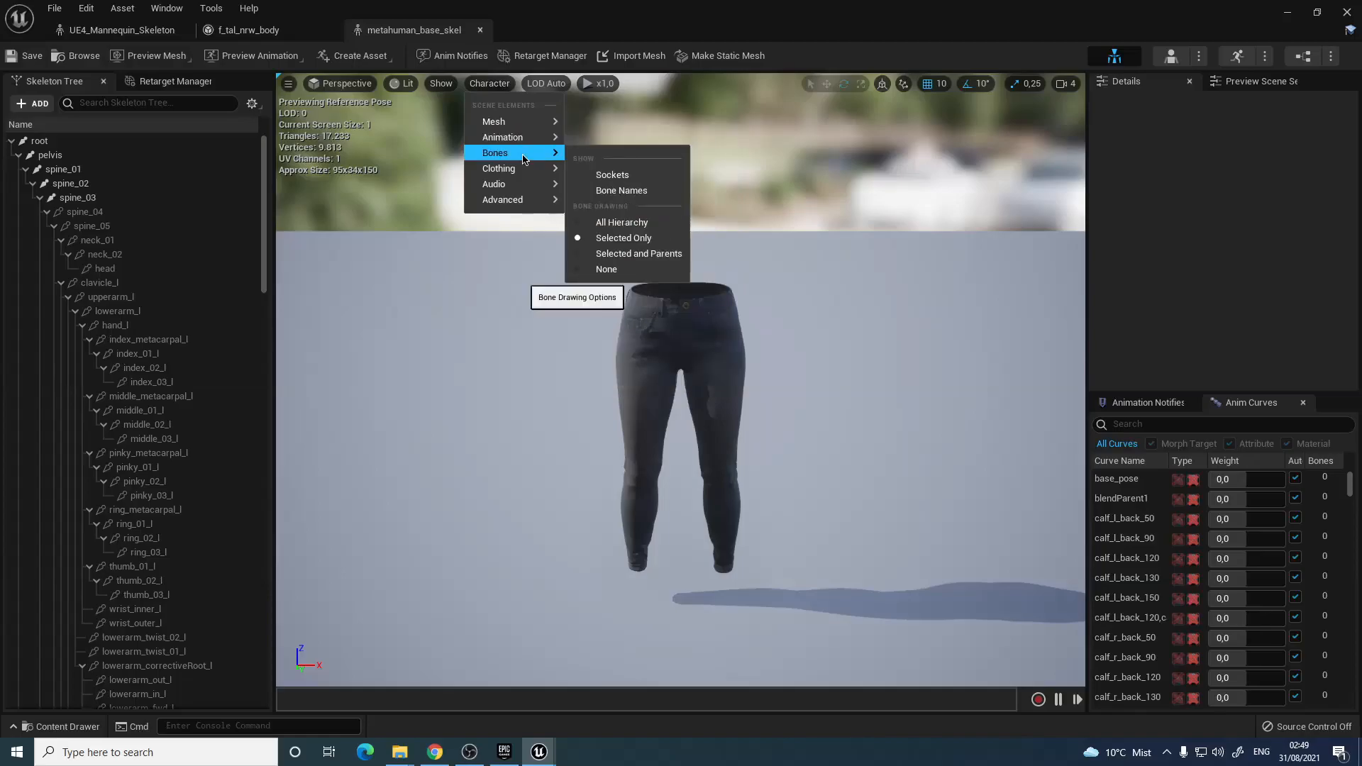
{"action": "left_click", "coordinate": [620, 224]}
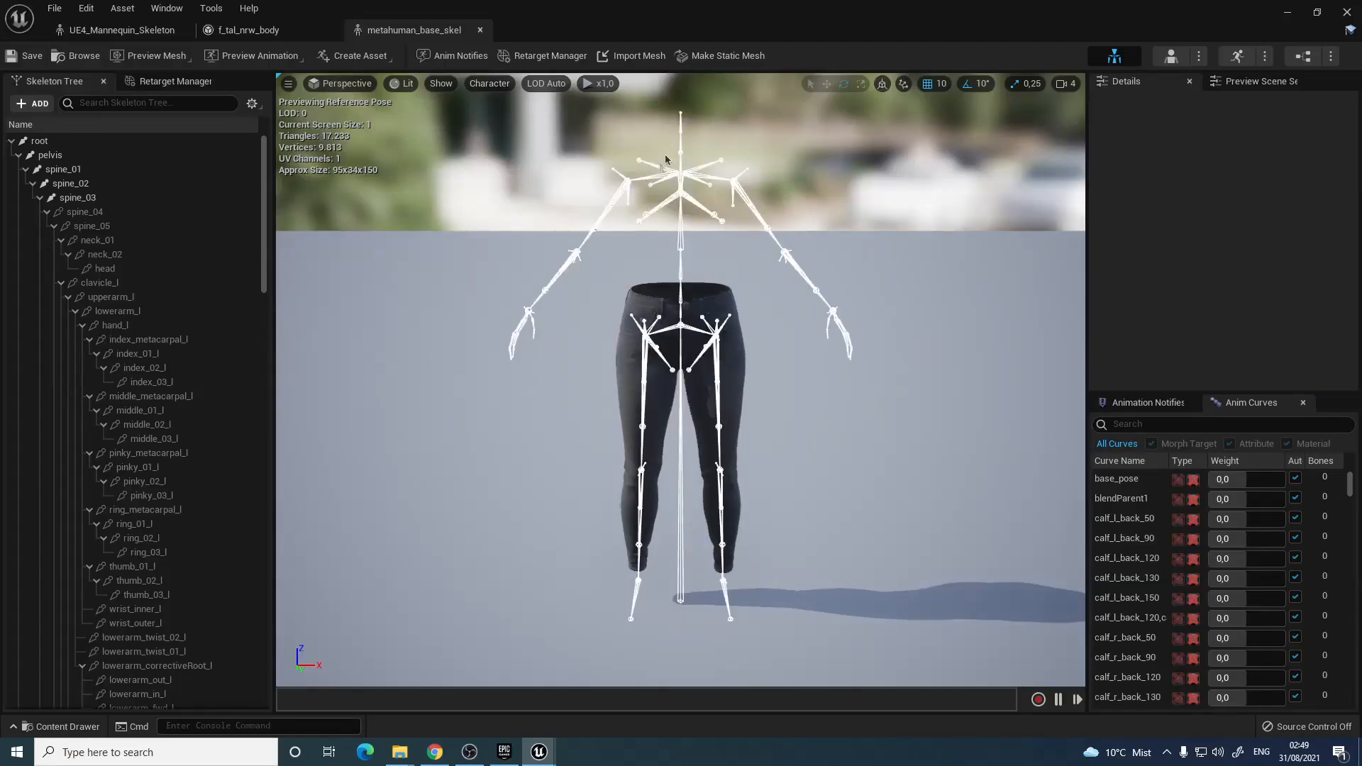
{"action": "left_click", "coordinate": [489, 83]}
{"action": "mouse_move", "coordinate": [528, 152]}
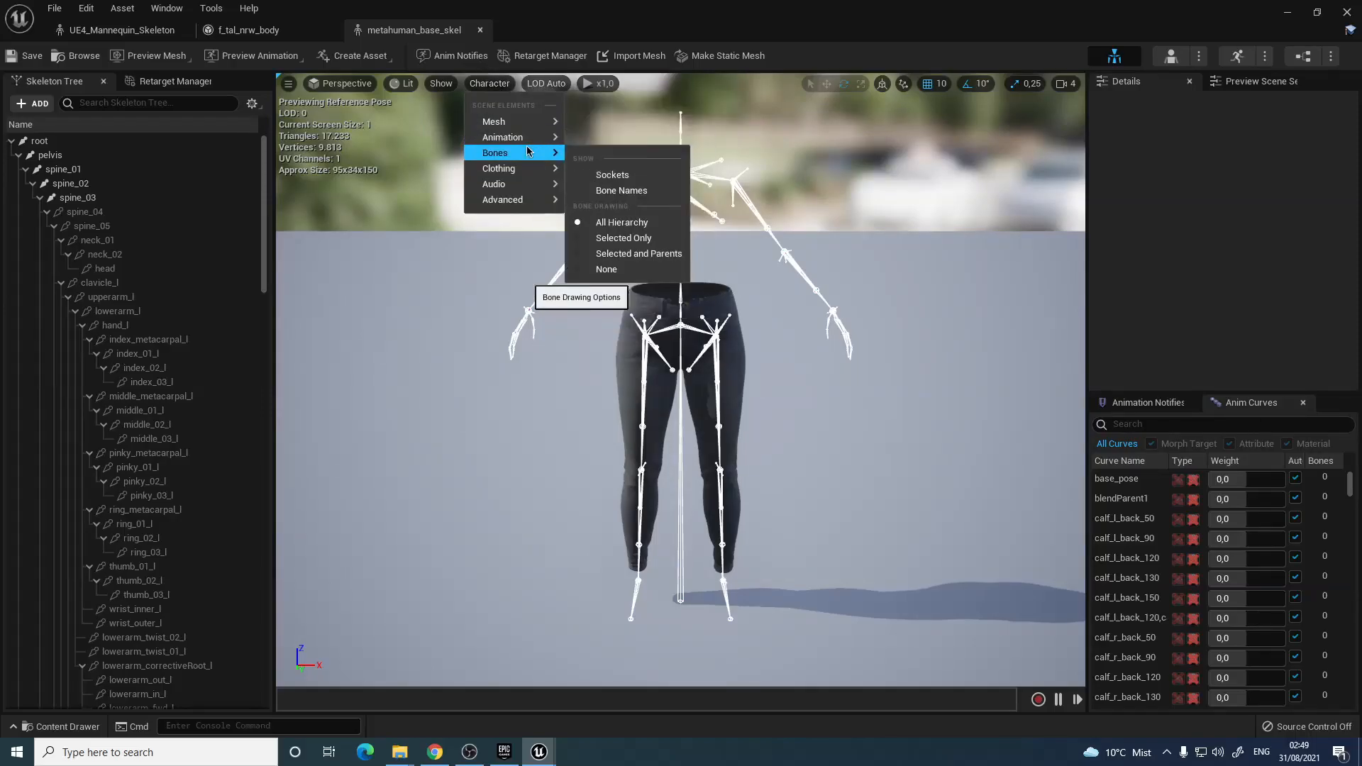
{"action": "left_click", "coordinate": [621, 190]}
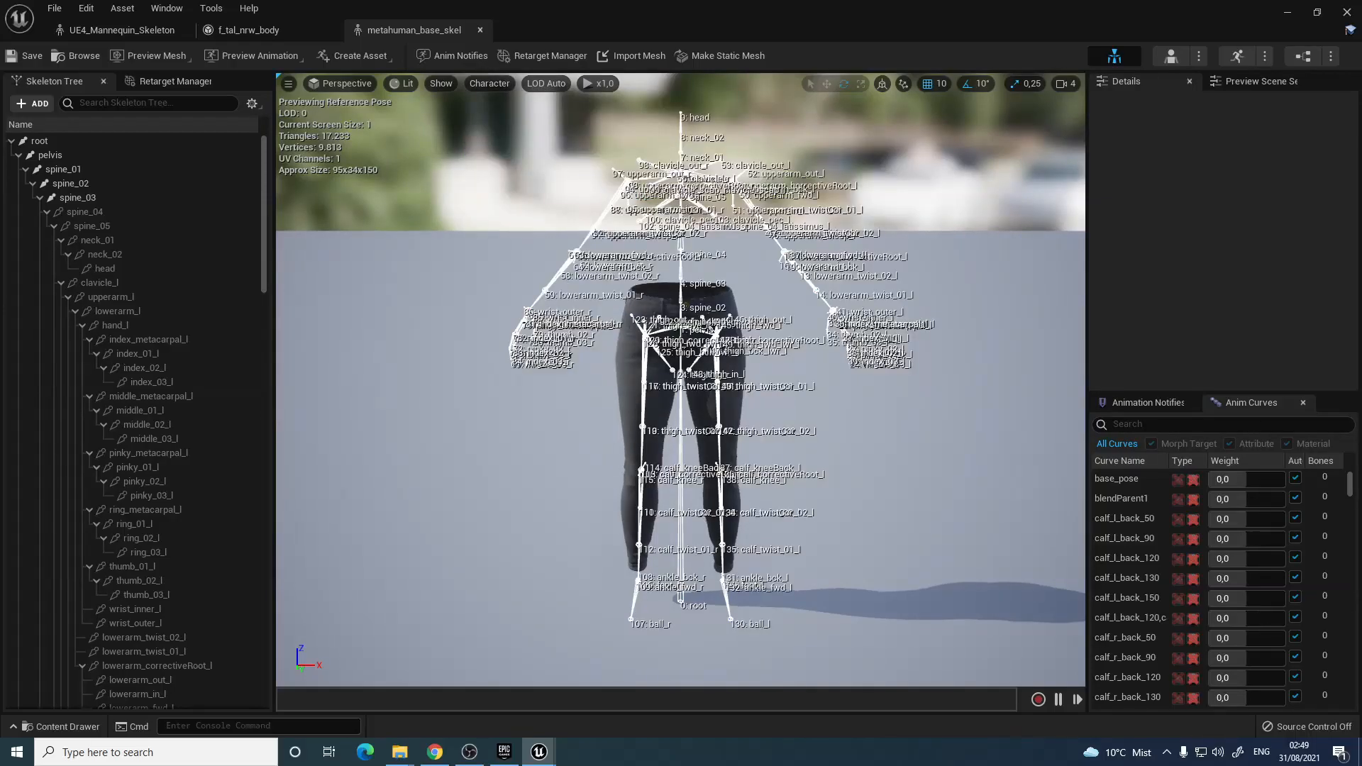
Select the root bone of the MetaHuman skeleton and show the retargeting options for each bone
{"action": "left_click", "coordinate": [719, 274]}
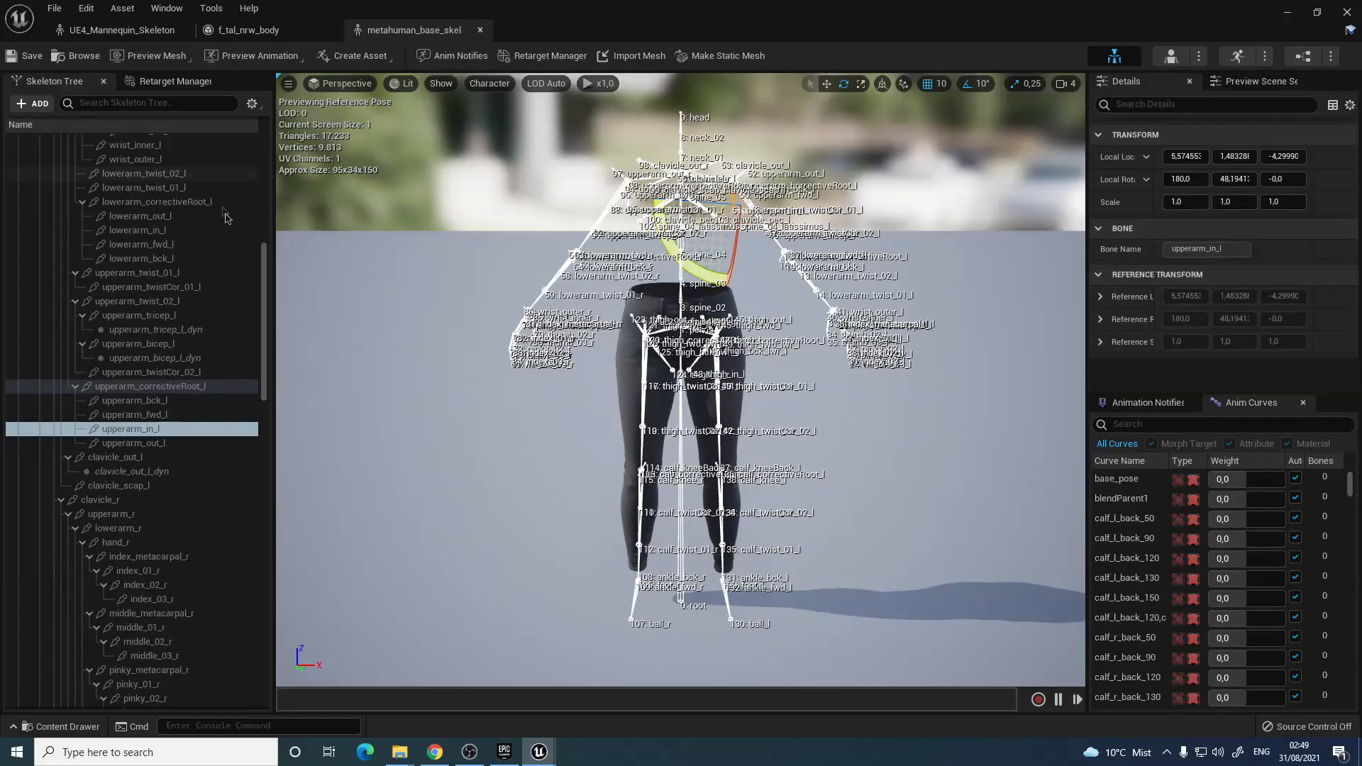
{"action": "scroll", "coordinate": [222, 210], "scroll_direction": "up", "scroll_amount": 10}
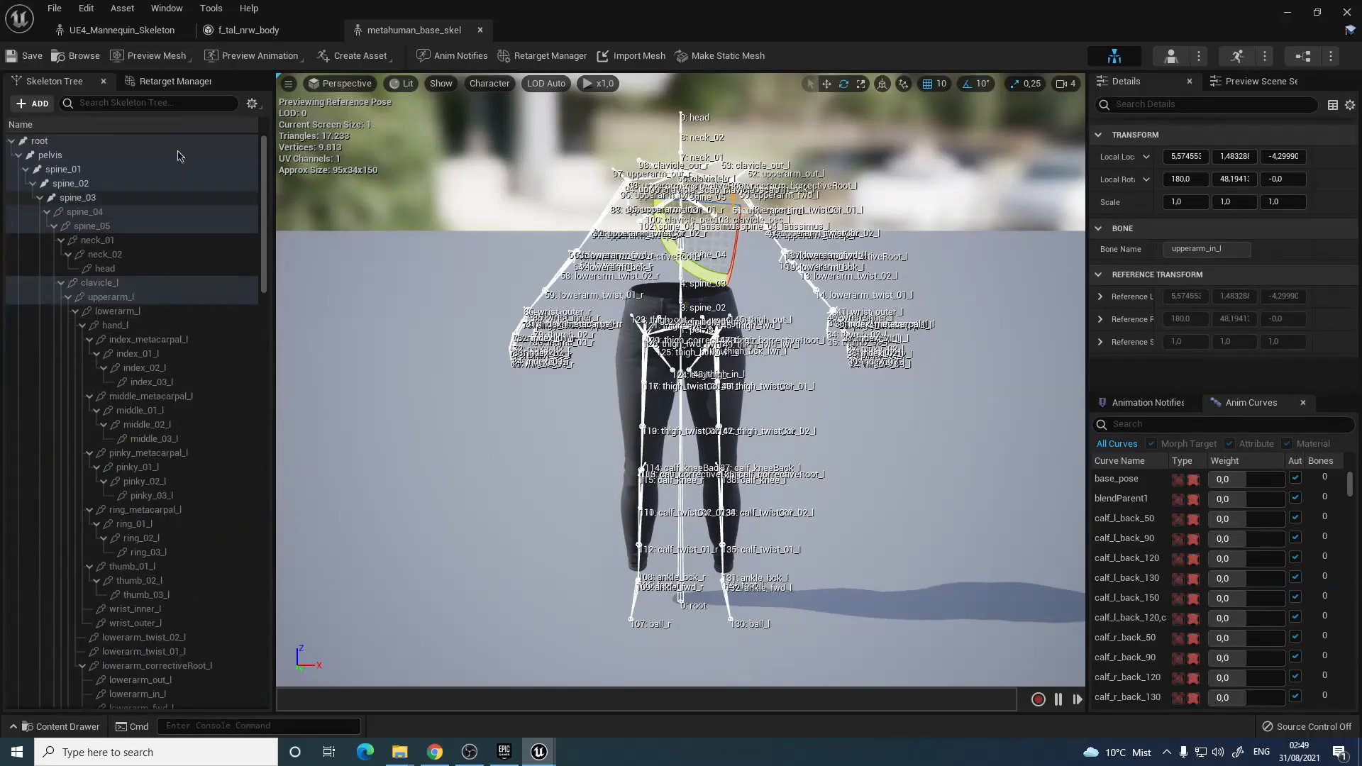
{"action": "left_click", "coordinate": [199, 140]}
{"action": "left_click", "coordinate": [252, 104]}
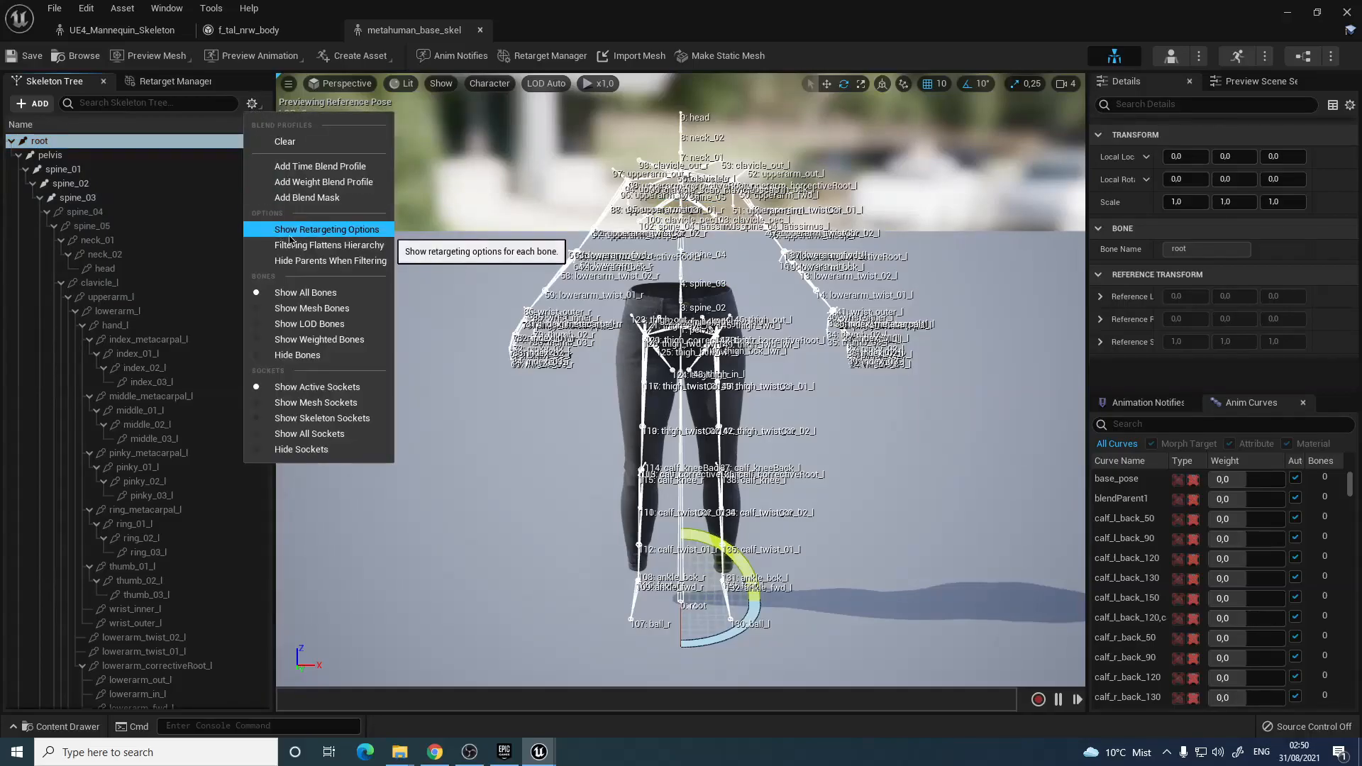
{"action": "left_click", "coordinate": [364, 238]}
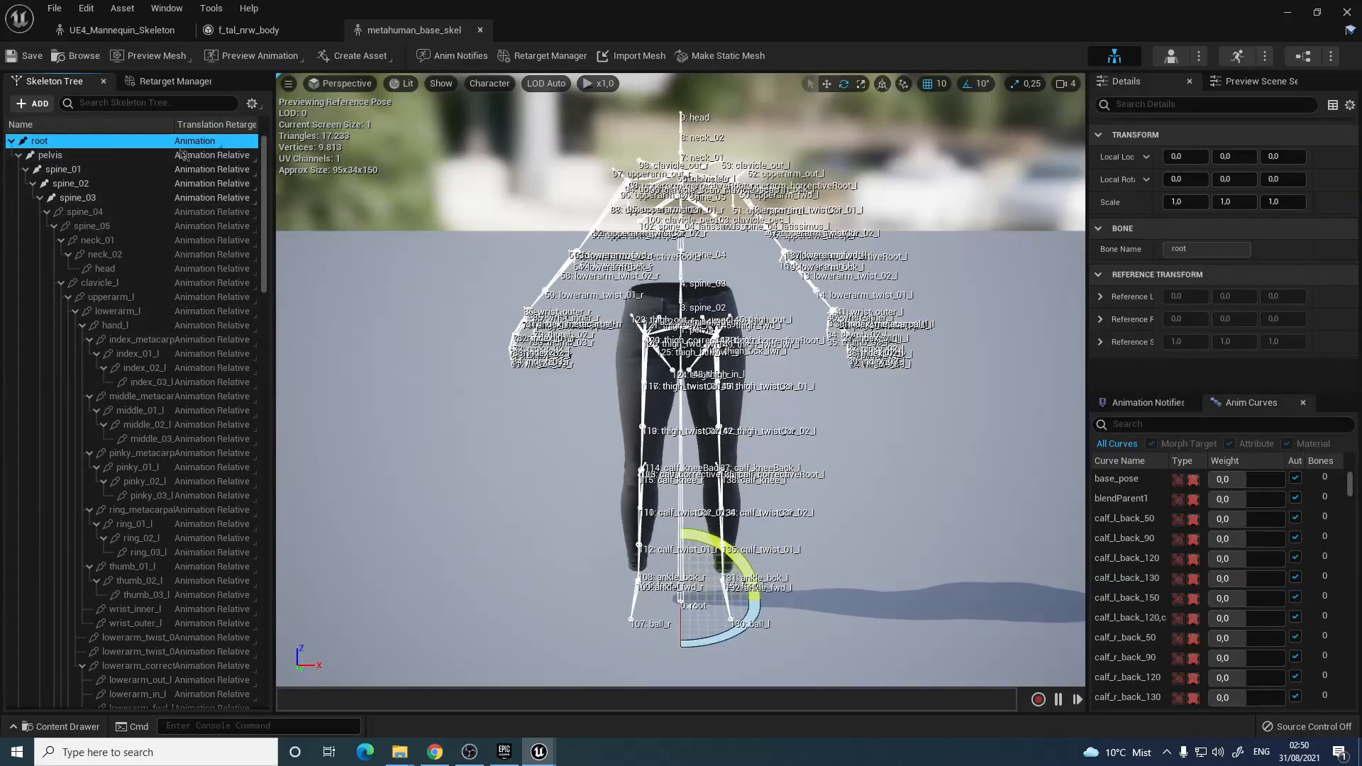
Set the pelvis bone's translation retargeting to Animation, and recursively set spine_01 and its child bones to Skeleton
{"action": "left_click", "coordinate": [66, 159]}
{"action": "left_click", "coordinate": [198, 158]}
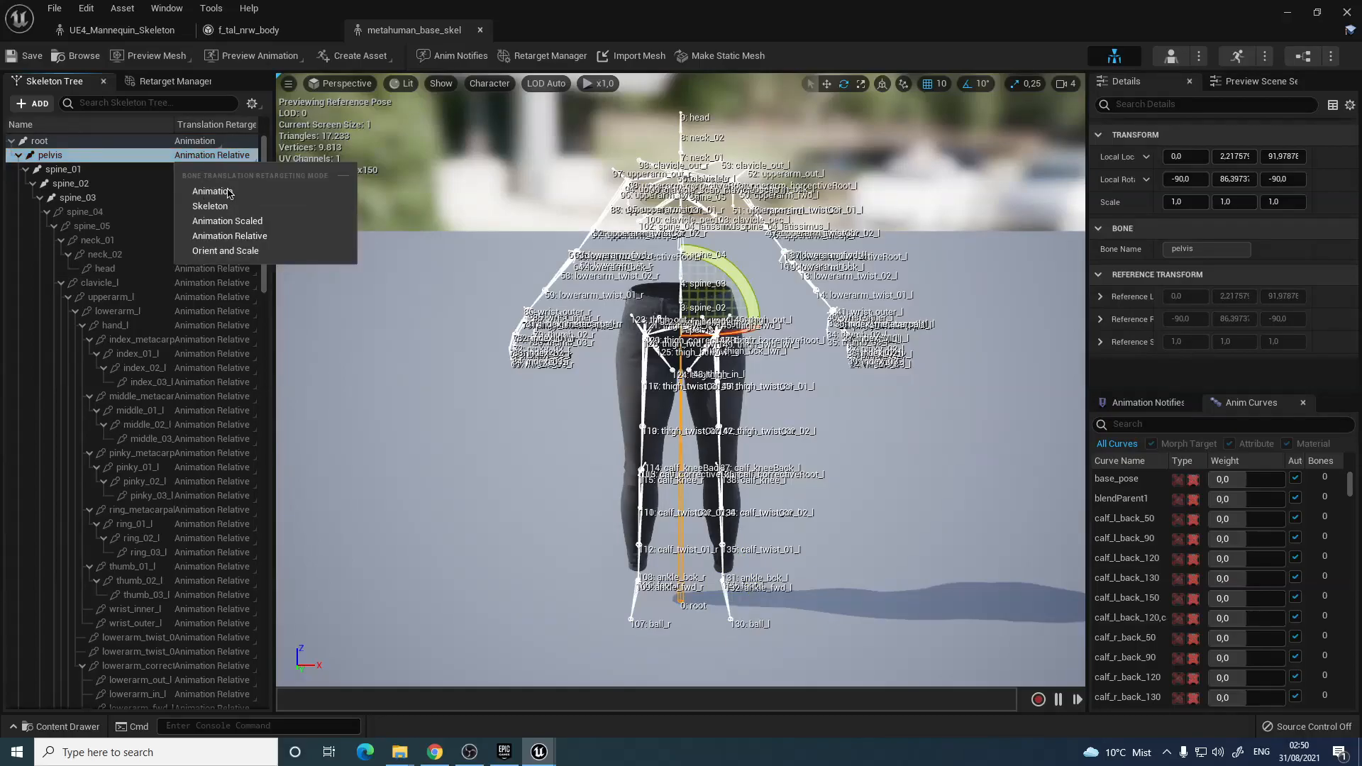
{"action": "left_click", "coordinate": [228, 192]}
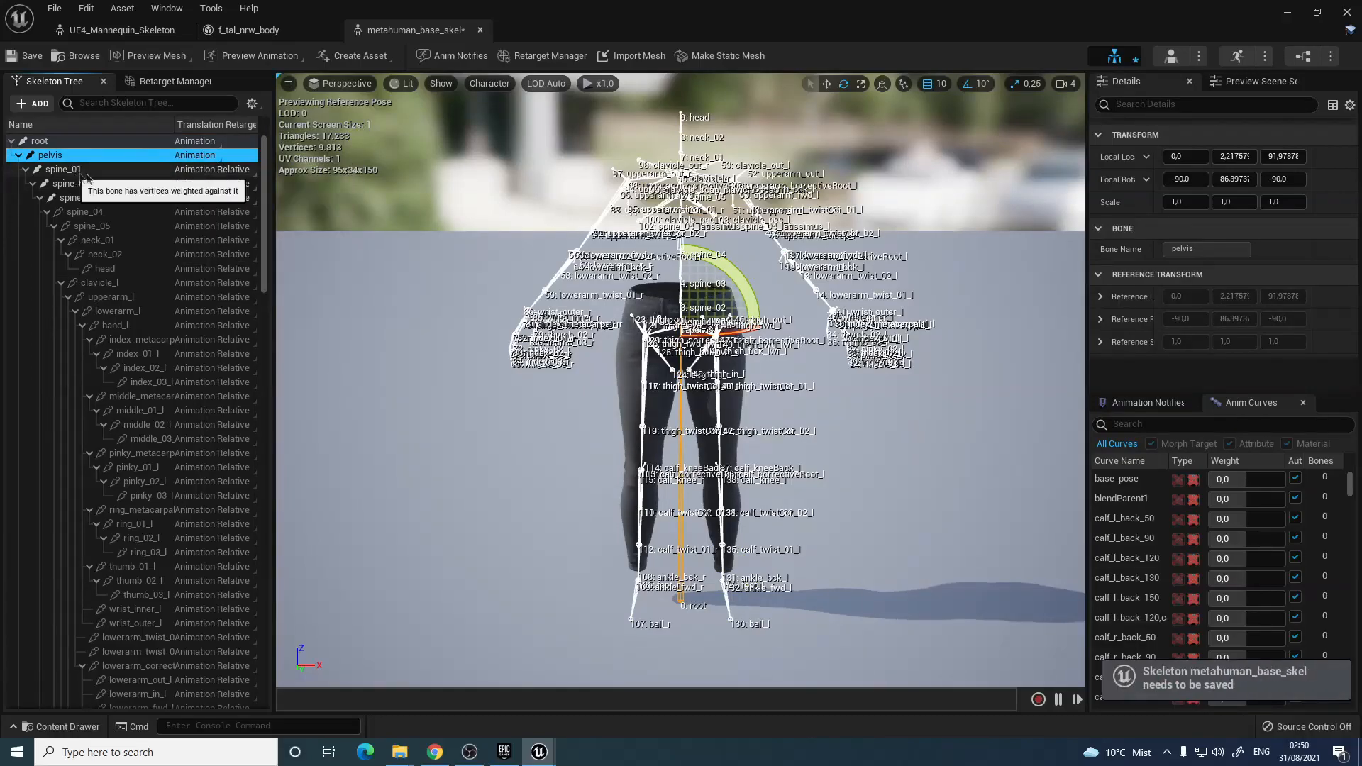
{"action": "right_click", "coordinate": [167, 170]}
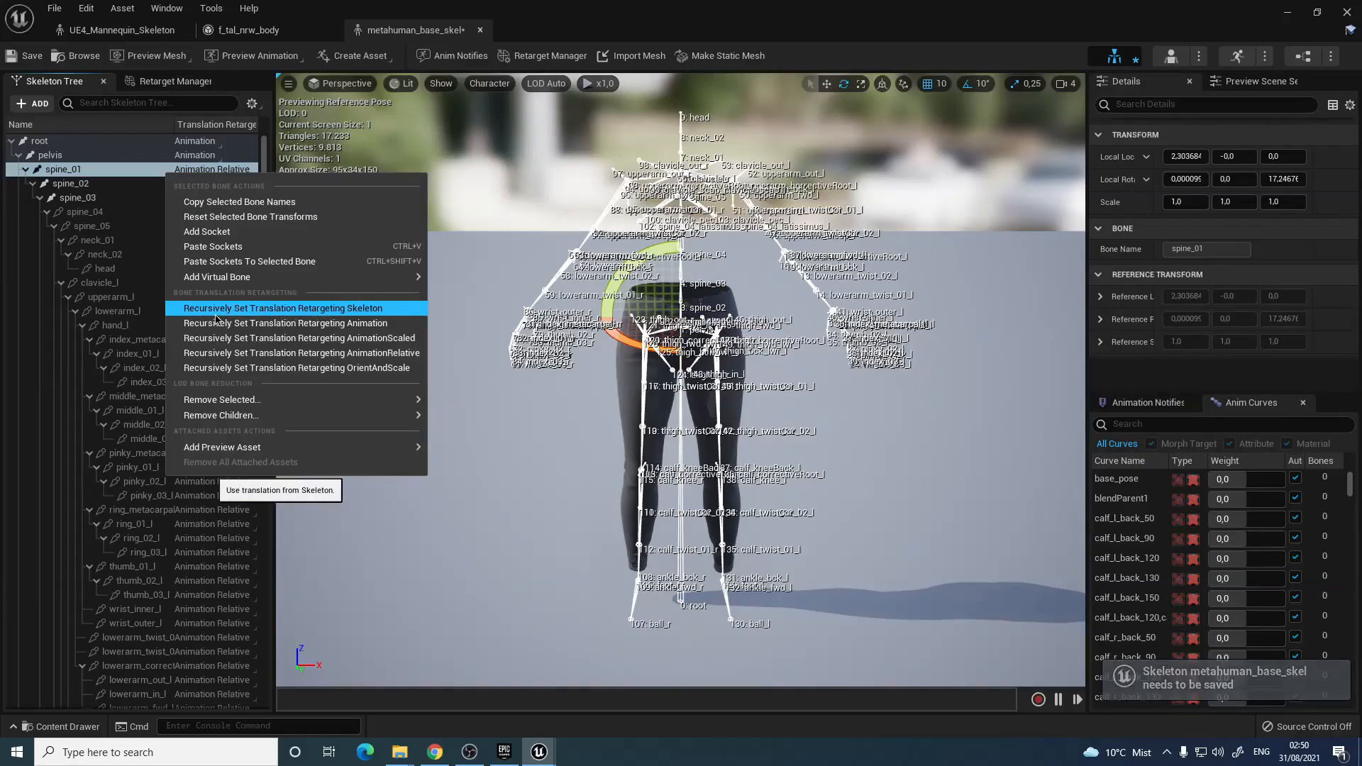
{"action": "left_click", "coordinate": [342, 310]}
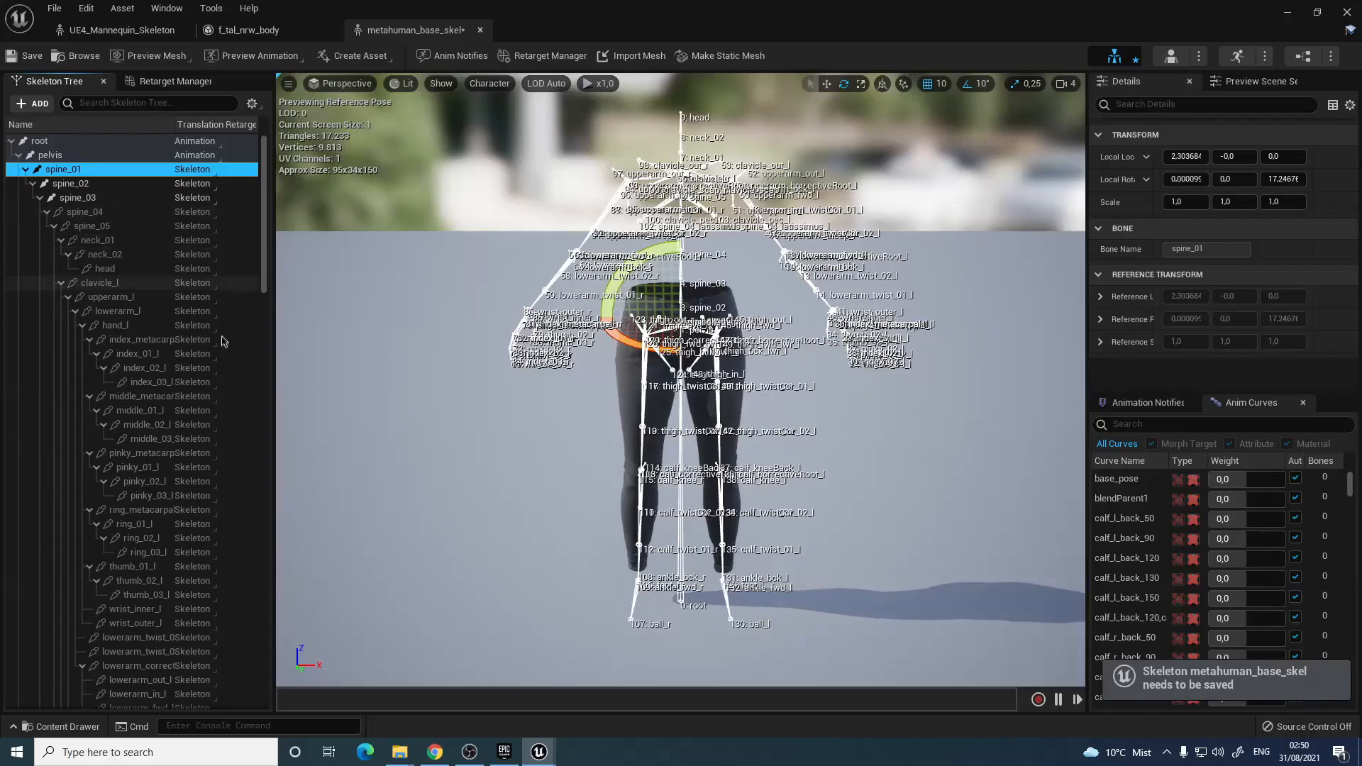
Recursively set the translation retargeting of the thigh_r and thigh_l bone chains to Skeleton
{"action": "scroll", "coordinate": [237, 437], "scroll_direction": "down", "scroll_amount": 15}
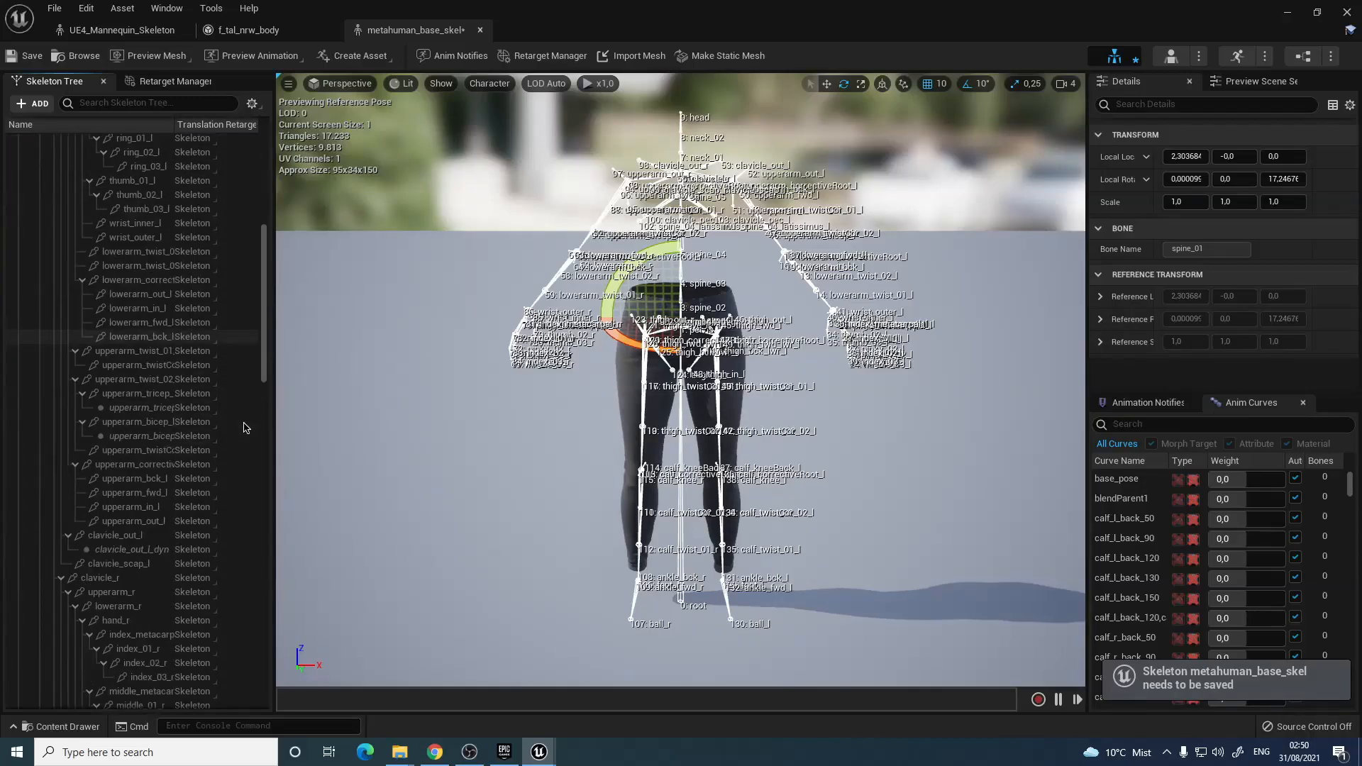
{"action": "scroll", "coordinate": [243, 436], "scroll_direction": "down", "scroll_amount": 15}
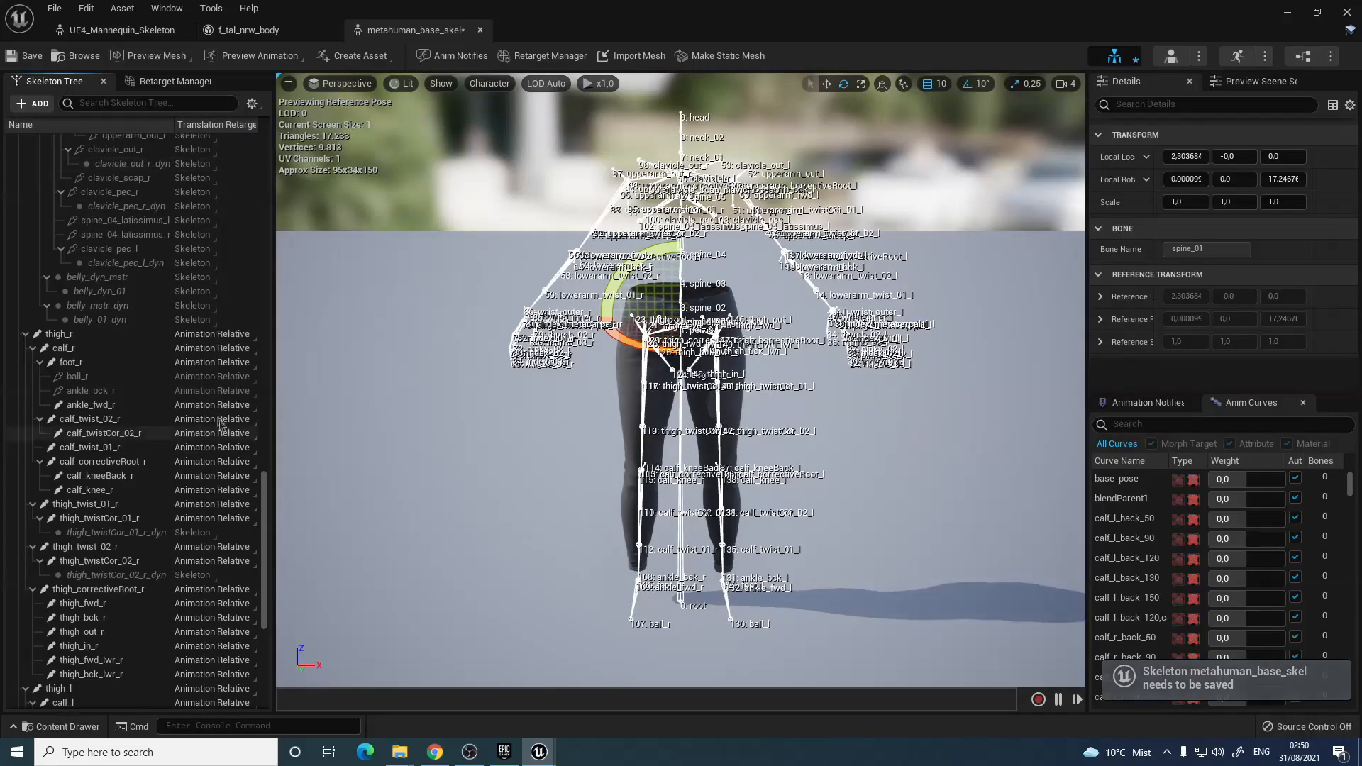
{"action": "right_click", "coordinate": [188, 336]}
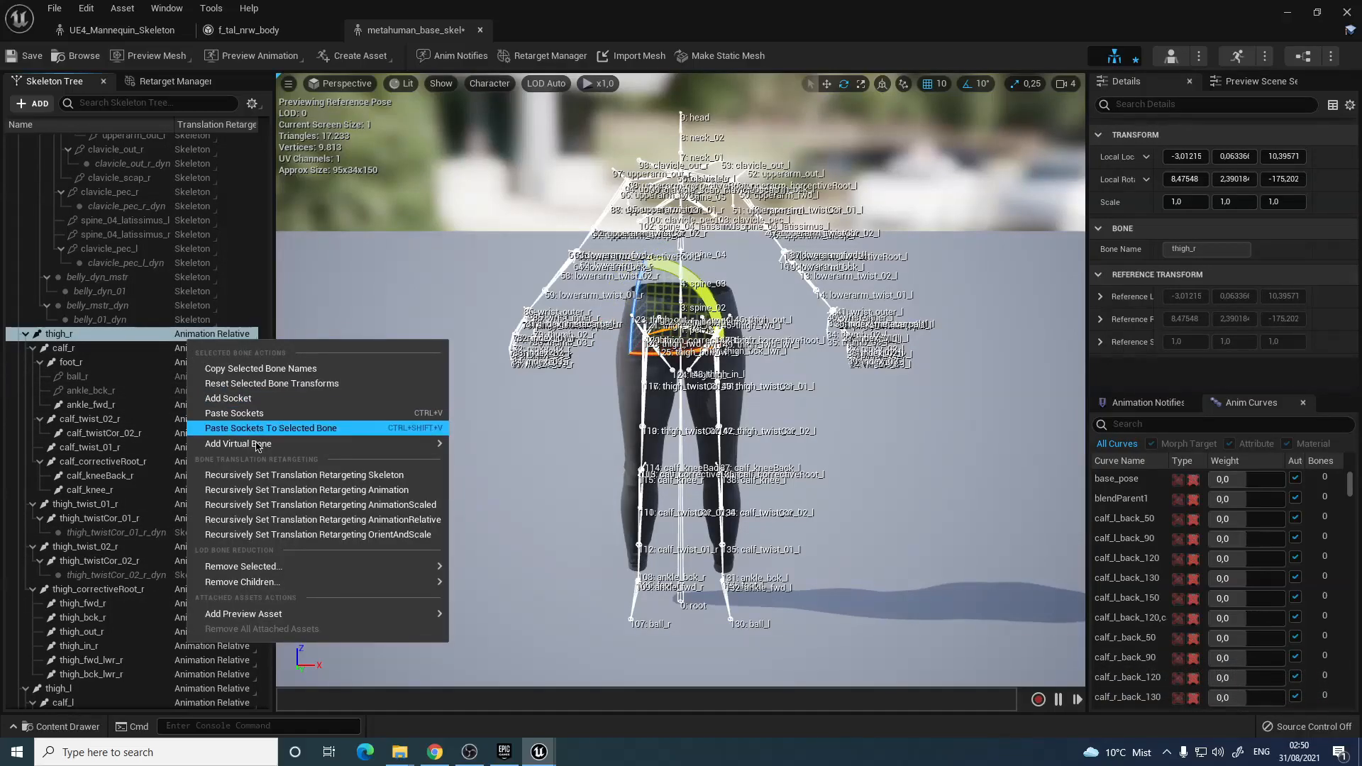
{"action": "left_click", "coordinate": [274, 475]}
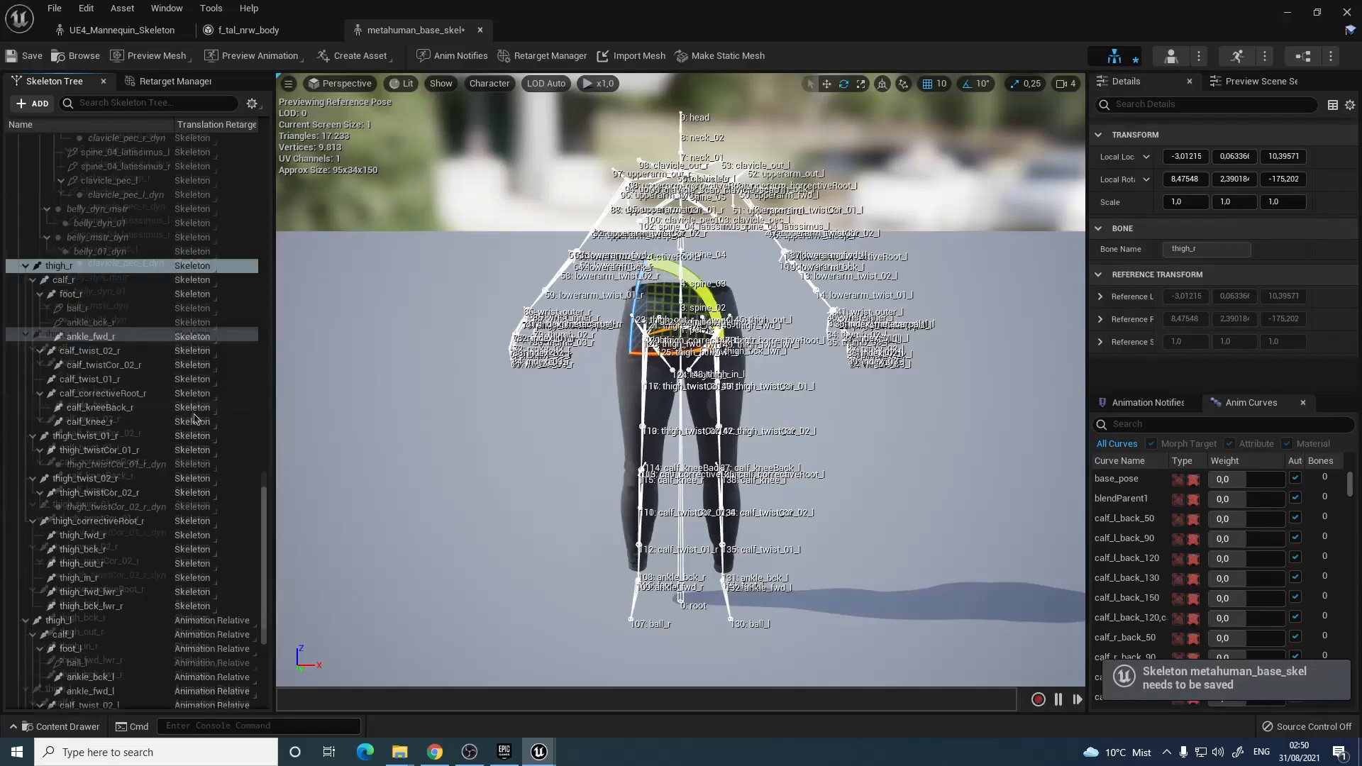
{"action": "right_click", "coordinate": [197, 552]}
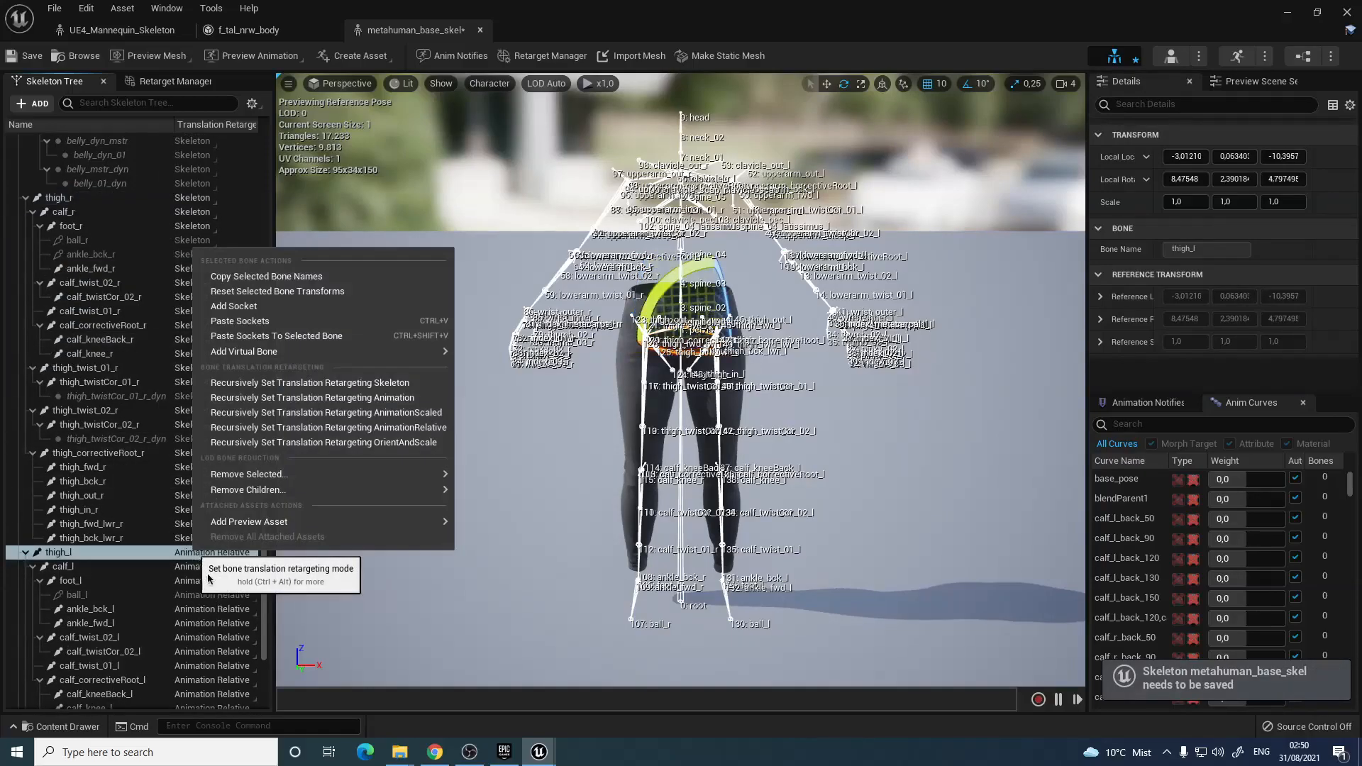
{"action": "left_click", "coordinate": [253, 383]}
Set the translation retargeting of the pelvis_fwd bone to Skeleton, and return to the root of the bone hierarchy
{"action": "scroll", "coordinate": [220, 454], "scroll_direction": "down", "scroll_amount": 5}
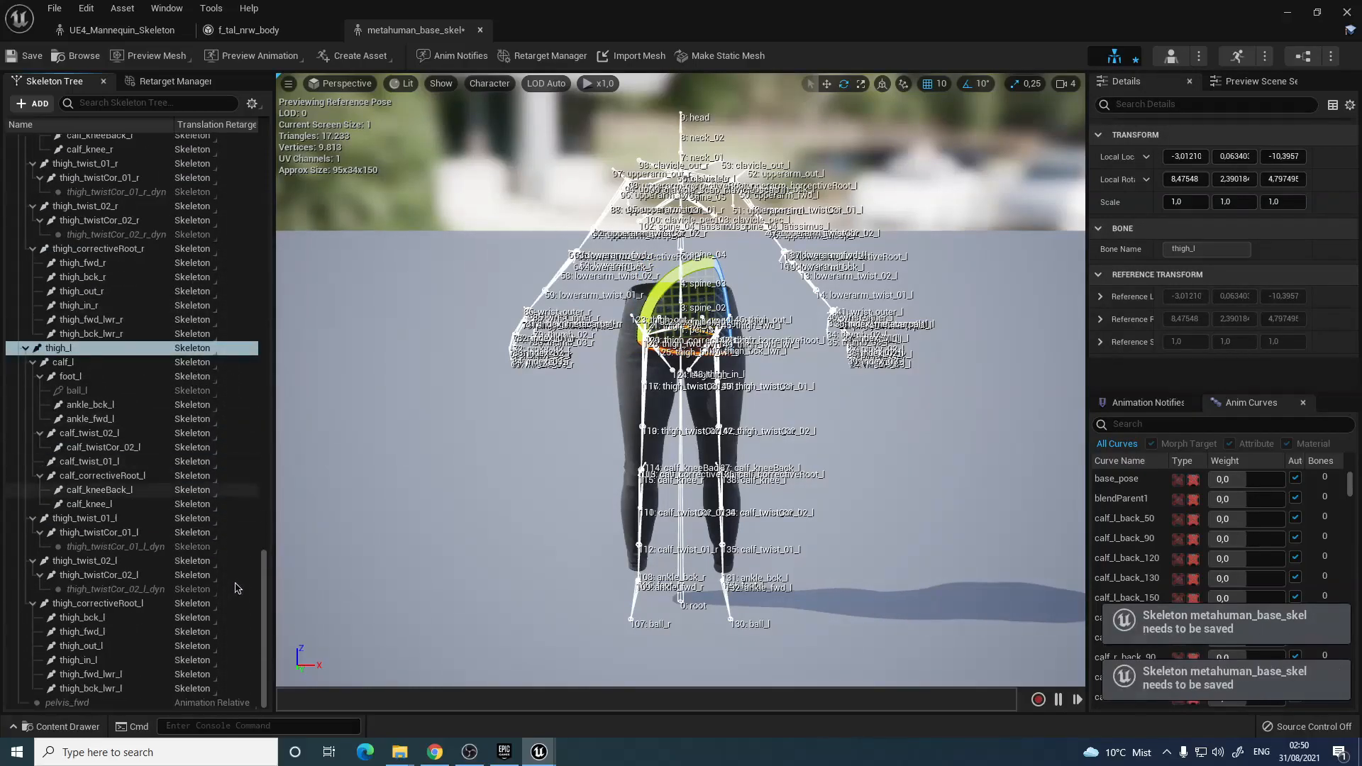
{"action": "left_click", "coordinate": [216, 703]}
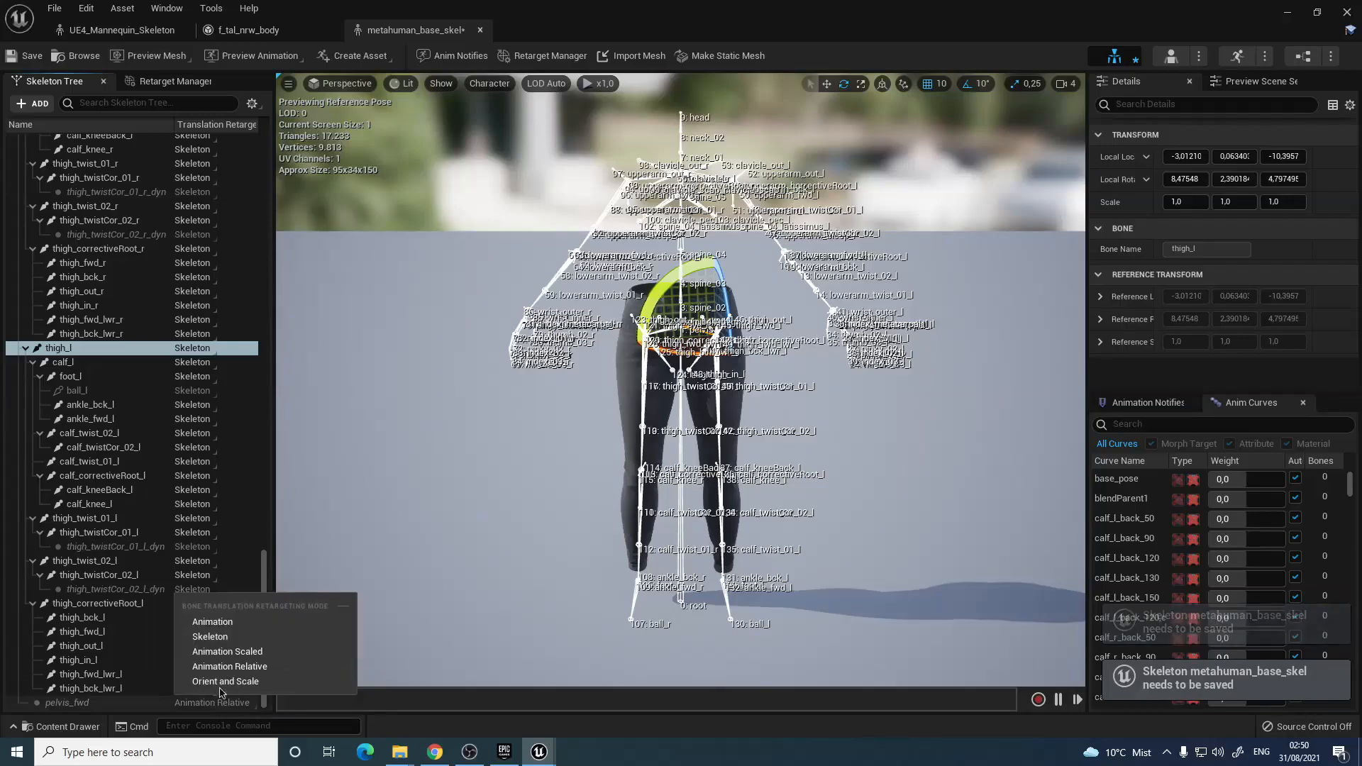
{"action": "left_click", "coordinate": [228, 639]}
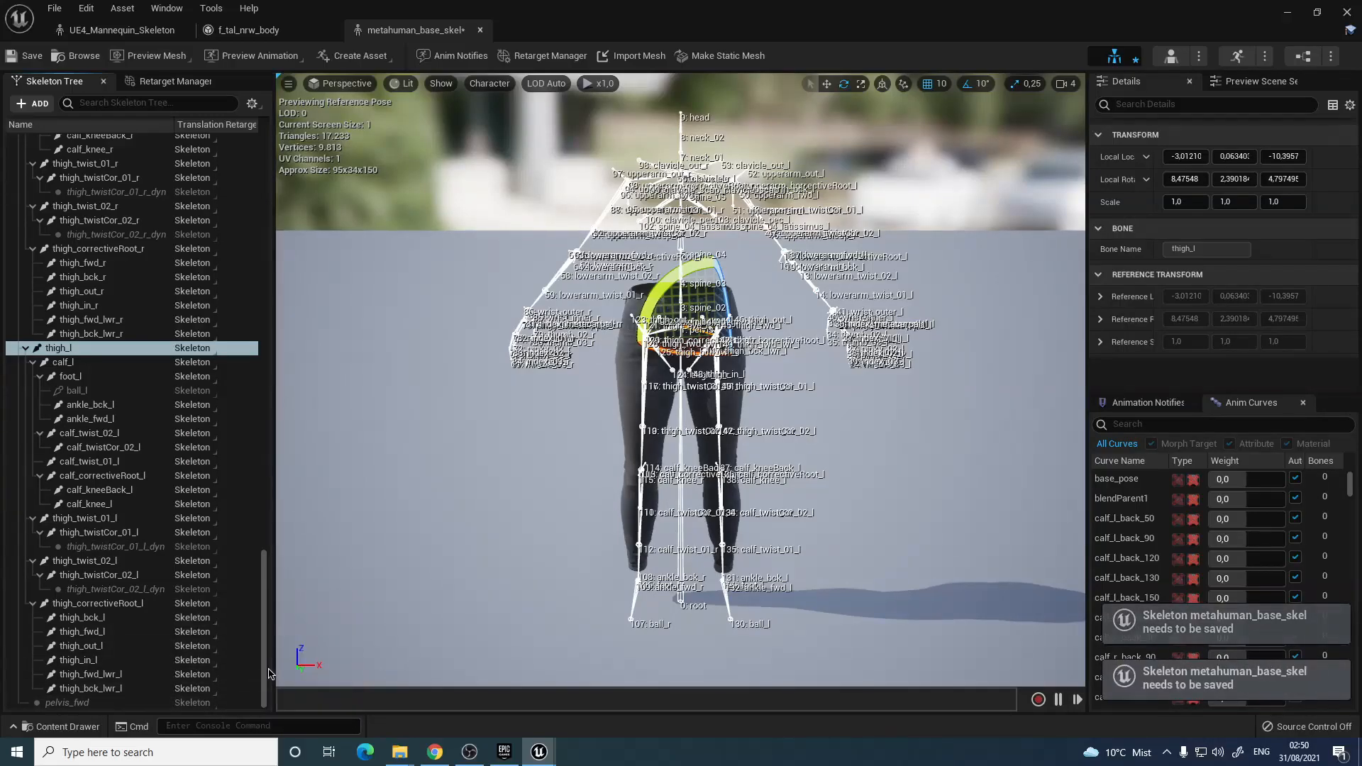
{"action": "scroll", "coordinate": [259, 582], "scroll_direction": "up", "scroll_amount": 15}
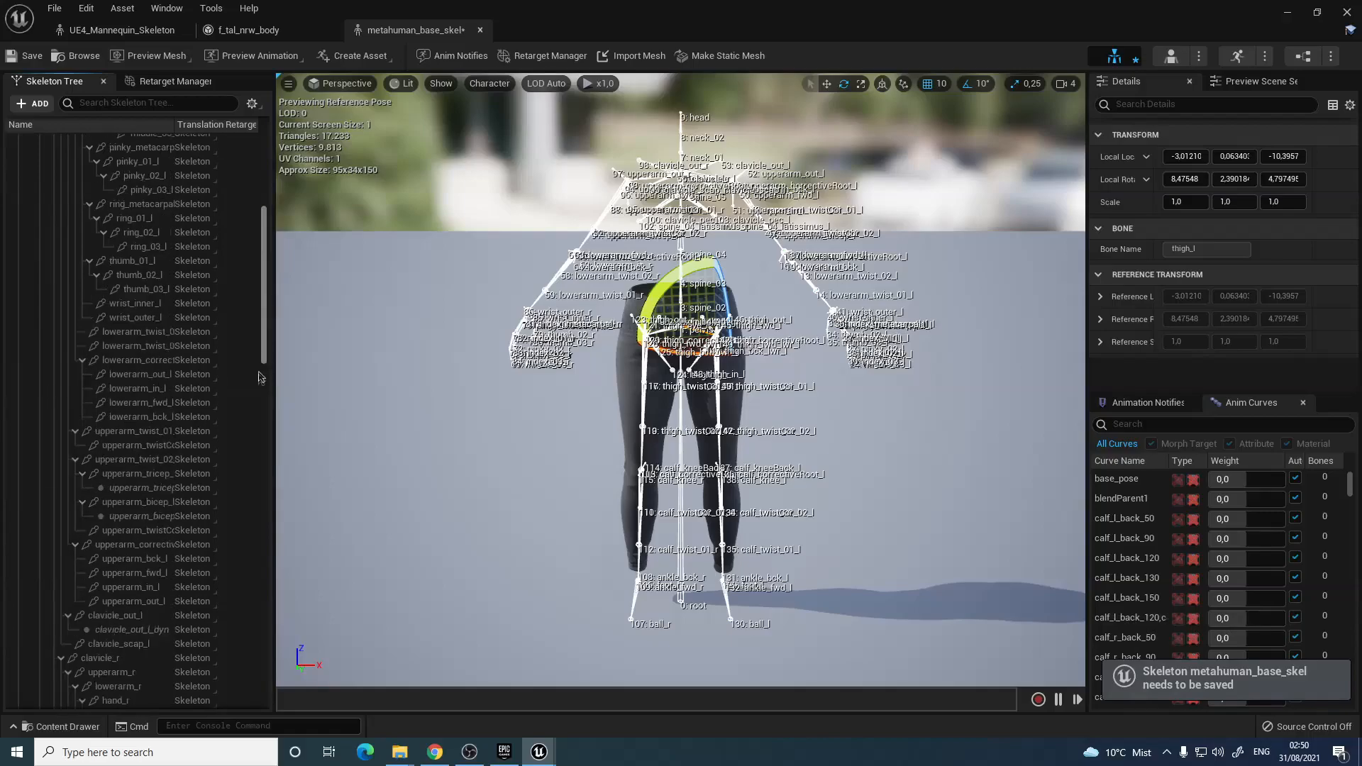
{"action": "scroll", "coordinate": [256, 510], "scroll_direction": "up", "scroll_amount": 20}
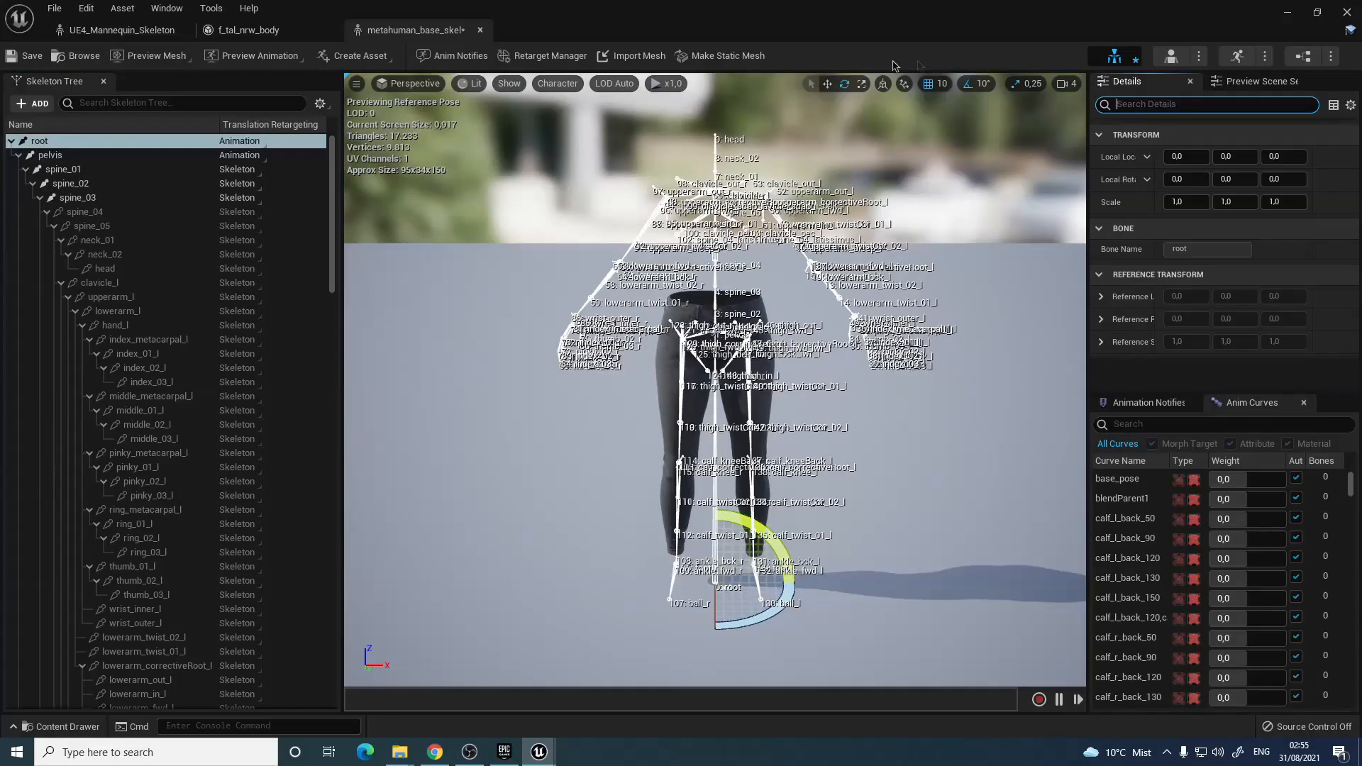
Open the Retarget Manager for the MetaHuman skeleton and assign the Humanoid rig
{"action": "left_click", "coordinate": [535, 56]}
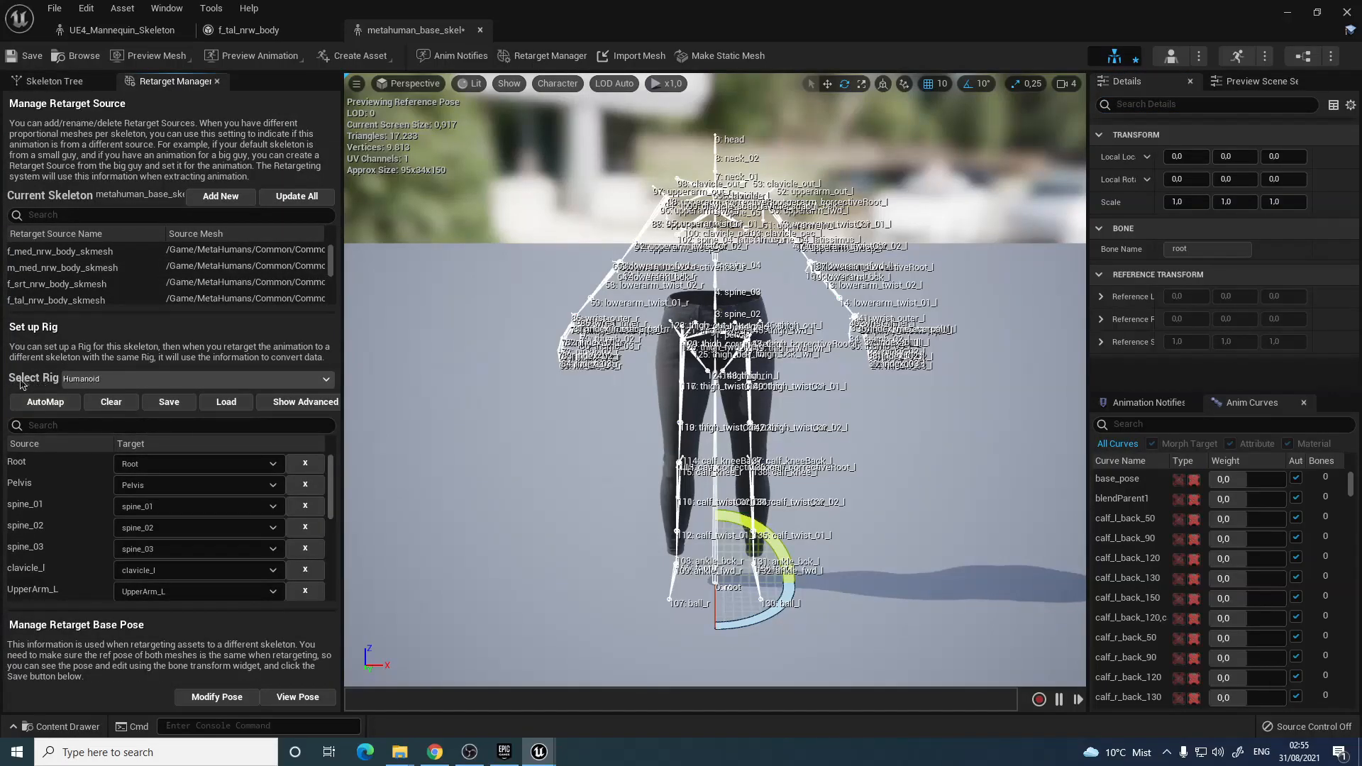
{"action": "left_click", "coordinate": [82, 382]}
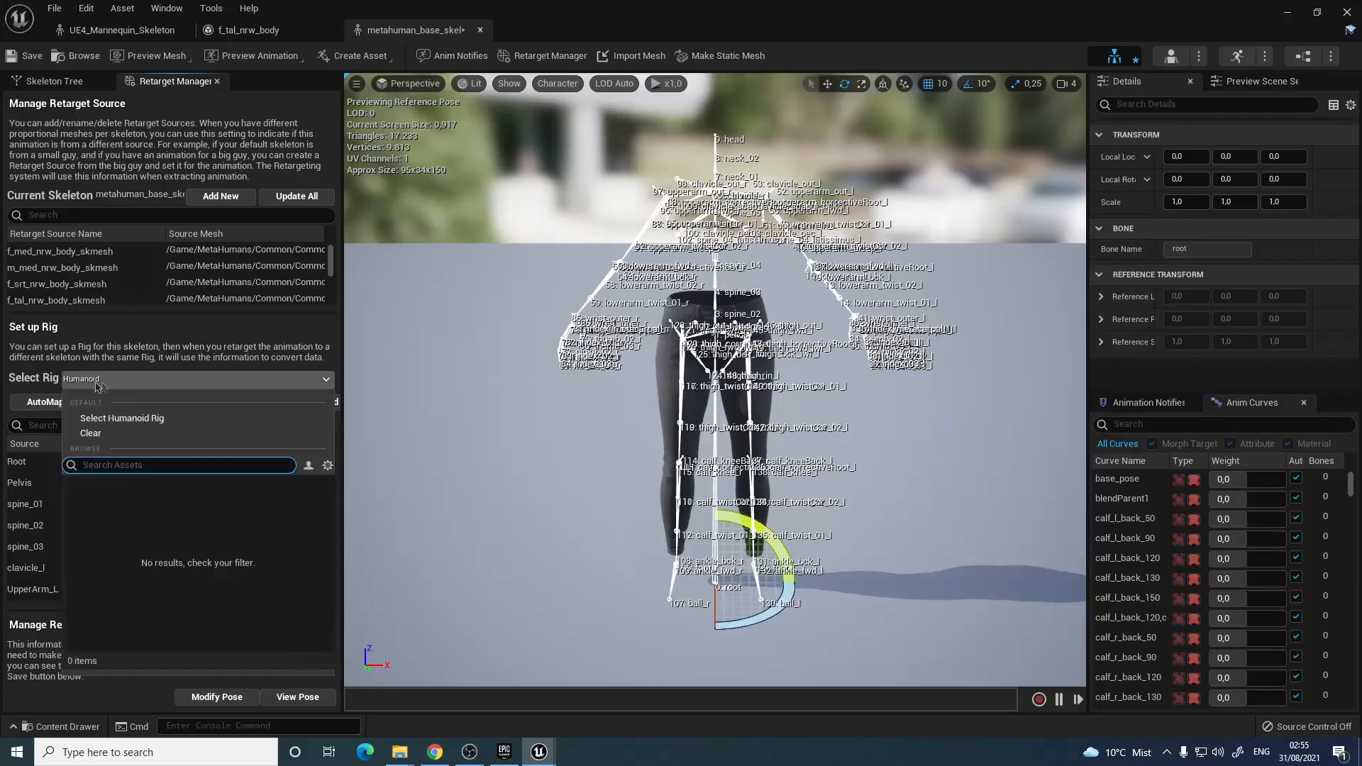
{"action": "left_click", "coordinate": [118, 421]}
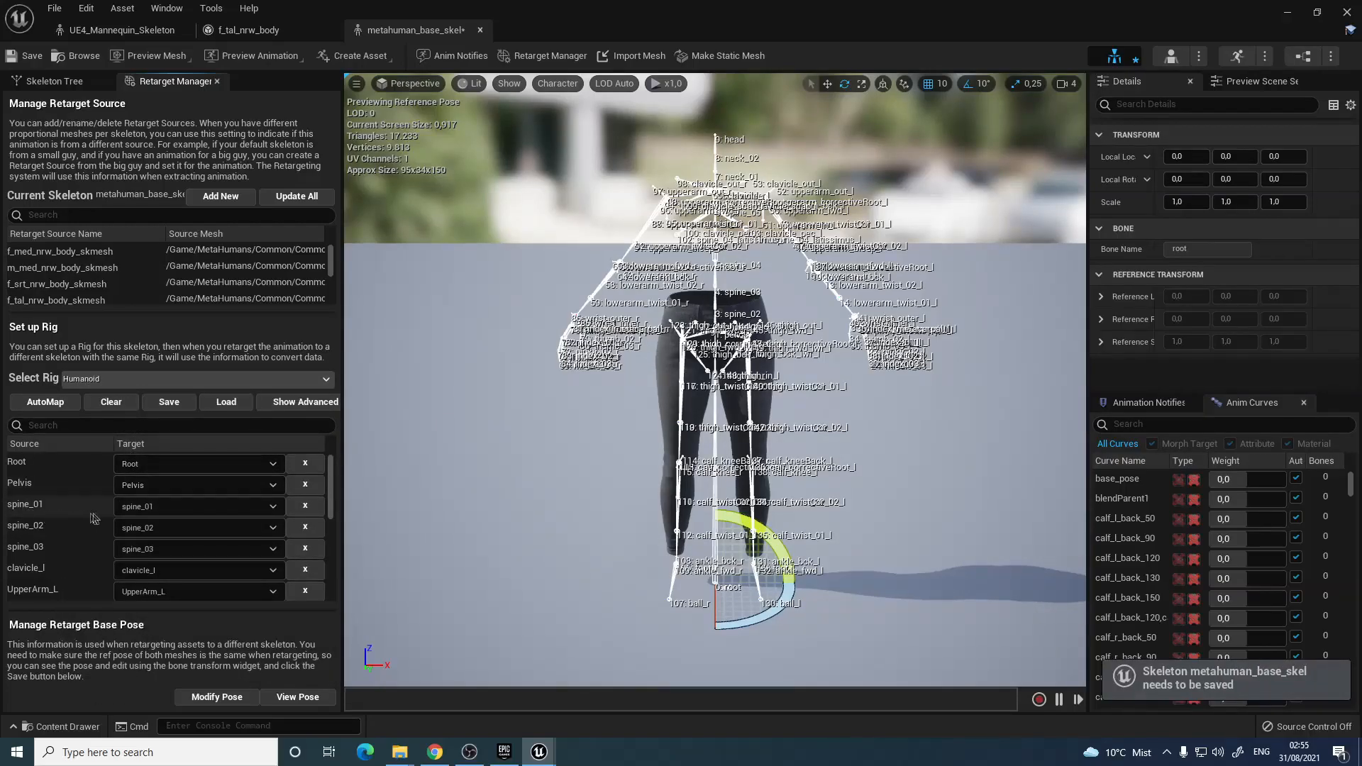
Remap the rig's spine targets: spine_01 to spine_02, spine_02 to spine_03, and spine_03 to spine_04
{"action": "left_click", "coordinate": [141, 514]}
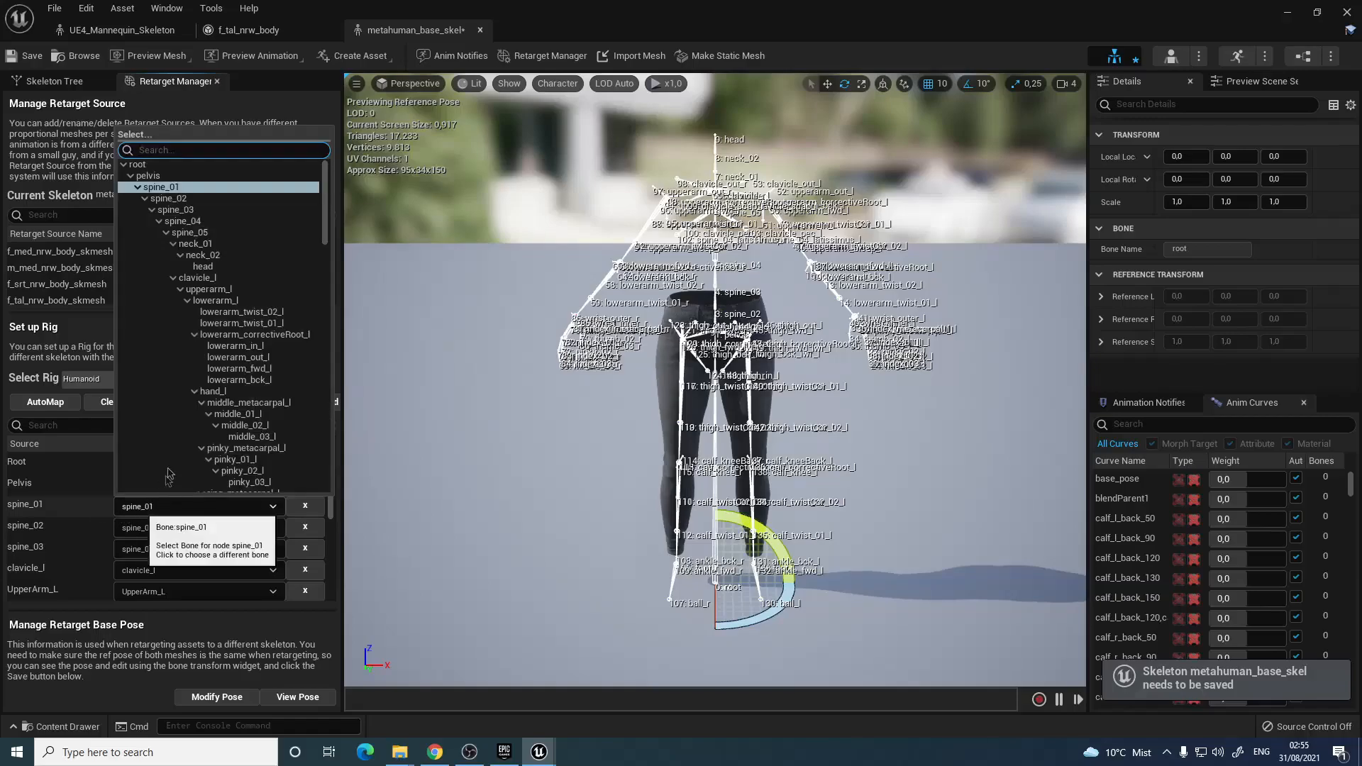
{"action": "left_click", "coordinate": [199, 204]}
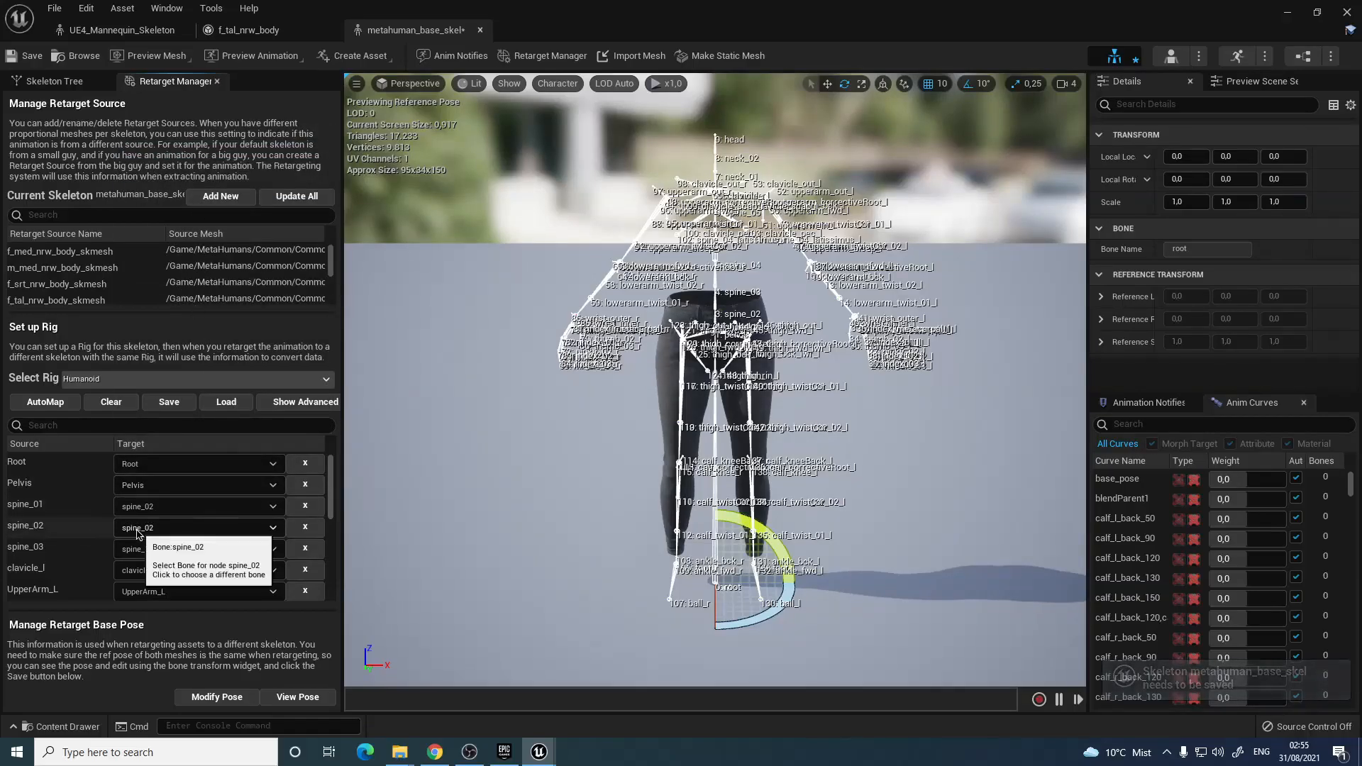
{"action": "left_click", "coordinate": [195, 528]}
{"action": "left_click", "coordinate": [175, 234]}
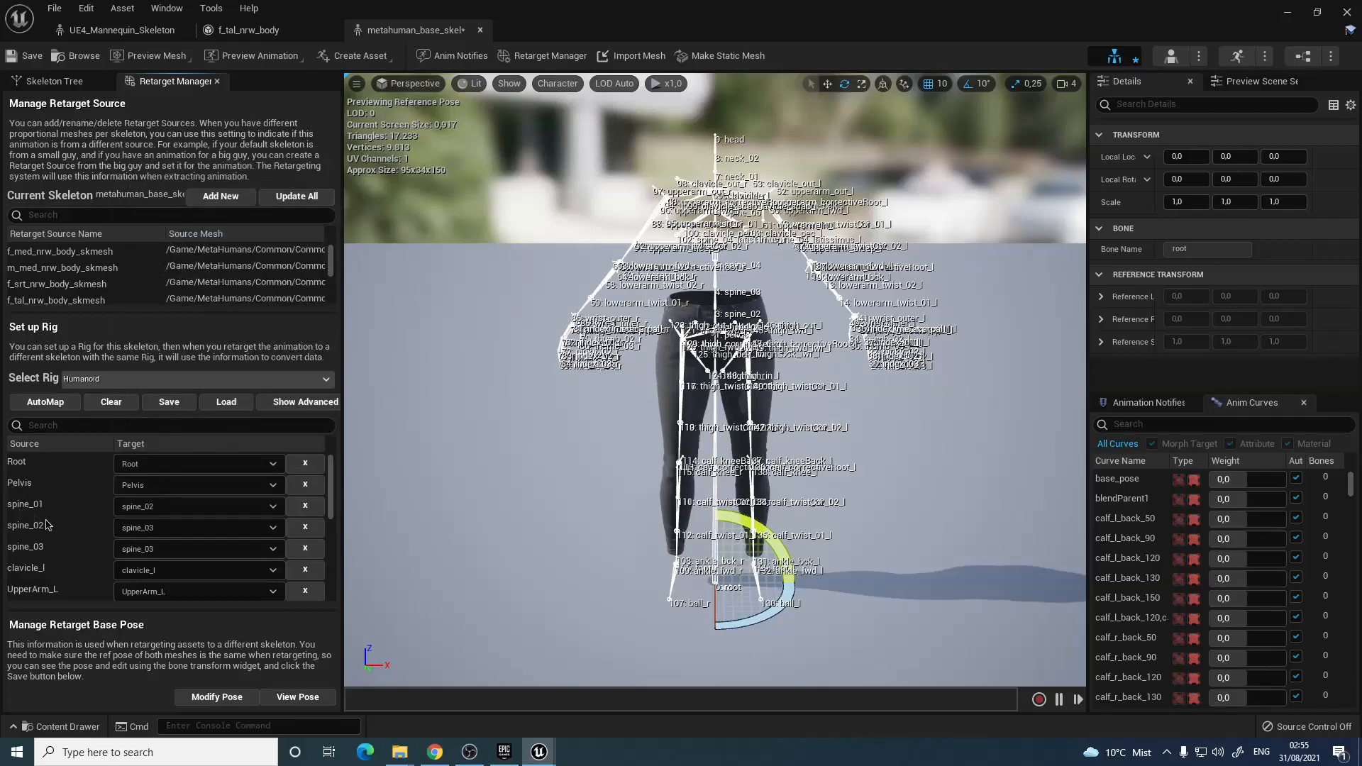
{"action": "left_click", "coordinate": [195, 549]}
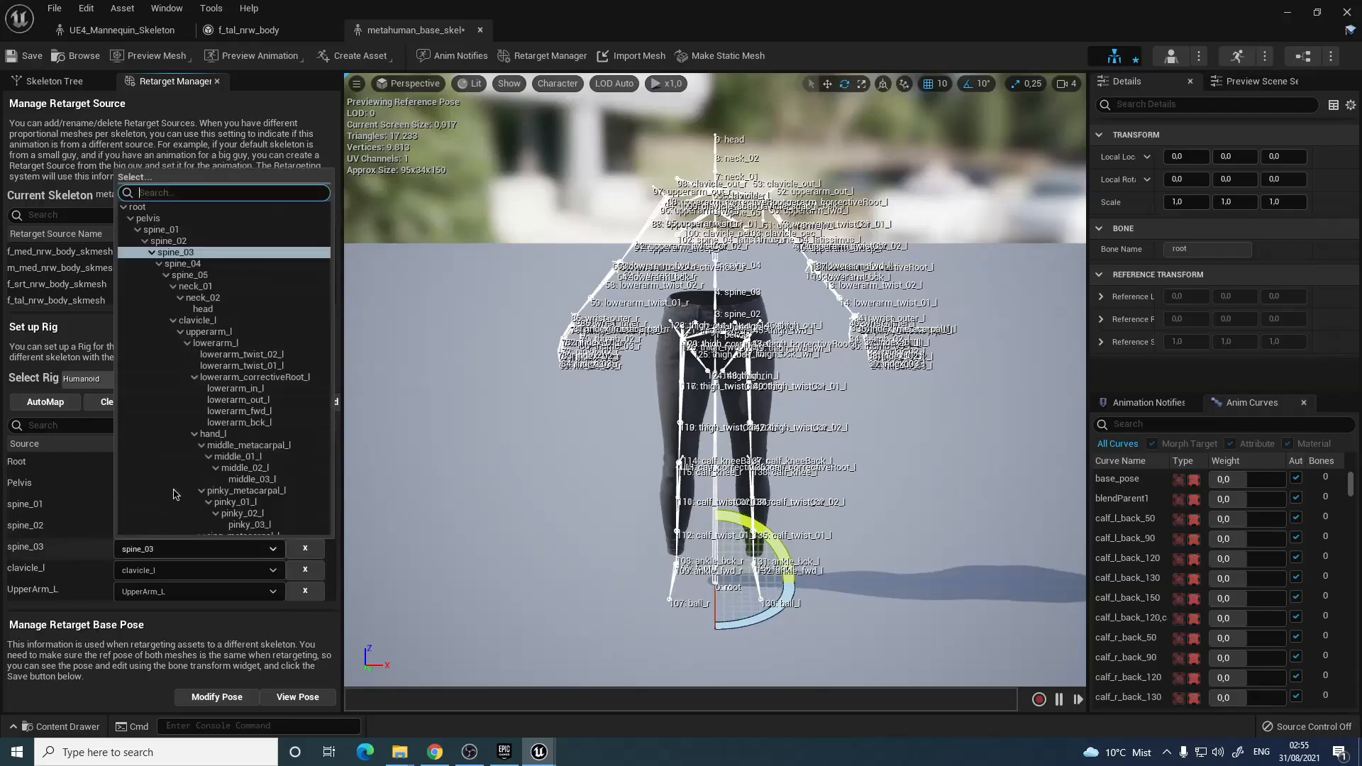
{"action": "left_click", "coordinate": [193, 265]}
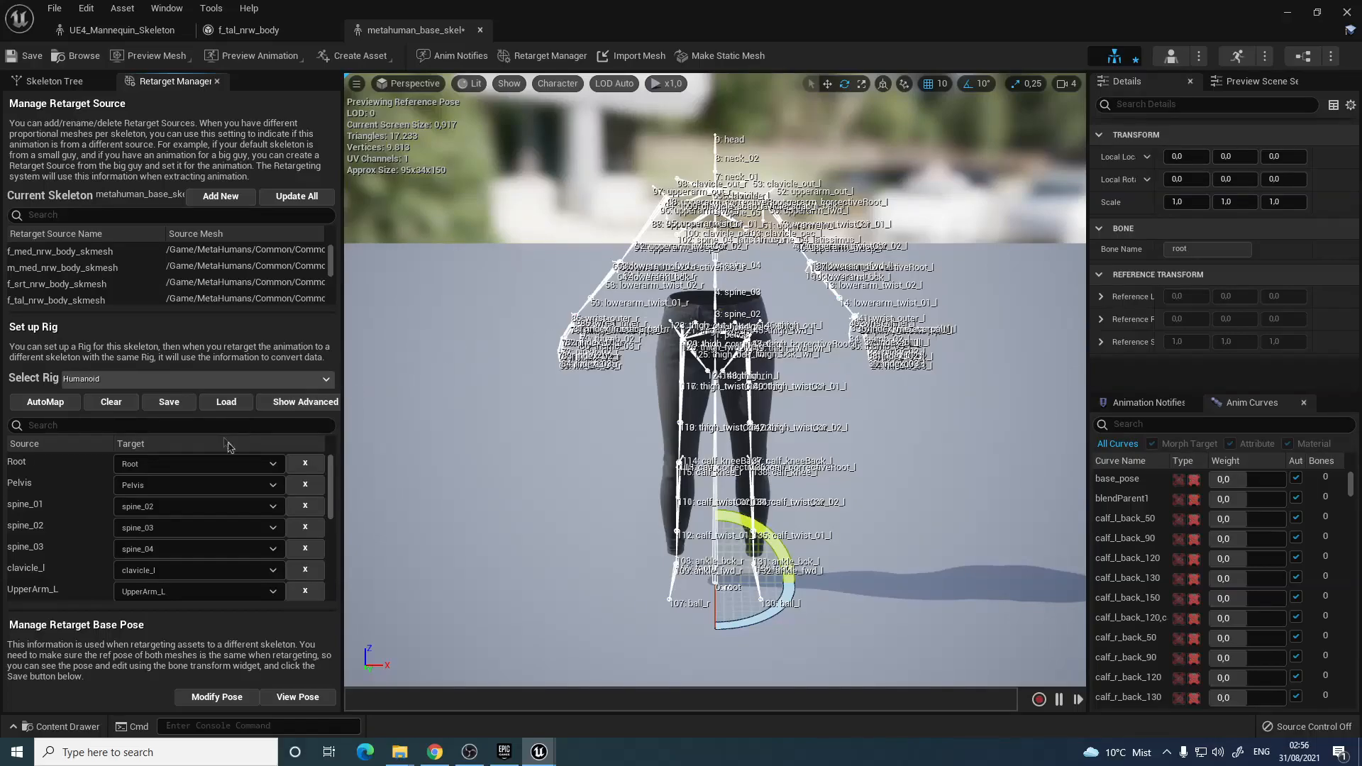
In the advanced bone mapping, assign index_01_l to index_metacarpal_l, index_02_l to index_01_l, and index_03_l to index_02_l
{"action": "left_click", "coordinate": [302, 405]}
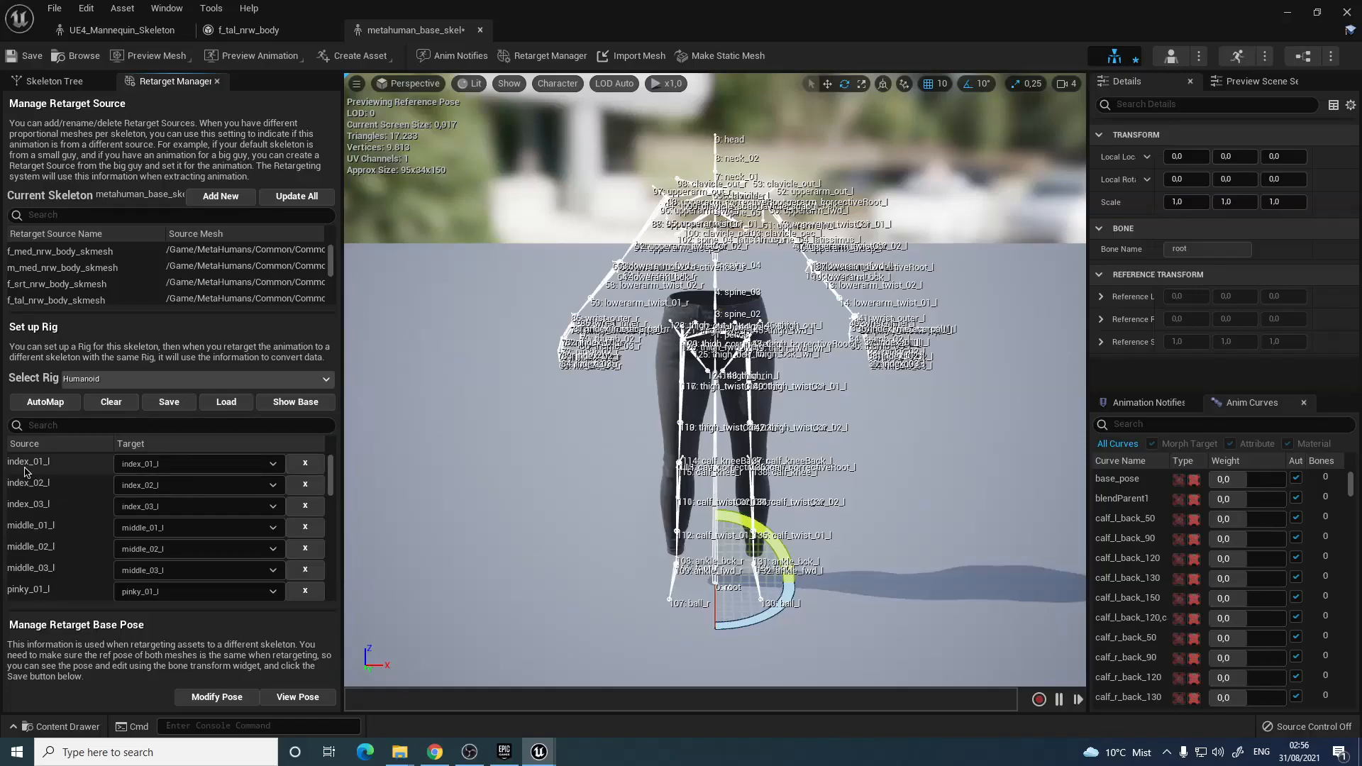
{"action": "left_click", "coordinate": [197, 464]}
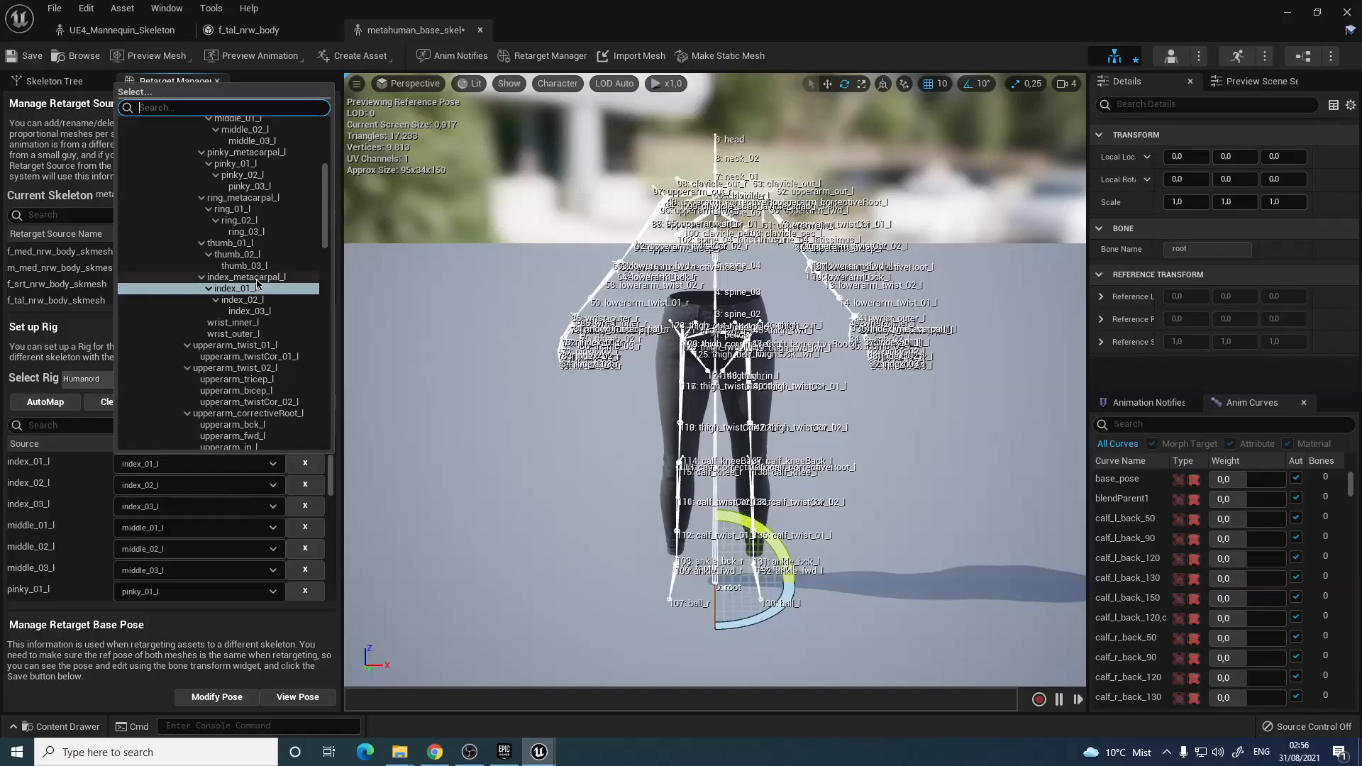
{"action": "left_click", "coordinate": [257, 277]}
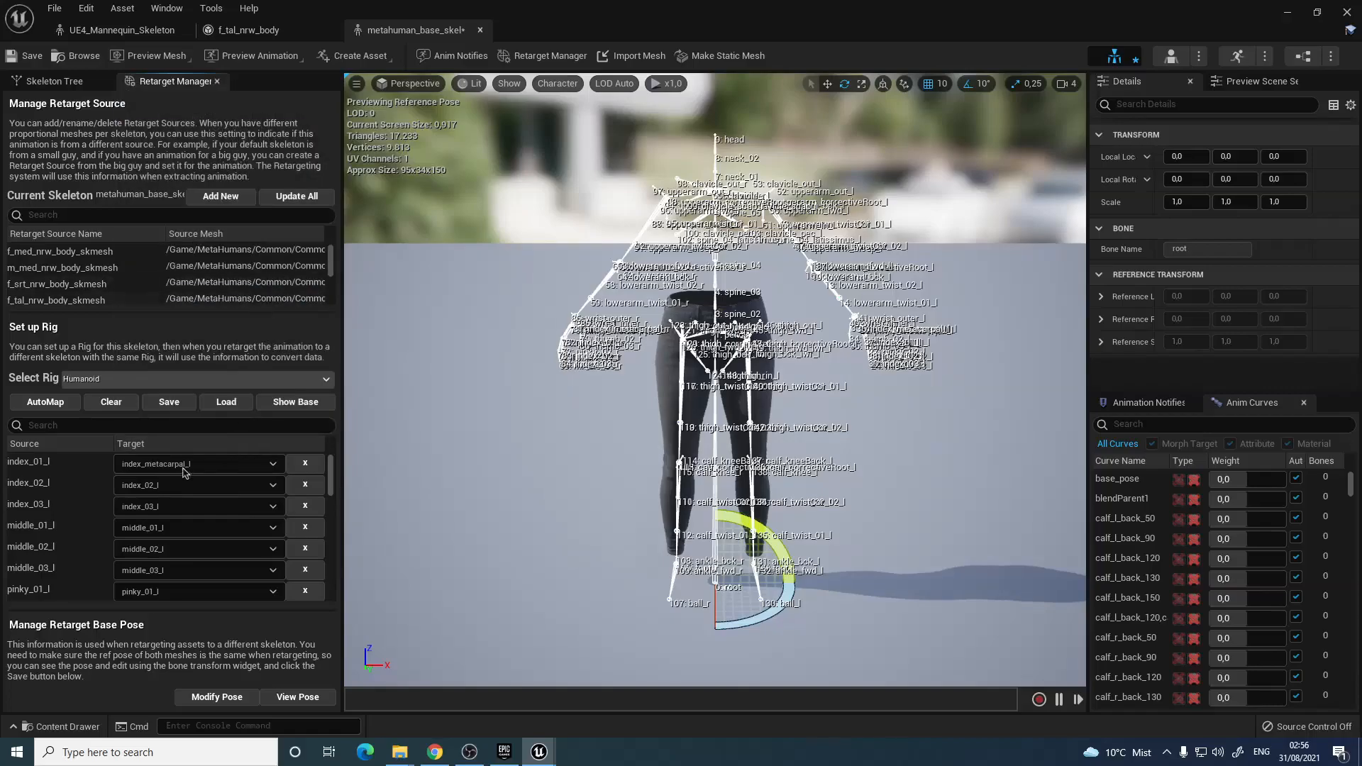
{"action": "left_click", "coordinate": [140, 491]}
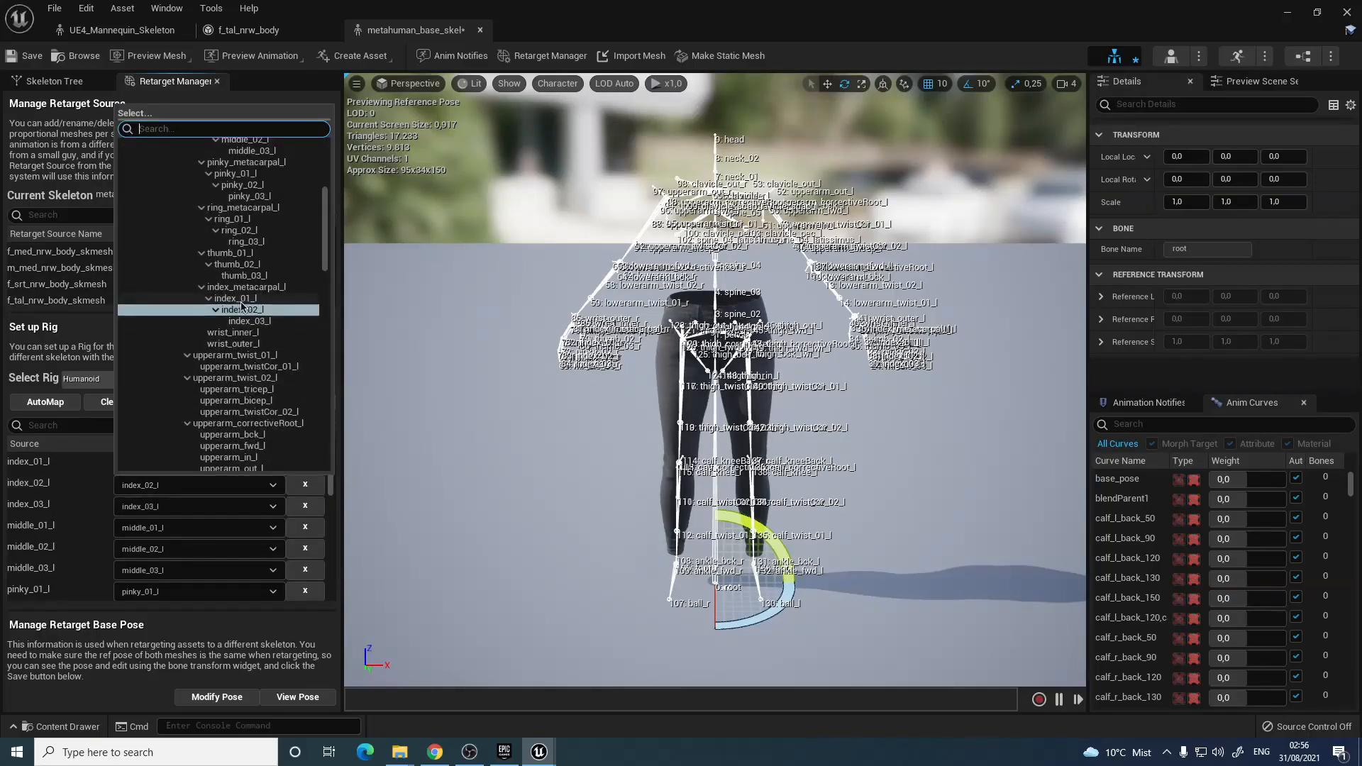
{"action": "left_click", "coordinate": [242, 299]}
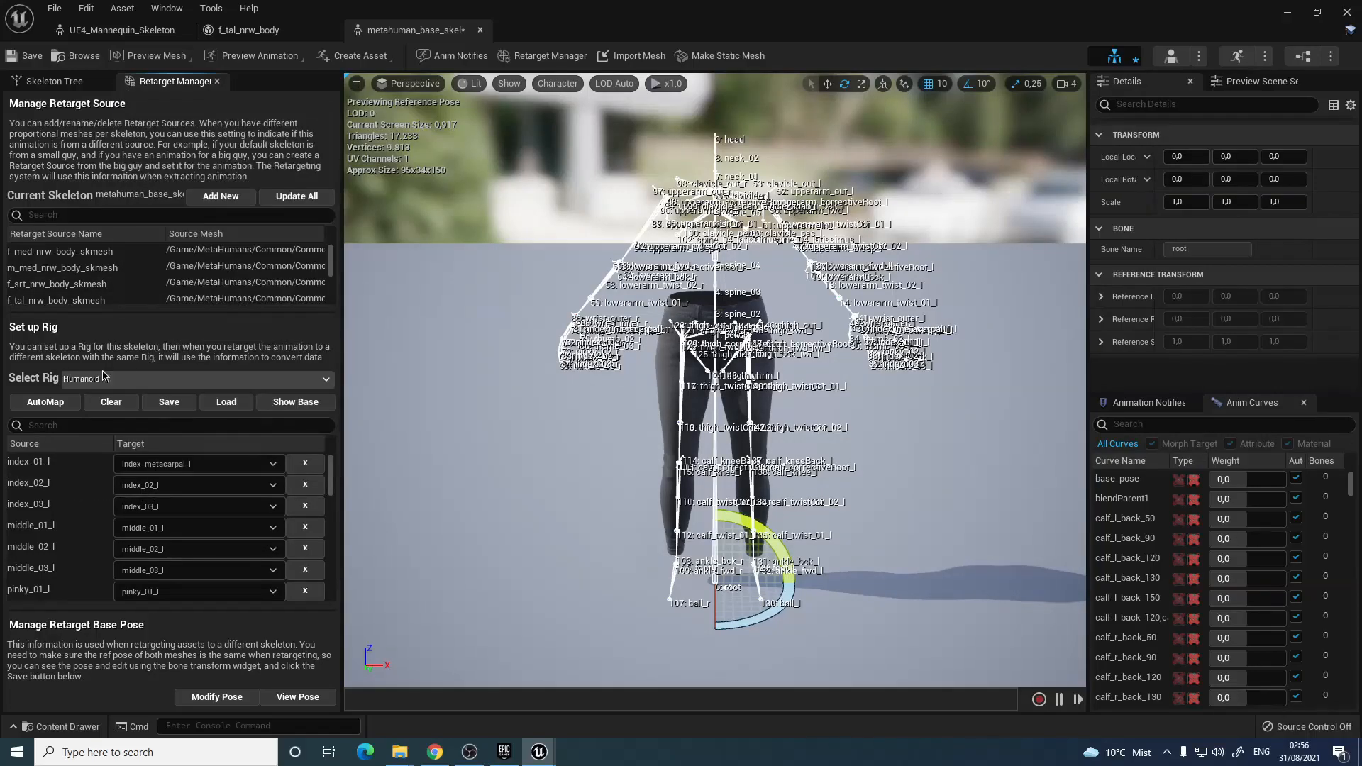
{"action": "left_click", "coordinate": [141, 510]}
{"action": "left_click", "coordinate": [245, 326]}
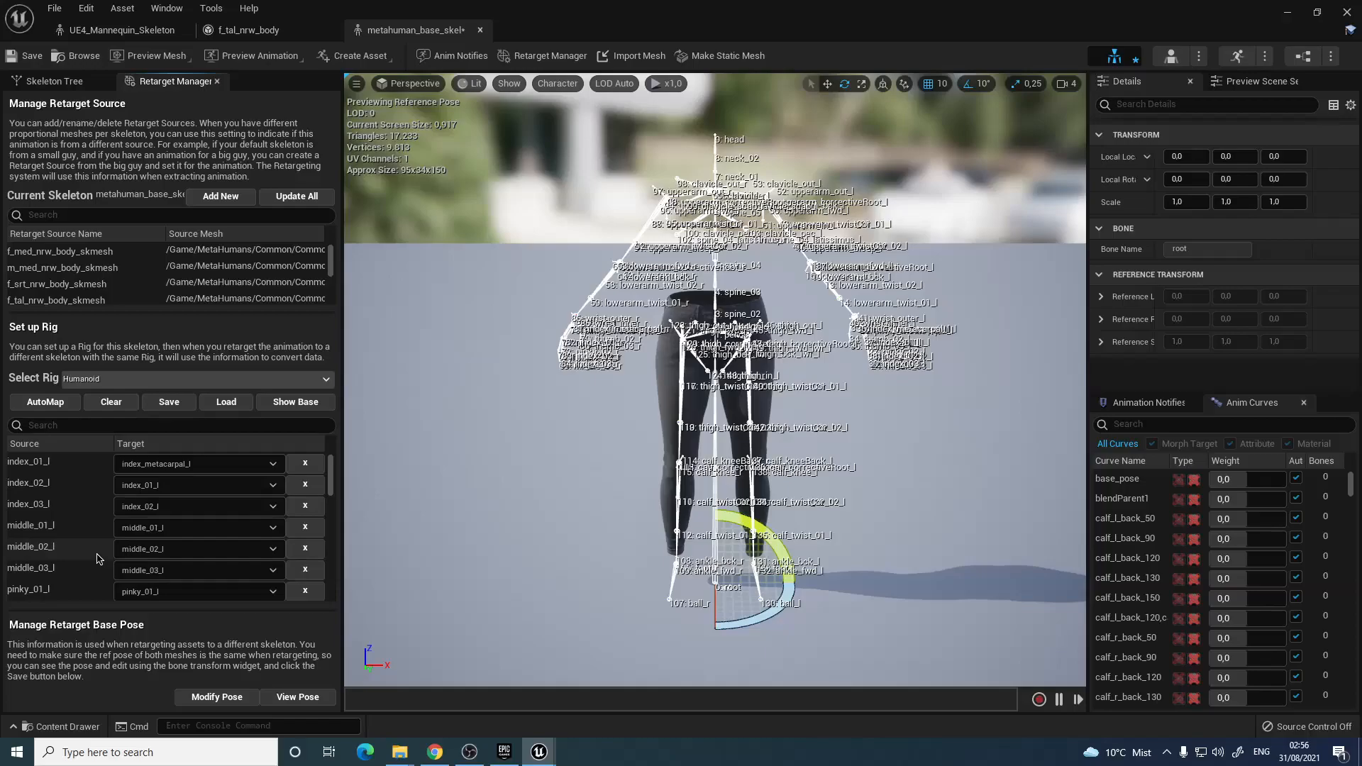
Map middle_01_l to middle_metacarpal_l, middle_02_l to middle_01_l, and middle_03_l to middle_02_l
{"action": "left_click", "coordinate": [145, 534]}
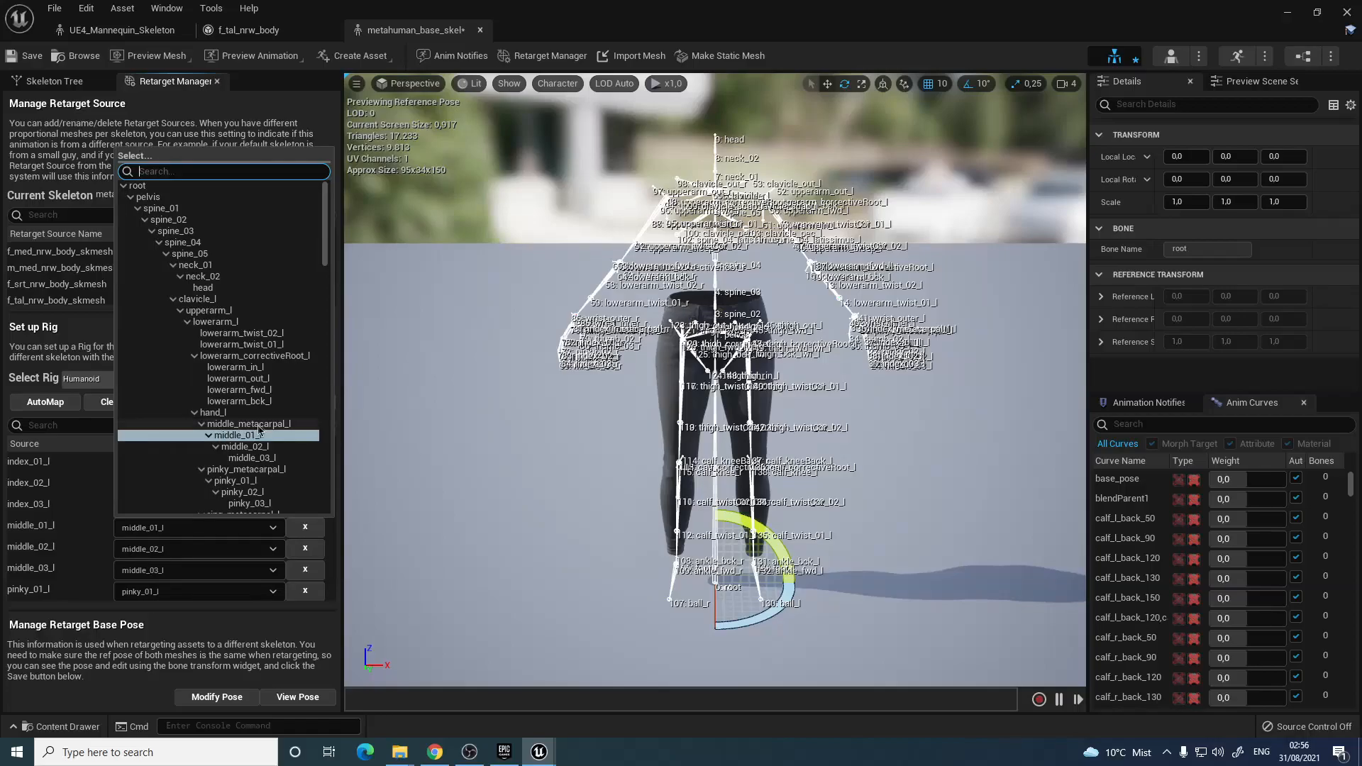
{"action": "left_click", "coordinate": [282, 425]}
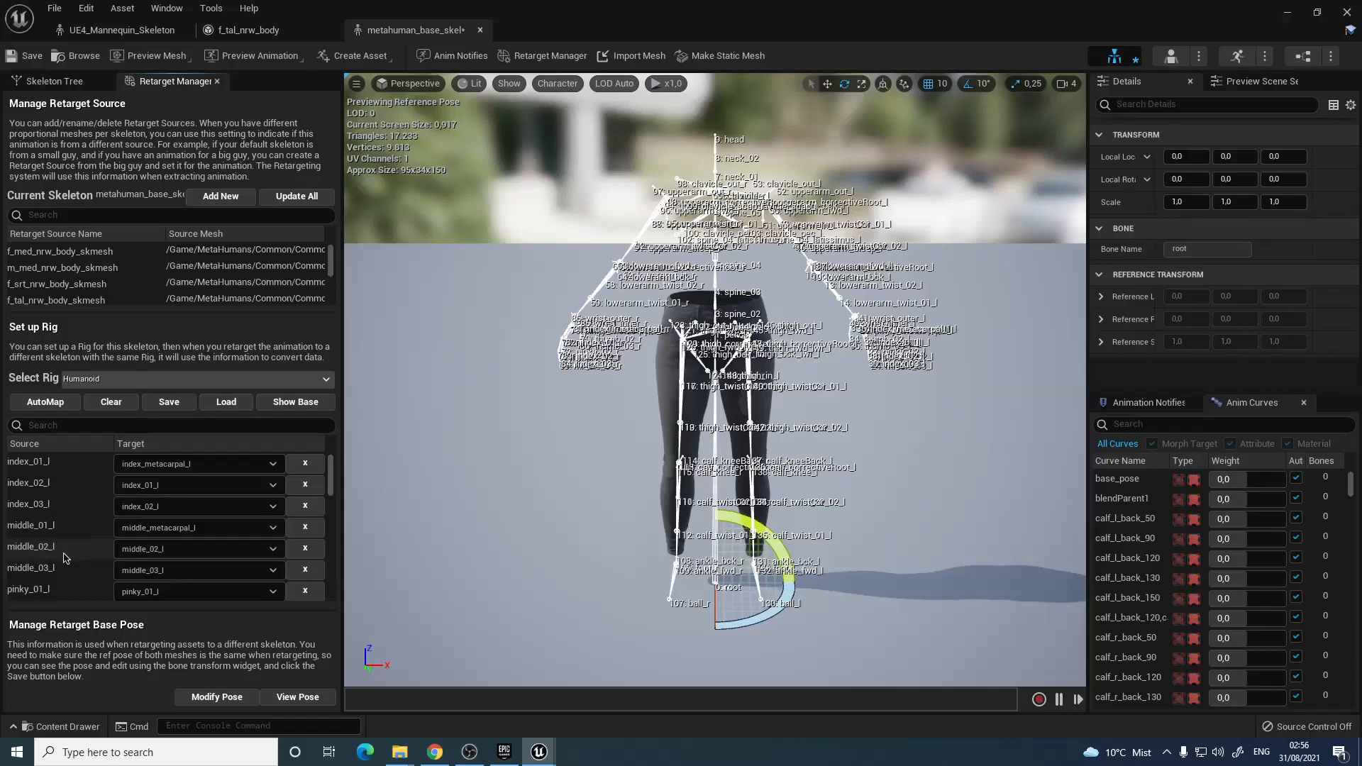
{"action": "left_click", "coordinate": [170, 561]}
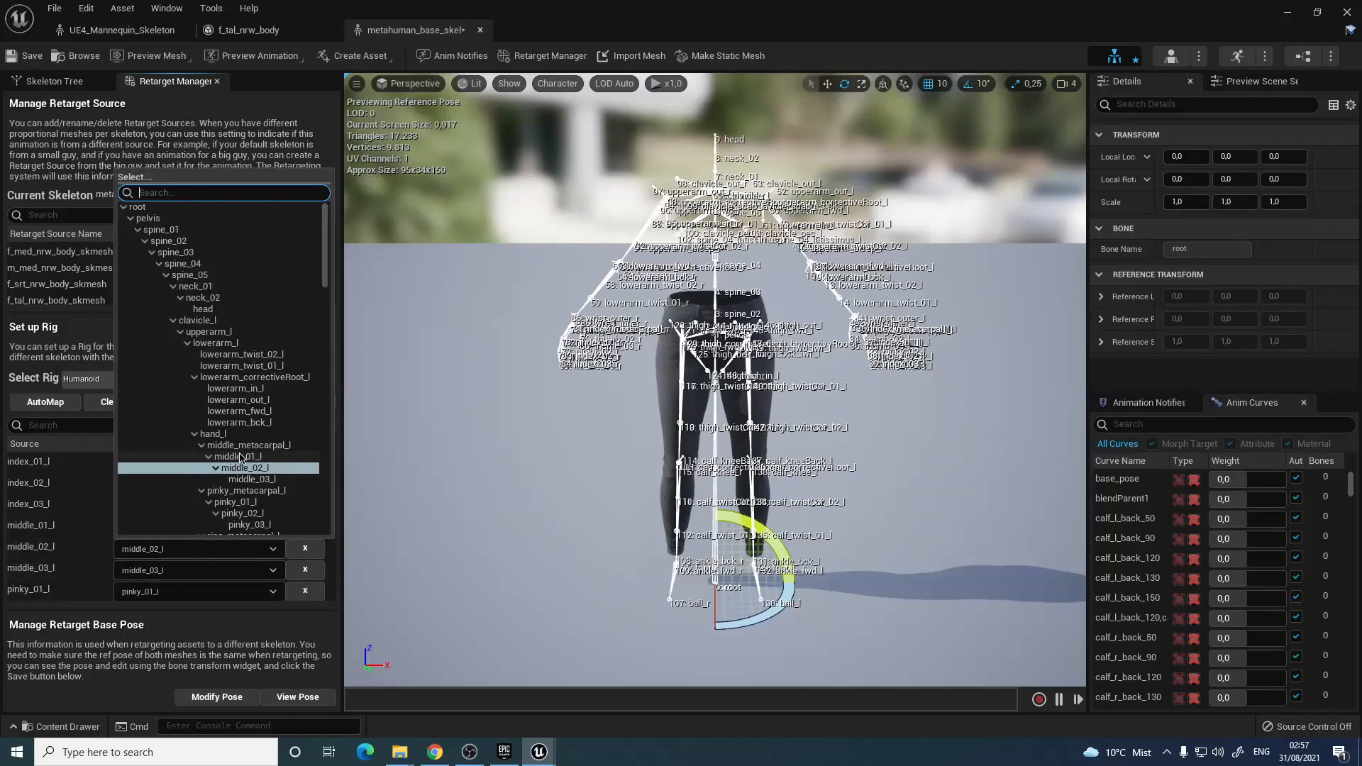
{"action": "left_click", "coordinate": [142, 456]}
{"action": "left_click", "coordinate": [153, 573]}
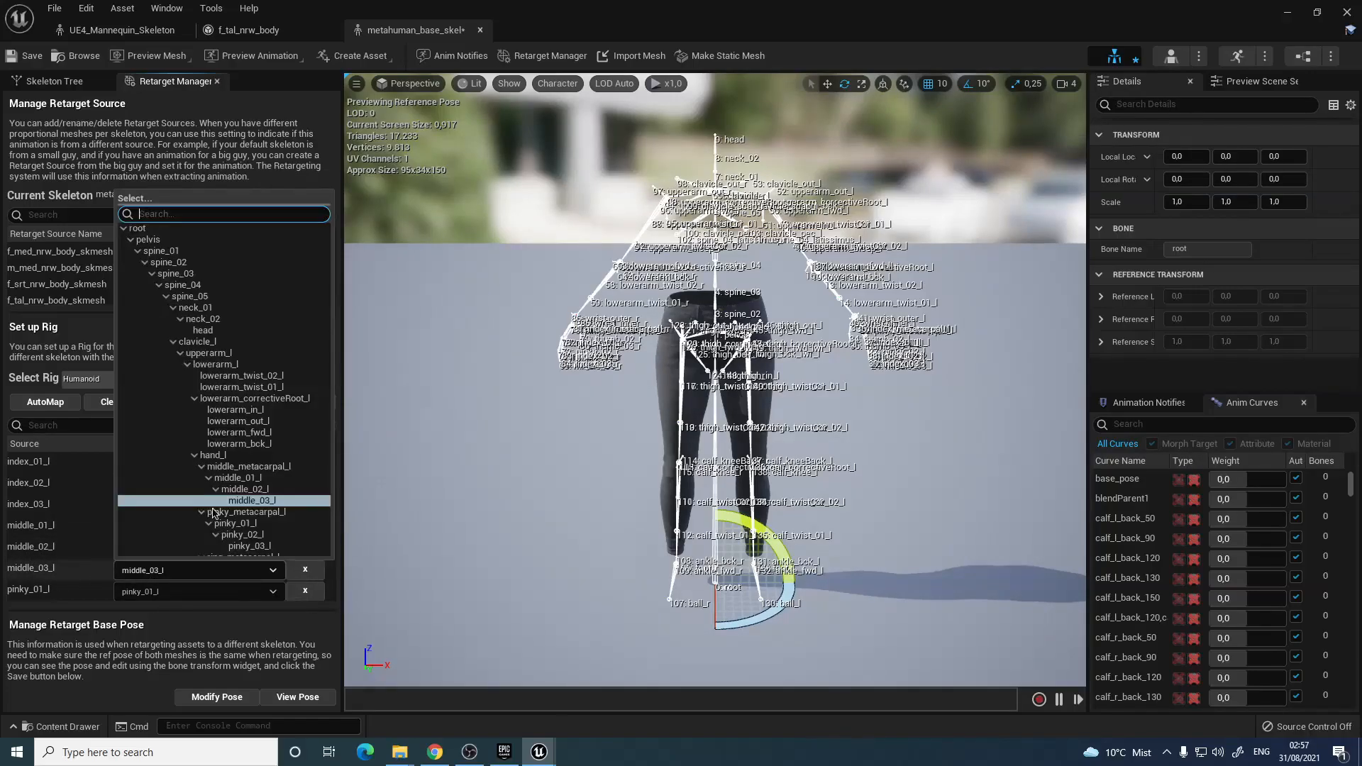
{"action": "left_click", "coordinate": [252, 494]}
Map pinky_01_l to pinky_metacarpal_l, pinky_02_l to pinky_01_l, and pinky_03_l to pinky_02_l
{"action": "scroll", "coordinate": [124, 525], "scroll_direction": "down", "scroll_amount": 3}
{"action": "left_click", "coordinate": [152, 524]}
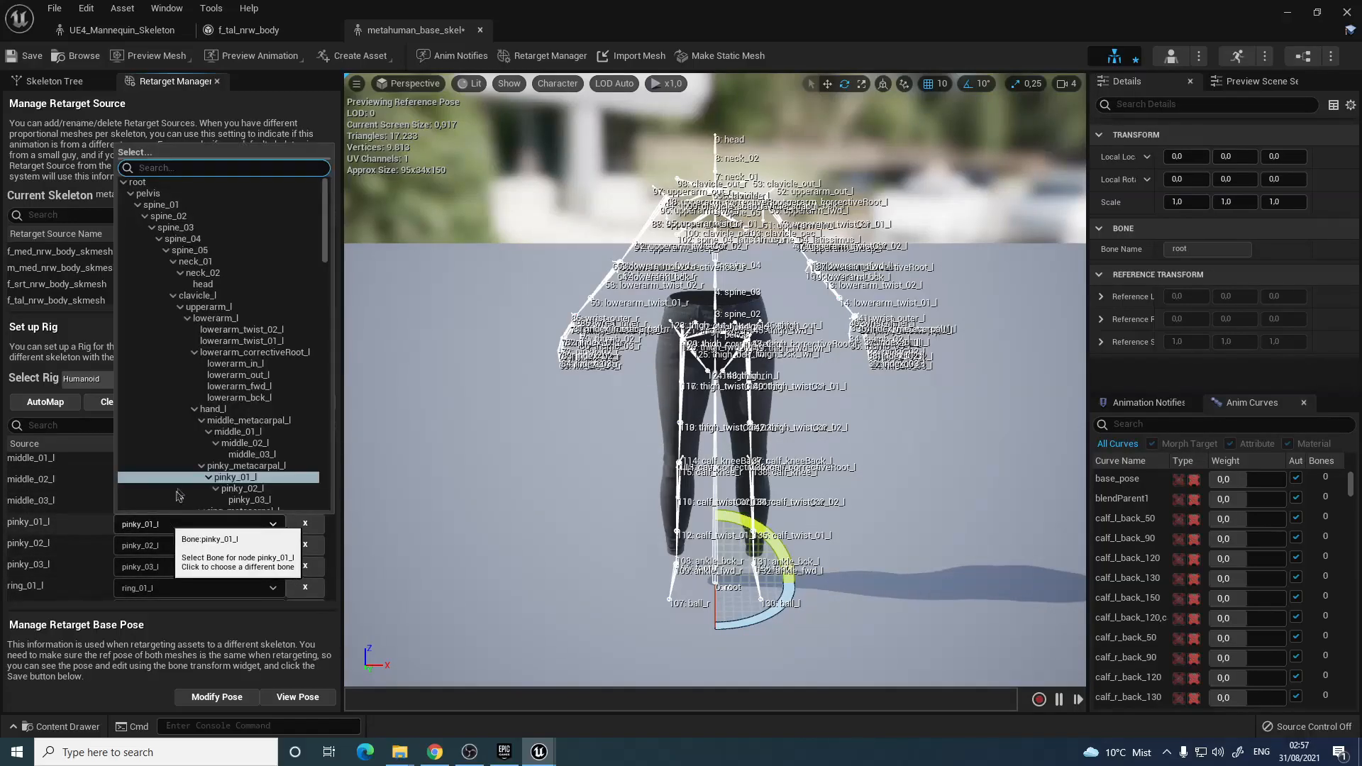
{"action": "left_click", "coordinate": [225, 476]}
{"action": "left_click", "coordinate": [186, 546]}
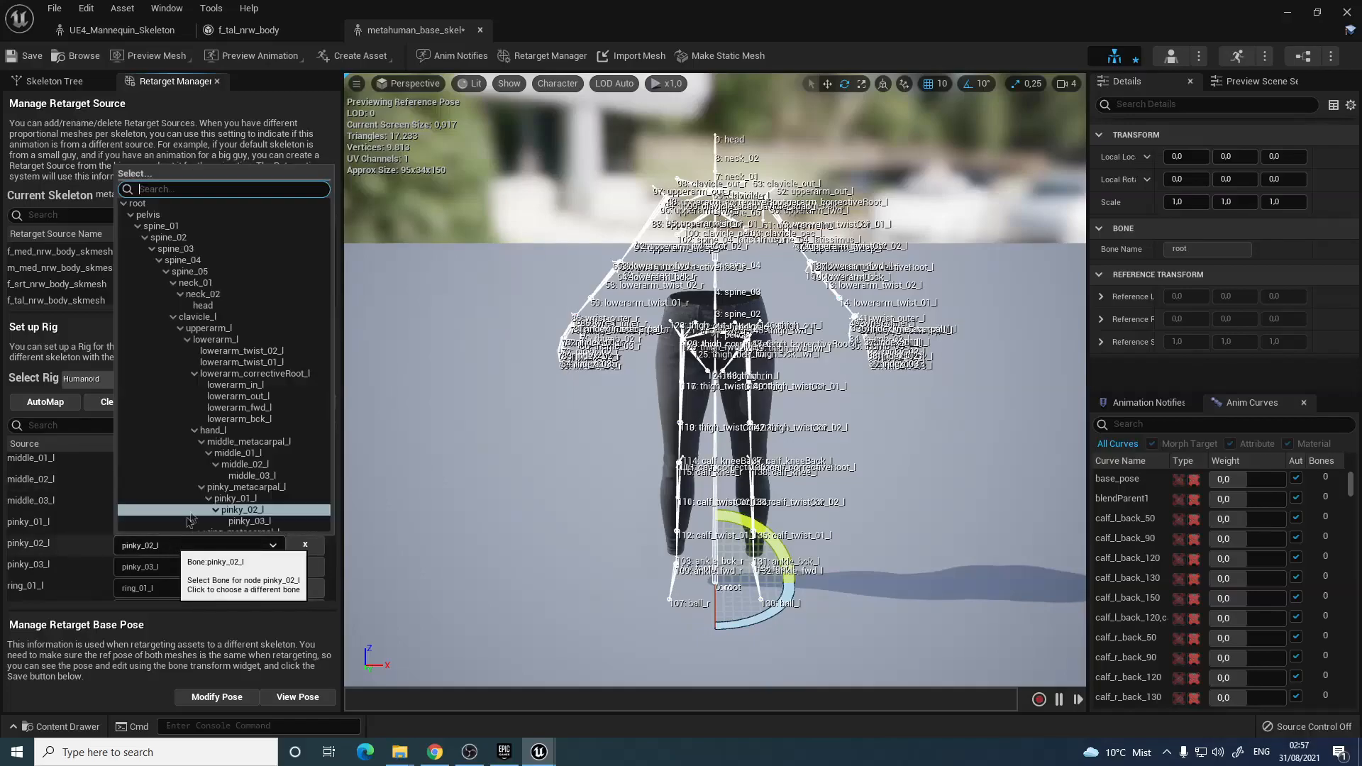
{"action": "left_click", "coordinate": [227, 499]}
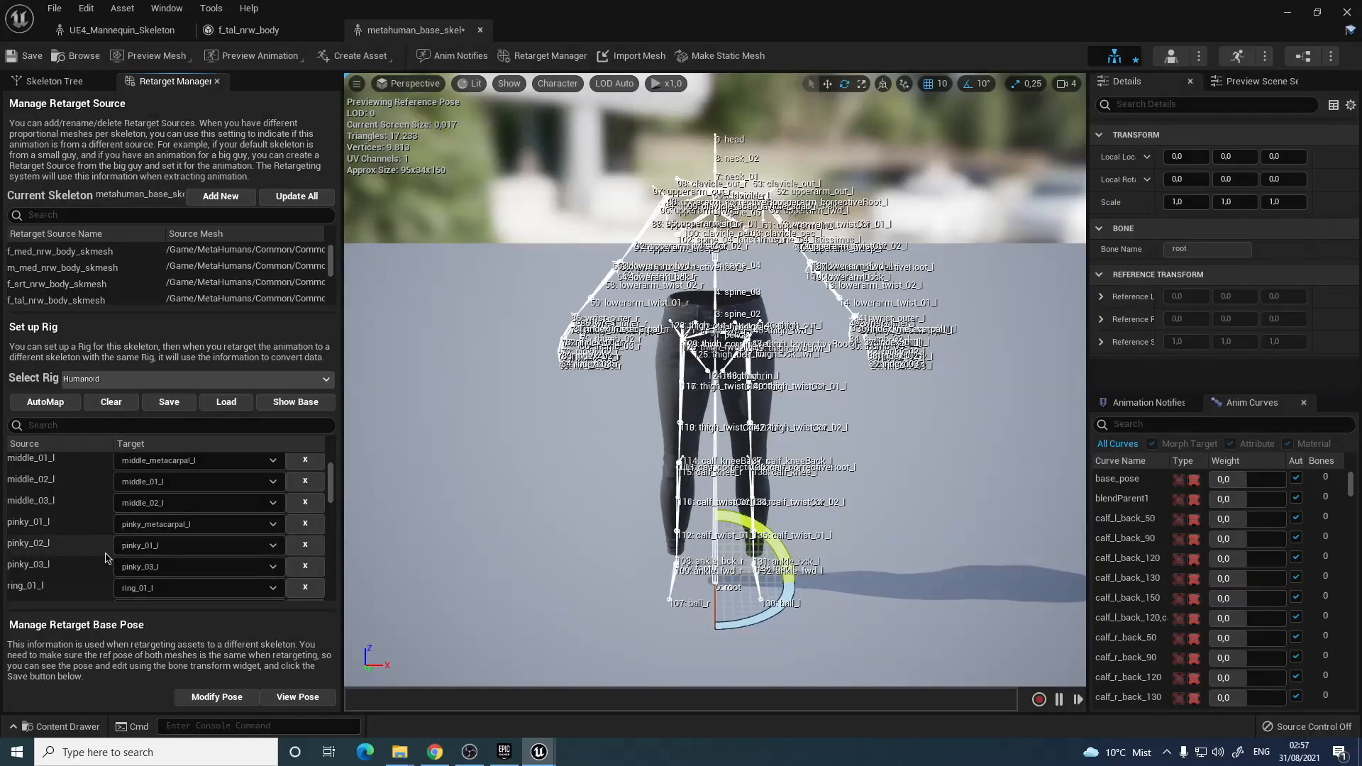
{"action": "left_click", "coordinate": [144, 569]}
{"action": "left_click", "coordinate": [230, 530]}
Map ring_01_l to ring_metacarpal_l, ring_02_l to ring_01_l, and ring_03_l to ring_02_l
{"action": "scroll", "coordinate": [212, 532], "scroll_direction": "down", "scroll_amount": 2}
{"action": "left_click", "coordinate": [144, 545]}
{"action": "left_click", "coordinate": [231, 357]}
{"action": "left_click", "coordinate": [161, 567]}
{"action": "left_click", "coordinate": [232, 378]}
{"action": "left_click", "coordinate": [161, 586]}
{"action": "left_click", "coordinate": [232, 399]}
For the right hand, map index_01_r to index_metacarpal_r, index_02_r to index_01_r, and index_03_r to index_02_r
{"action": "scroll", "coordinate": [156, 534], "scroll_direction": "down", "scroll_amount": 8}
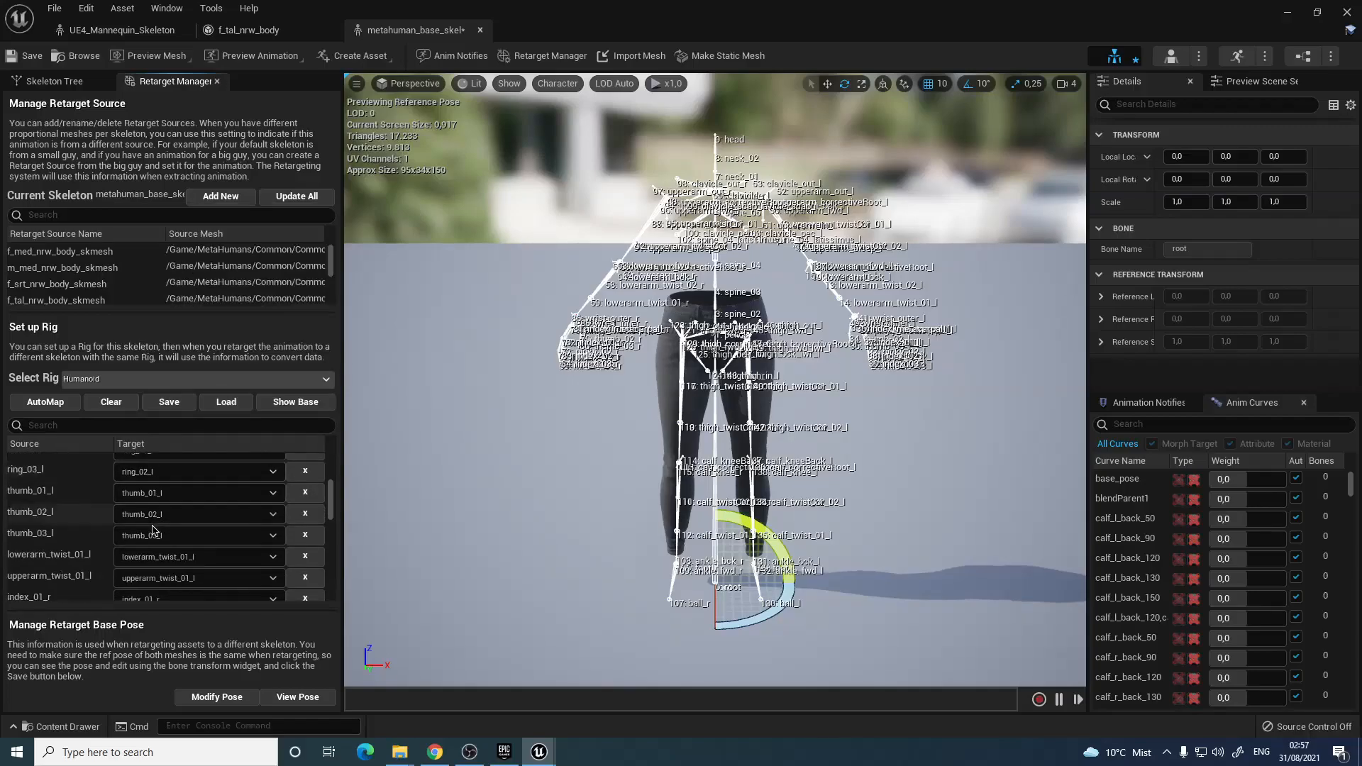
{"action": "left_click", "coordinate": [156, 535]}
{"action": "left_click", "coordinate": [233, 344]}
{"action": "left_click", "coordinate": [158, 552]}
{"action": "left_click", "coordinate": [231, 365]}
{"action": "left_click", "coordinate": [178, 574]}
{"action": "left_click", "coordinate": [231, 386]}
Map middle_01_r to middle_metacarpal_r, middle_02_r to middle_01_r, and middle_03_r to middle_02_r
{"action": "scroll", "coordinate": [181, 490], "scroll_direction": "down", "scroll_amount": 1}
{"action": "left_click", "coordinate": [174, 548]}
{"action": "left_click", "coordinate": [231, 362]}
{"action": "left_click", "coordinate": [170, 570]}
{"action": "left_click", "coordinate": [231, 384]}
{"action": "scroll", "coordinate": [178, 543], "scroll_direction": "down", "scroll_amount": 2}
{"action": "left_click", "coordinate": [174, 546]}
{"action": "left_click", "coordinate": [231, 361]}
Map pinky_01_r to pinky_metacarpal_r, pinky_02_r to pinky_01_r, and pinky_03_r to pinky_02_r
{"action": "scroll", "coordinate": [188, 534], "scroll_direction": "down", "scroll_amount": 1}
{"action": "left_click", "coordinate": [177, 545]}
{"action": "left_click", "coordinate": [231, 356]}
{"action": "left_click", "coordinate": [174, 566]}
{"action": "left_click", "coordinate": [231, 378]}
{"action": "left_click", "coordinate": [174, 587]}
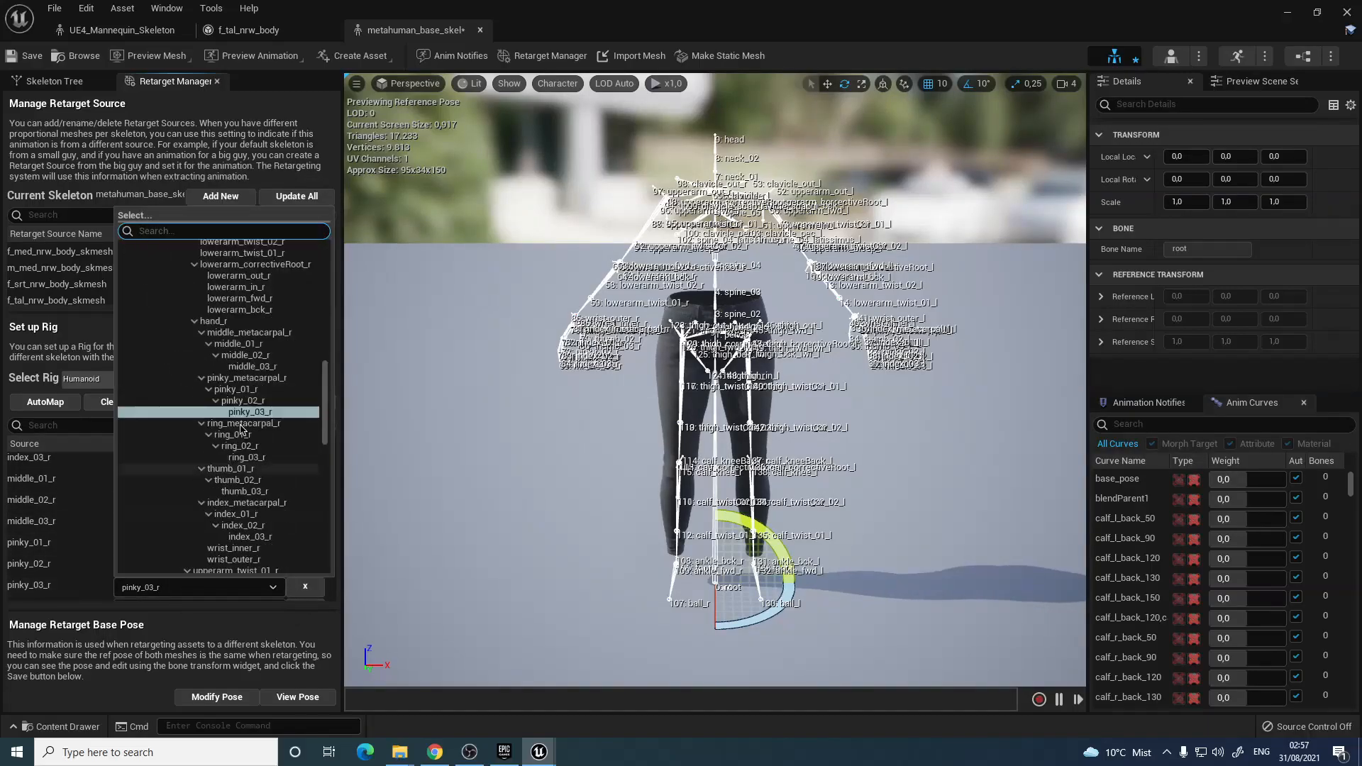
{"action": "left_click", "coordinate": [231, 399]}
Map ring_01_r to ring_metacarpal_r, ring_02_r to ring_01_r, and ring_03_r to ring_02_r
{"action": "scroll", "coordinate": [228, 487], "scroll_direction": "down", "scroll_amount": 3}
{"action": "left_click", "coordinate": [183, 540]}
{"action": "left_click", "coordinate": [235, 352]}
{"action": "left_click", "coordinate": [156, 560]}
{"action": "left_click", "coordinate": [231, 374]}
{"action": "left_click", "coordinate": [170, 581]}
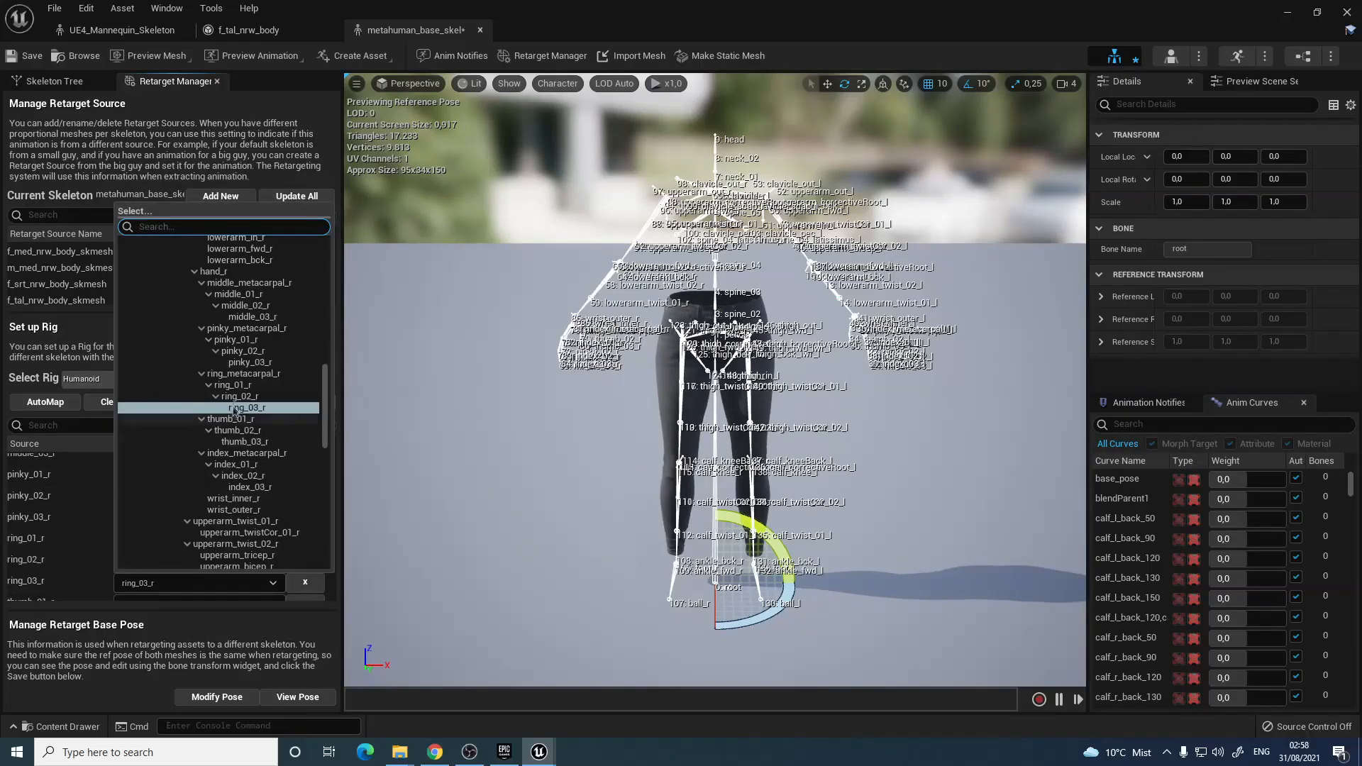
{"action": "left_click", "coordinate": [231, 396]}
{"action": "scroll", "coordinate": [186, 510], "scroll_direction": "down", "scroll_amount": 2}
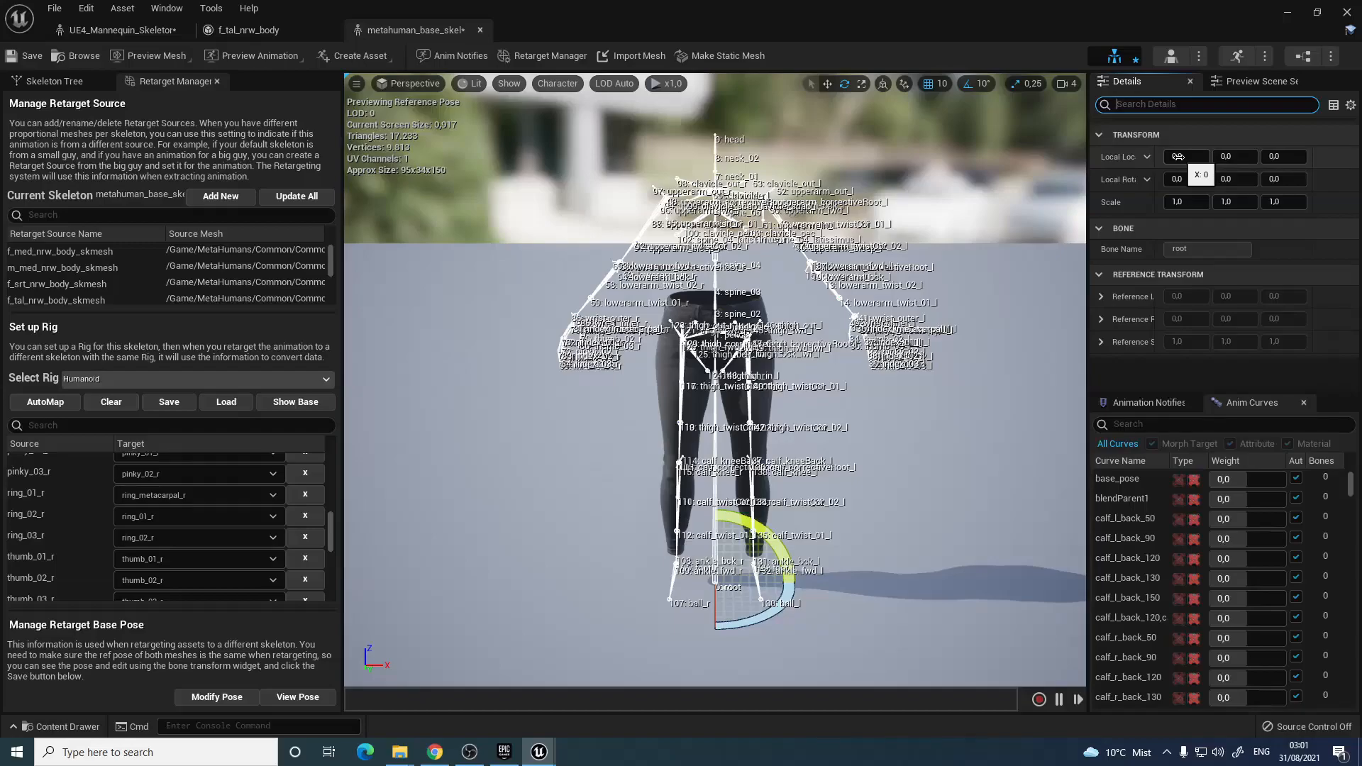
Show the retargeting options in the UE4_Mannequin_Skeleton bone tree and check the translation retargeting mode of the root, pelvis and remaining bones
{"action": "left_click", "coordinate": [100, 37]}
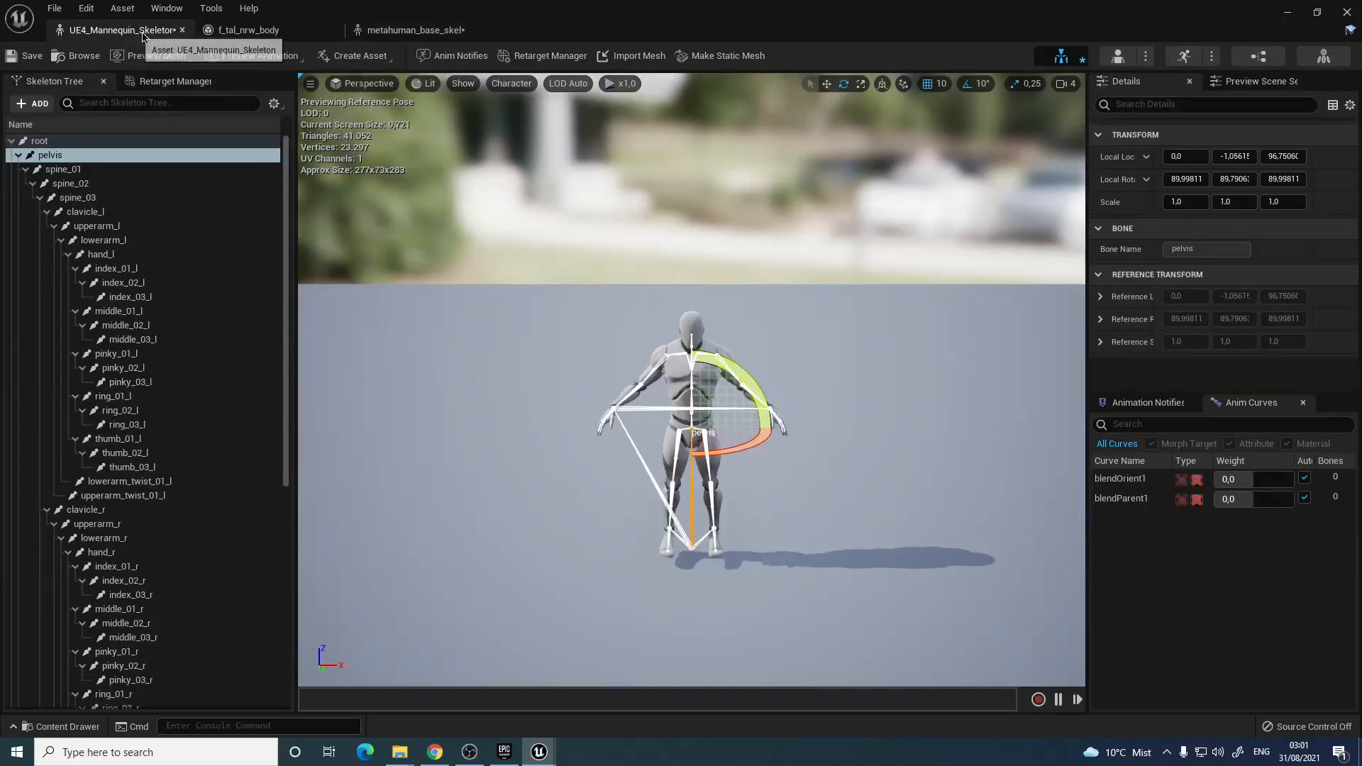
{"action": "left_click", "coordinate": [274, 104]}
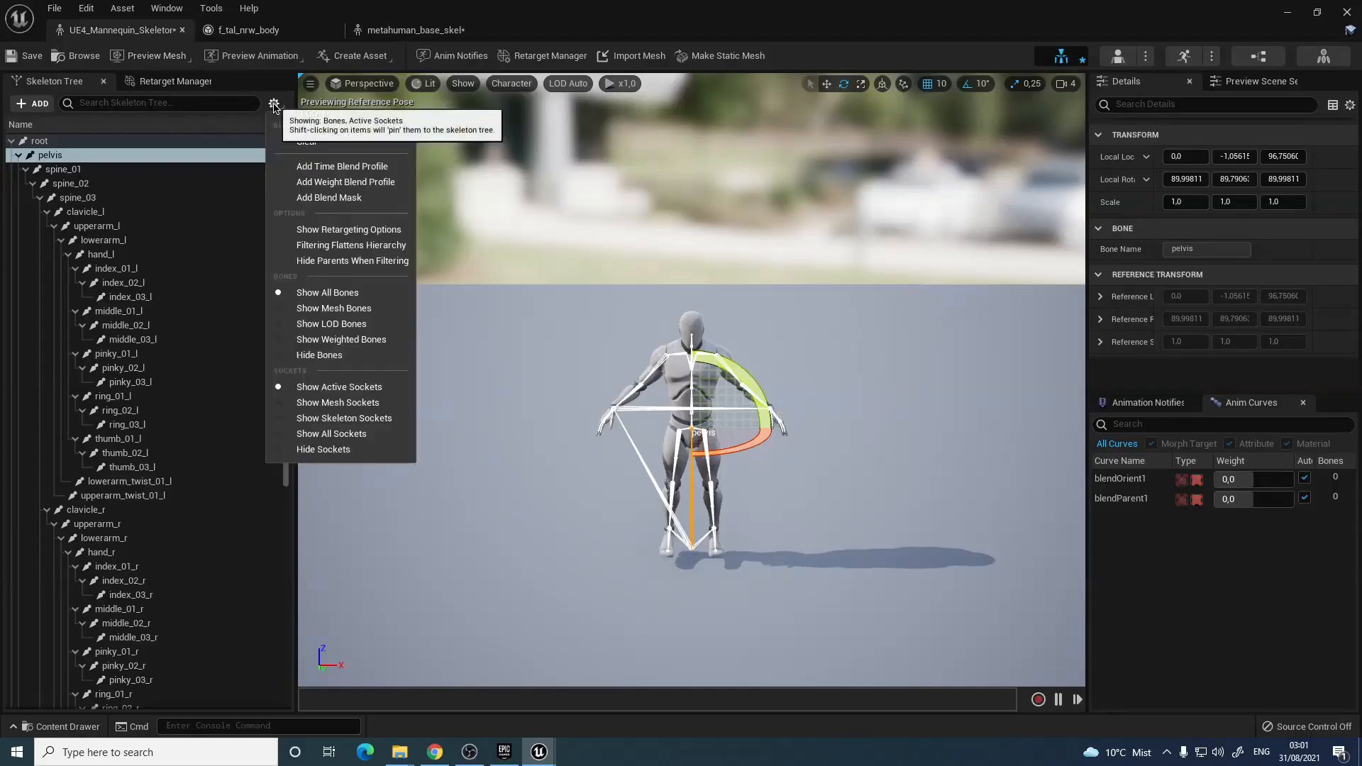
{"action": "left_click", "coordinate": [350, 235]}
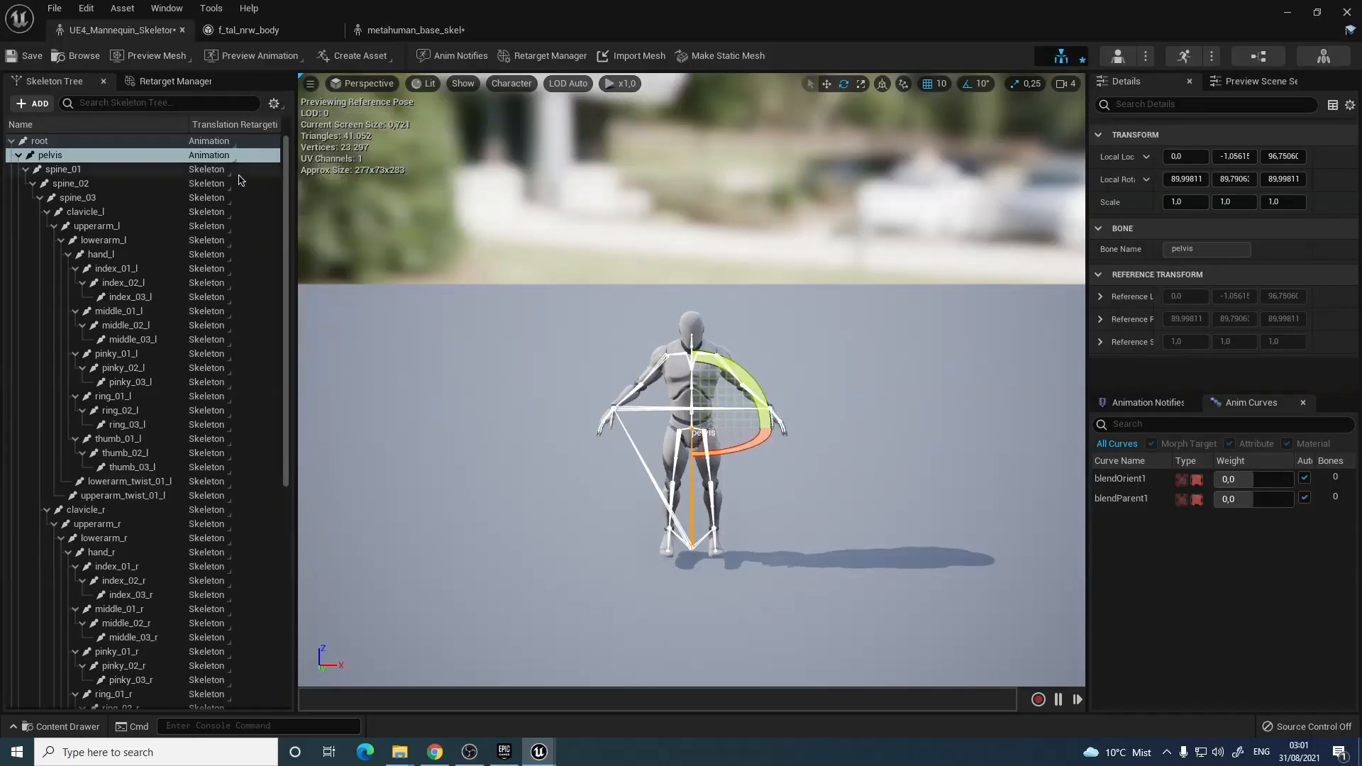
{"action": "left_click", "coordinate": [42, 140]}
{"action": "left_click", "coordinate": [63, 158]}
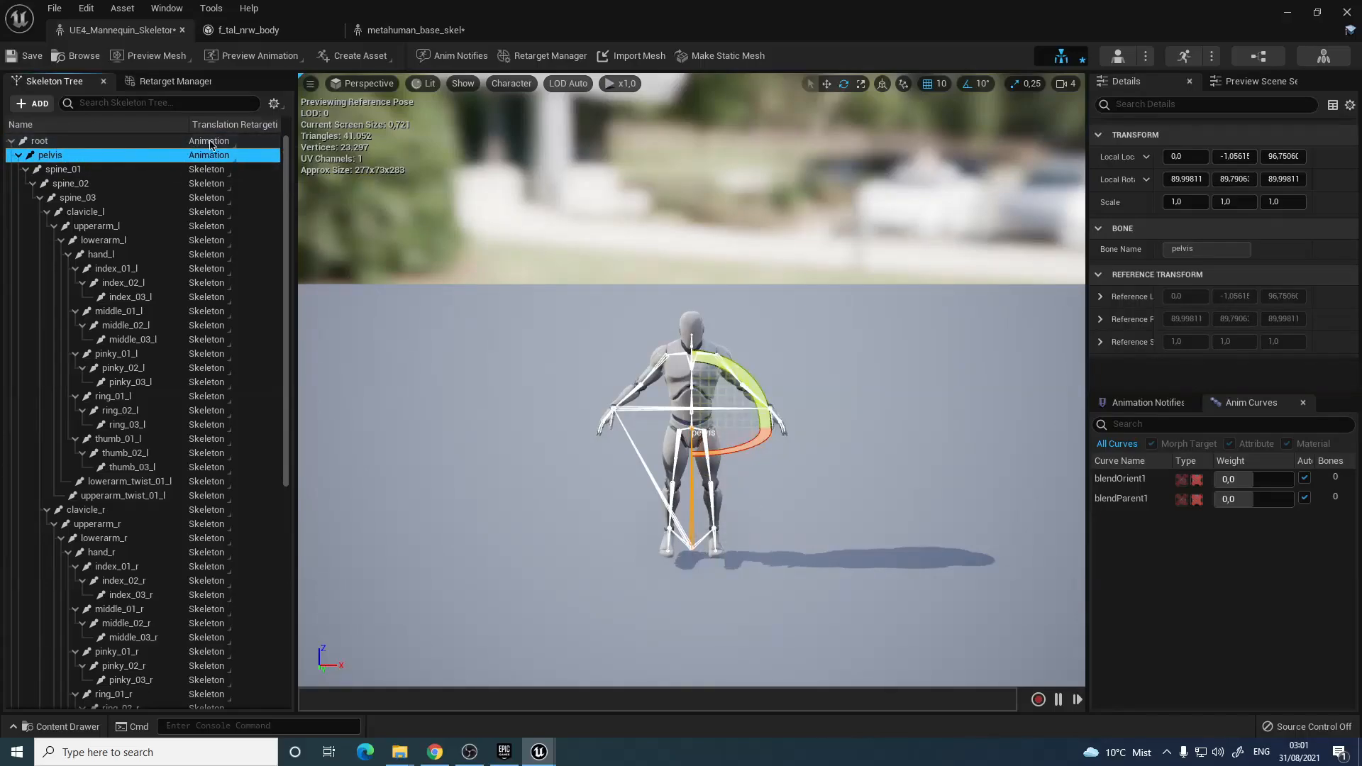
{"action": "scroll", "coordinate": [247, 227], "scroll_direction": "down", "scroll_amount": 10}
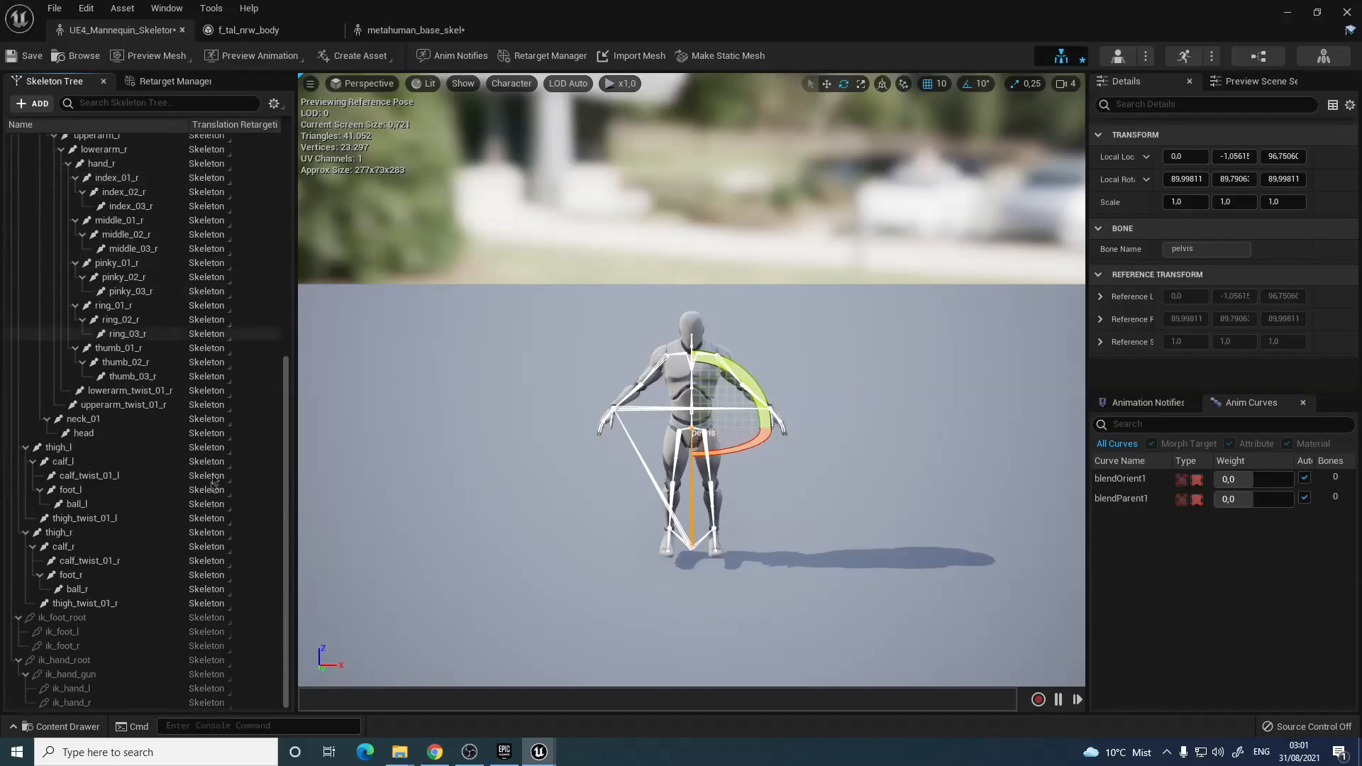
{"action": "scroll", "coordinate": [204, 360], "scroll_direction": "up", "scroll_amount": 5}
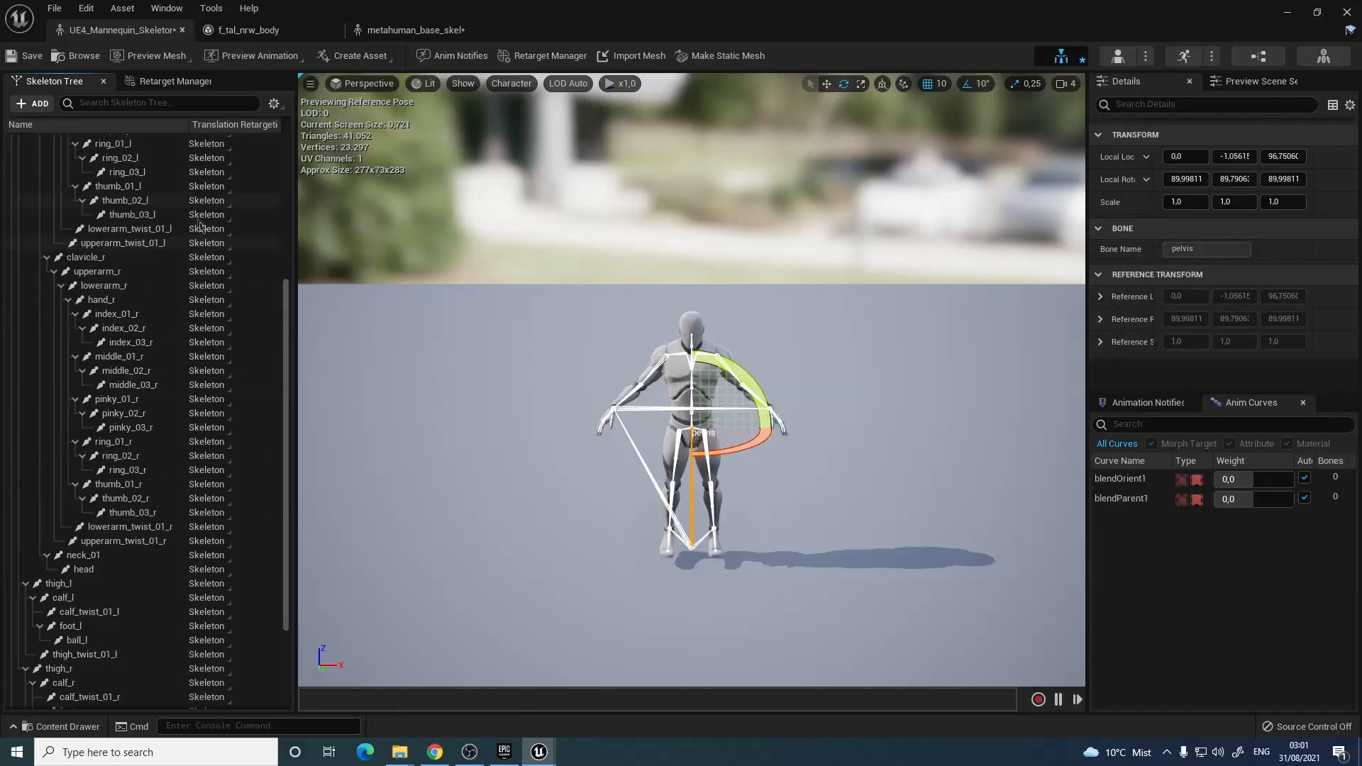
{"action": "scroll", "coordinate": [170, 213], "scroll_direction": "up", "scroll_amount": 3}
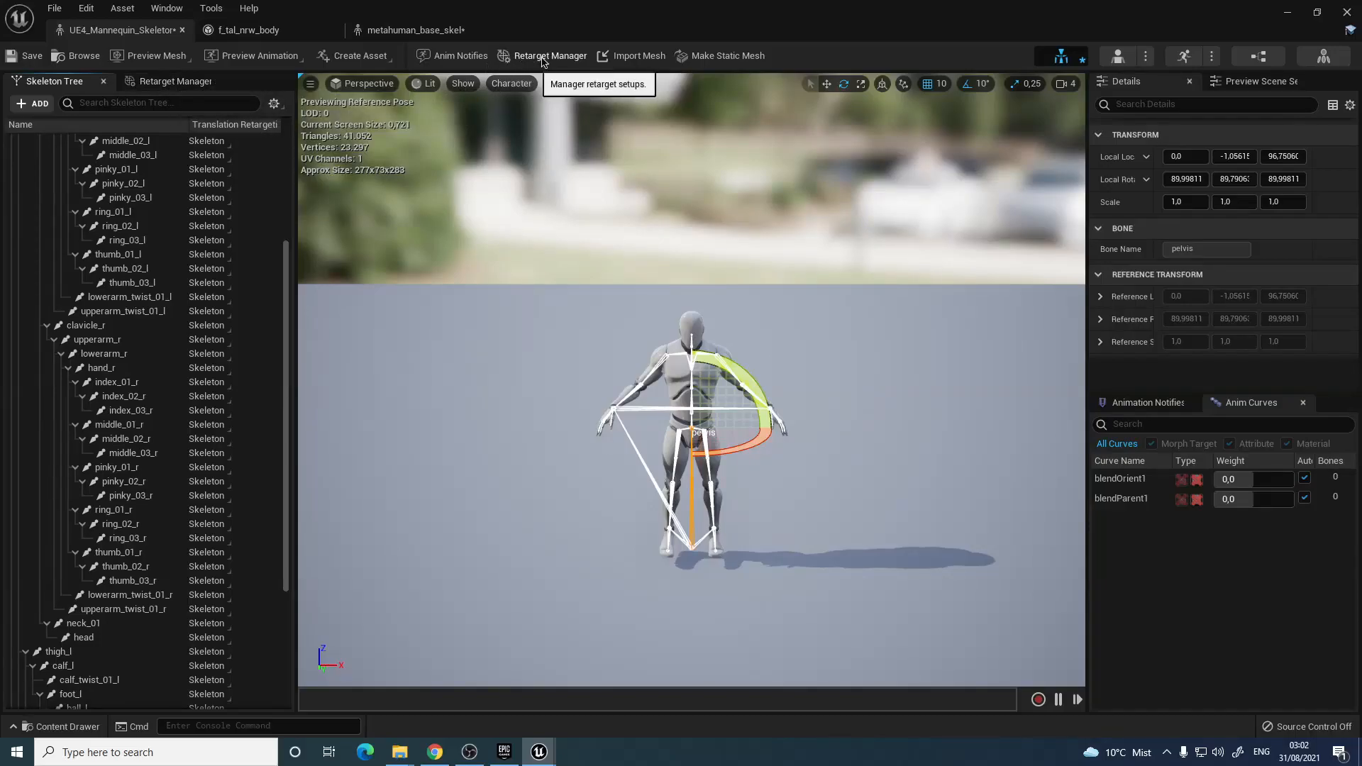
Open the Retarget Manager for the UE4 mannequin skeleton and assign the Humanoid rig
{"action": "left_click", "coordinate": [170, 81]}
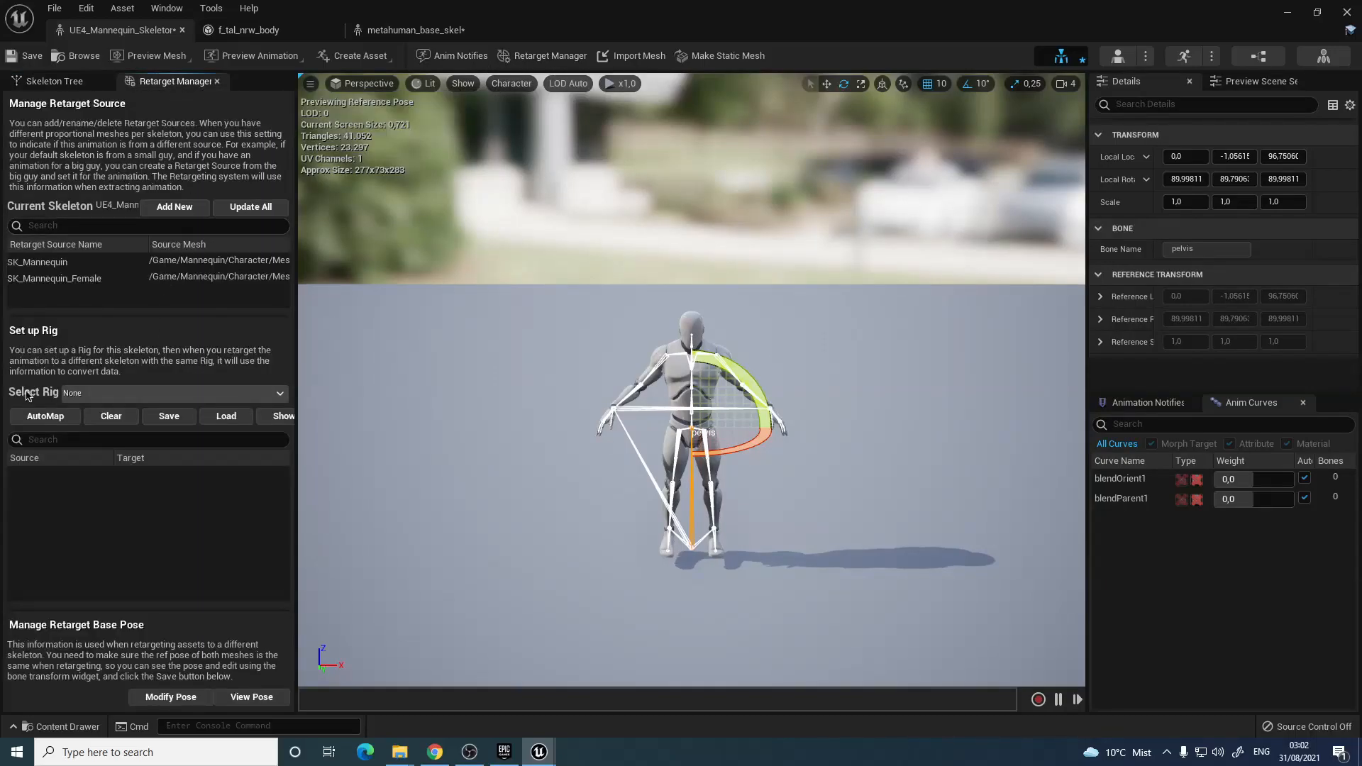
{"action": "left_click", "coordinate": [90, 393]}
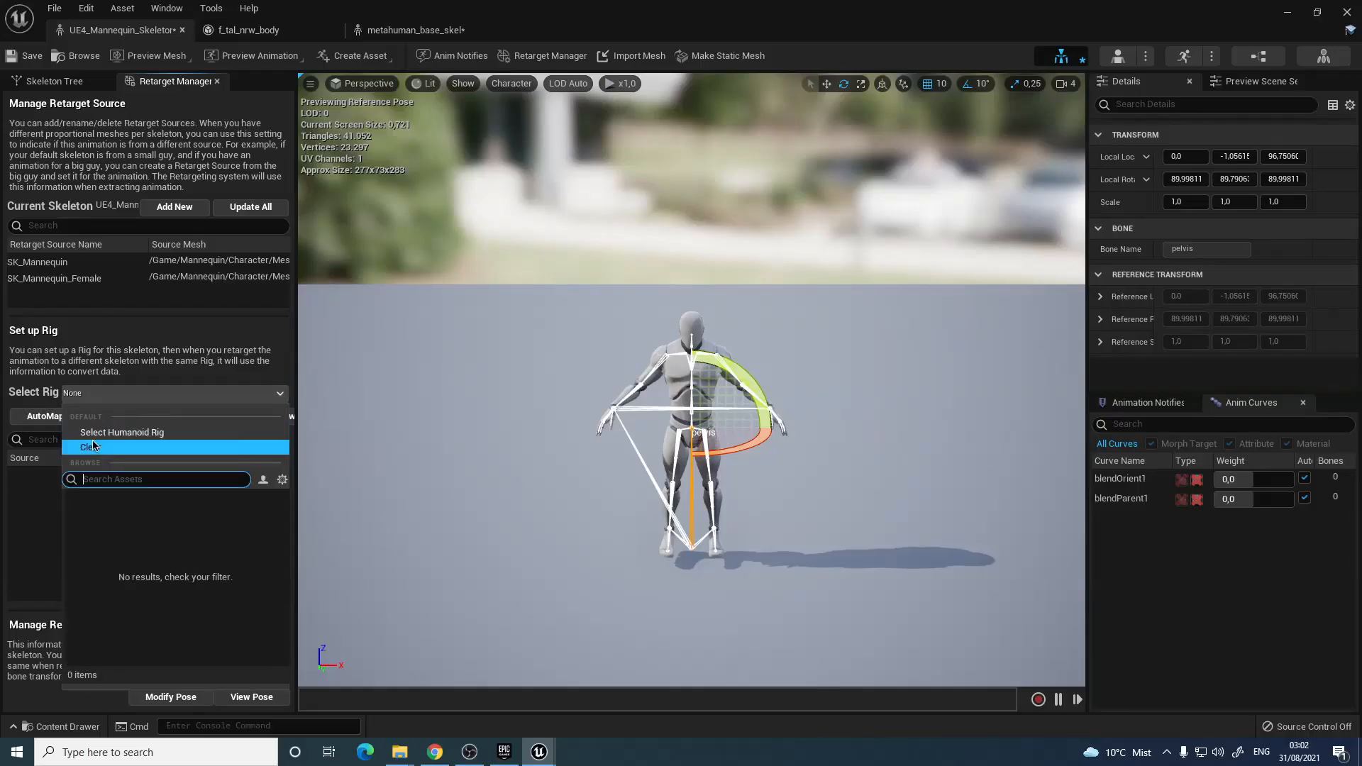
{"action": "left_click", "coordinate": [139, 433]}
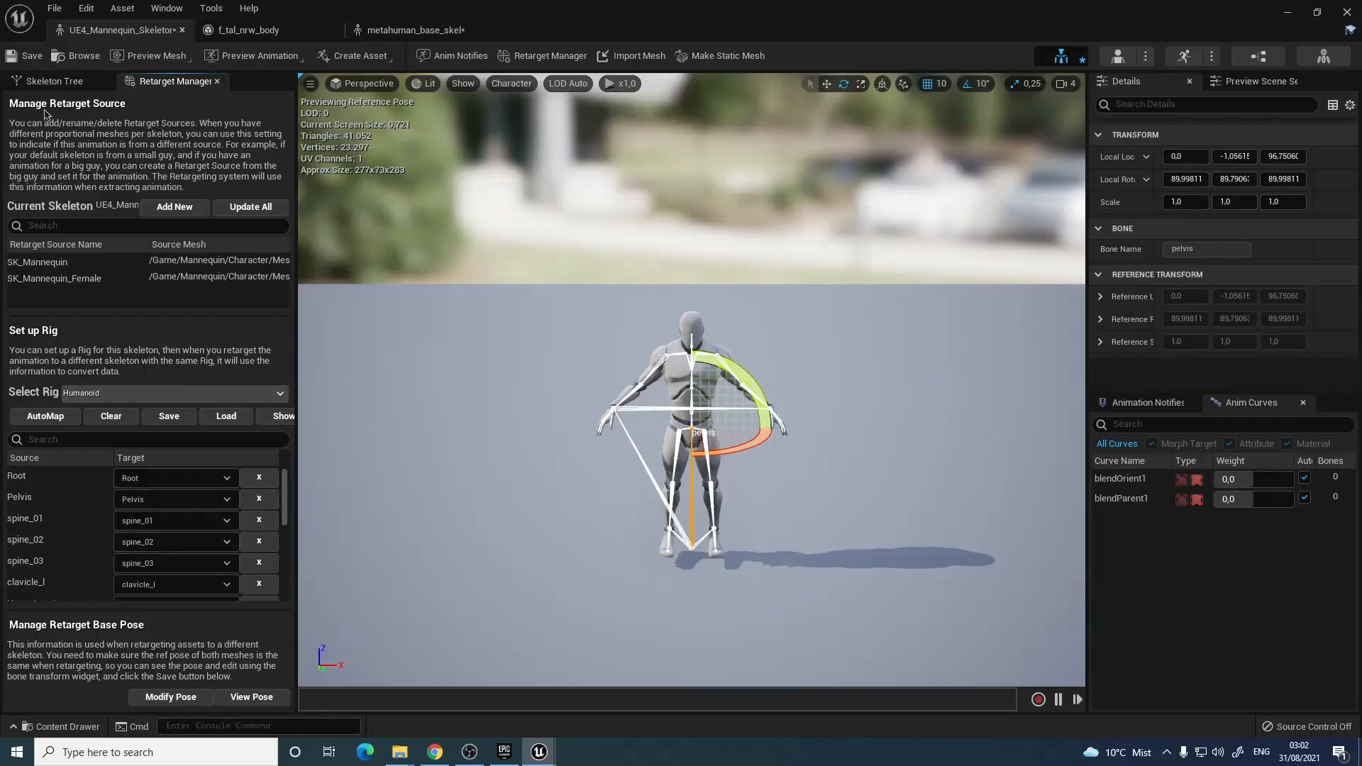
Display the mannequin's retarget base pose and save UE4_Mannequin_Skeleton
{"action": "left_click", "coordinate": [164, 697]}
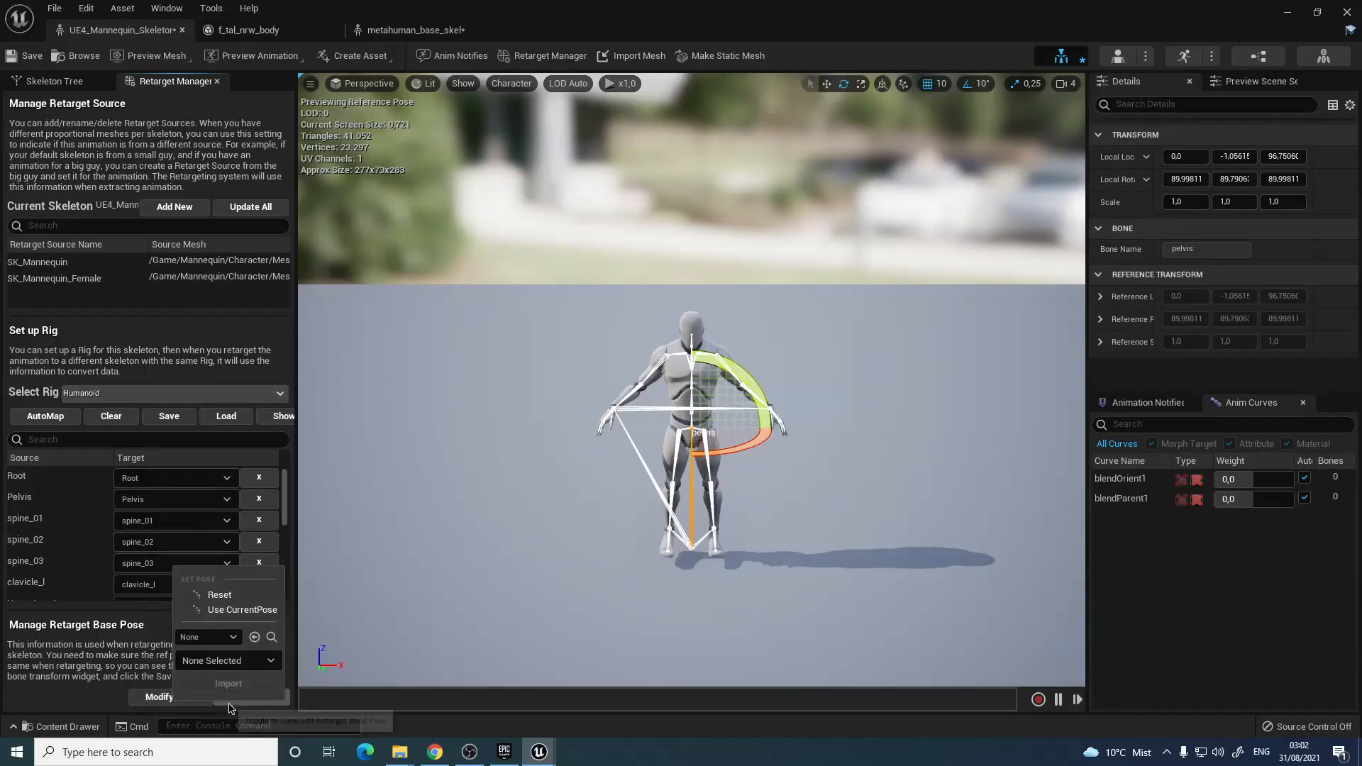
{"action": "left_click", "coordinate": [245, 631]}
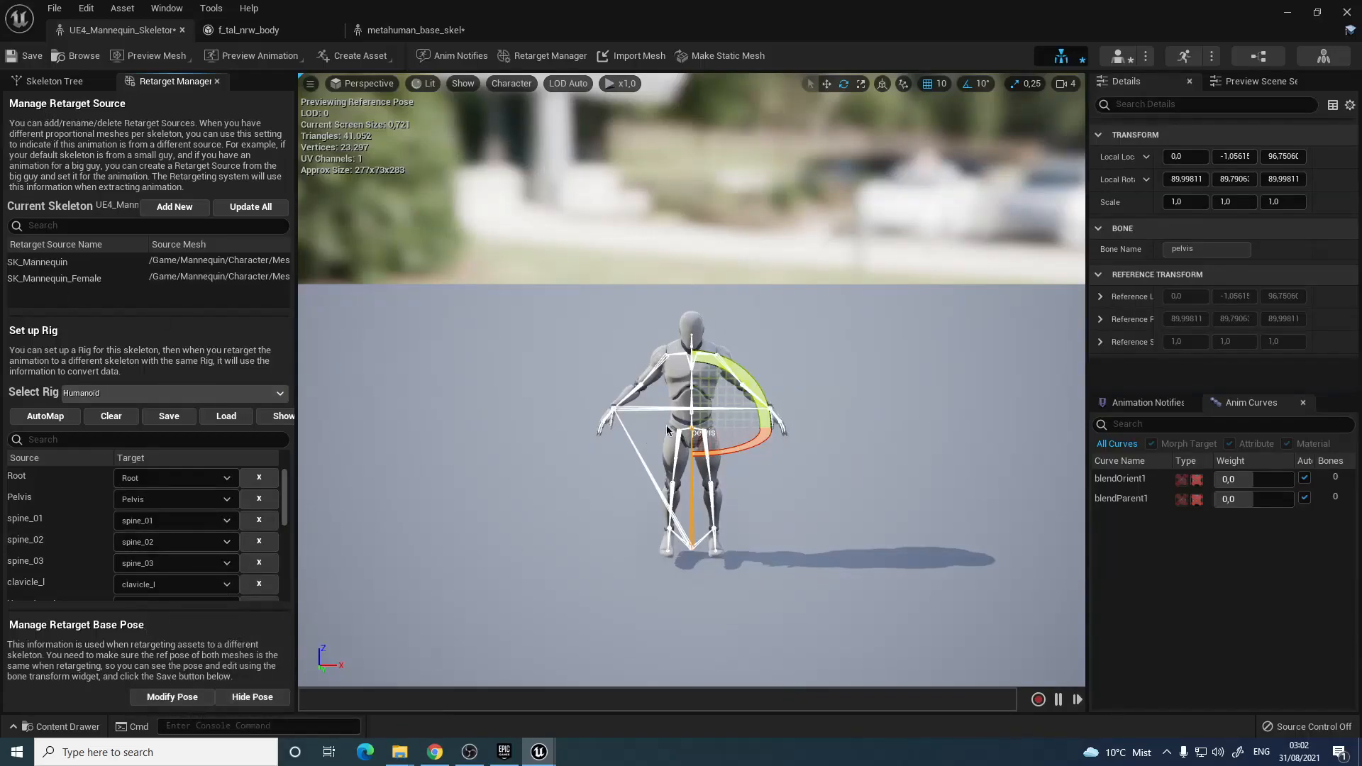
{"action": "scroll", "coordinate": [672, 414], "scroll_direction": "up", "scroll_amount": 1}
{"action": "scroll", "coordinate": [672, 414], "scroll_direction": "up", "scroll_amount": 1}
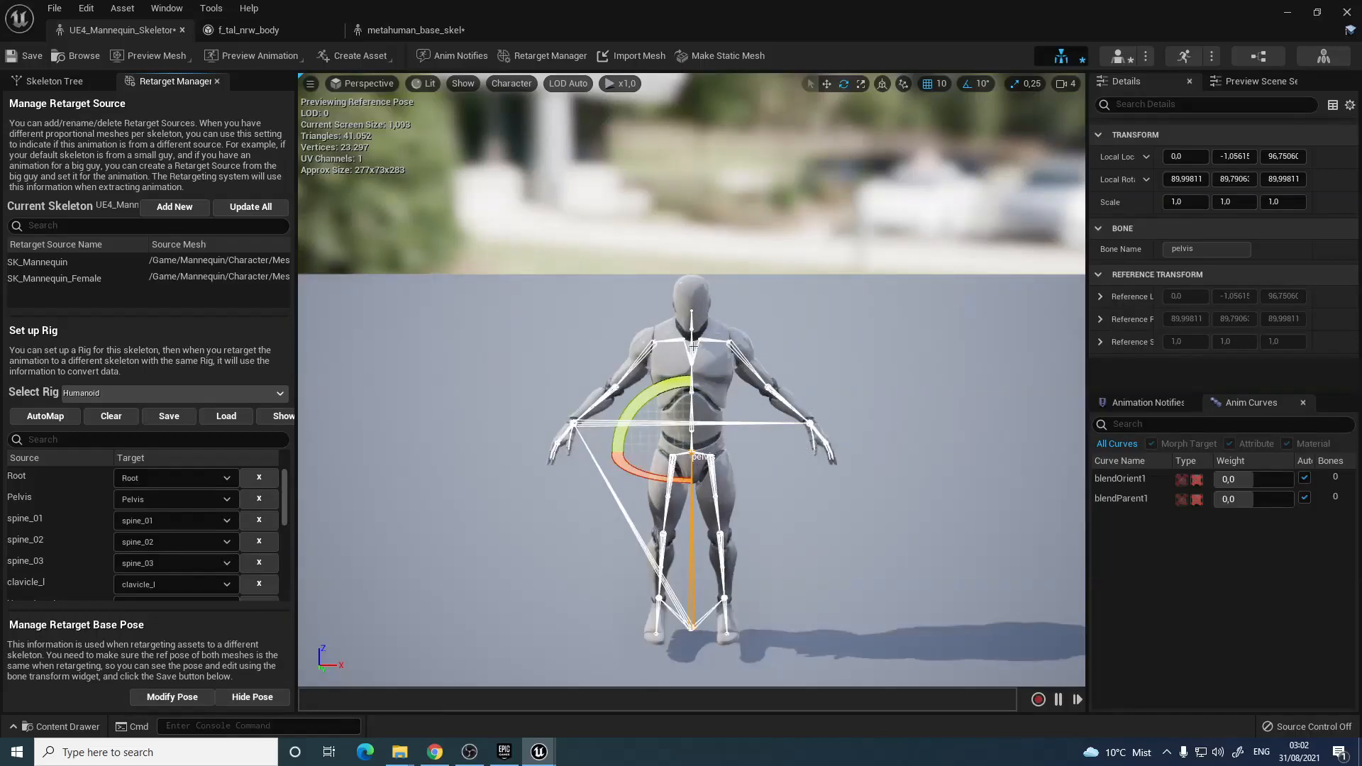
{"action": "left_click", "coordinate": [12, 63]}
Display the MetaHuman skeleton's retarget base pose and hide the bone names in its viewport to inspect the pose
{"action": "left_click", "coordinate": [410, 31]}
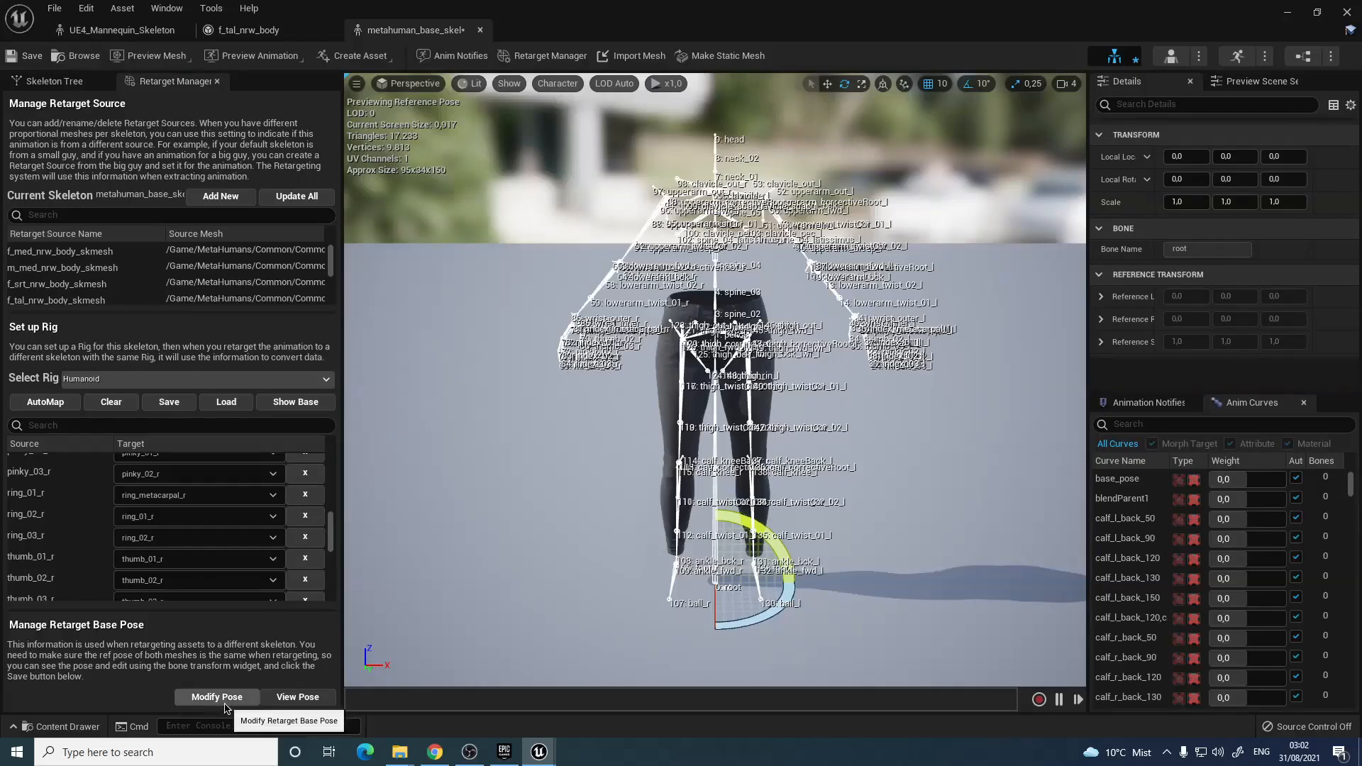
{"action": "left_click", "coordinate": [245, 697]}
{"action": "left_click", "coordinate": [284, 612]}
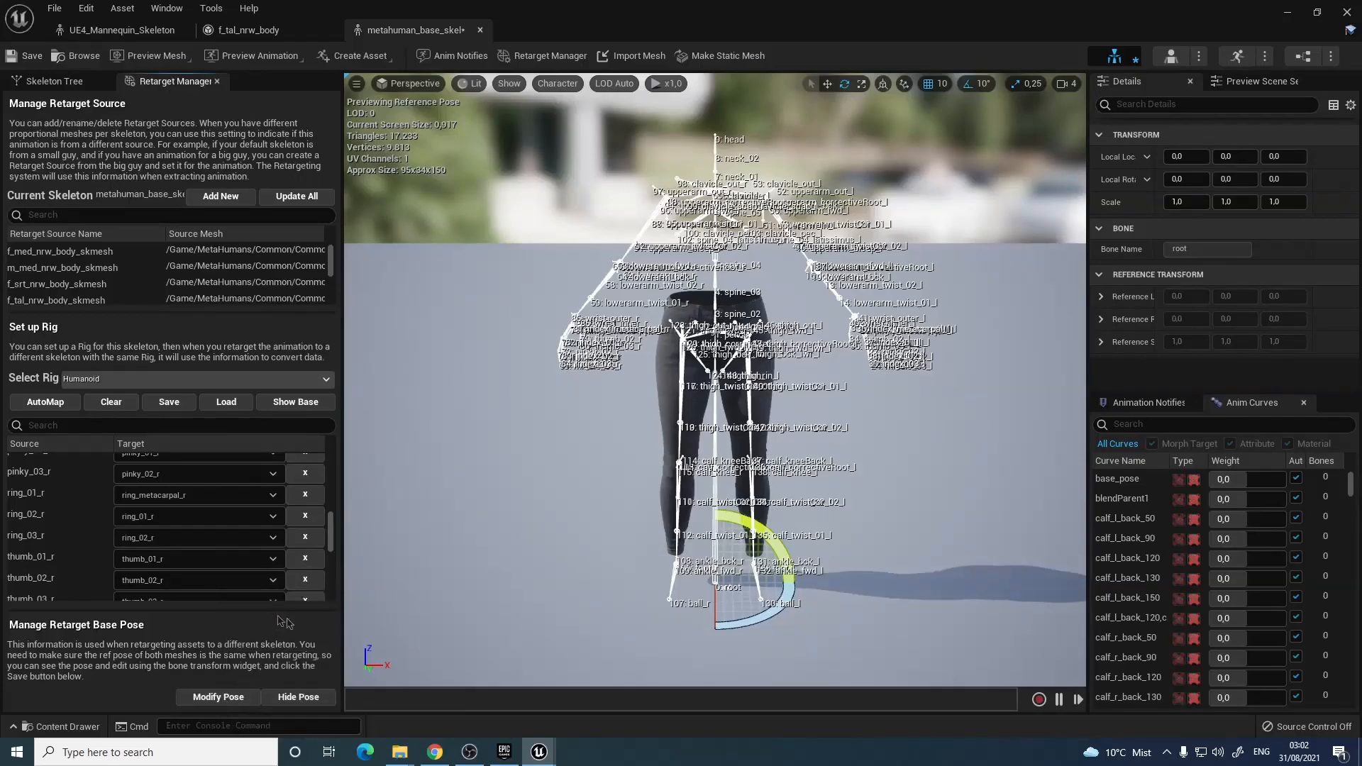
{"action": "left_click", "coordinate": [556, 84]}
{"action": "mouse_move", "coordinate": [584, 154]}
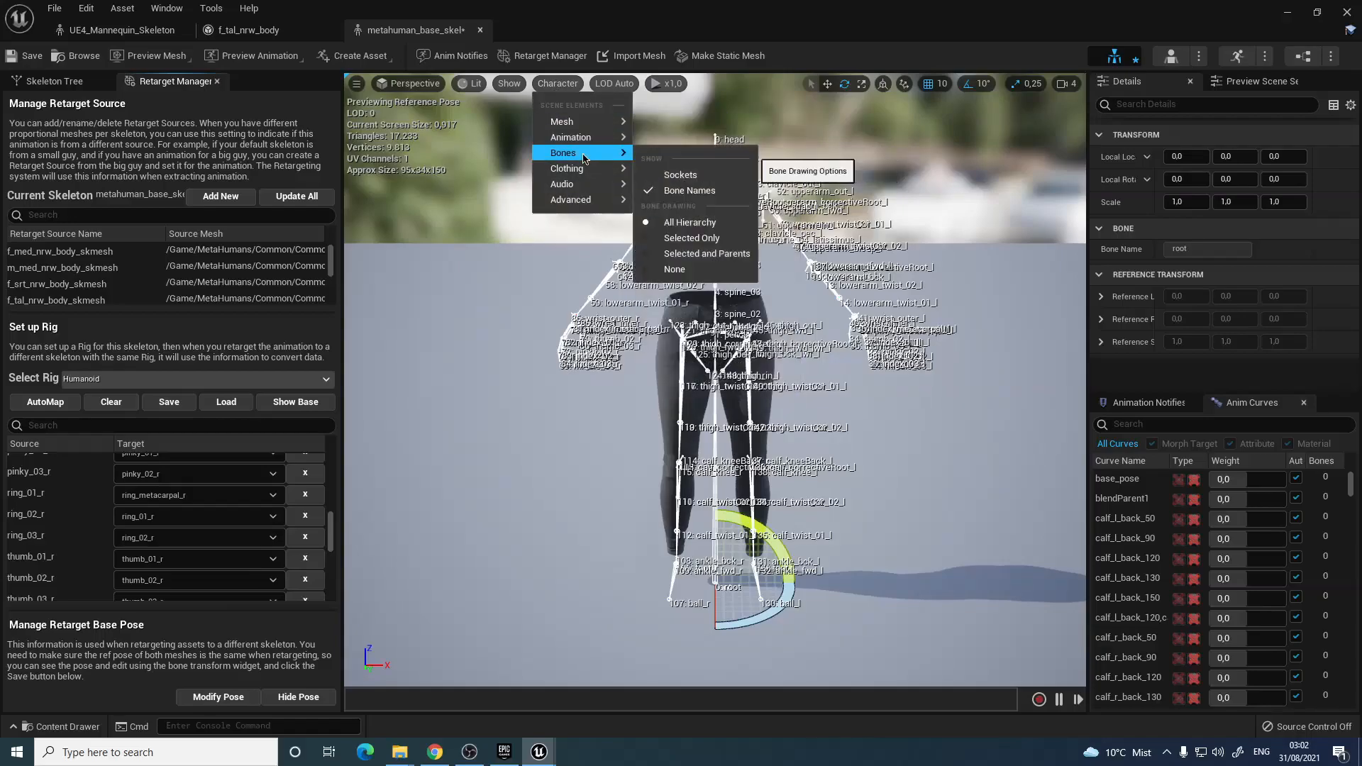
{"action": "left_click", "coordinate": [685, 190]}
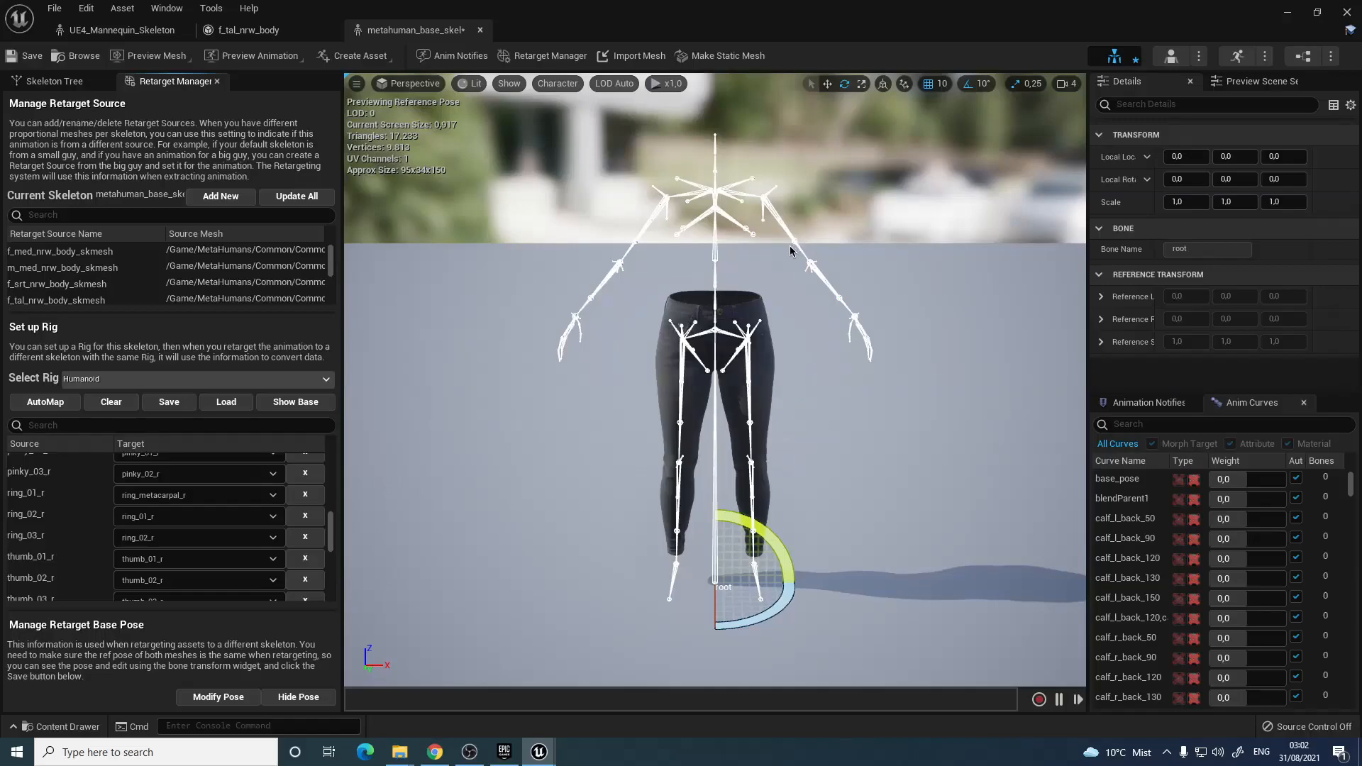
{"action": "mouse_move", "coordinate": [733, 240]}
{"action": "right_mouse_down"}
{"action": "mouse_move", "coordinate": [674, 264]}
{"action": "mouse_move", "coordinate": [747, 241]}
{"action": "mouse_move", "coordinate": [750, 227]}
{"action": "right_mouse_up"}
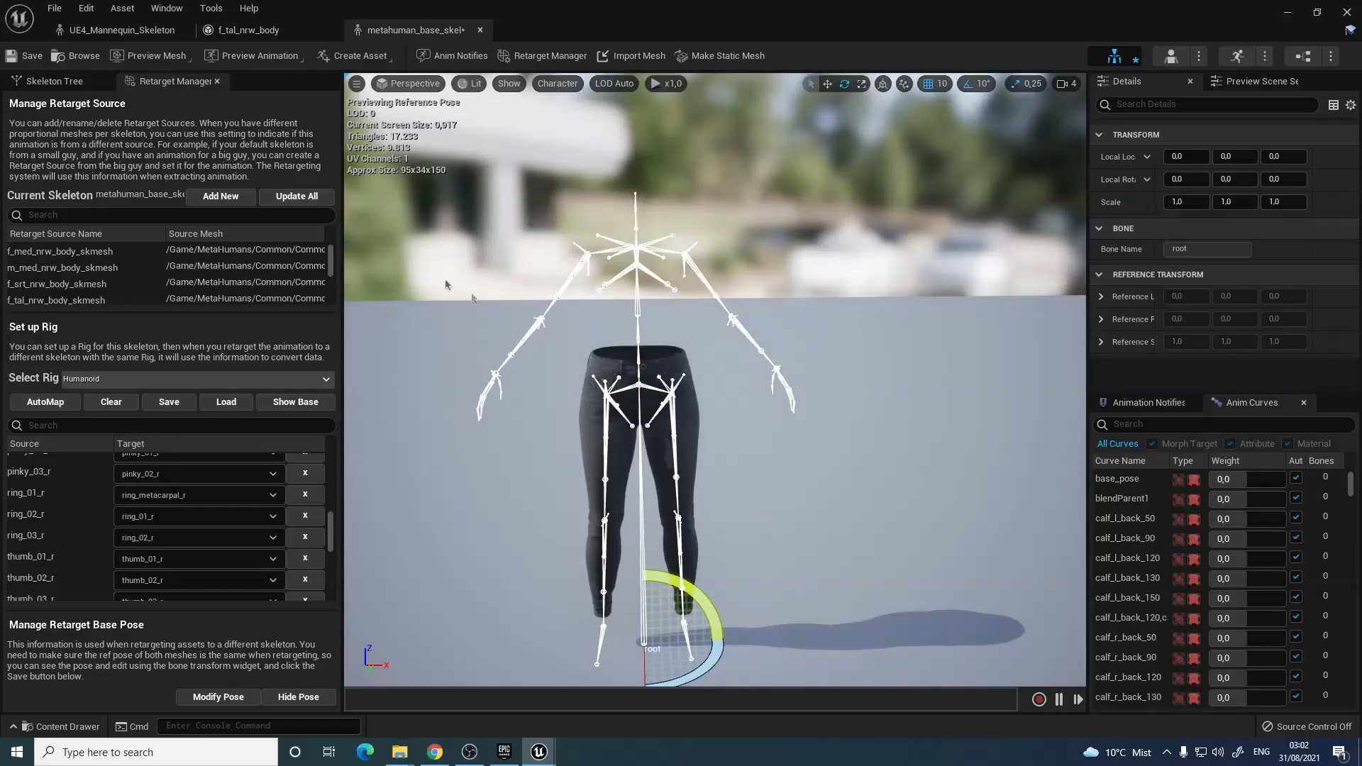
{"action": "middle_click_drag", "start_coordinate": [716, 380], "coordinate": [715, 234]}
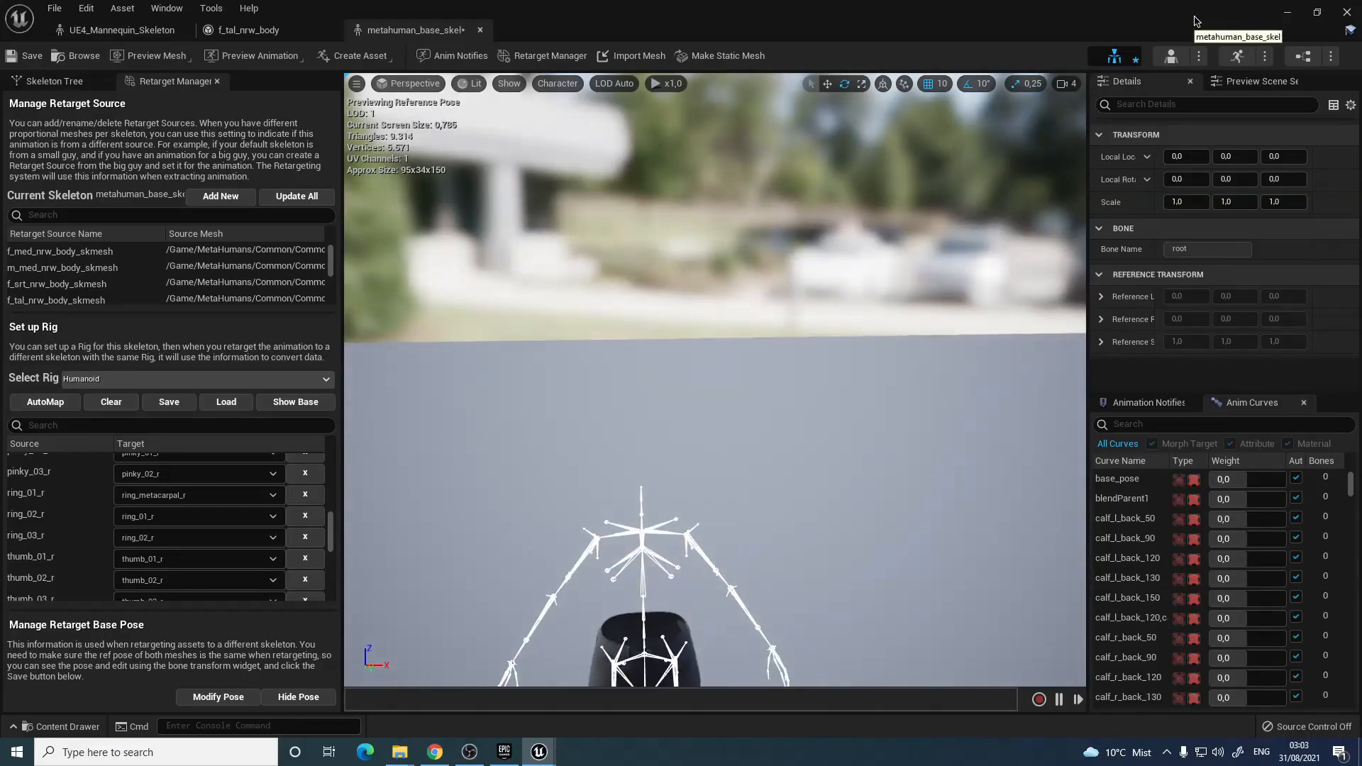
Return to the level editor and select ThirdPerson_AnimBP in the Mannequin/Animations content folder
{"action": "left_click", "coordinate": [1292, 17]}
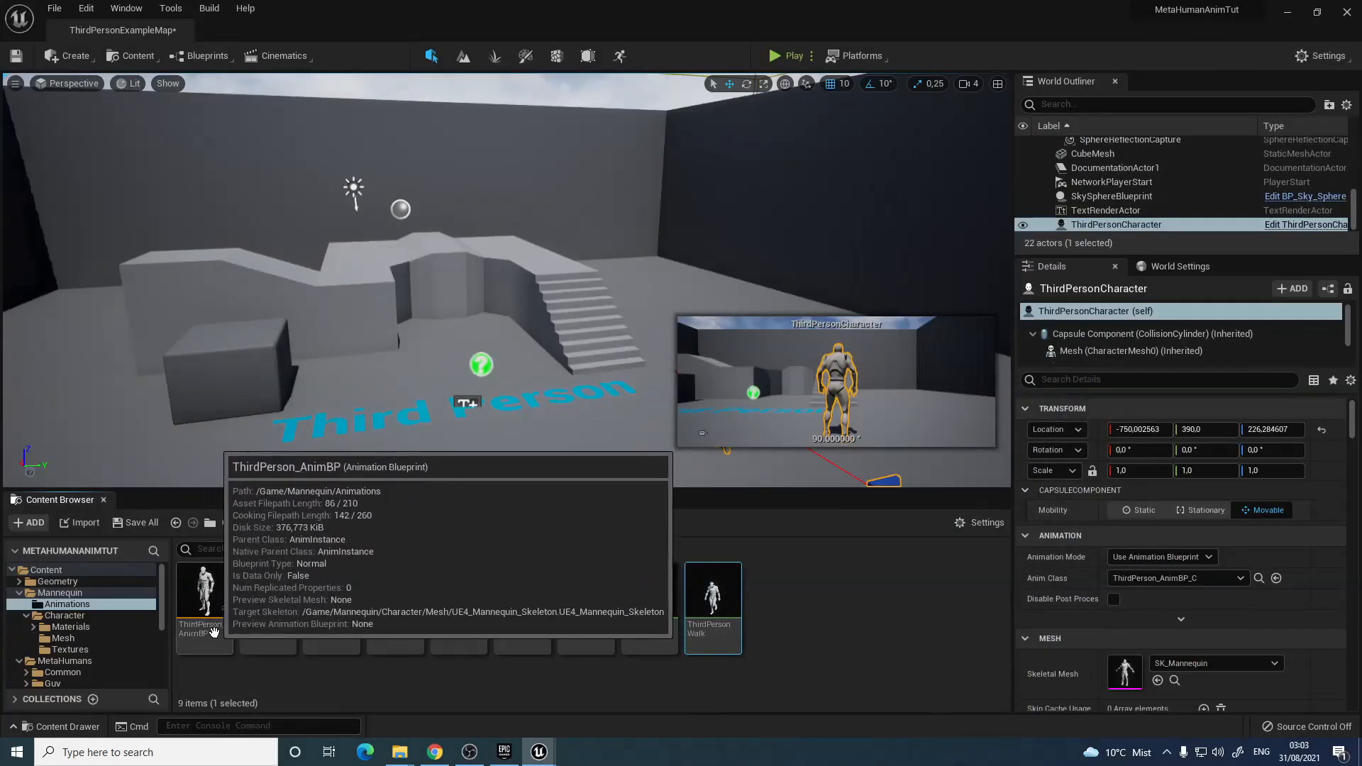
{"action": "left_click", "coordinate": [241, 525]}
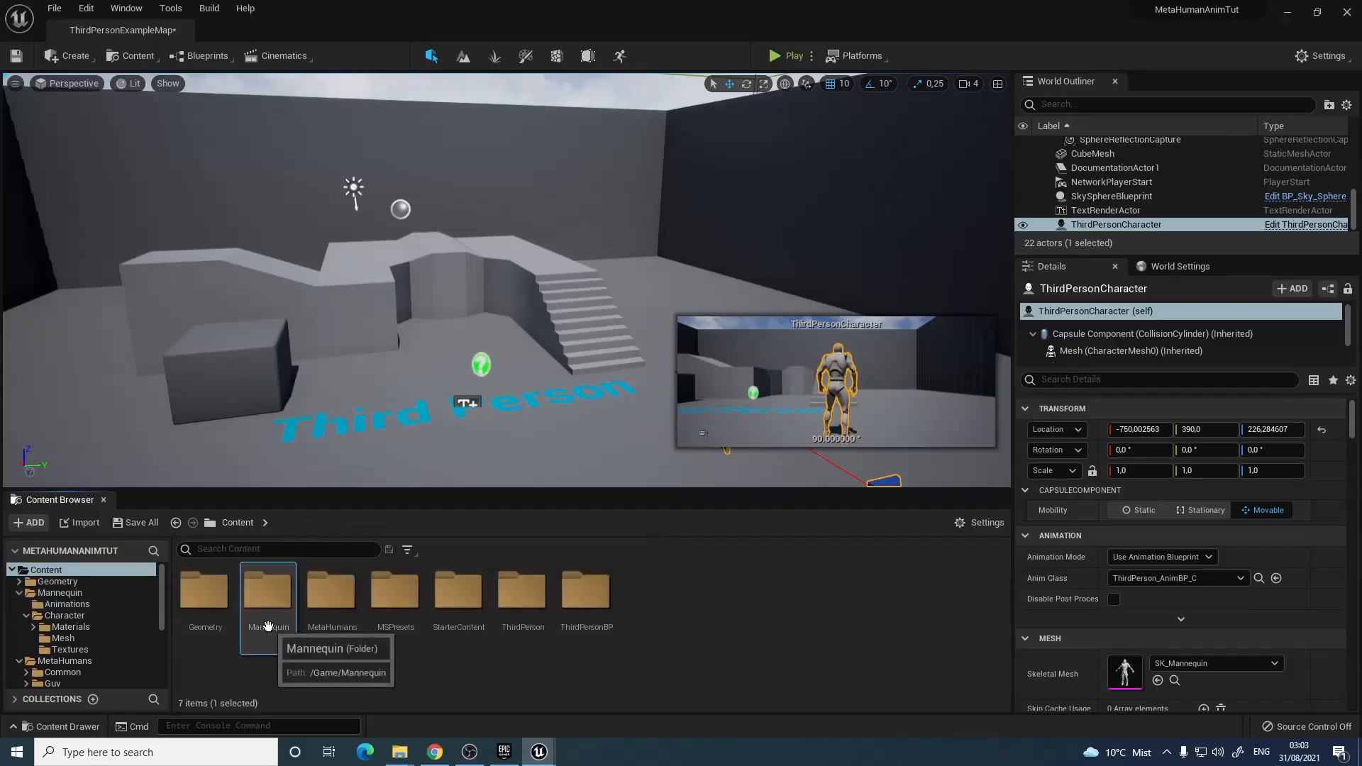
{"action": "double_click", "coordinate": [268, 599]}
{"action": "double_click", "coordinate": [204, 599]}
{"action": "left_click", "coordinate": [208, 616]}
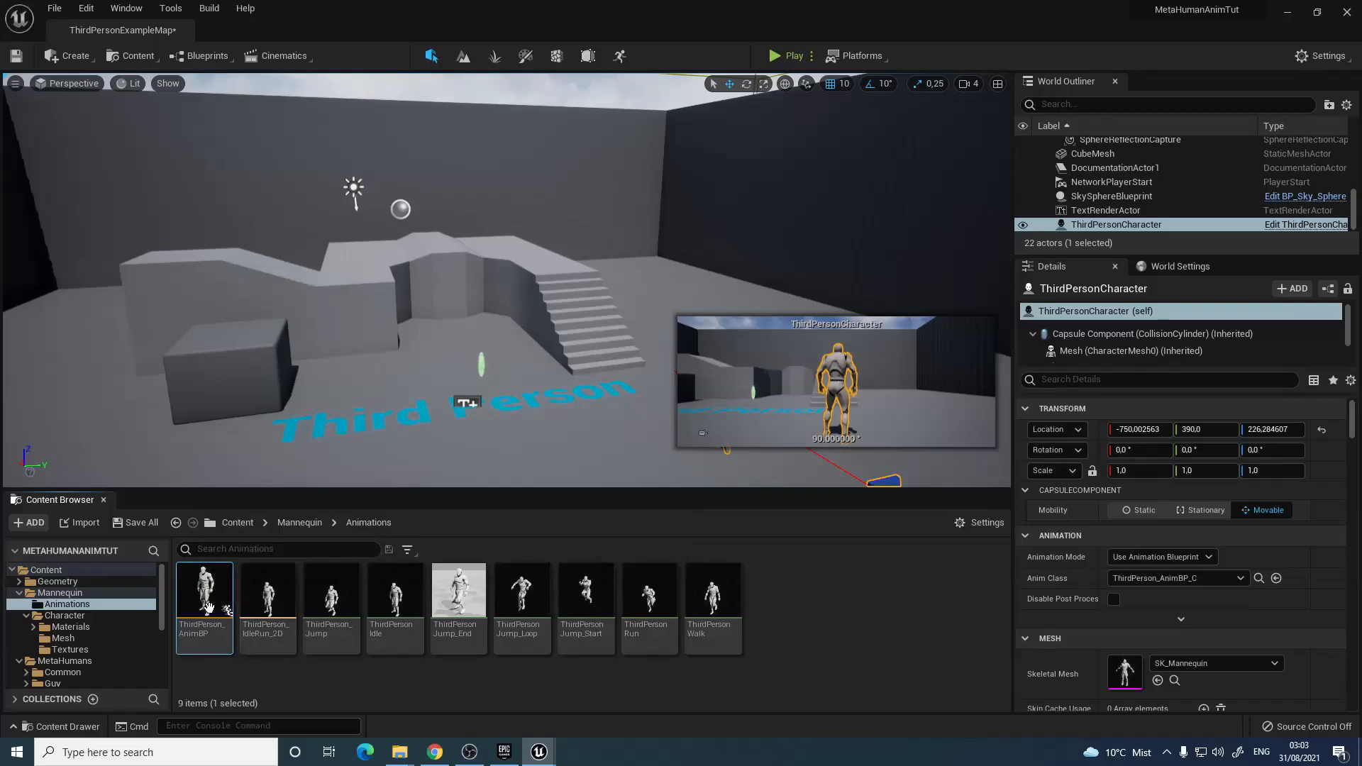
Start duplicating and retargeting ThirdPerson_AnimBP, with the MetaHuman base skeleton as the target
{"action": "right_click", "coordinate": [208, 606]}
{"action": "mouse_move", "coordinate": [270, 295]}
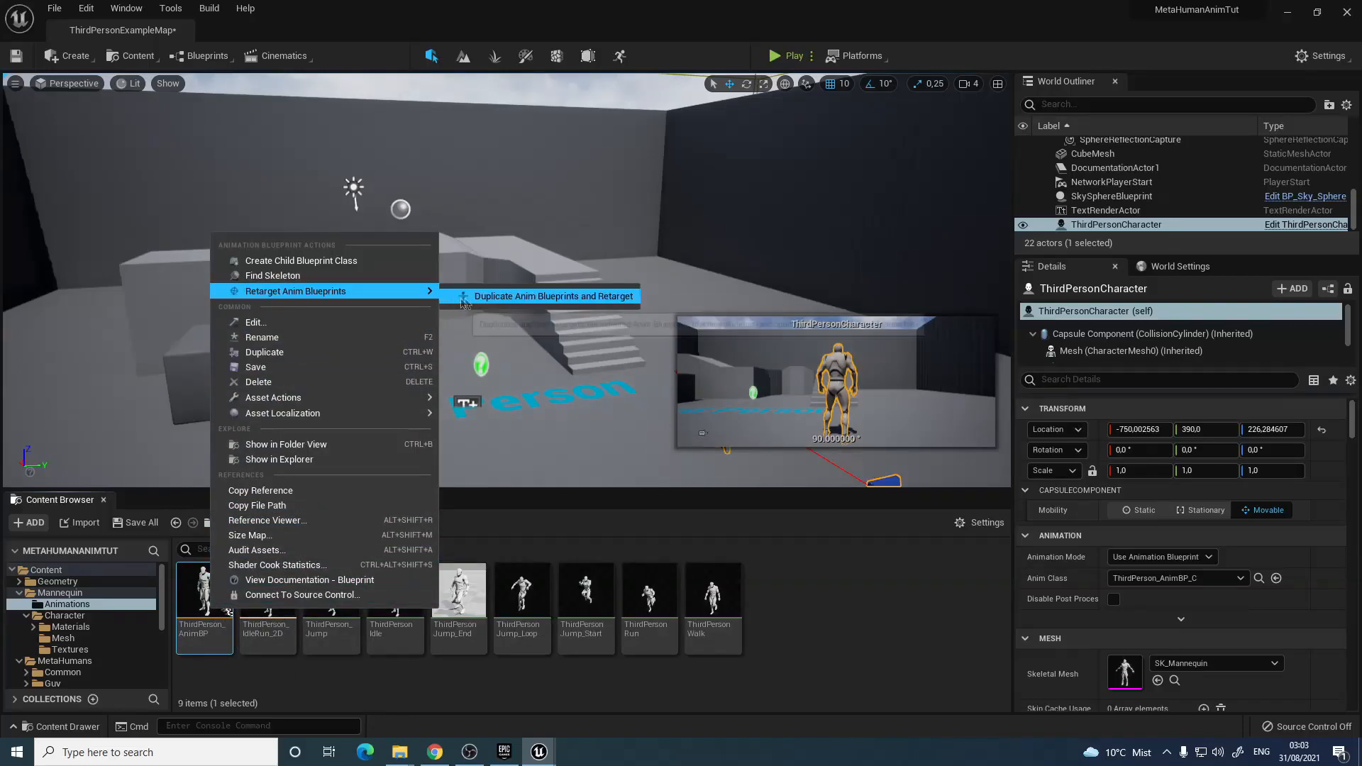
{"action": "left_click", "coordinate": [604, 305]}
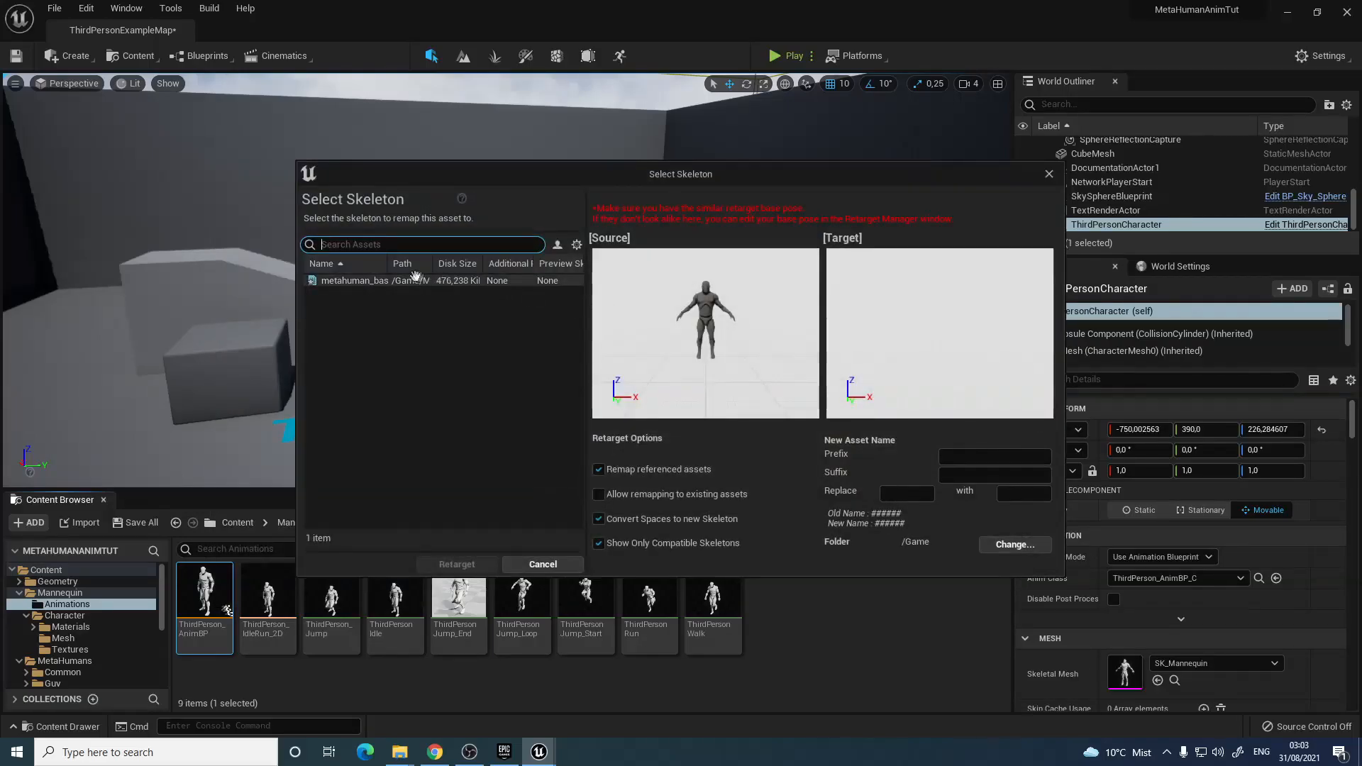
{"action": "left_click", "coordinate": [359, 282]}
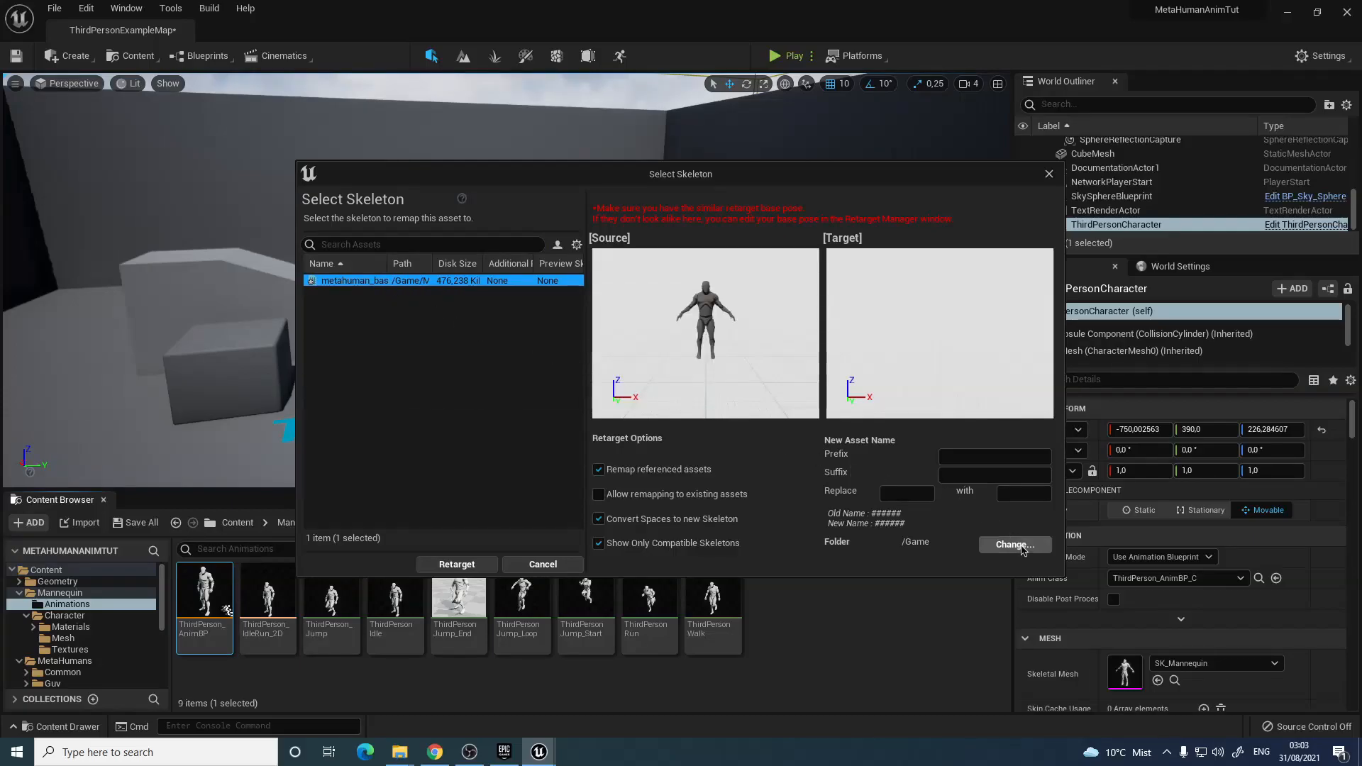
Set the output folder to MetaHumans/Vivian and the new asset prefix to Viv_Anim_BP, and run the retarget
{"action": "left_click", "coordinate": [1016, 545]}
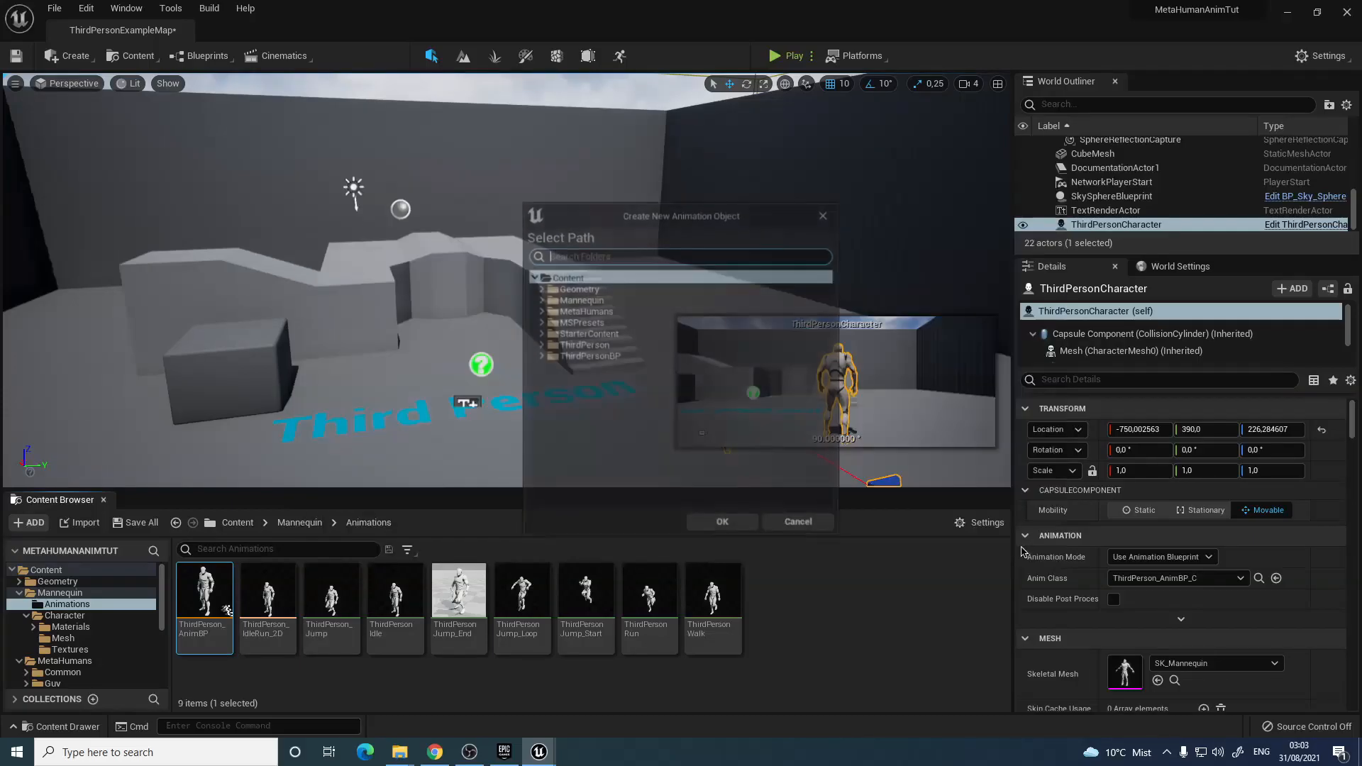
{"action": "left_click", "coordinate": [540, 310]}
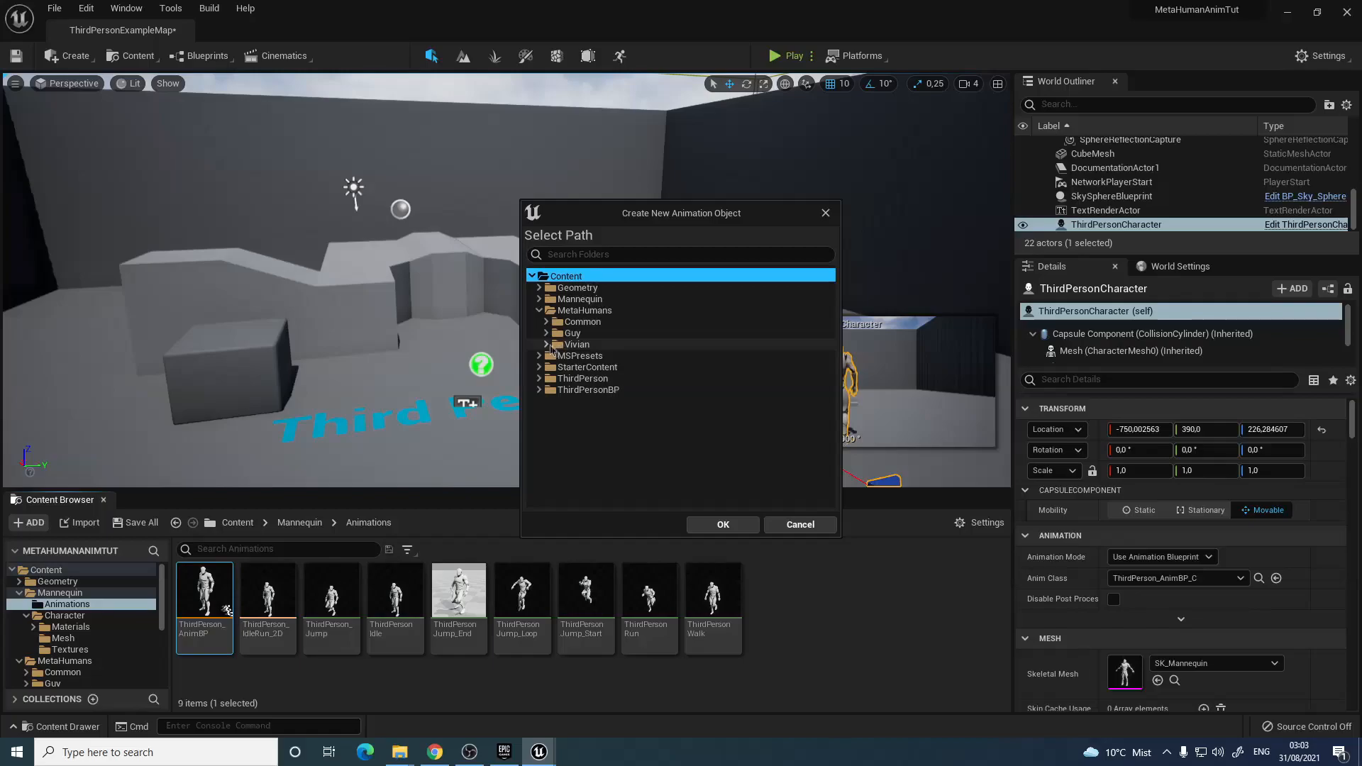
{"action": "left_click", "coordinate": [552, 346]}
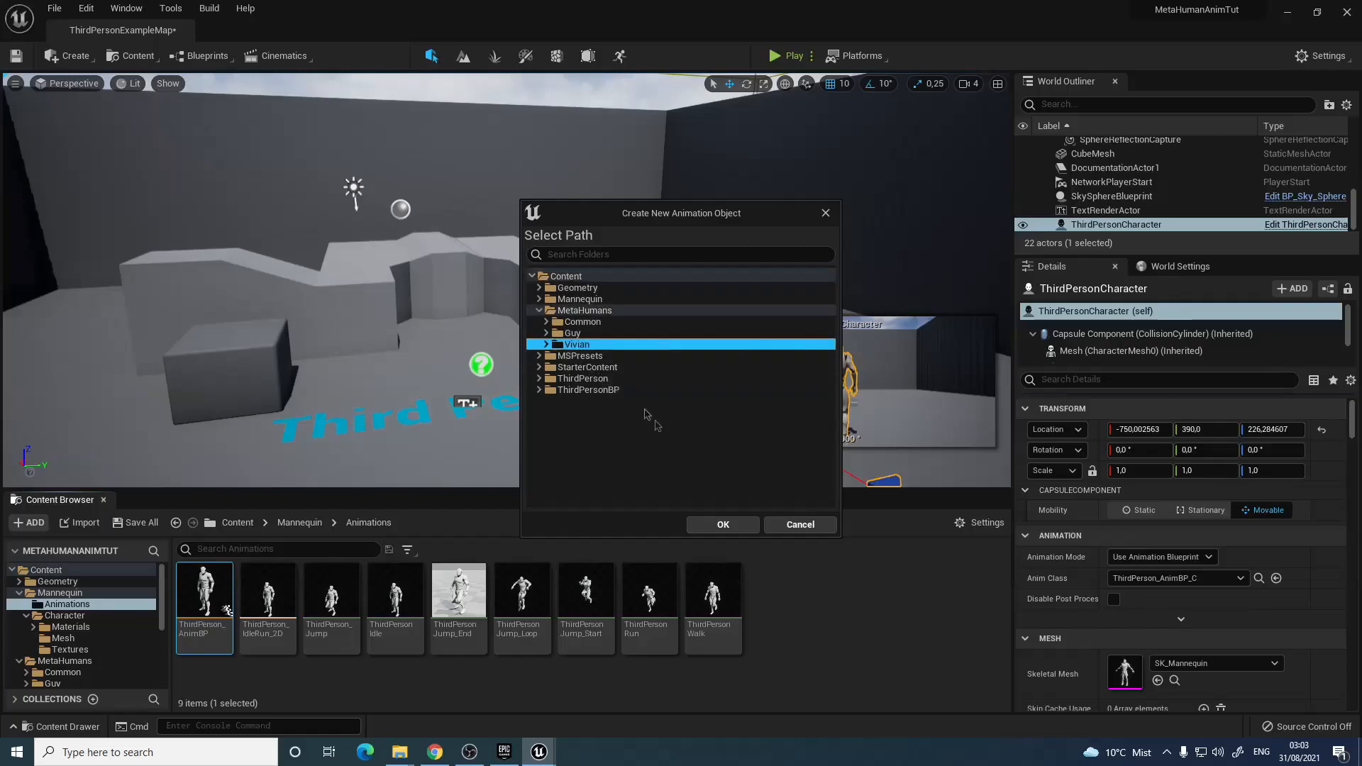
{"action": "left_click", "coordinate": [723, 525]}
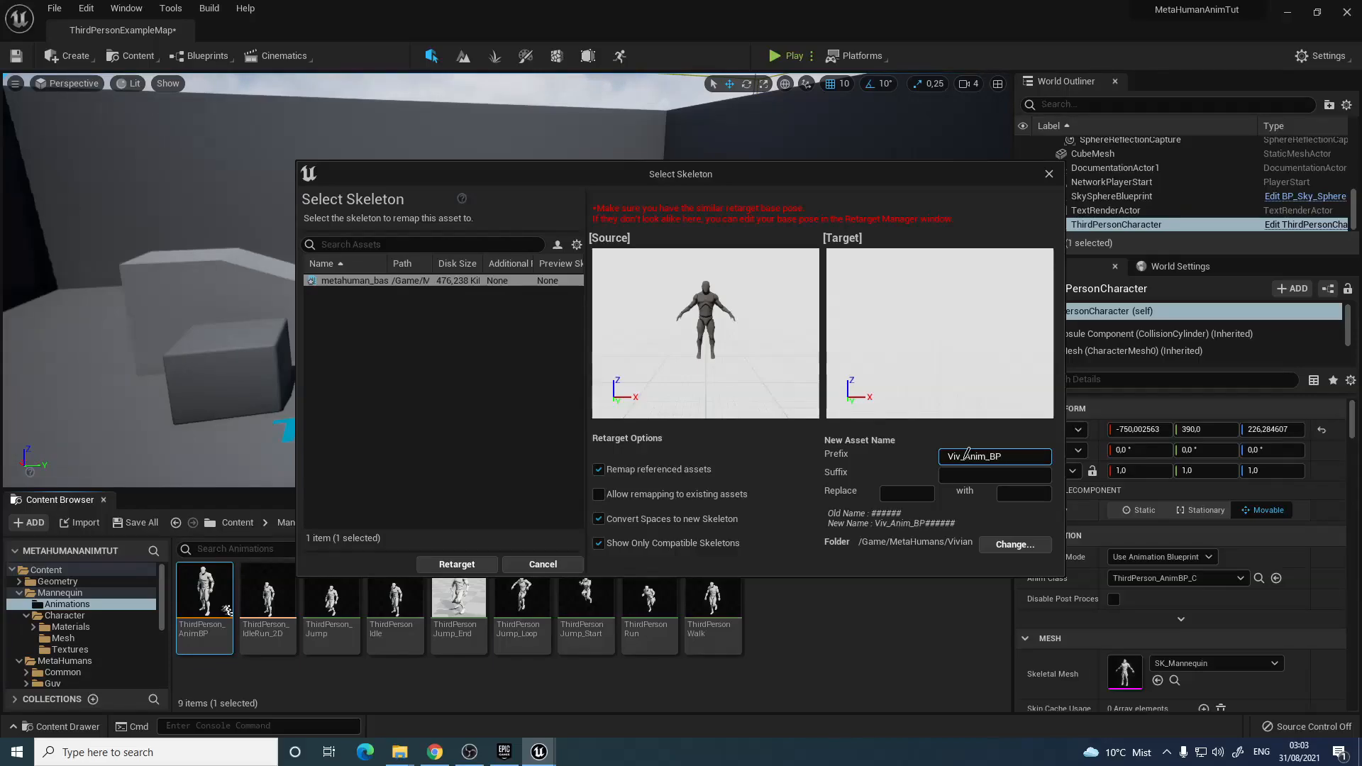
{"action": "left_click", "coordinate": [456, 564]}
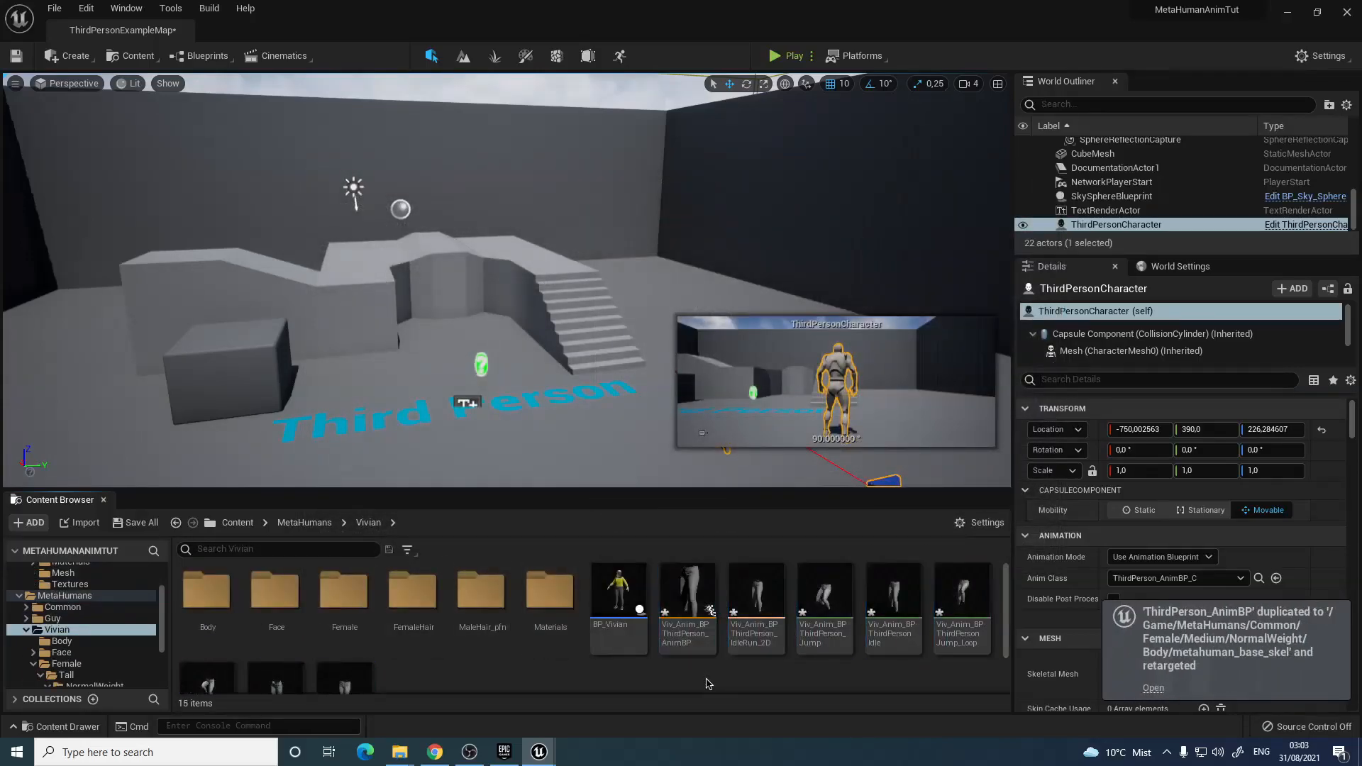
Look through the retargeted animation assets in the Vivian folder, including the duplicated ThirdPerson_AnimBP
{"action": "left_click", "coordinate": [699, 628]}
{"action": "left_click_drag", "start_coordinate": [746, 652], "coordinate": [765, 654]}
{"action": "left_click", "coordinate": [908, 668]}
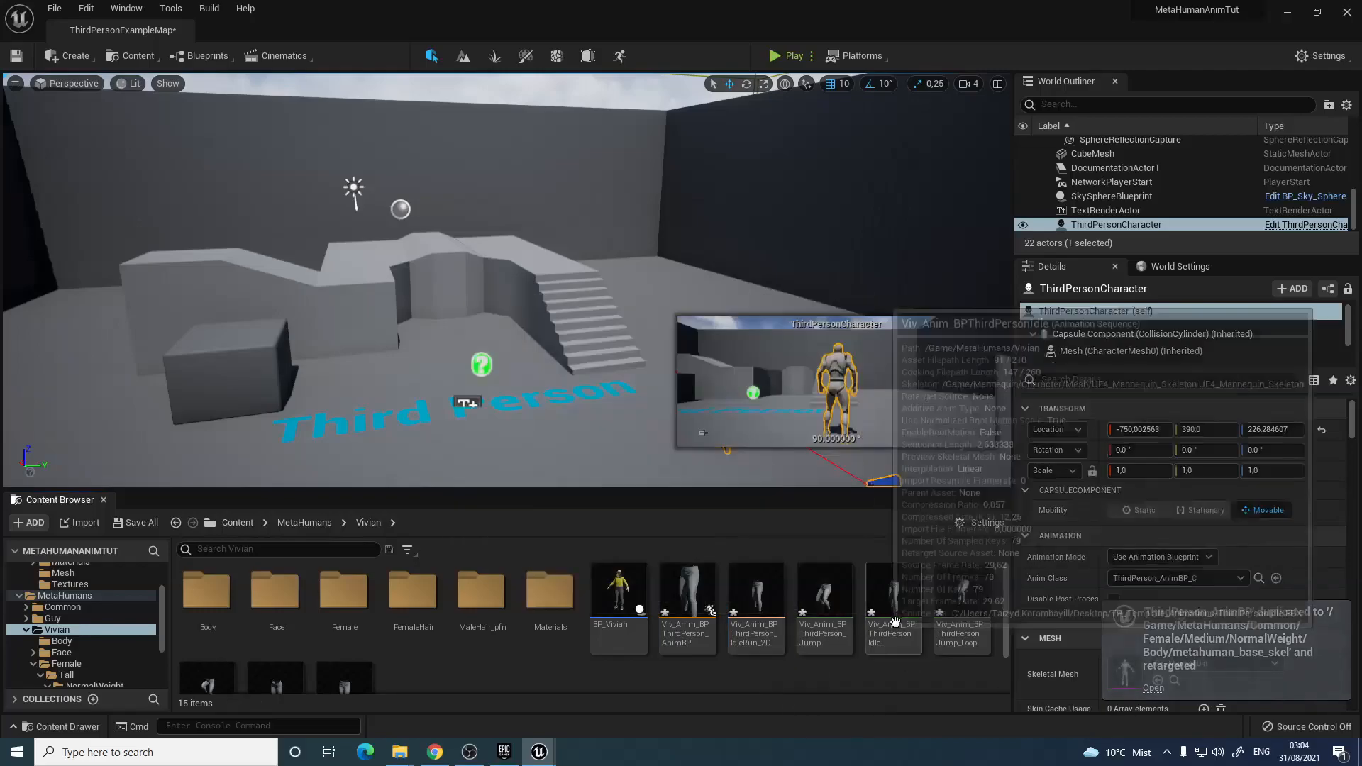
{"action": "scroll", "coordinate": [709, 667], "scroll_direction": "down", "scroll_amount": 1}
{"action": "scroll", "coordinate": [653, 672], "scroll_direction": "up", "scroll_amount": 1}
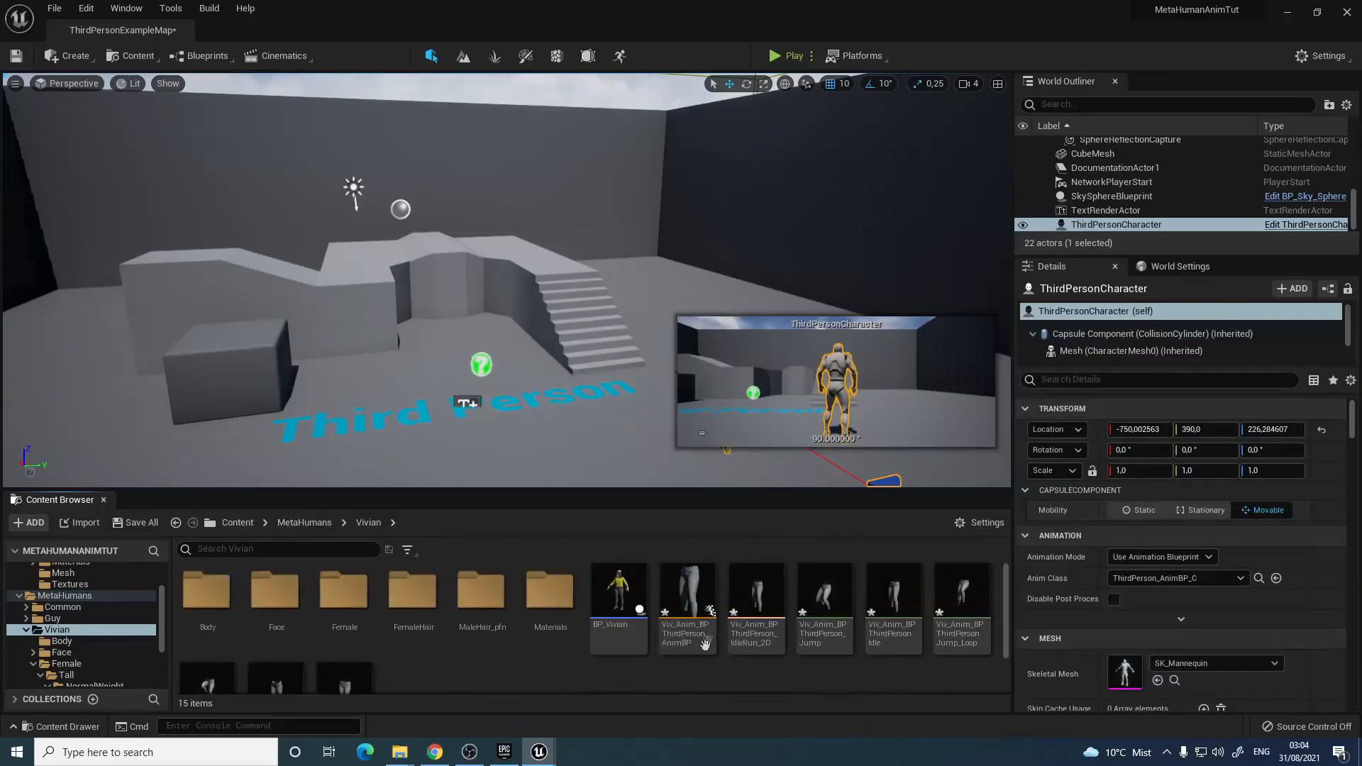
{"action": "mouse_move", "coordinate": [703, 635]}
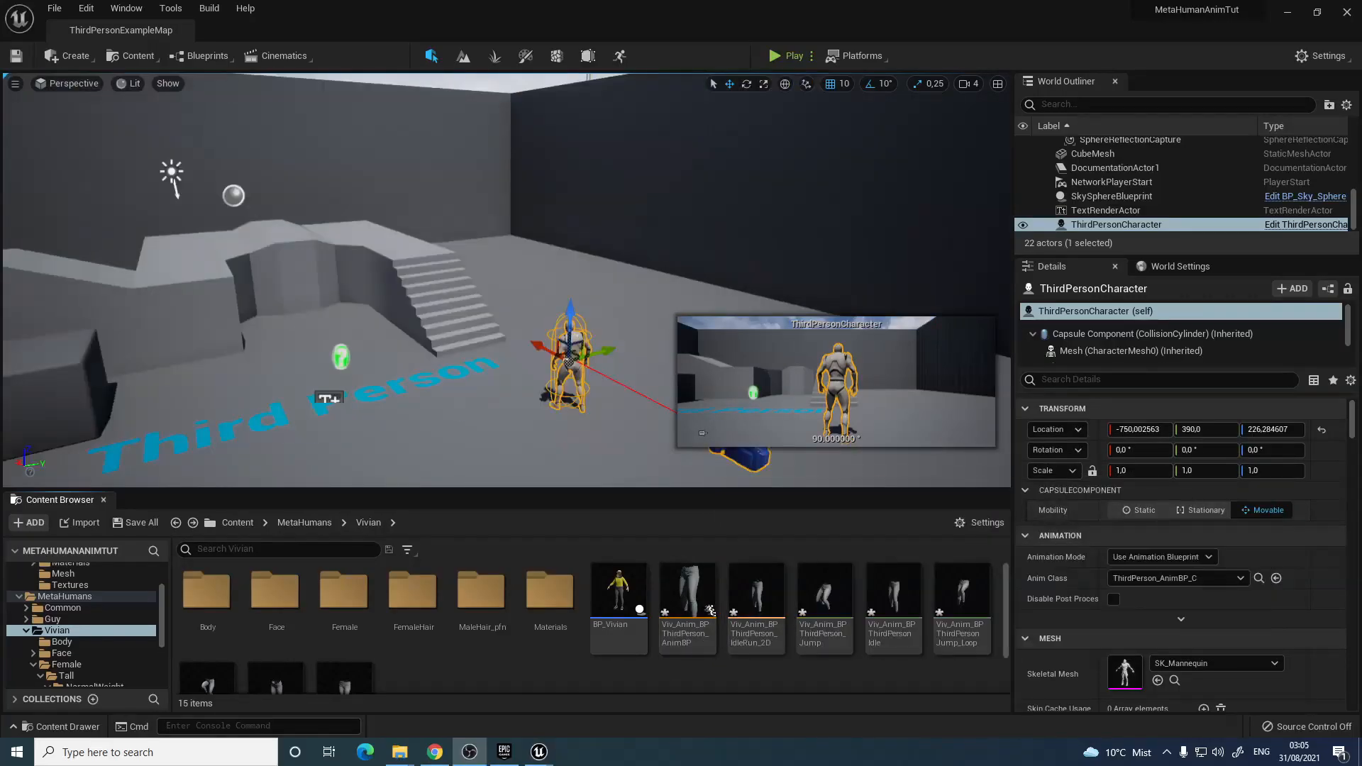
{"action": "left_click", "coordinate": [705, 620]}
{"action": "scroll", "coordinate": [698, 603], "scroll_direction": "down", "scroll_amount": 2}
{"action": "scroll", "coordinate": [667, 616], "scroll_direction": "up", "scroll_amount": 2}
{"action": "scroll", "coordinate": [646, 656], "scroll_direction": "down", "scroll_amount": 2}
{"action": "scroll", "coordinate": [340, 667], "scroll_direction": "up", "scroll_amount": 2}
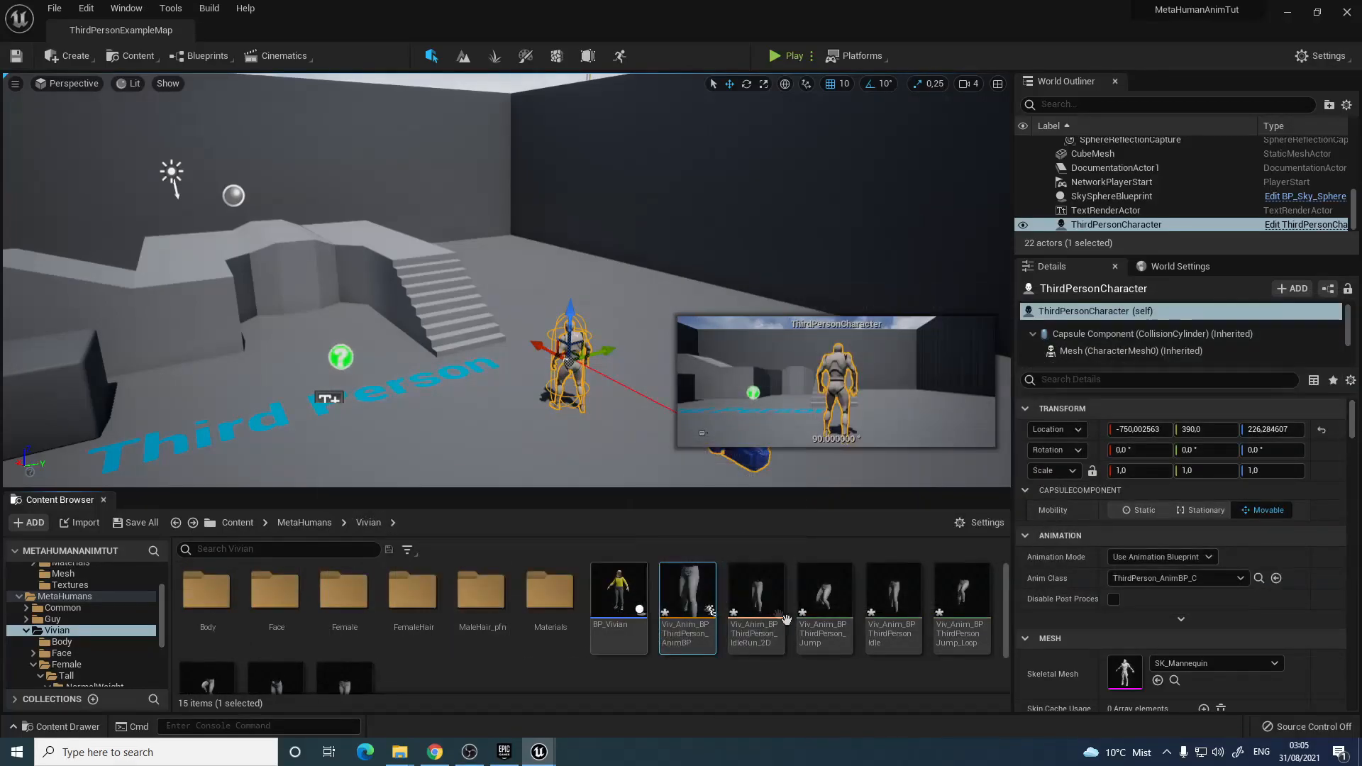
Preview the retargeted ThirdPerson_Jump and ThirdPersonWalk animations on the MetaHuman skeleton and return to the level editor
{"action": "double_click", "coordinate": [828, 602]}
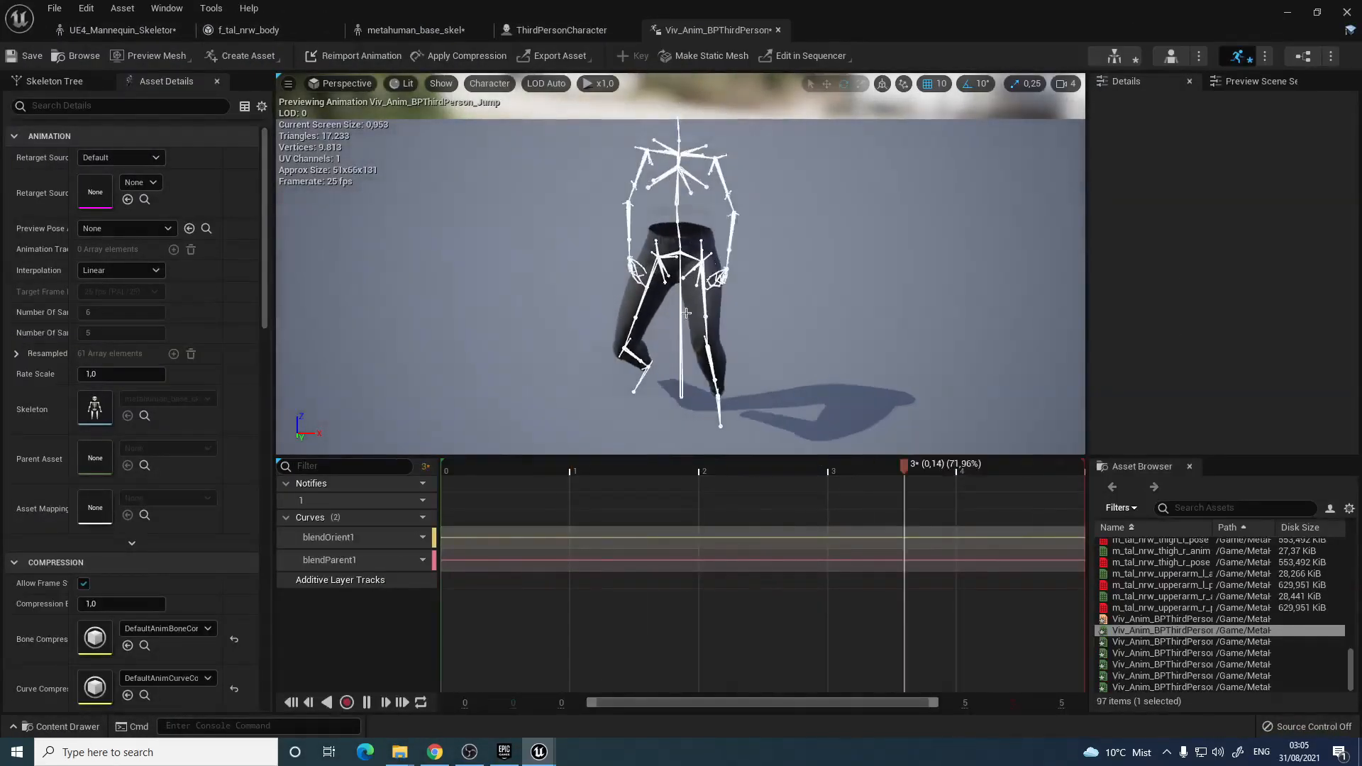
{"action": "left_click", "coordinate": [1287, 12]}
{"action": "left_click", "coordinate": [1287, 14]}
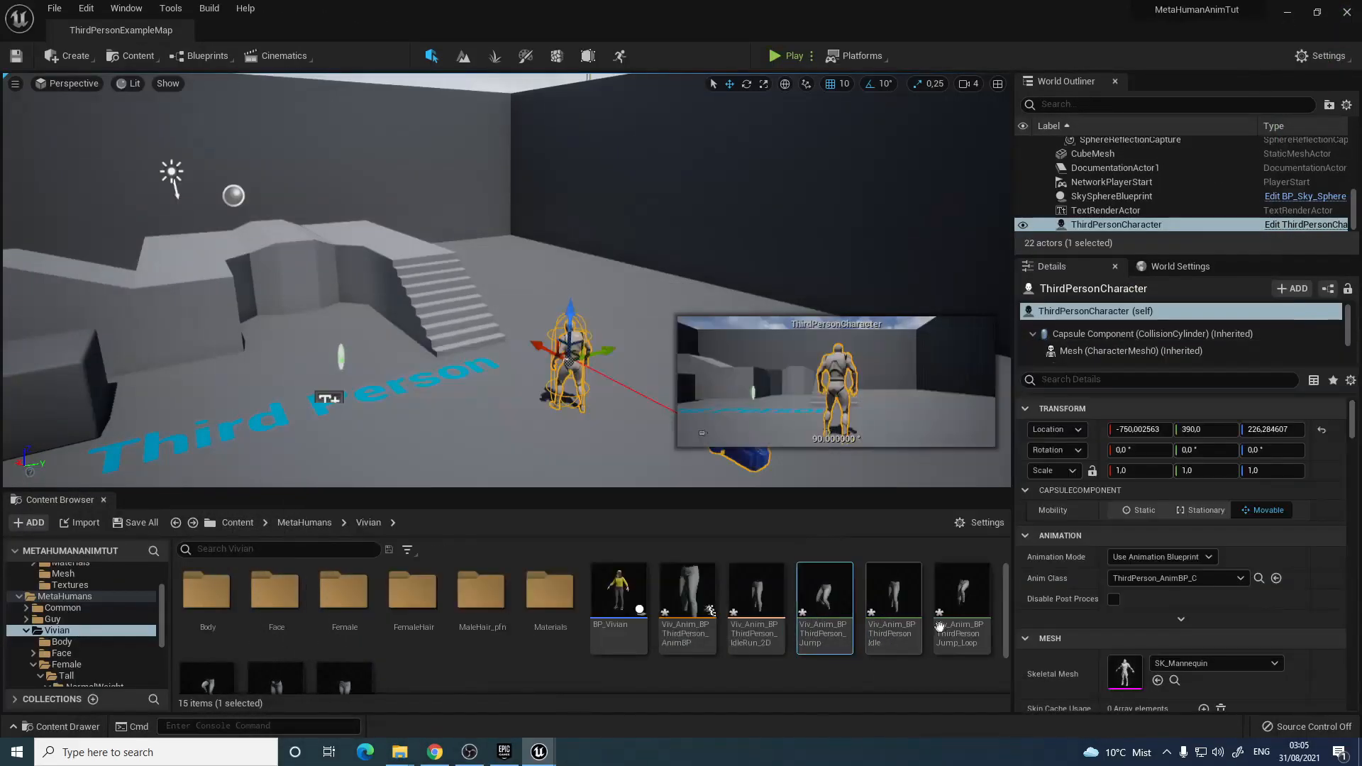
{"action": "scroll", "coordinate": [887, 631], "scroll_direction": "down", "scroll_amount": 2}
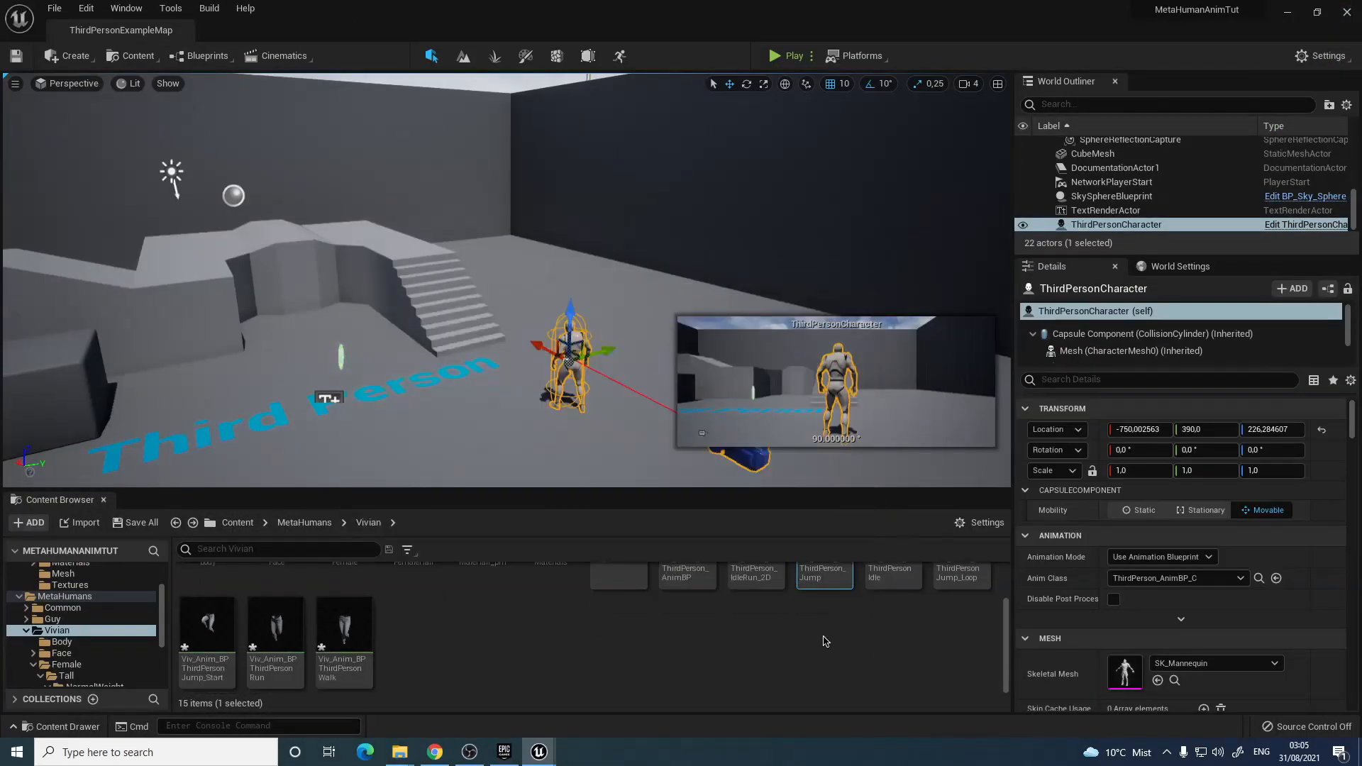
{"action": "double_click", "coordinate": [344, 628]}
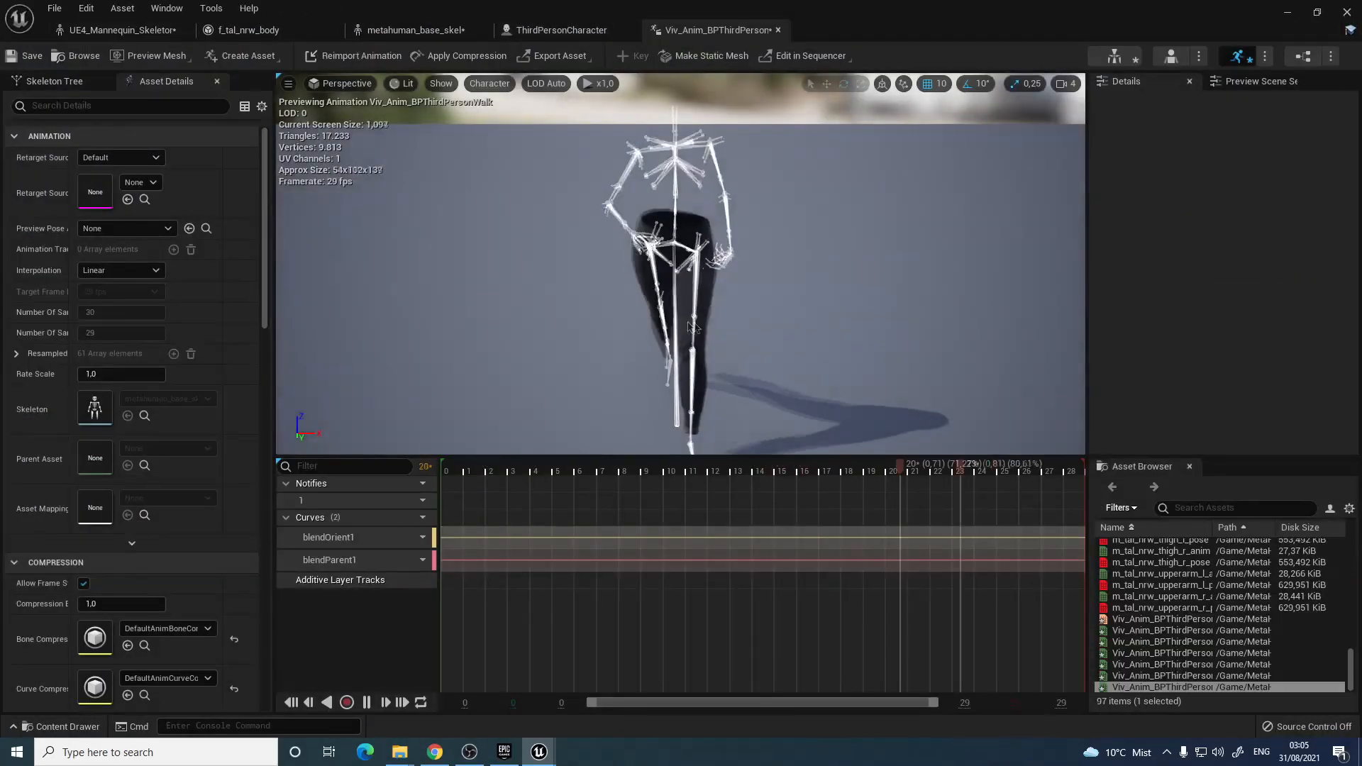
{"action": "left_click", "coordinate": [779, 30]}
{"action": "left_click", "coordinate": [1347, 12]}
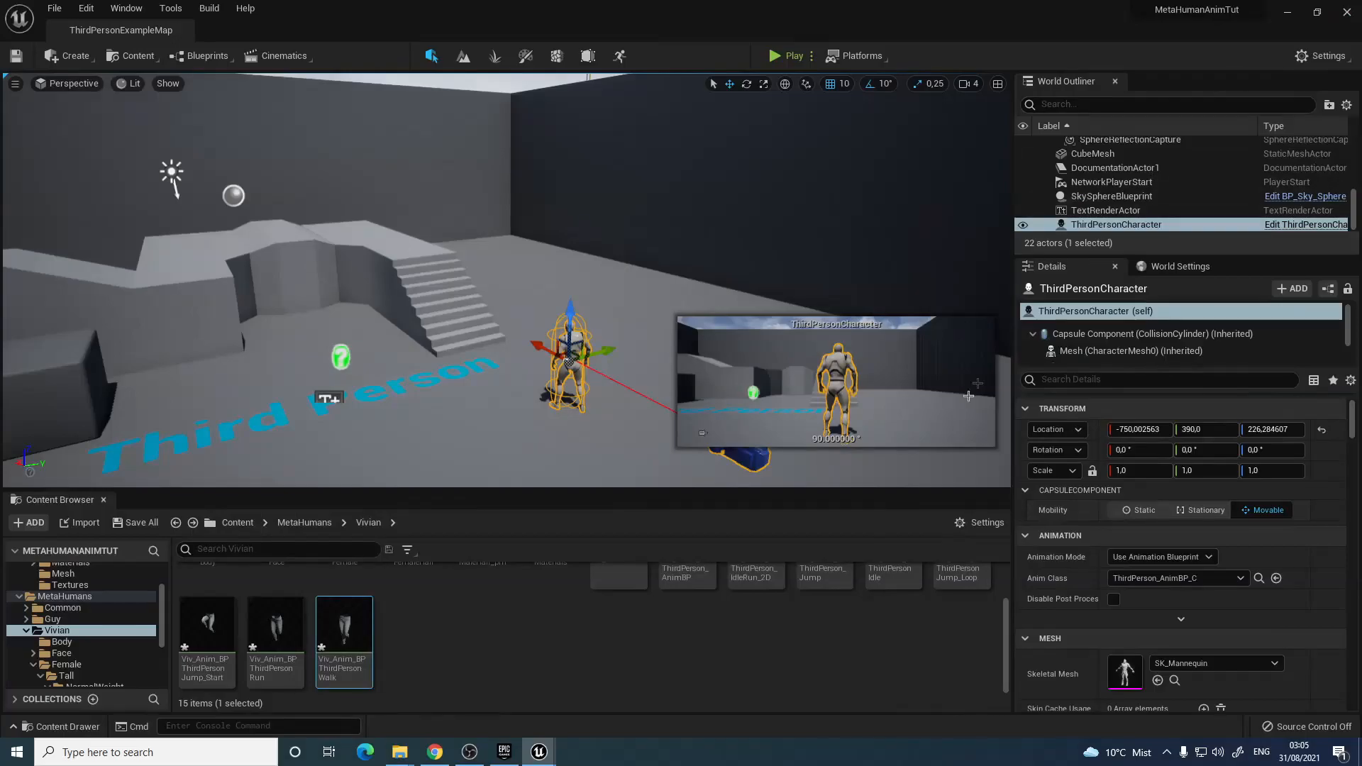
Create a Blueprint Class based on Character in the Vivian folder, name it Viv_Char_BP and open it
{"action": "scroll", "coordinate": [709, 657], "scroll_direction": "up", "scroll_amount": 1}
{"action": "scroll", "coordinate": [595, 658], "scroll_direction": "down", "scroll_amount": 1}
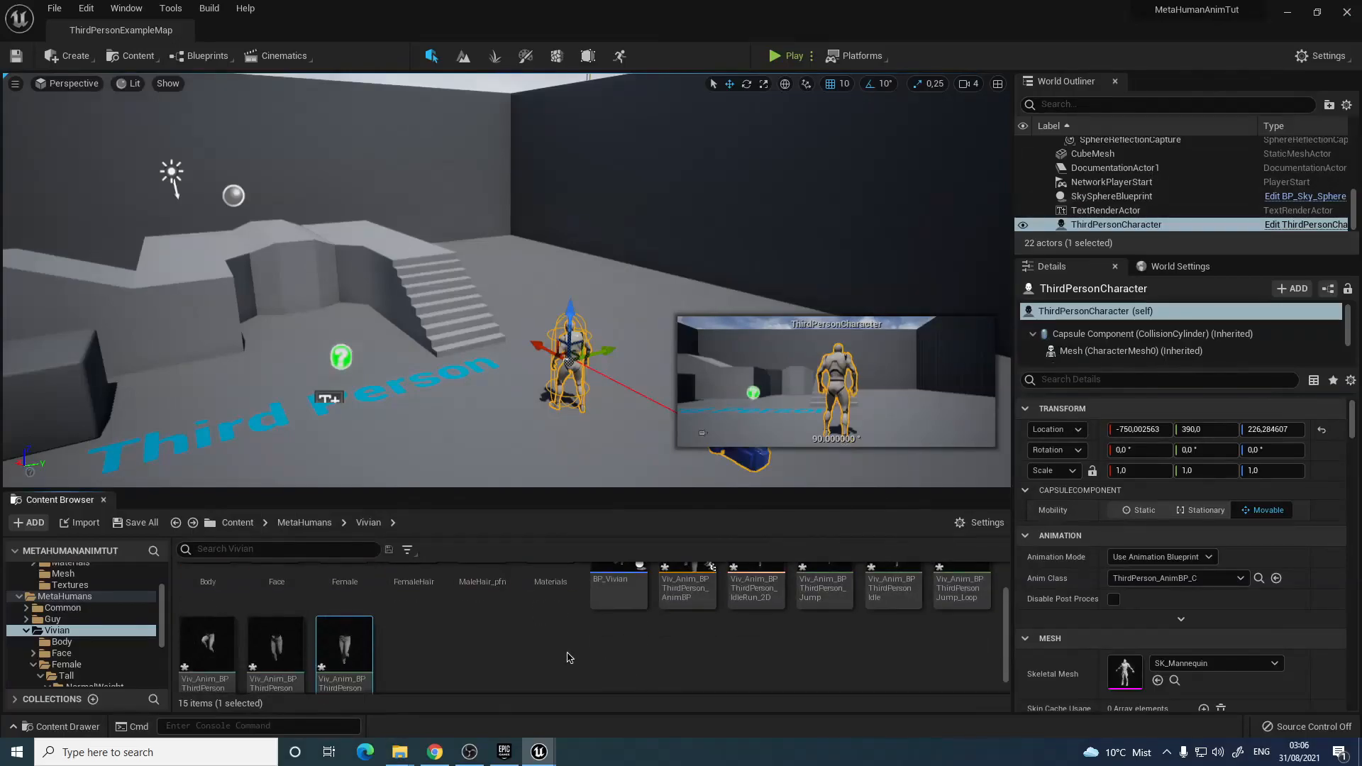
{"action": "right_click", "coordinate": [567, 658]}
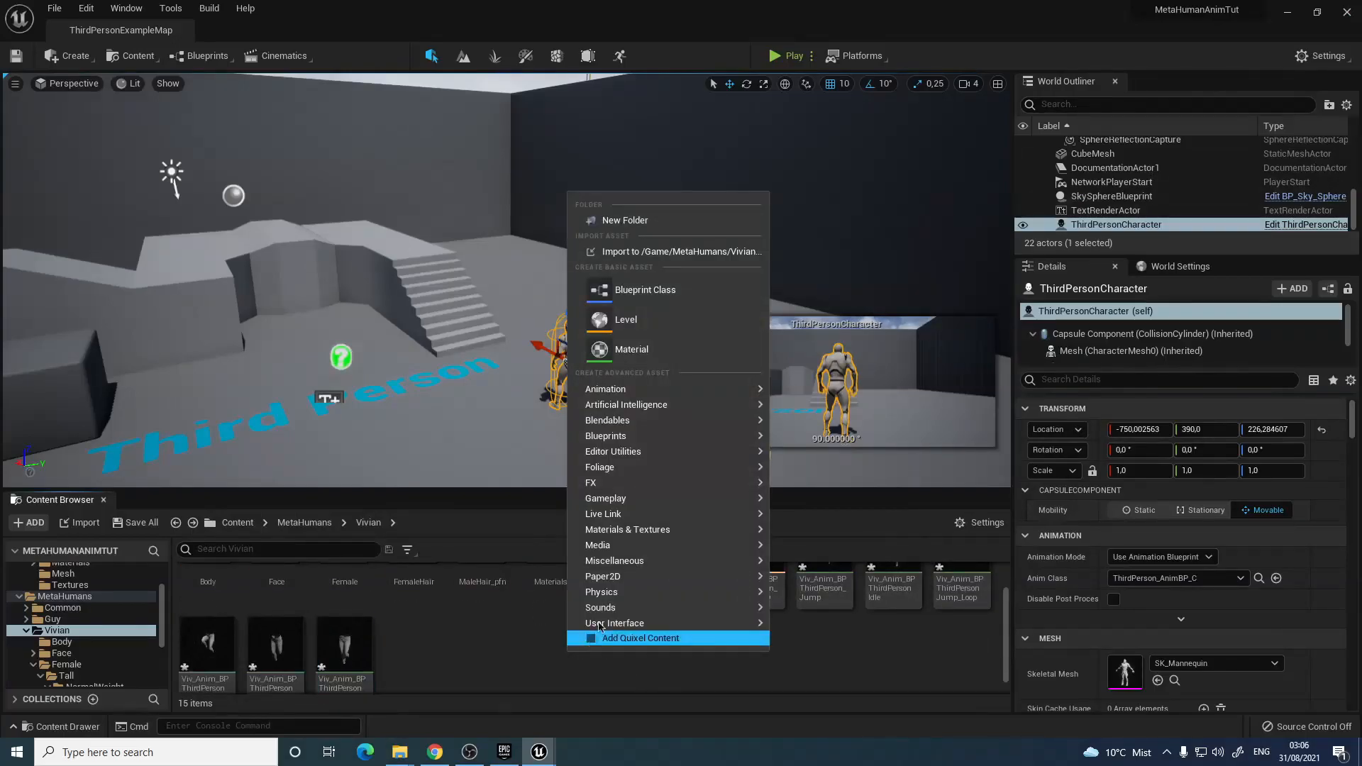
{"action": "left_click", "coordinate": [697, 290]}
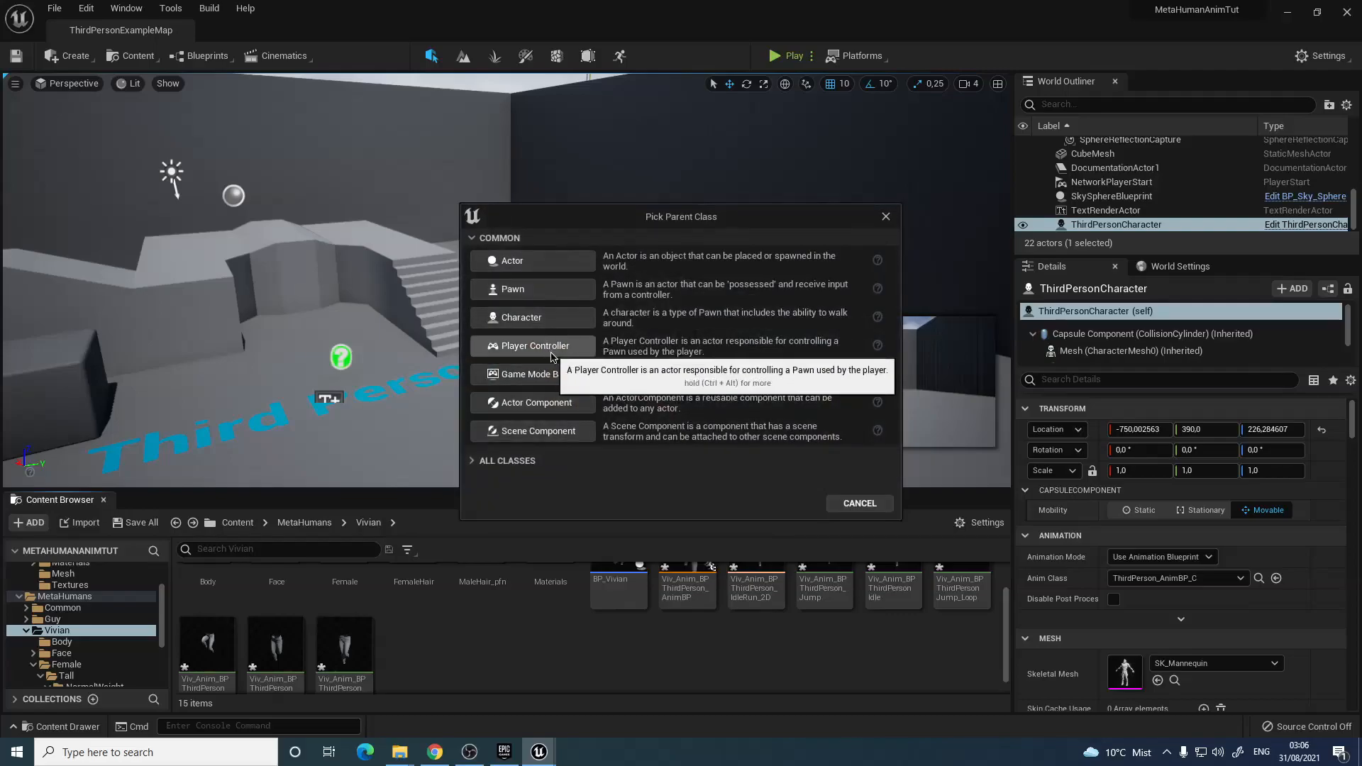
{"action": "left_click", "coordinate": [529, 318]}
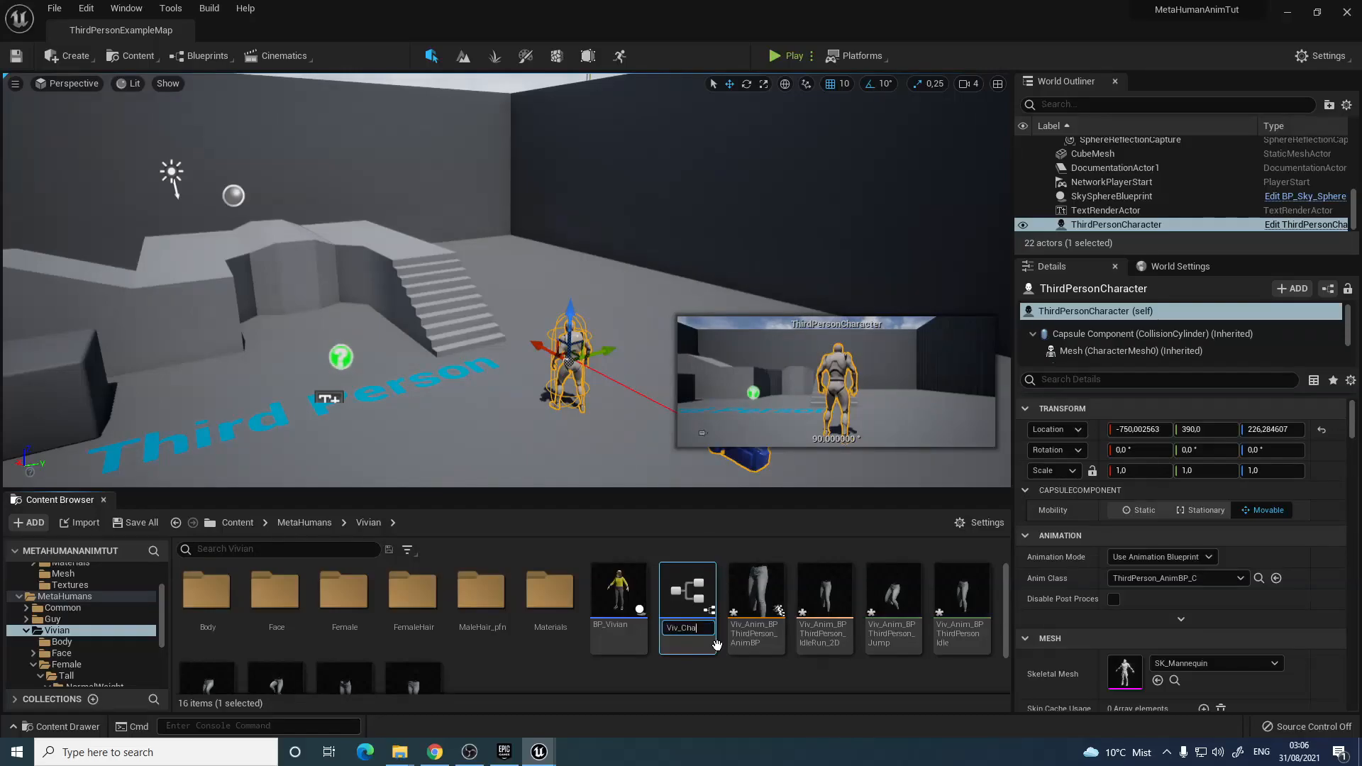
{"action": "key", "text": "Return"}
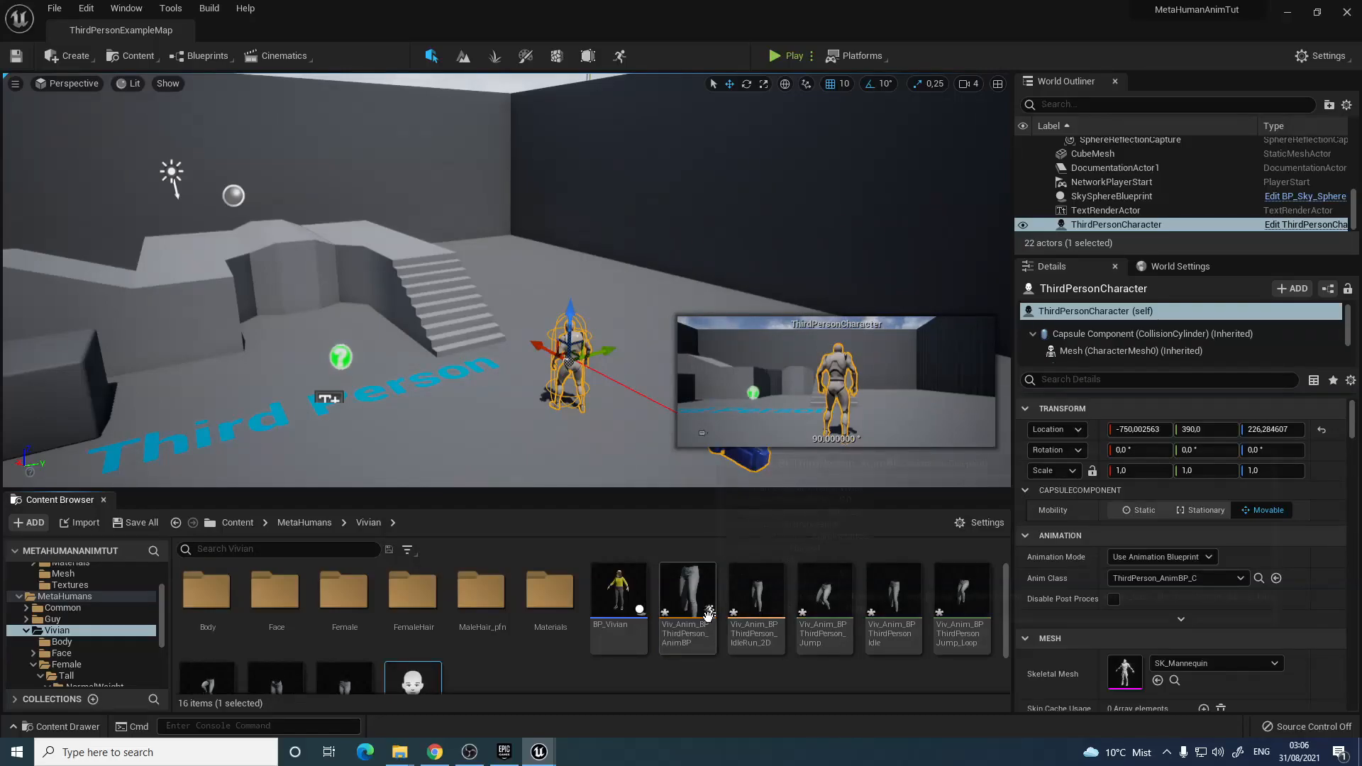
{"action": "double_click", "coordinate": [413, 680]}
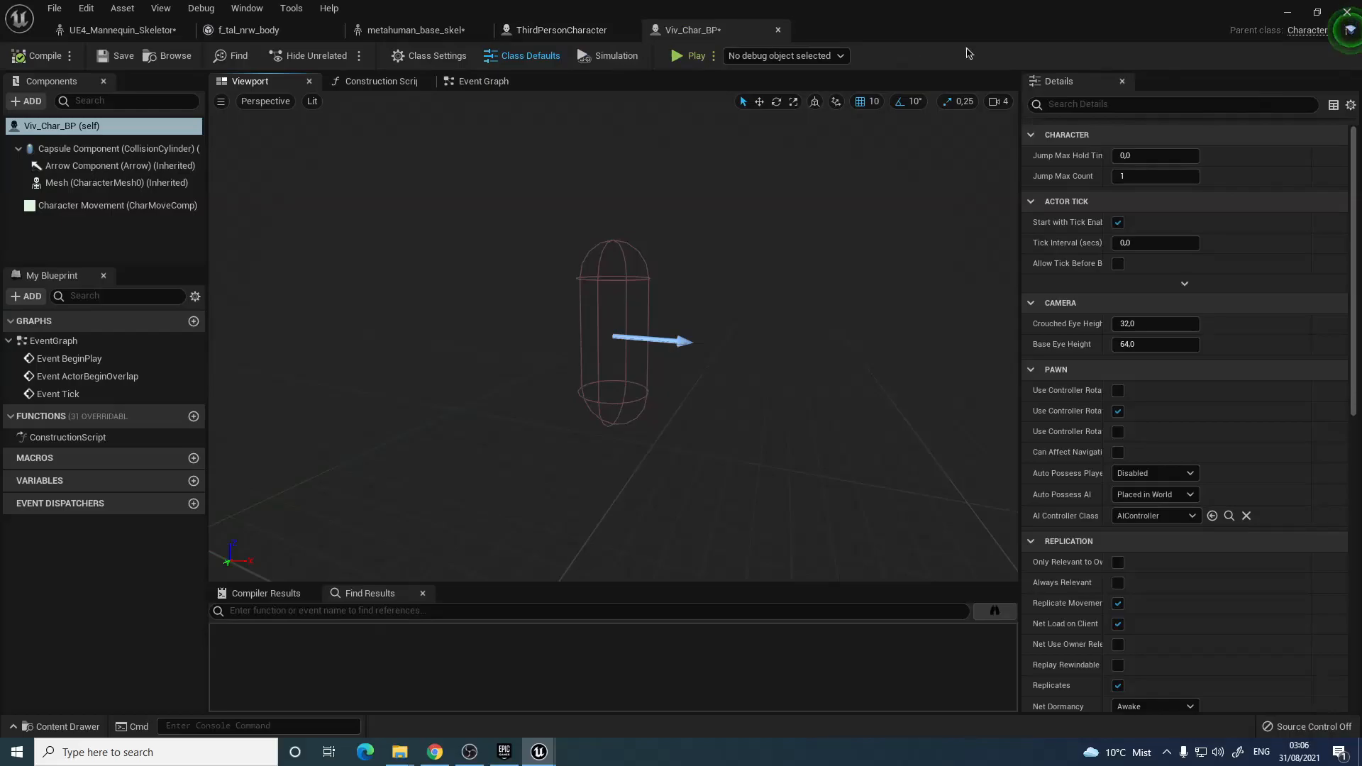
Locate the blueprint asset of the level's ThirdPersonCharacter and open it for editing
{"action": "left_click", "coordinate": [1287, 12]}
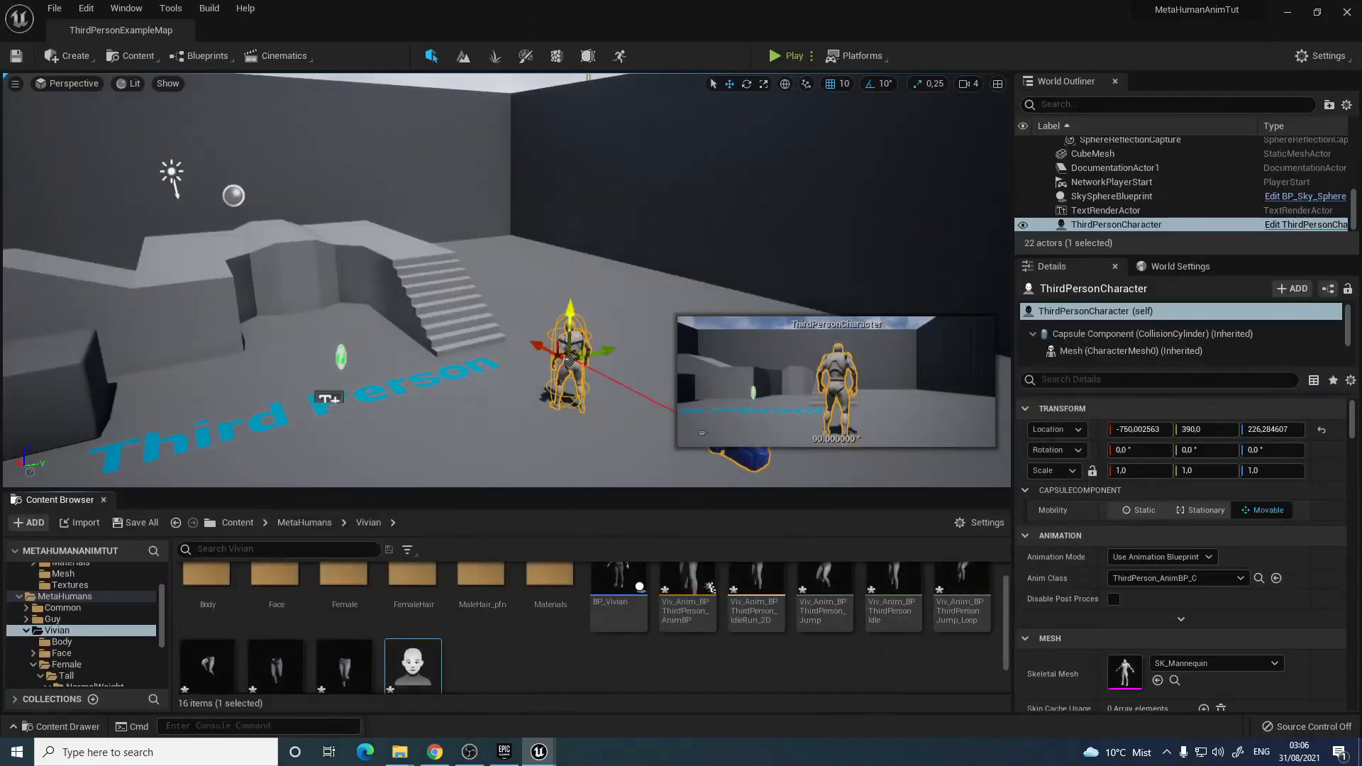
{"action": "right_click", "coordinate": [570, 354]}
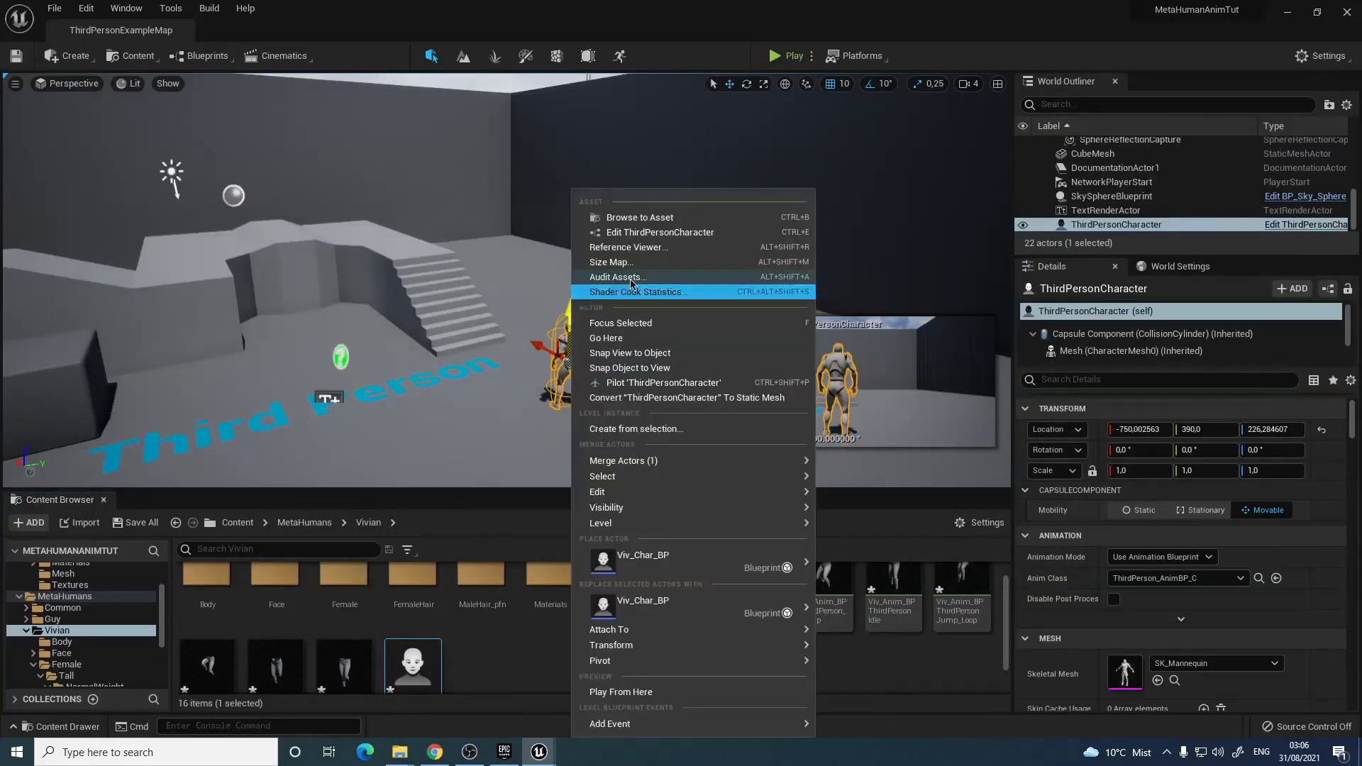
{"action": "left_click", "coordinate": [664, 218]}
{"action": "double_click", "coordinate": [203, 599]}
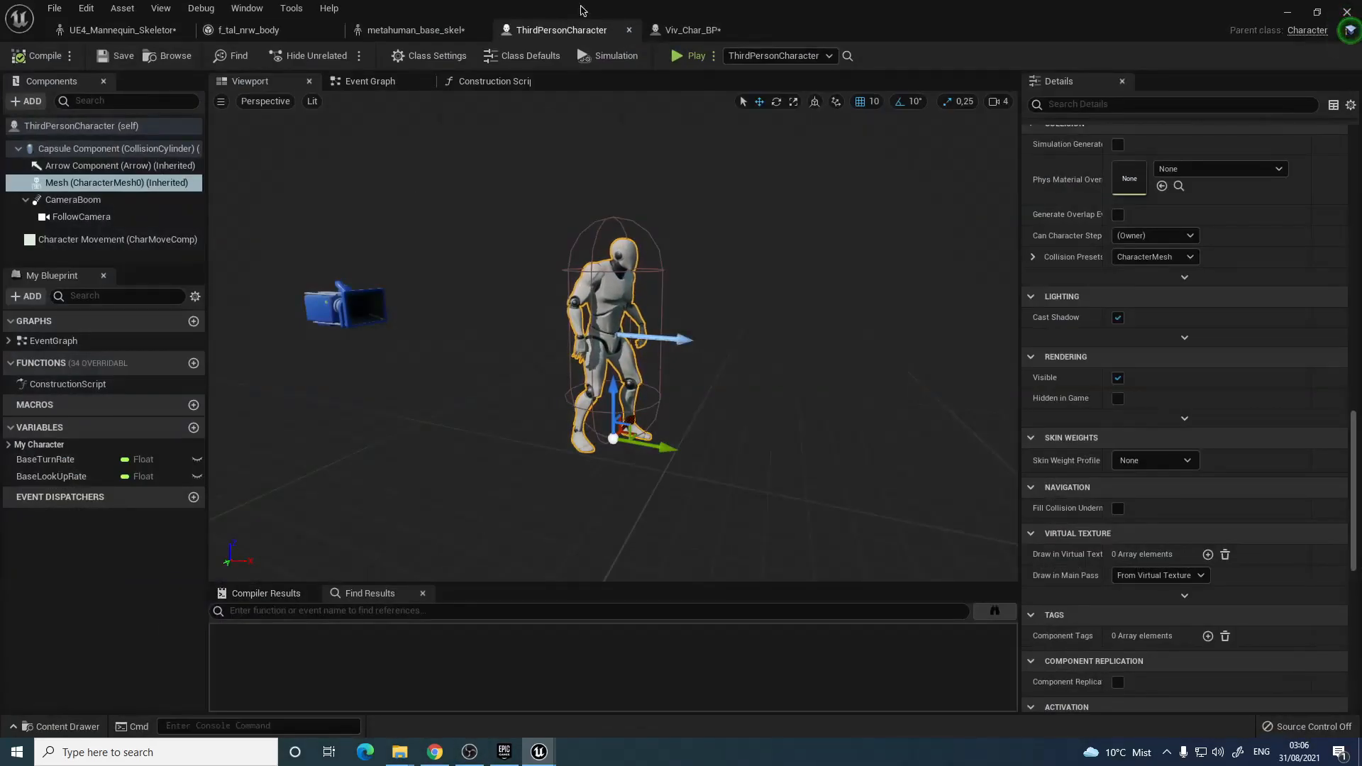
Return to the level editor and go back to the MetaHumans/Vivian content folder
{"action": "left_click", "coordinate": [1288, 12]}
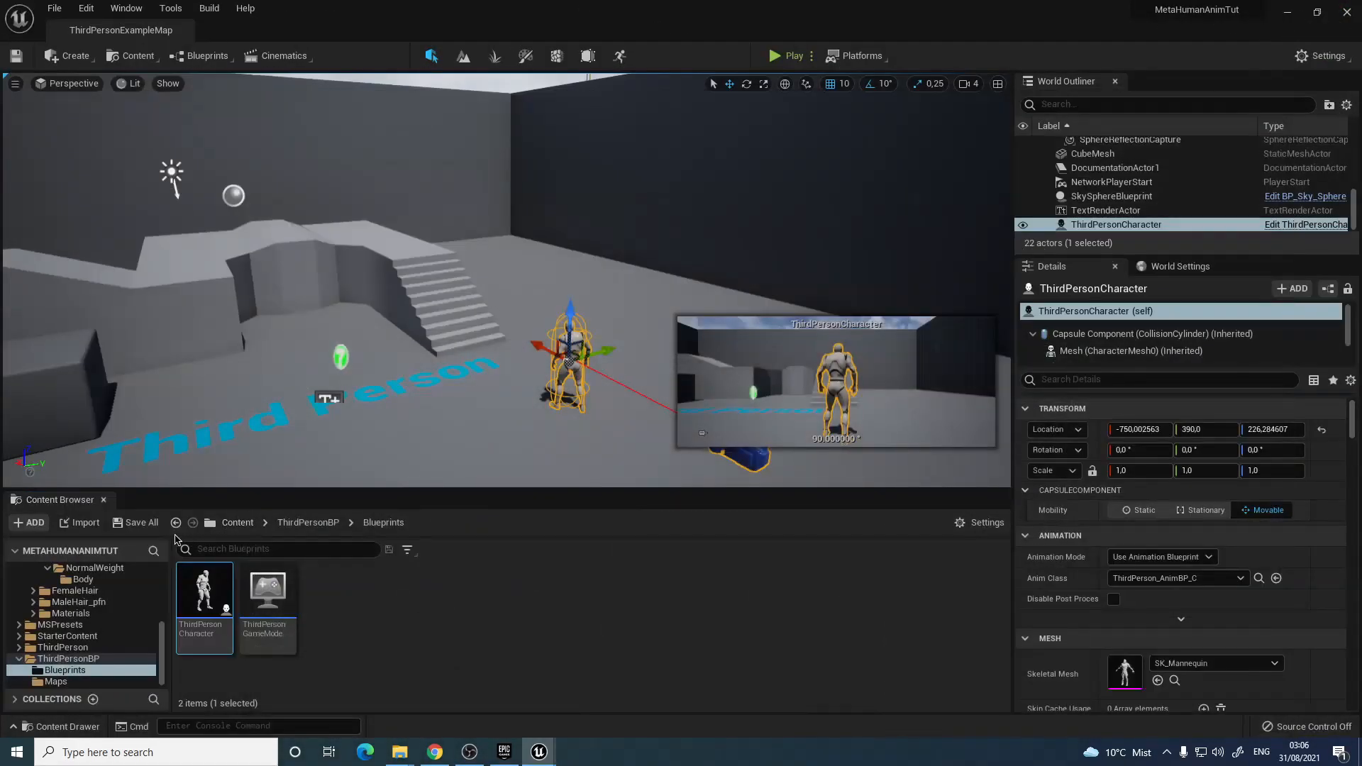
{"action": "left_click", "coordinate": [175, 522]}
{"action": "left_click", "coordinate": [175, 523]}
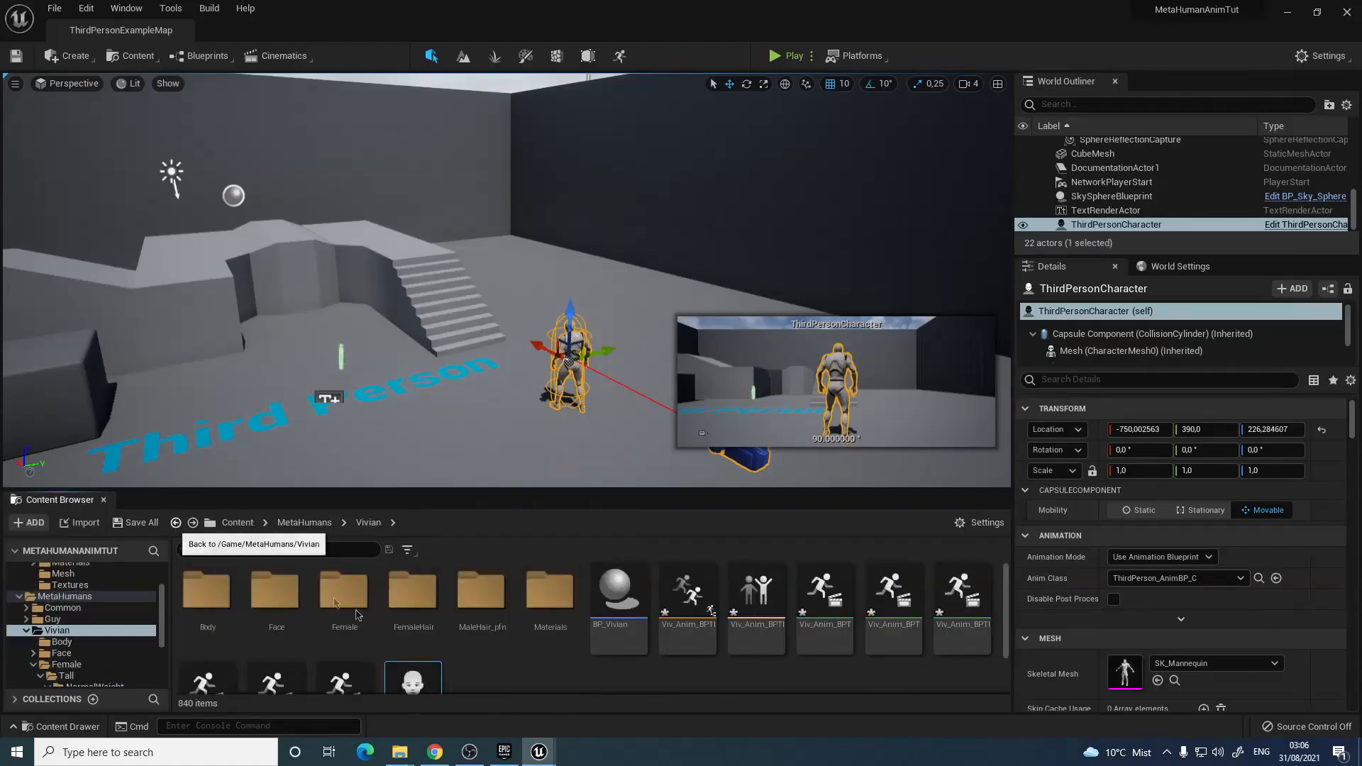
Switch back to the ThirdPersonCharacter blueprint and display its event graph with all node groups in view
{"action": "mouse_move", "coordinate": [539, 752]}
{"action": "left_click", "coordinate": [614, 709]}
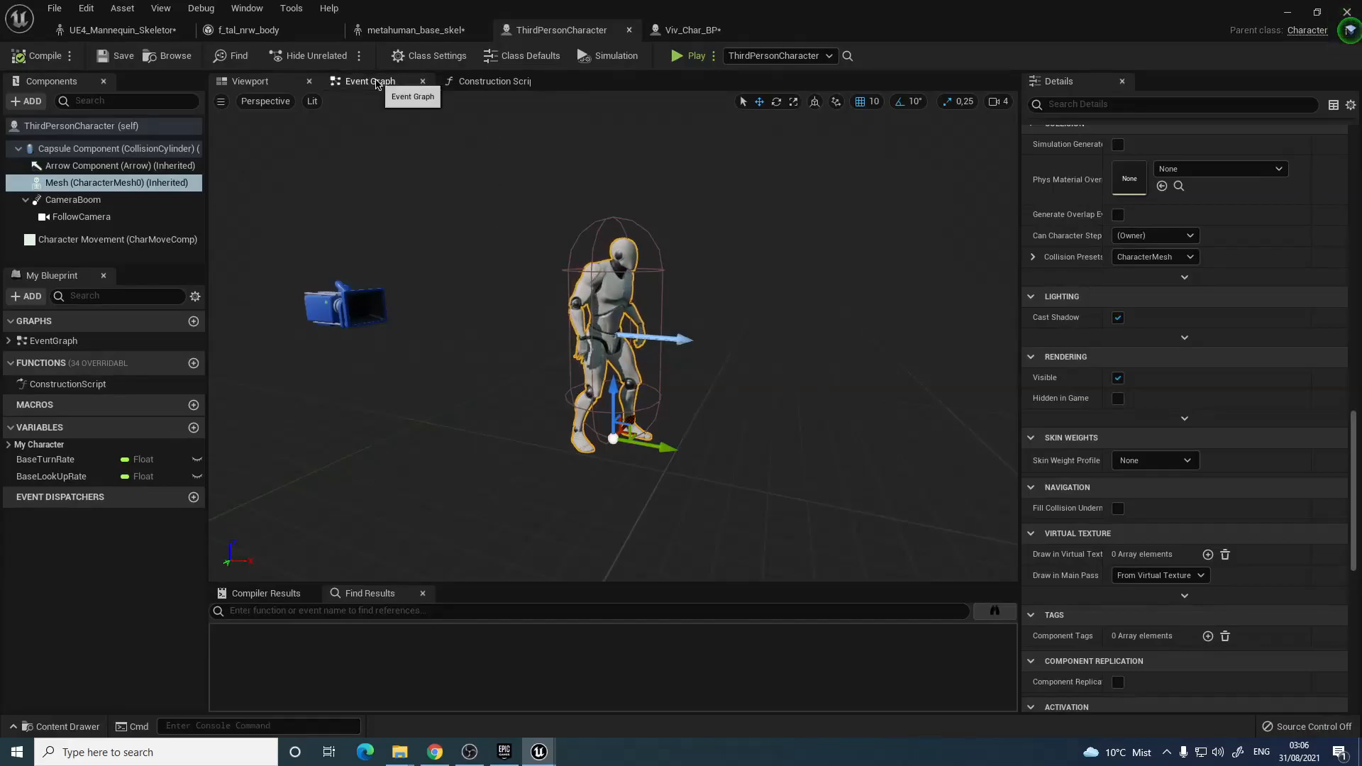
{"action": "left_click", "coordinate": [370, 81]}
{"action": "scroll", "coordinate": [683, 289], "scroll_direction": "down", "scroll_amount": 7}
{"action": "right_click_drag", "start_coordinate": [682, 290], "coordinate": [753, 381]}
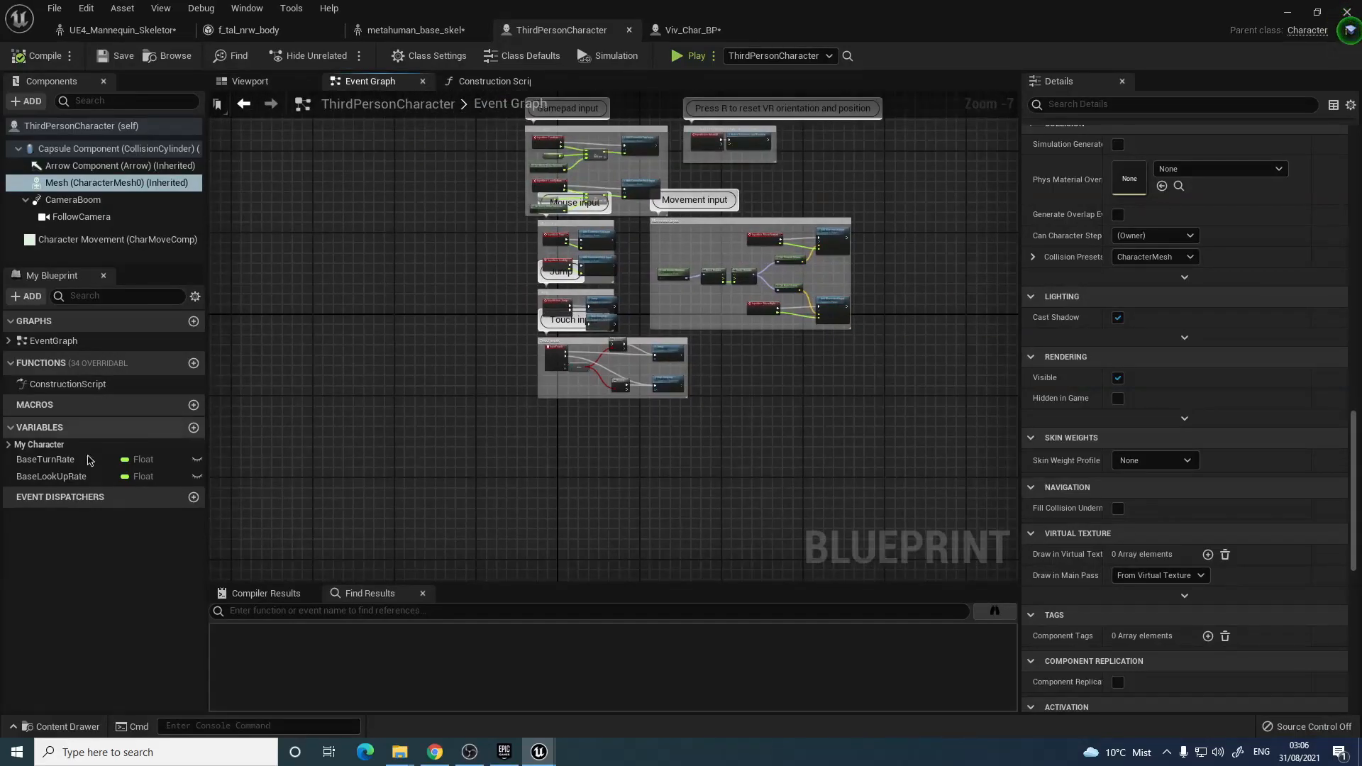
Copy the BaseTurnRate and BaseLookUpRate variables from ThirdPersonCharacter into Viv_Char_BP
{"action": "left_click", "coordinate": [45, 460]}
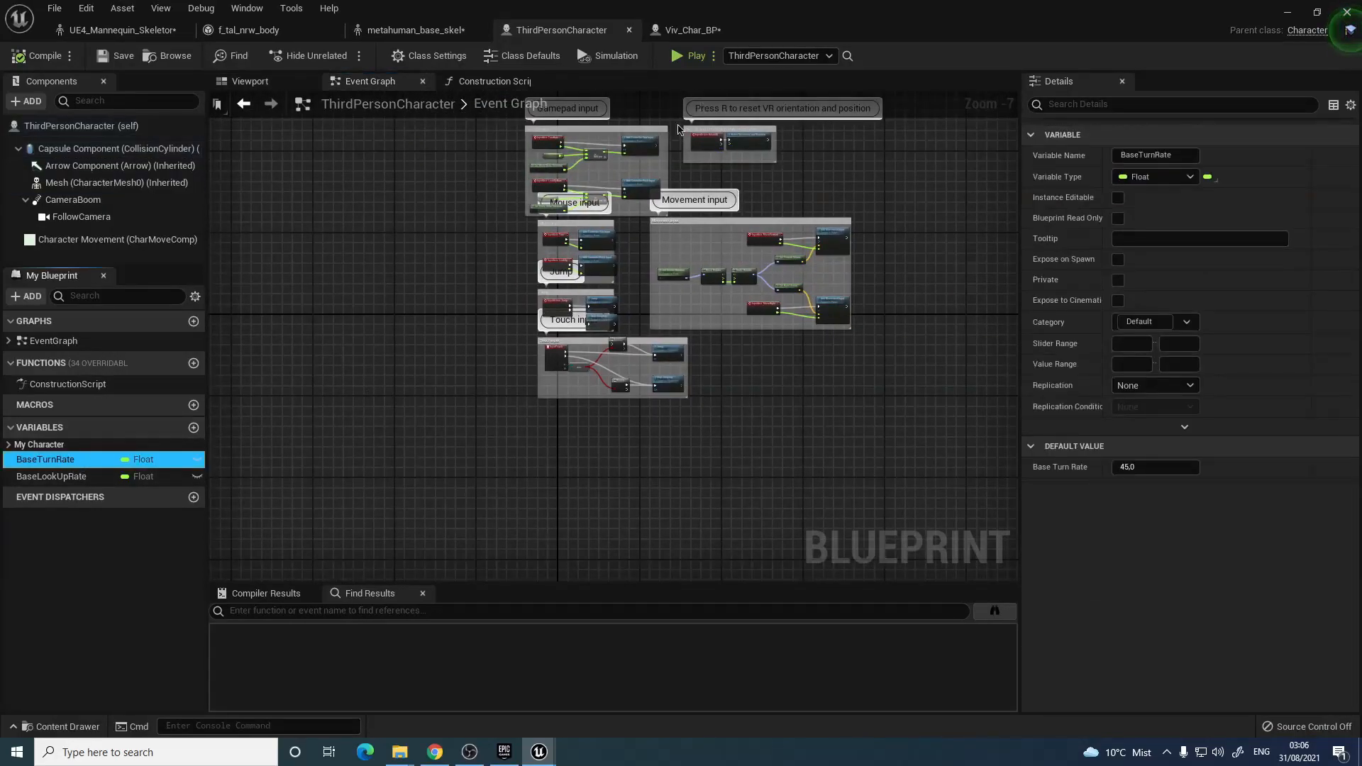
{"action": "left_click", "coordinate": [698, 29]}
{"action": "left_click", "coordinate": [48, 487]}
{"action": "key", "text": "ctrl+v"}
{"action": "left_click", "coordinate": [586, 28]}
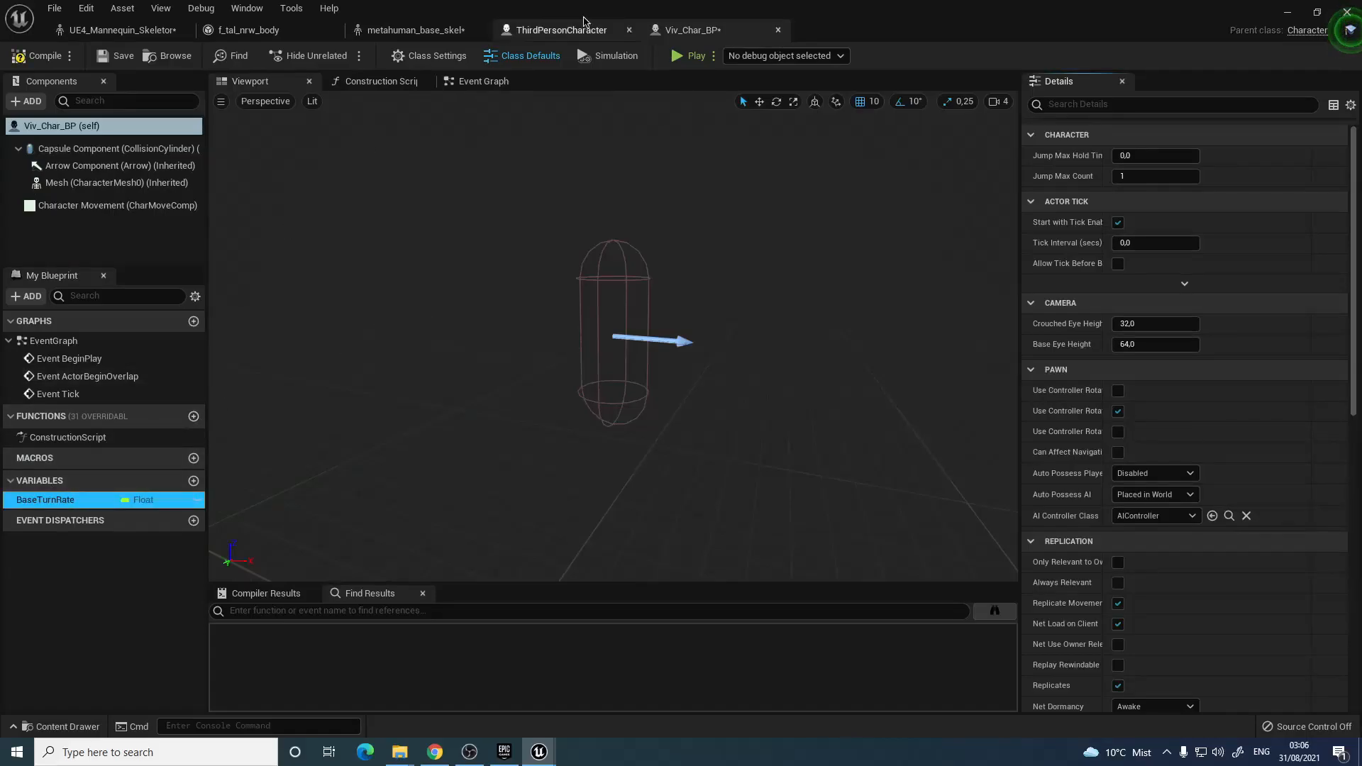
{"action": "left_click", "coordinate": [60, 478]}
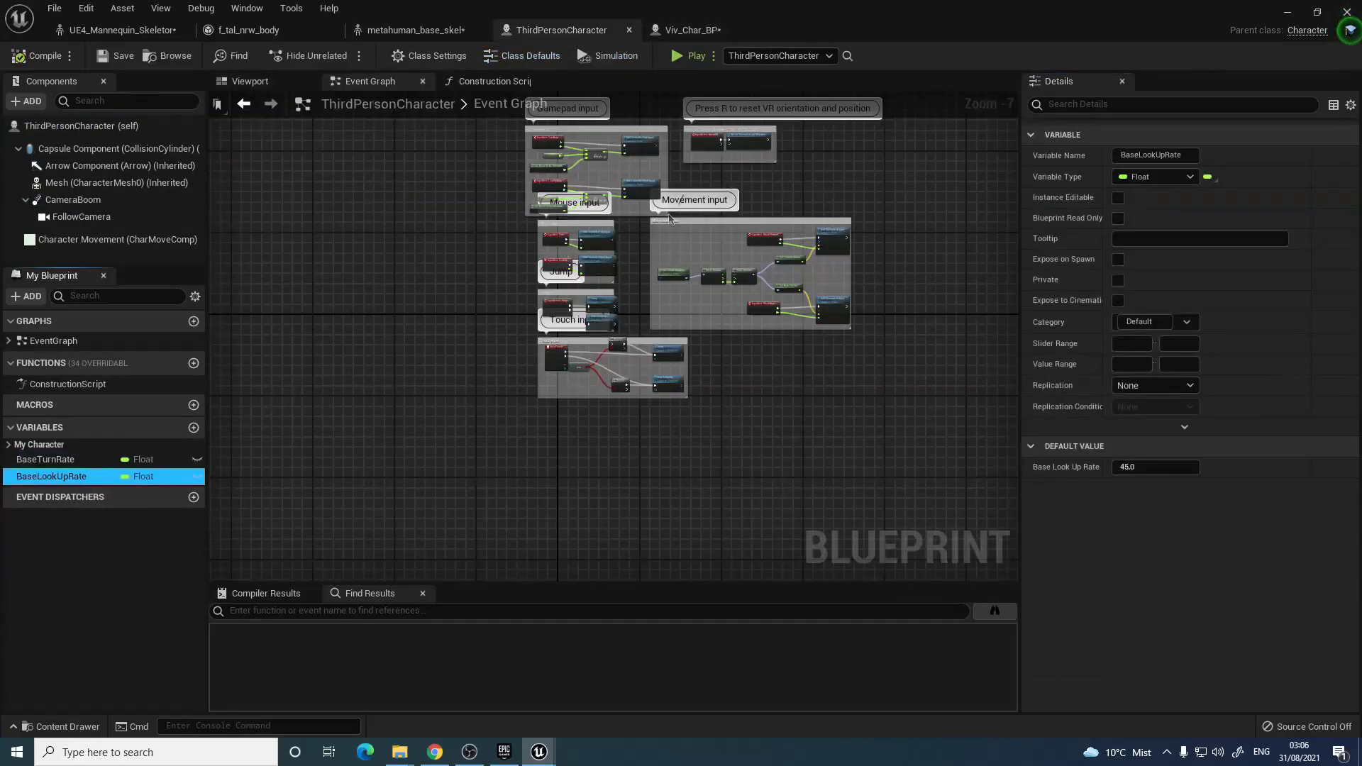
{"action": "left_click", "coordinate": [688, 30]}
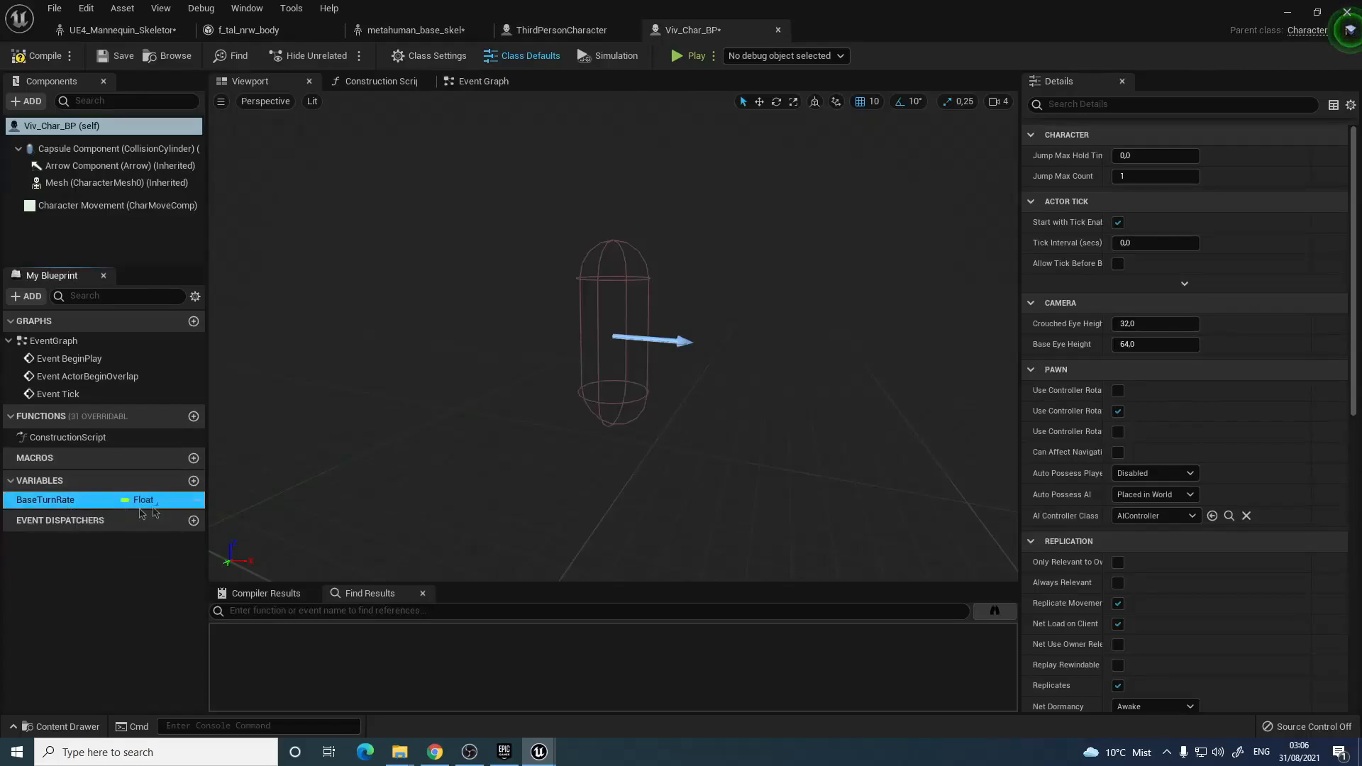
{"action": "key", "text": "ctrl+v"}
Copy all the input node groups from ThirdPersonCharacter's event graph into Viv_Char_BP's event graph
{"action": "left_click", "coordinate": [459, 85]}
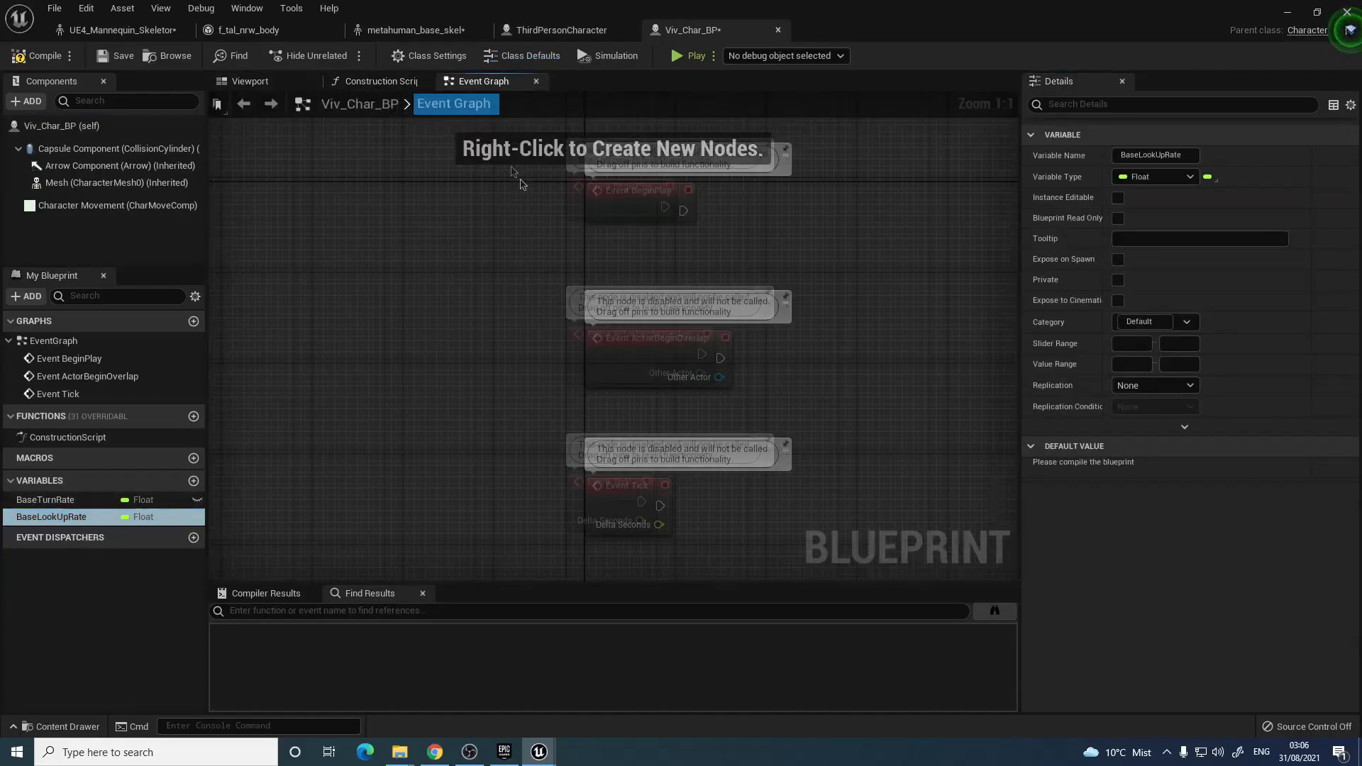
{"action": "left_click", "coordinate": [566, 32]}
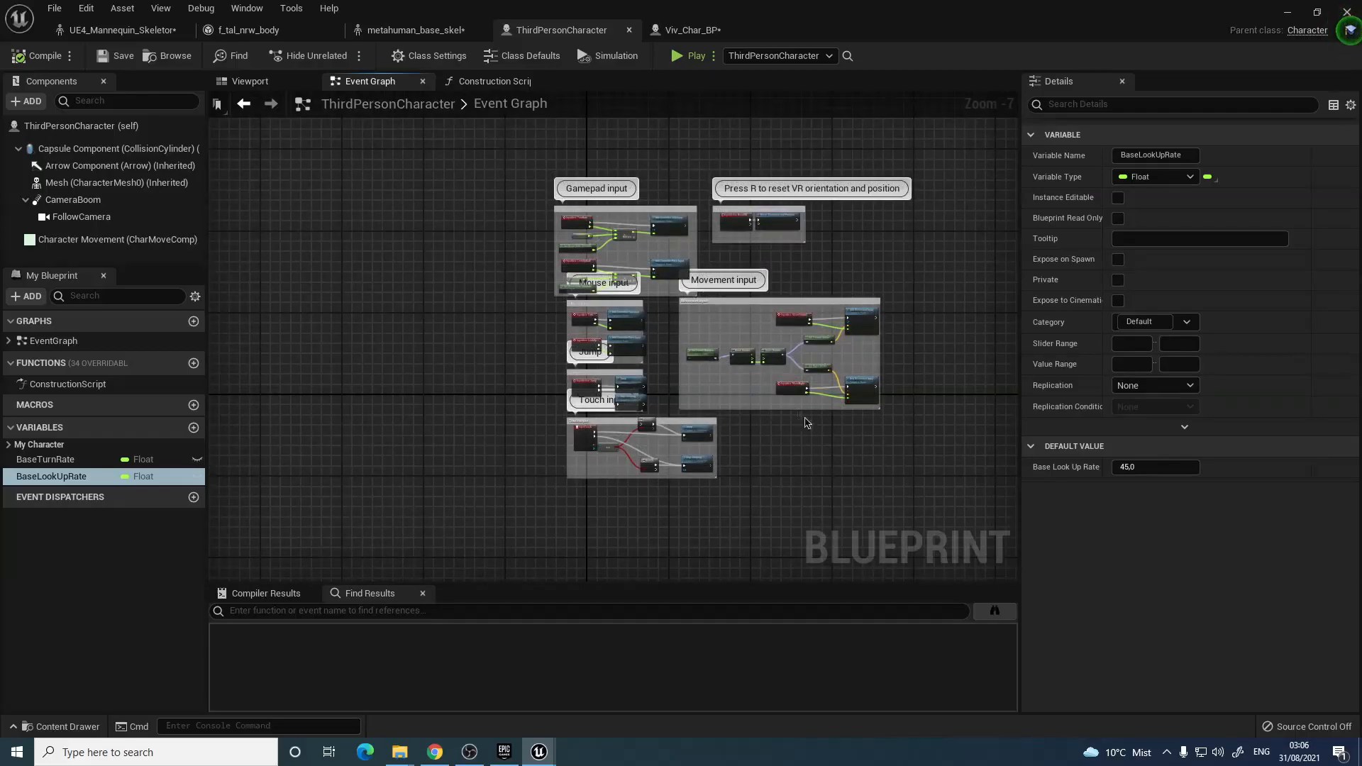
{"action": "key", "text": "ctrl+a"}
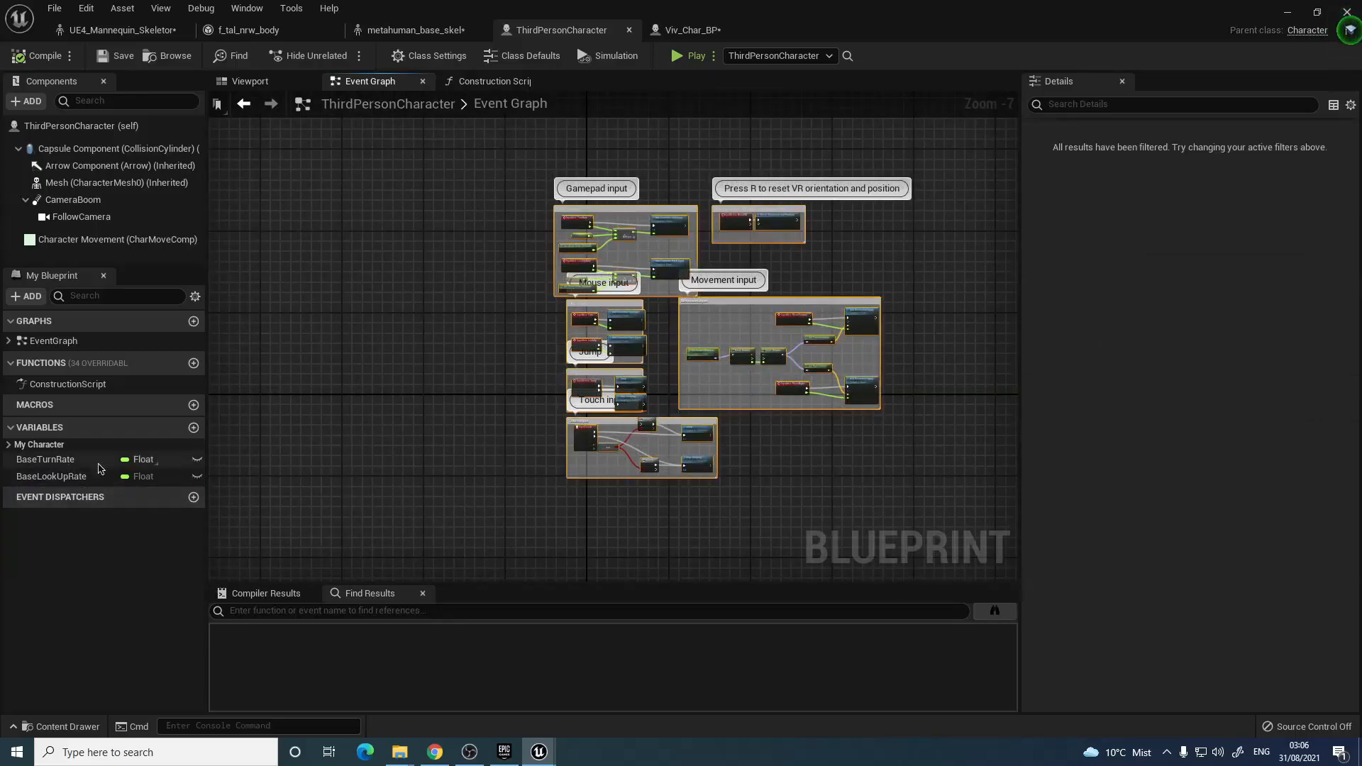
{"action": "left_click", "coordinate": [691, 30]}
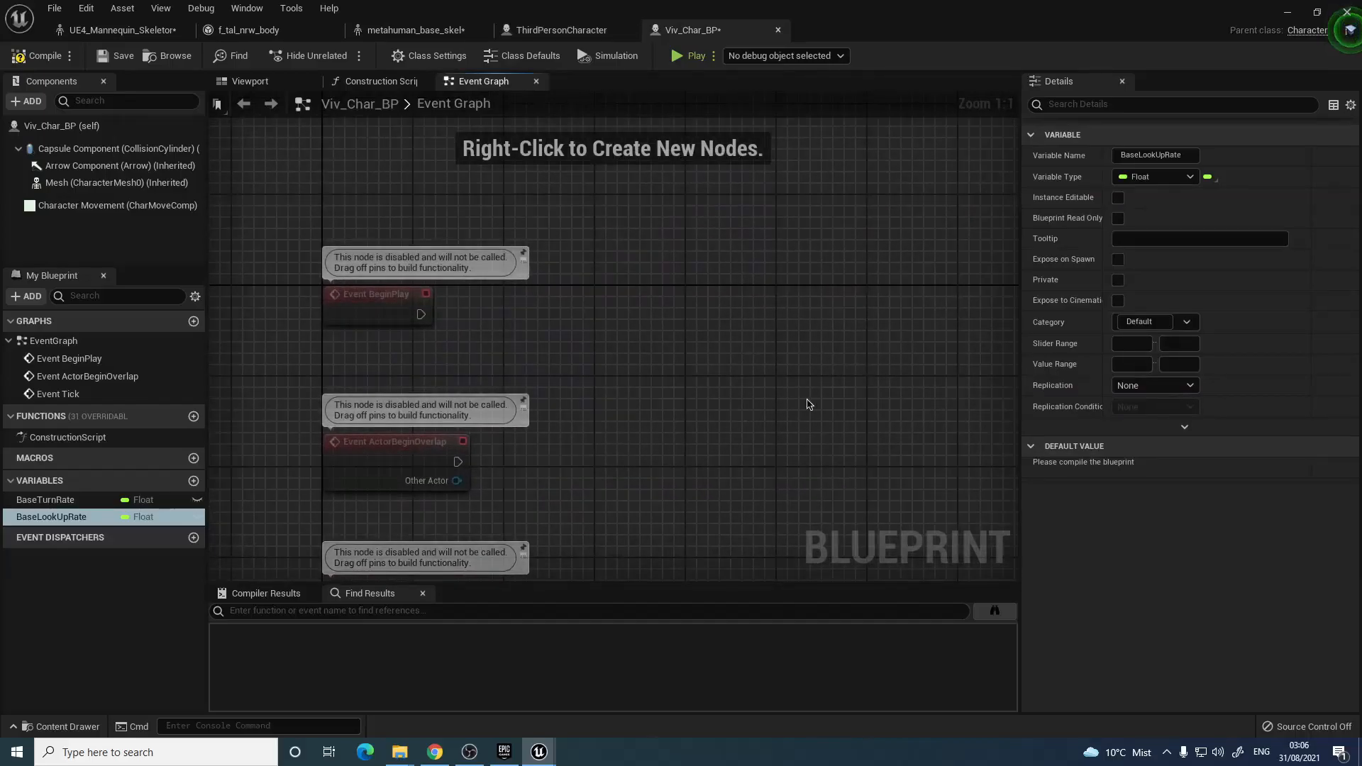
{"action": "key", "text": "ctrl+v"}
Delete the disabled BeginPlay, ActorBeginOverlap and Tick event nodes from Viv_Char_BP's event graph
{"action": "right_click_drag", "start_coordinate": [750, 400], "coordinate": [871, 254]}
{"action": "left_click_drag", "start_coordinate": [516, 537], "coordinate": [403, 372]}
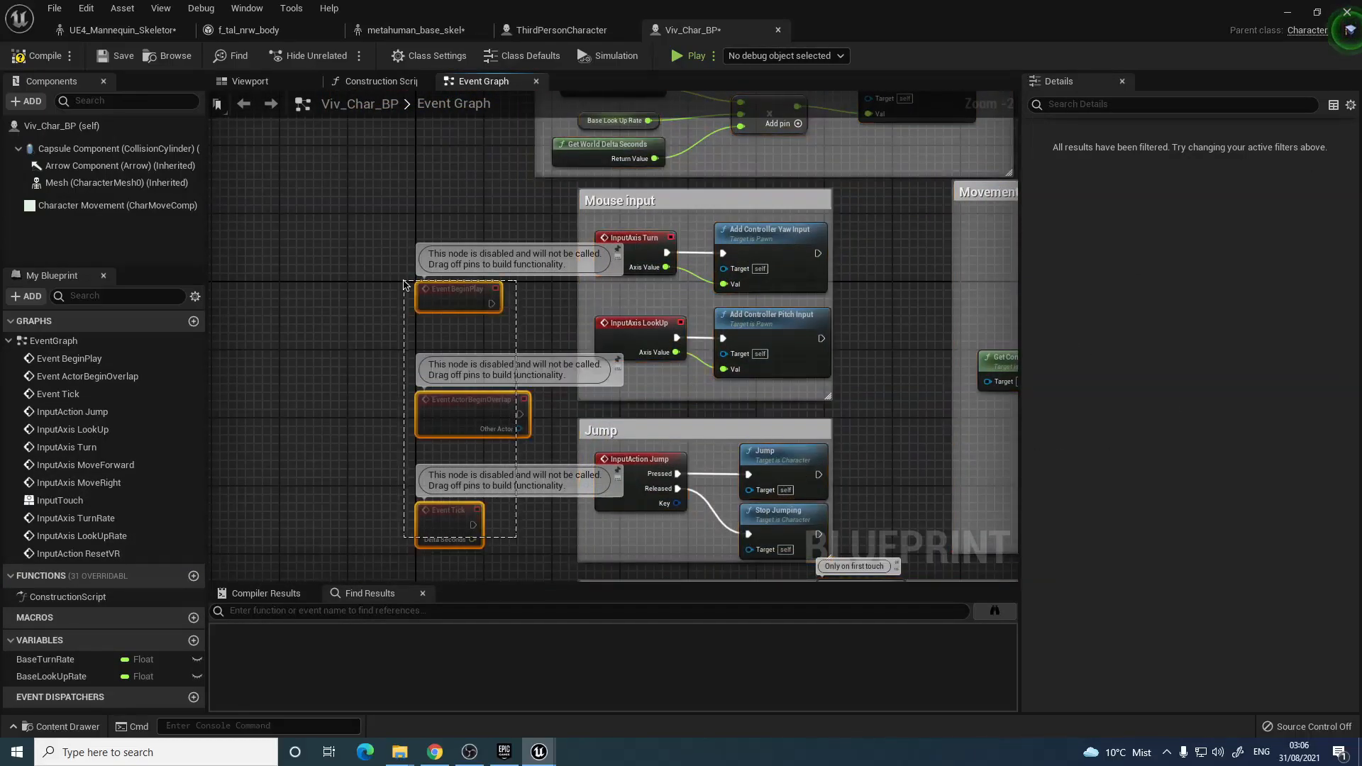
{"action": "left_click_drag", "start_coordinate": [403, 284], "coordinate": [405, 285]}
{"action": "left_click", "coordinate": [561, 30]}
{"action": "scroll", "coordinate": [516, 330], "scroll_direction": "down", "scroll_amount": 3}
{"action": "left_click", "coordinate": [693, 35]}
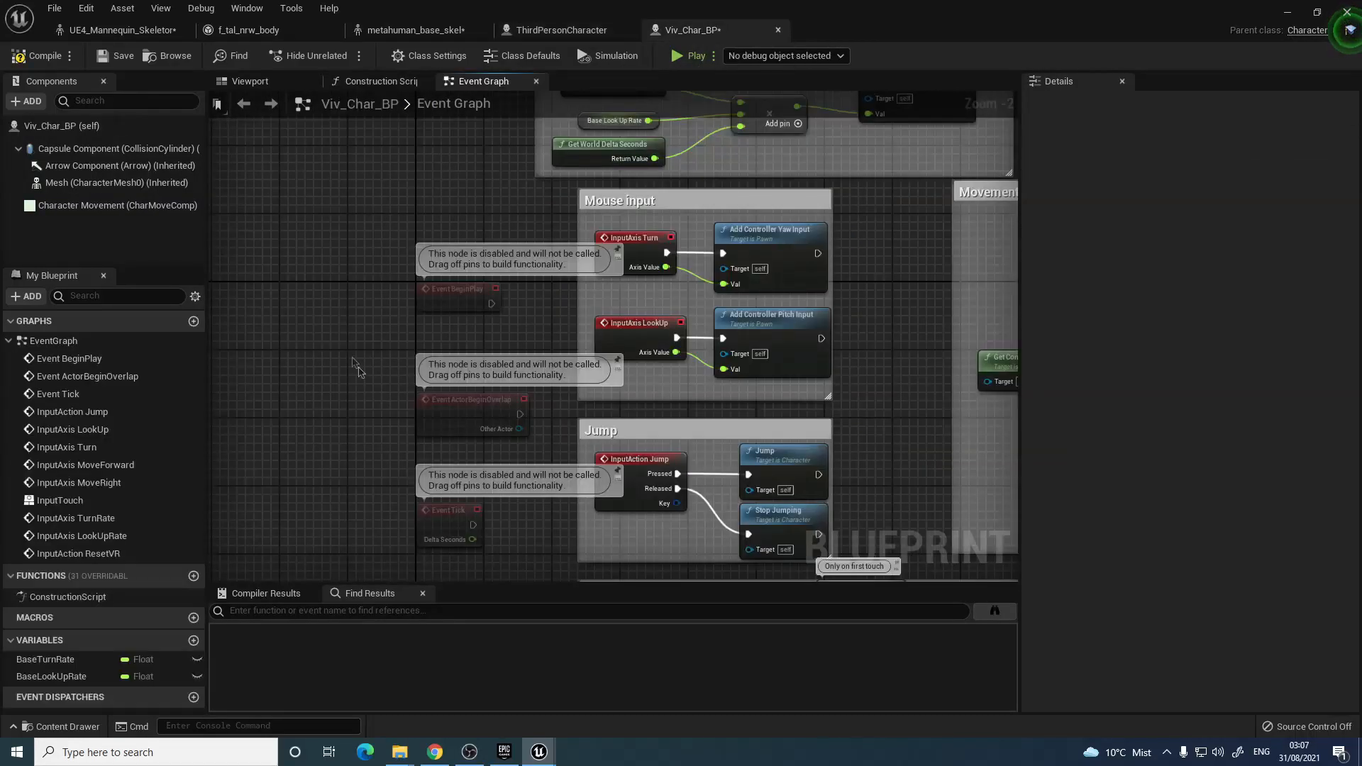
{"action": "right_click_drag", "start_coordinate": [352, 362], "coordinate": [361, 222]}
{"action": "left_click_drag", "start_coordinate": [507, 431], "coordinate": [425, 159]}
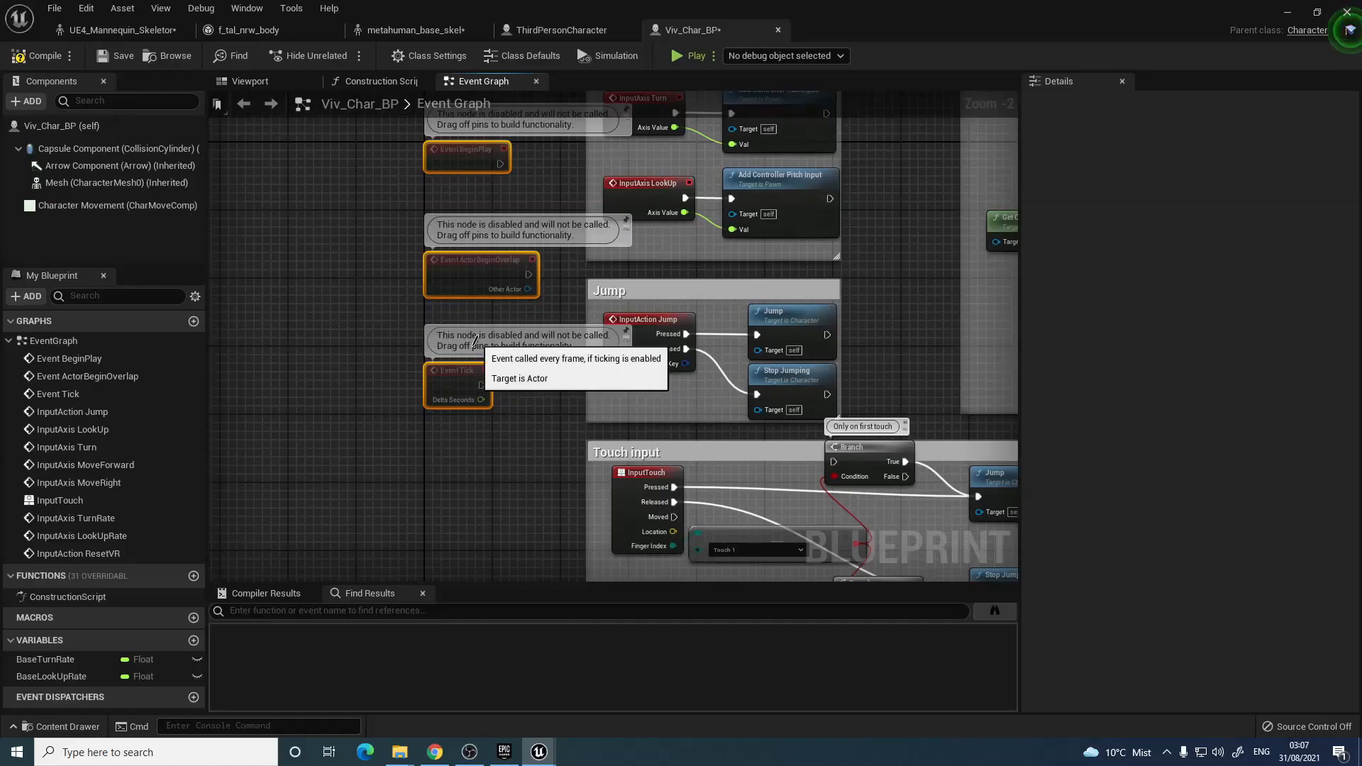
{"action": "key", "text": "Delete"}
{"action": "scroll", "coordinate": [501, 344], "scroll_direction": "down", "scroll_amount": 1}
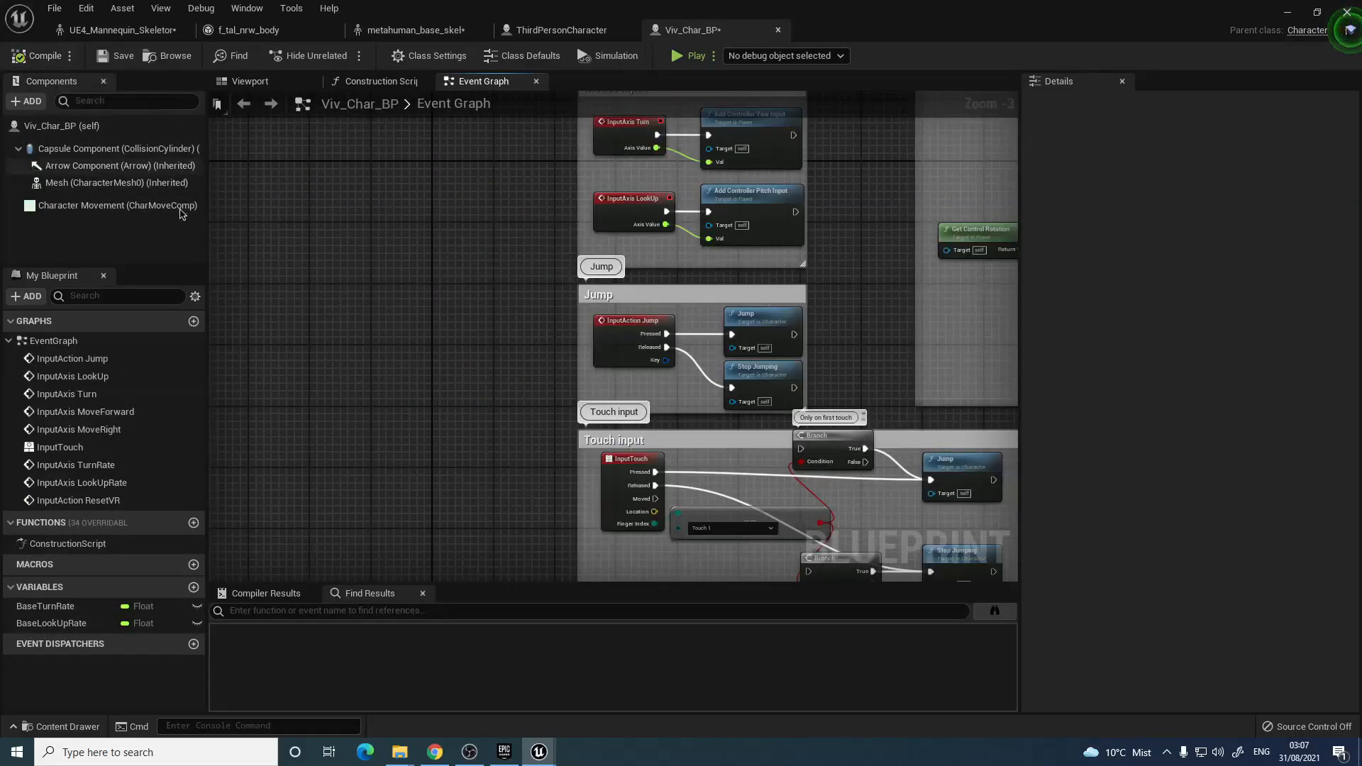
{"action": "right_click_drag", "start_coordinate": [400, 283], "coordinate": [234, 335]}
{"action": "right_click_drag", "start_coordinate": [697, 370], "coordinate": [609, 445]}
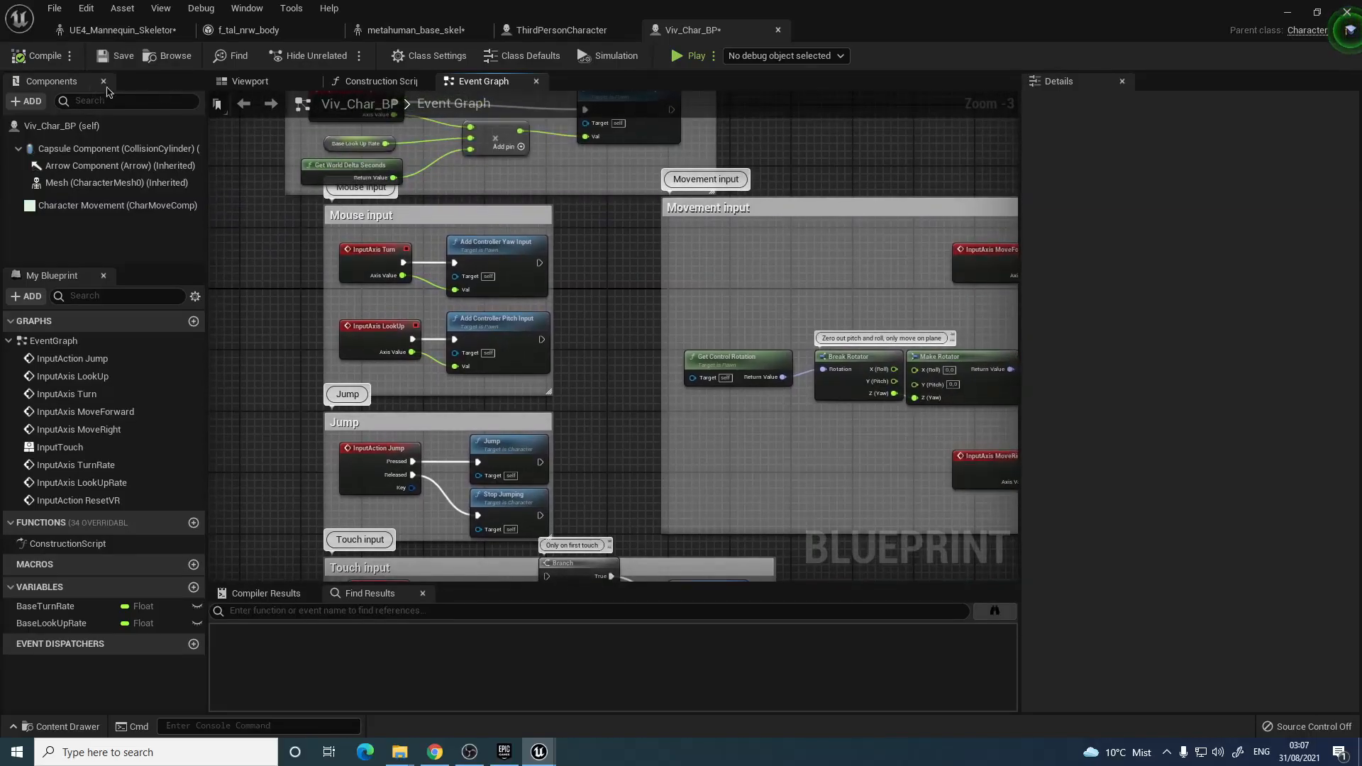
Return to the level editor and override the level's game mode with ThirdPersonGameMode in the World Settings
{"action": "left_click", "coordinate": [1292, 19]}
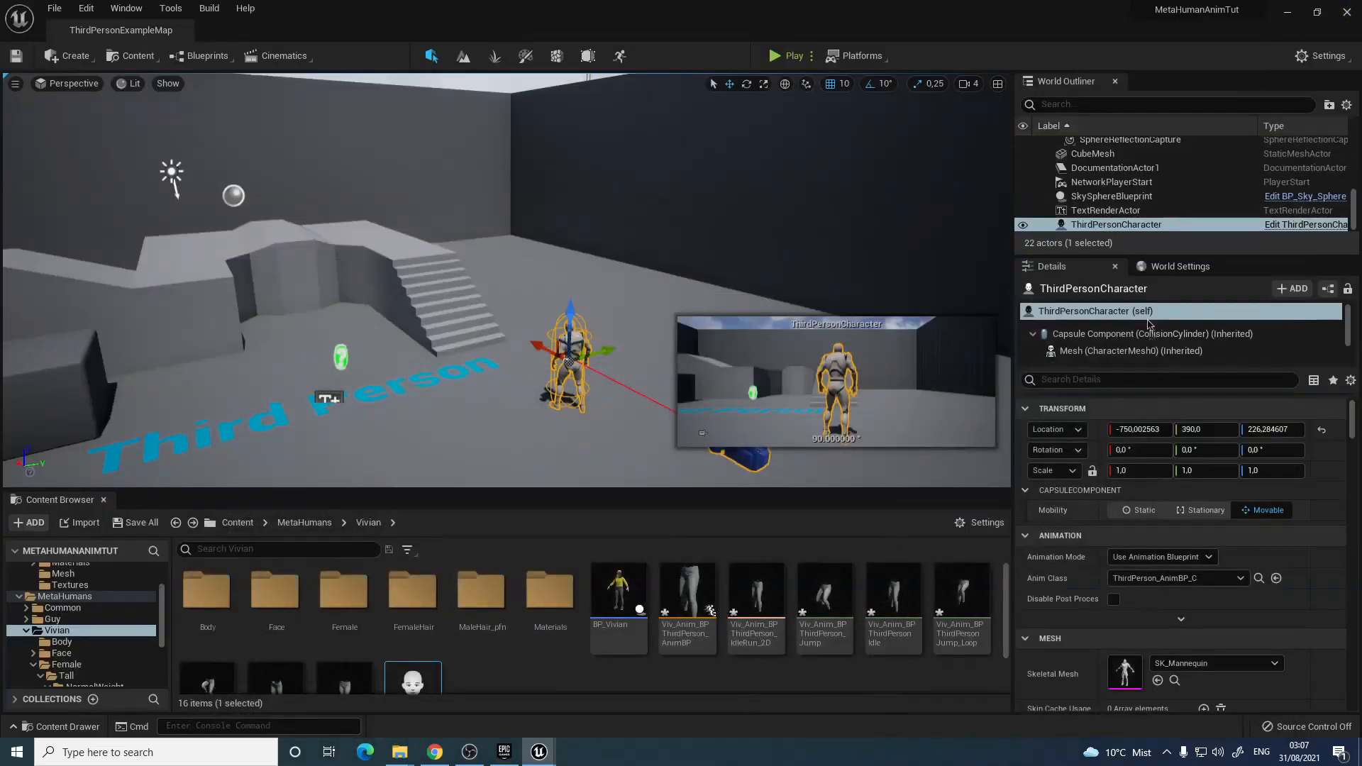
{"action": "left_click", "coordinate": [1197, 268]}
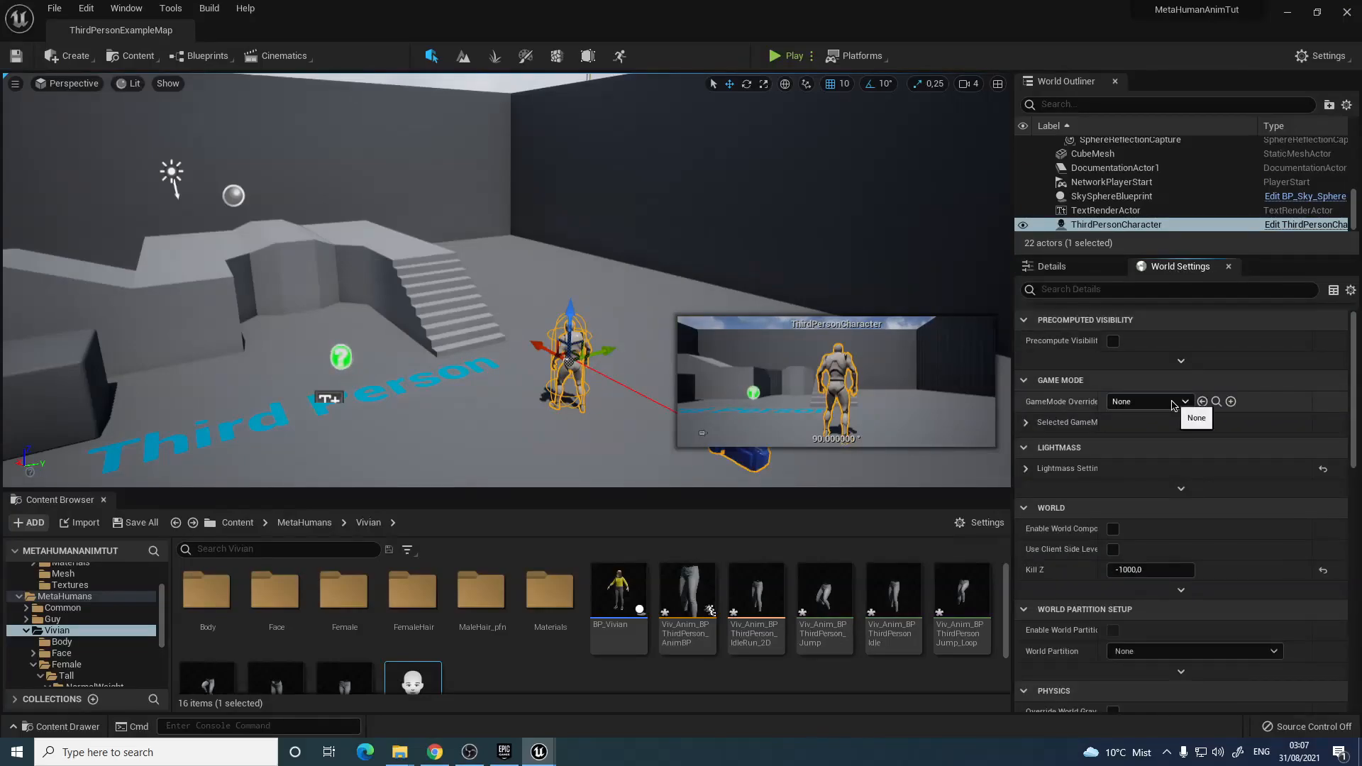
{"action": "left_click", "coordinate": [1058, 425]}
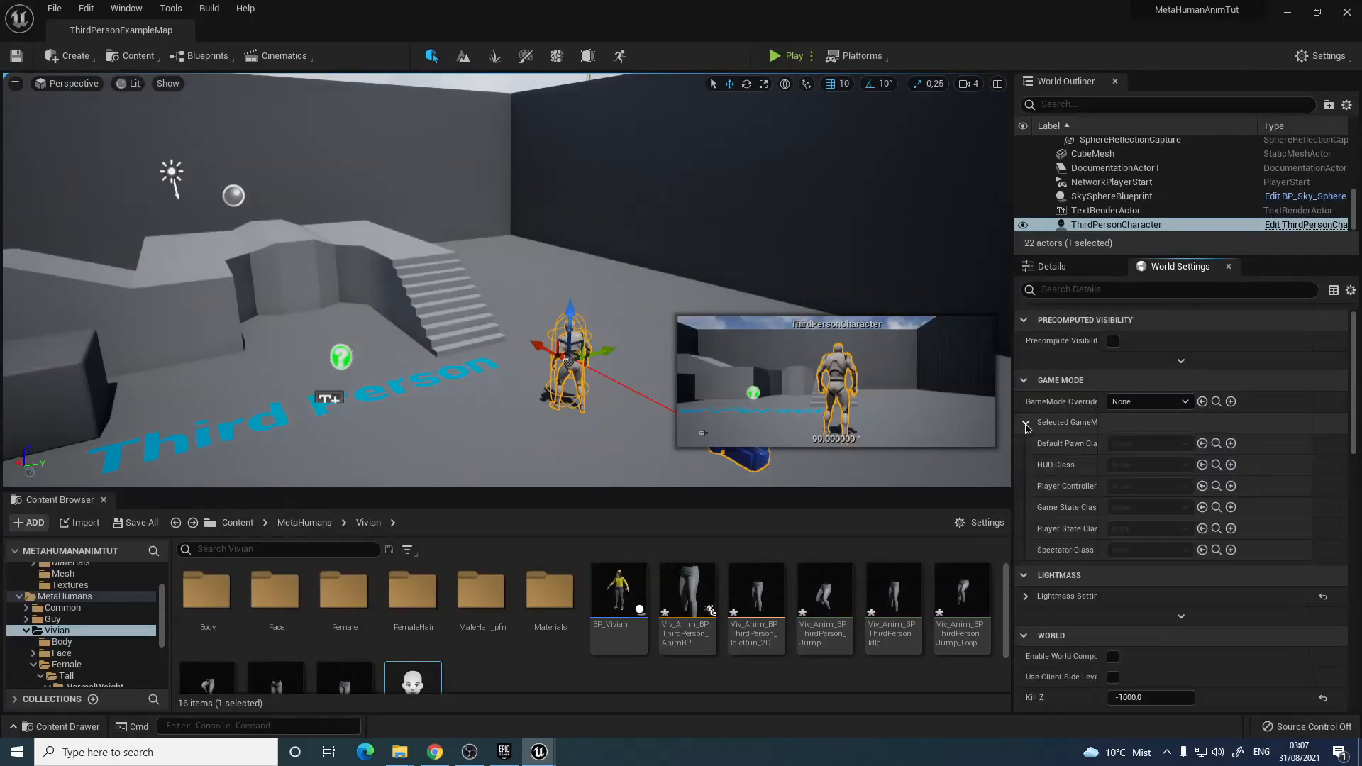
{"action": "left_click", "coordinate": [1166, 403]}
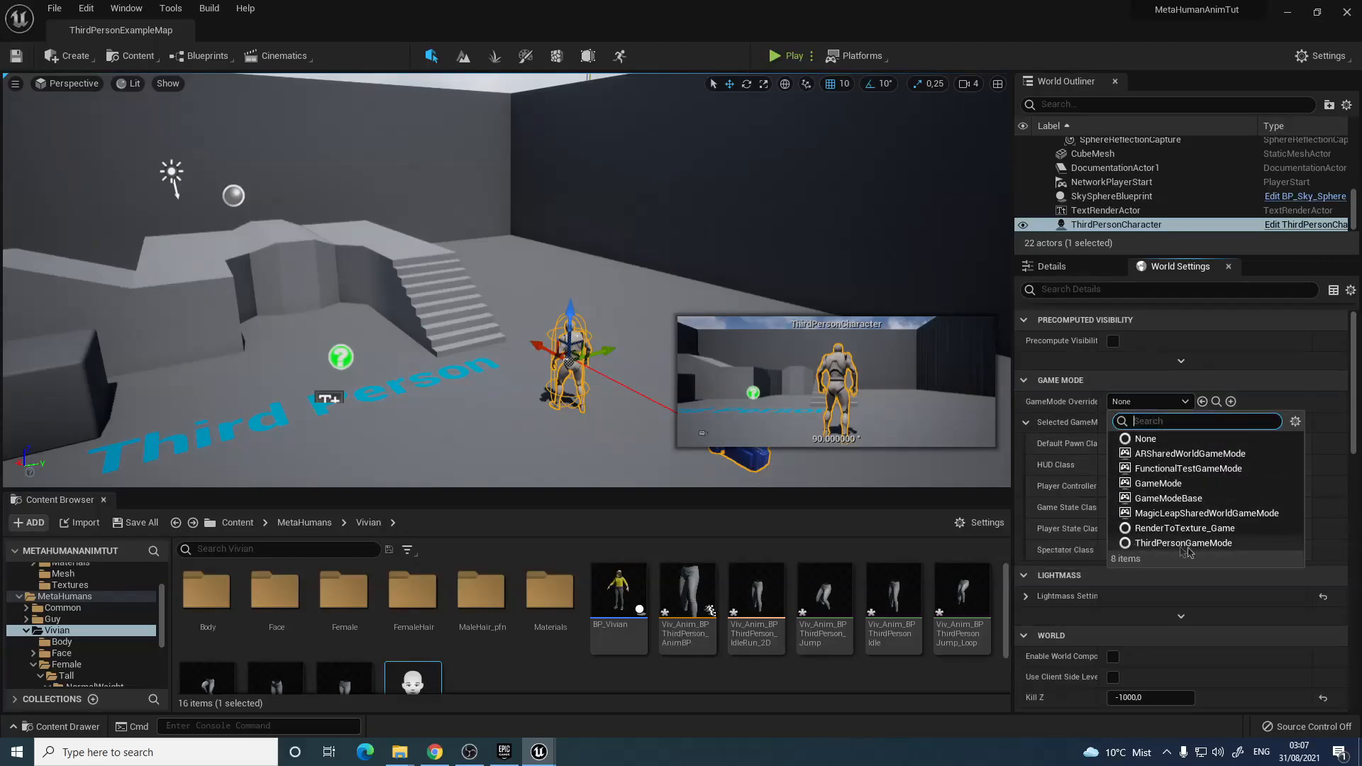
{"action": "left_click", "coordinate": [1192, 542]}
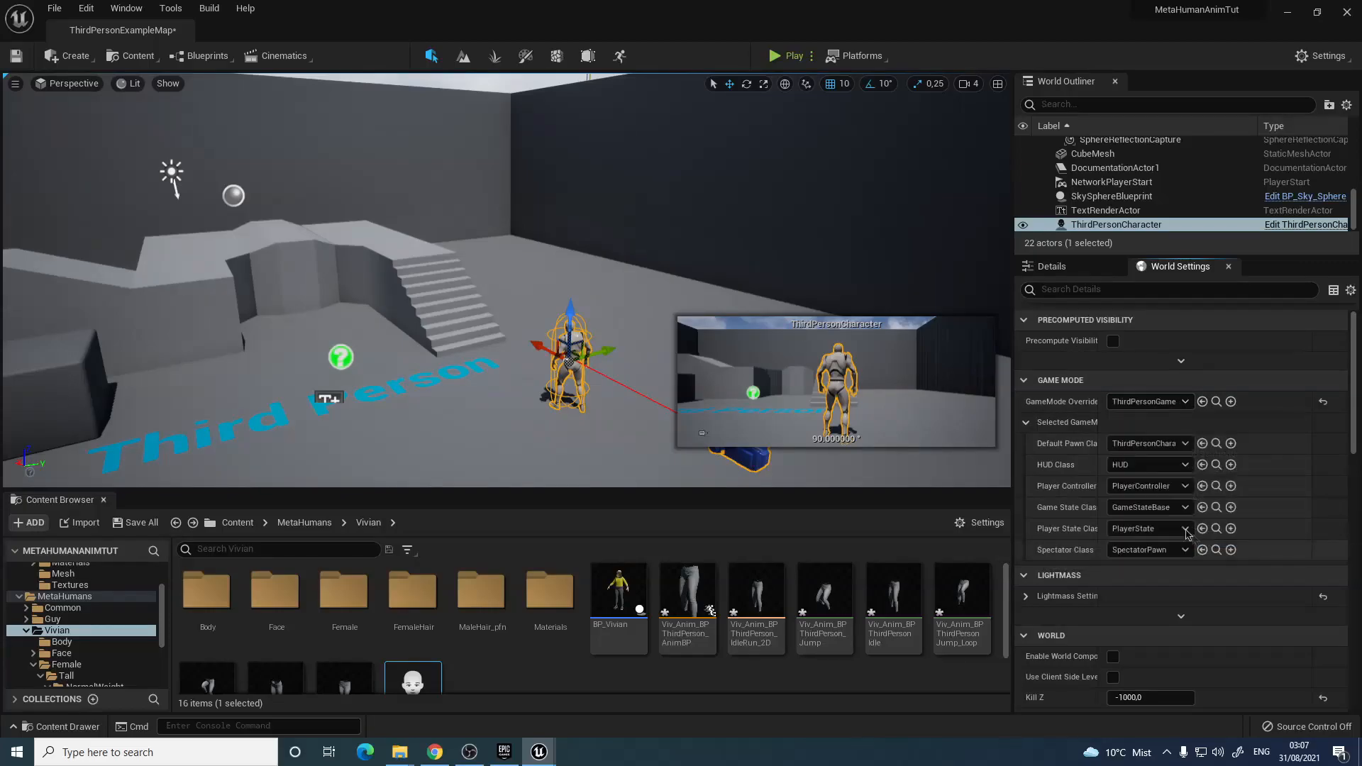
Set the selected game mode's default pawn class to Viv_Char_BP
{"action": "left_click_drag", "start_coordinate": [1102, 447], "coordinate": [1121, 448]}
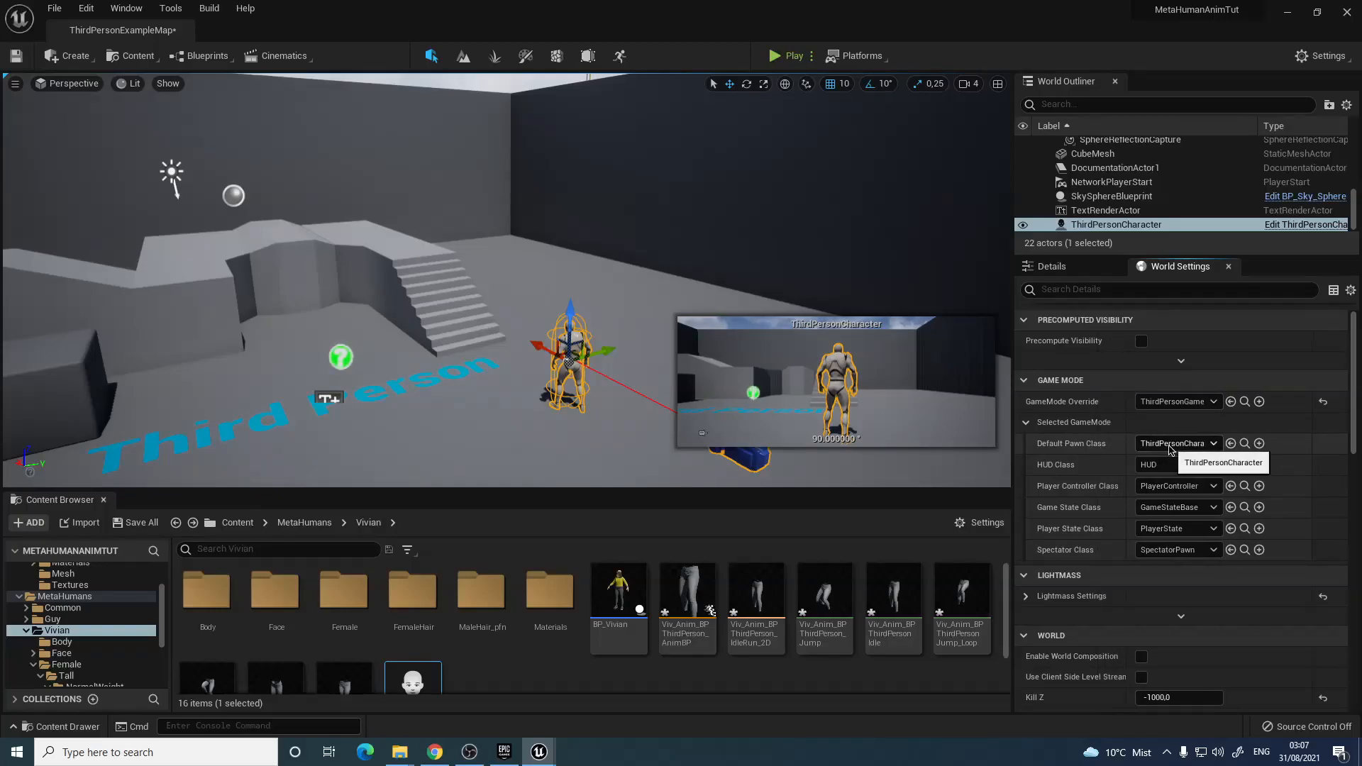
{"action": "left_click", "coordinate": [1173, 444]}
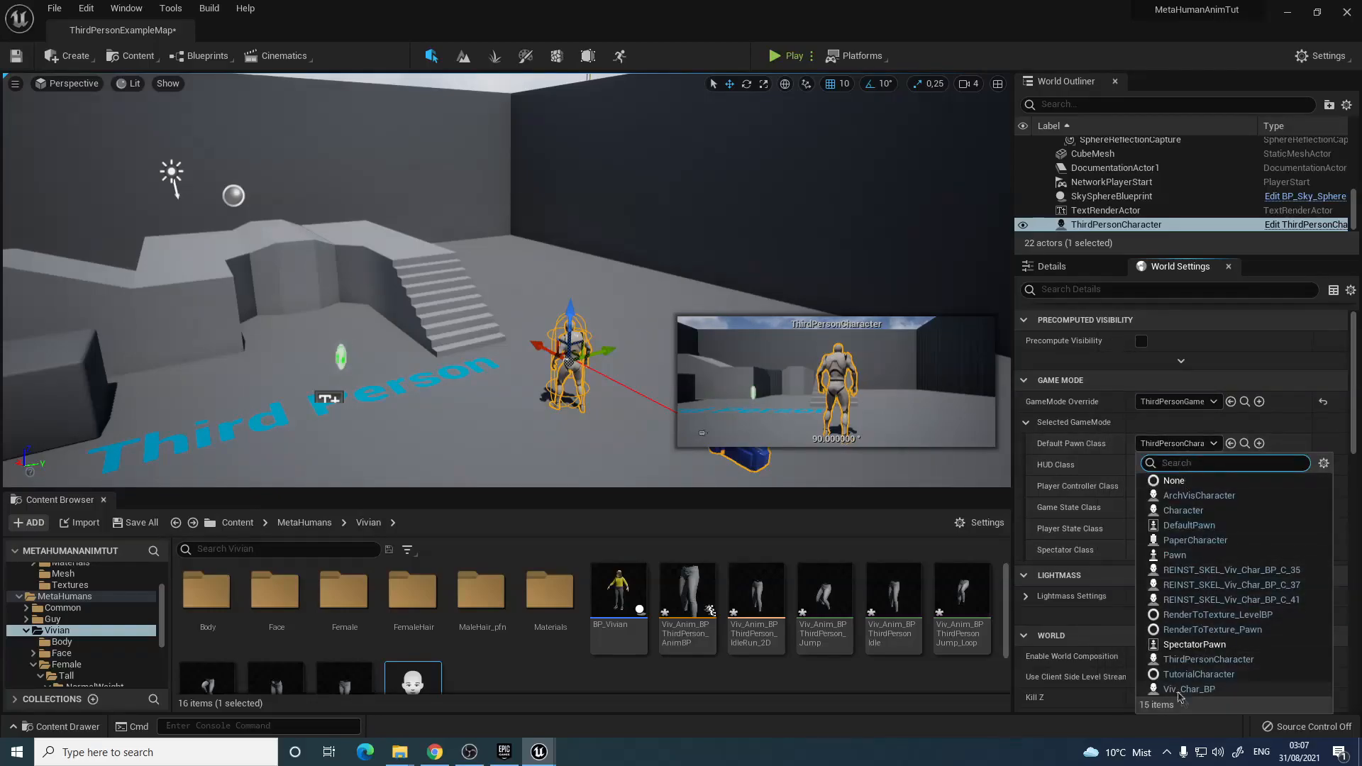
{"action": "left_click", "coordinate": [1194, 693]}
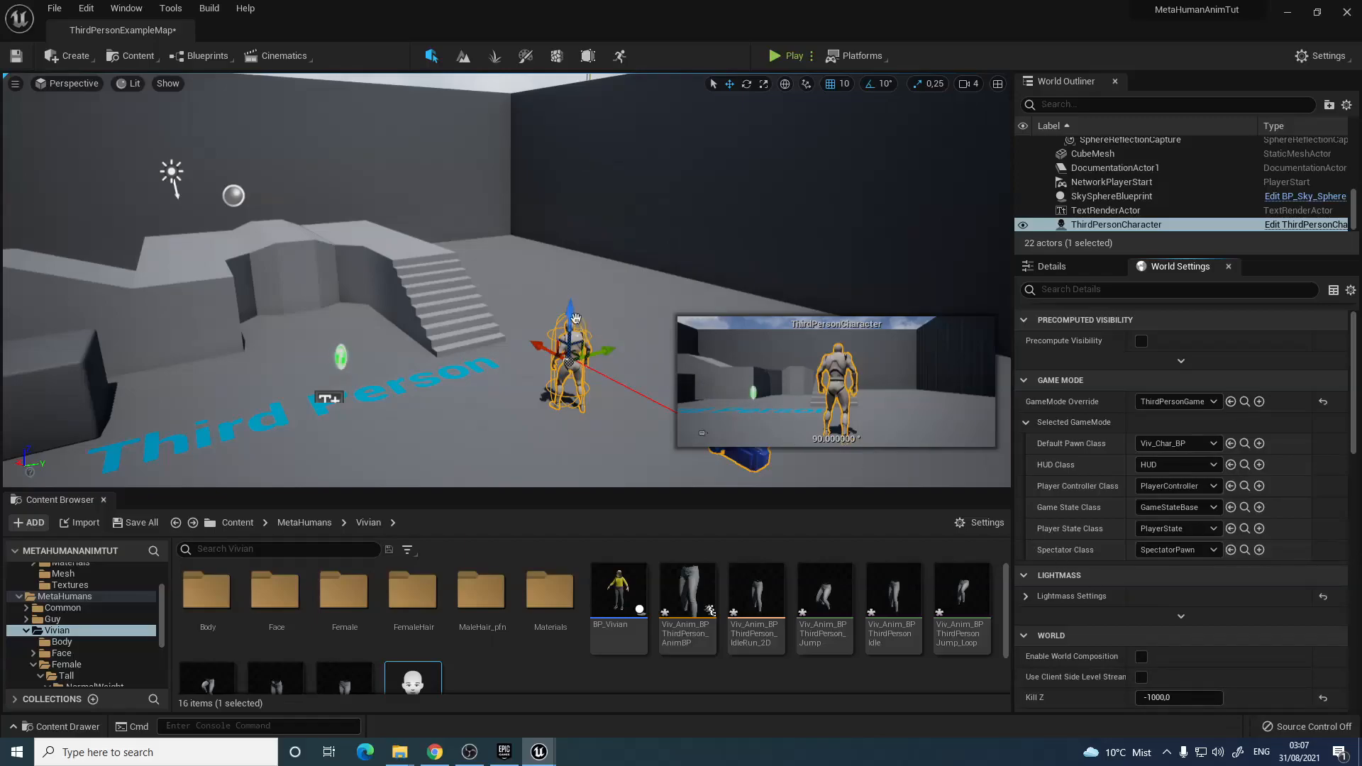
Delete the placed ThirdPersonCharacter from the level and run a short play test
{"action": "left_click_drag", "start_coordinate": [576, 318], "coordinate": [581, 284]}
{"action": "key", "text": "Delete"}
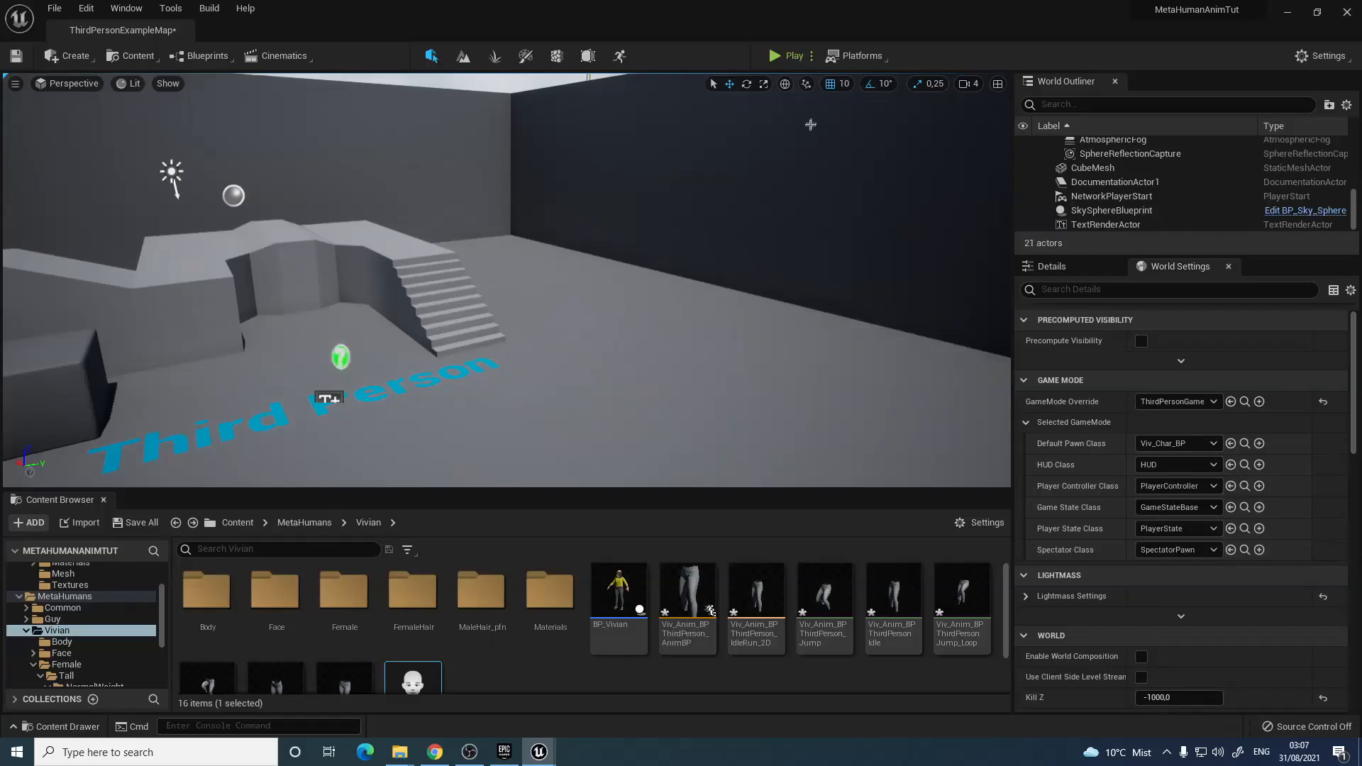
{"action": "left_click", "coordinate": [786, 55]}
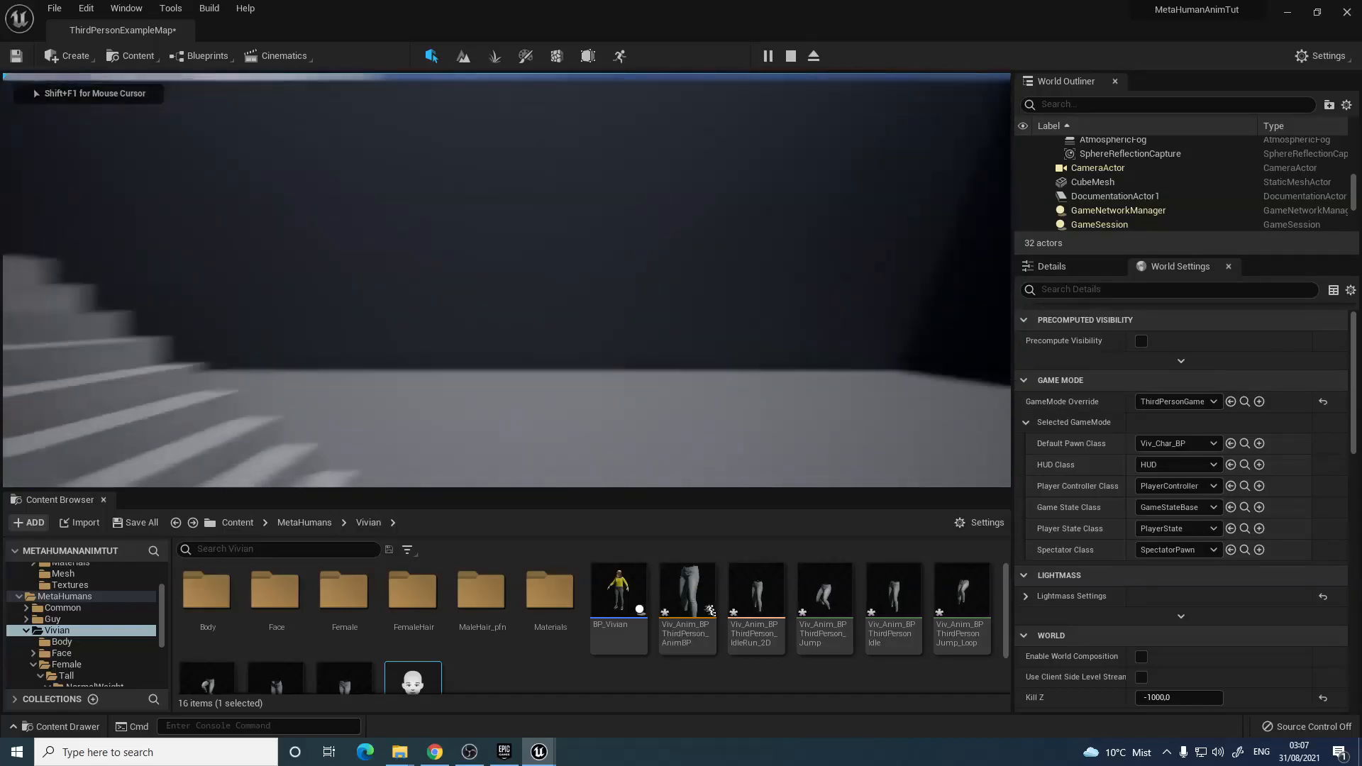
{"action": "key", "text": "Escape"}
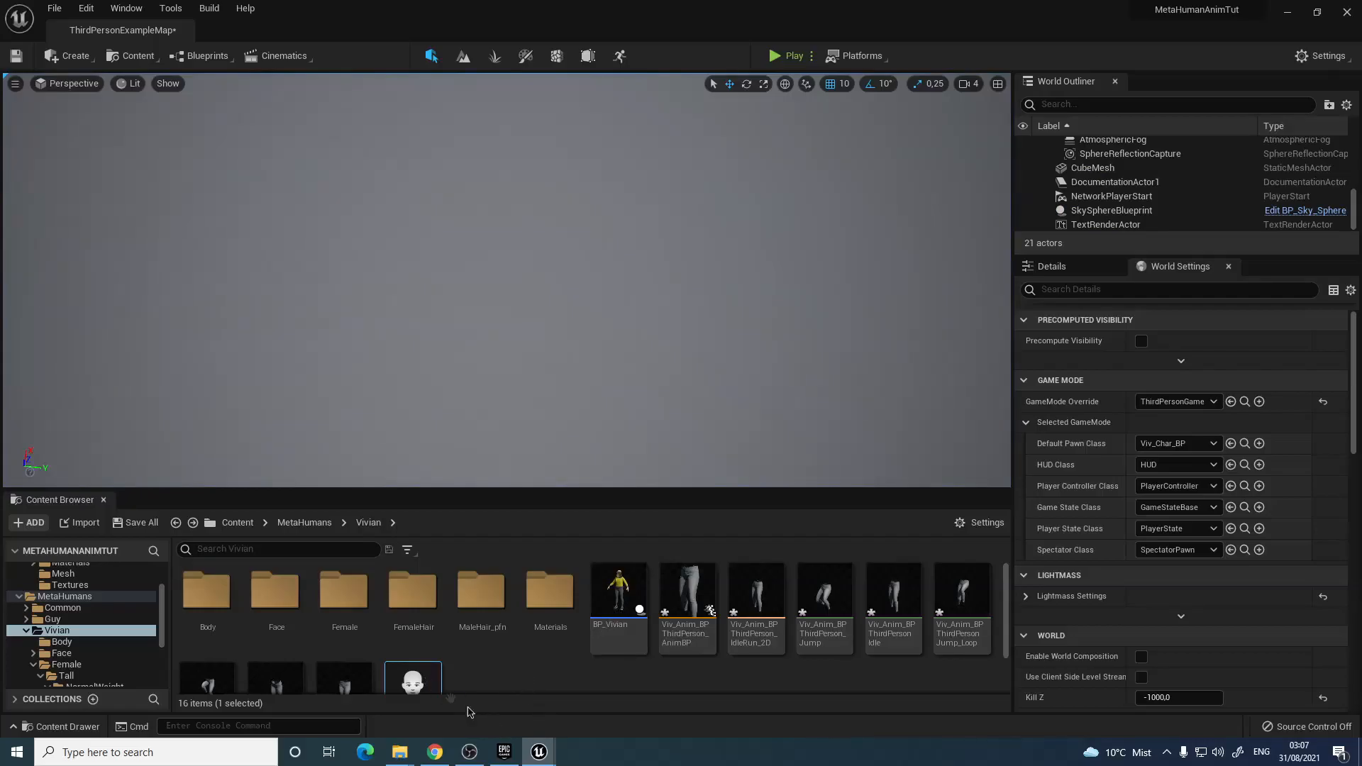
Open the BP_Vivian blueprint from the MetaHumans/Vivian folder in a maximized editor alongside Viv_Char_BP
{"action": "mouse_move", "coordinate": [541, 752]}
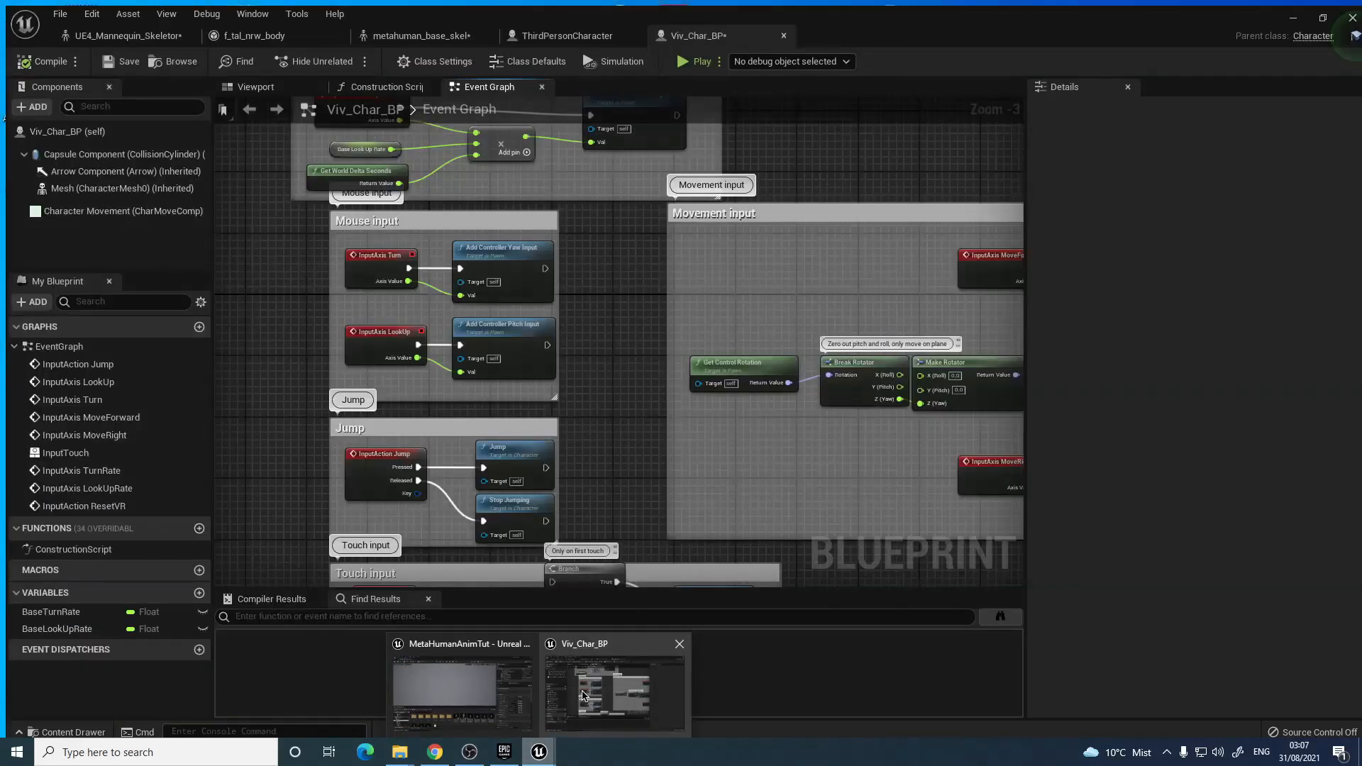
{"action": "left_click", "coordinate": [617, 681]}
{"action": "left_click", "coordinate": [252, 82]}
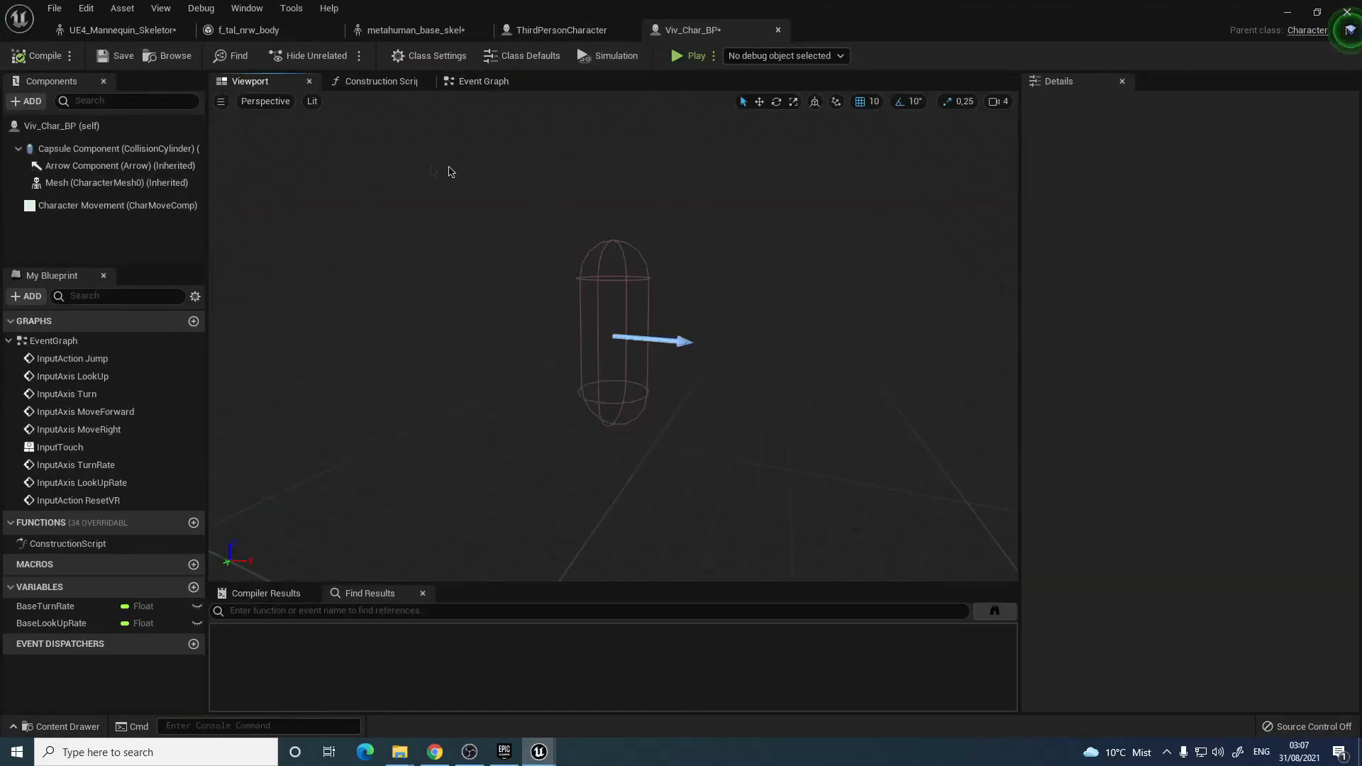
{"action": "left_click", "coordinate": [1330, 20]}
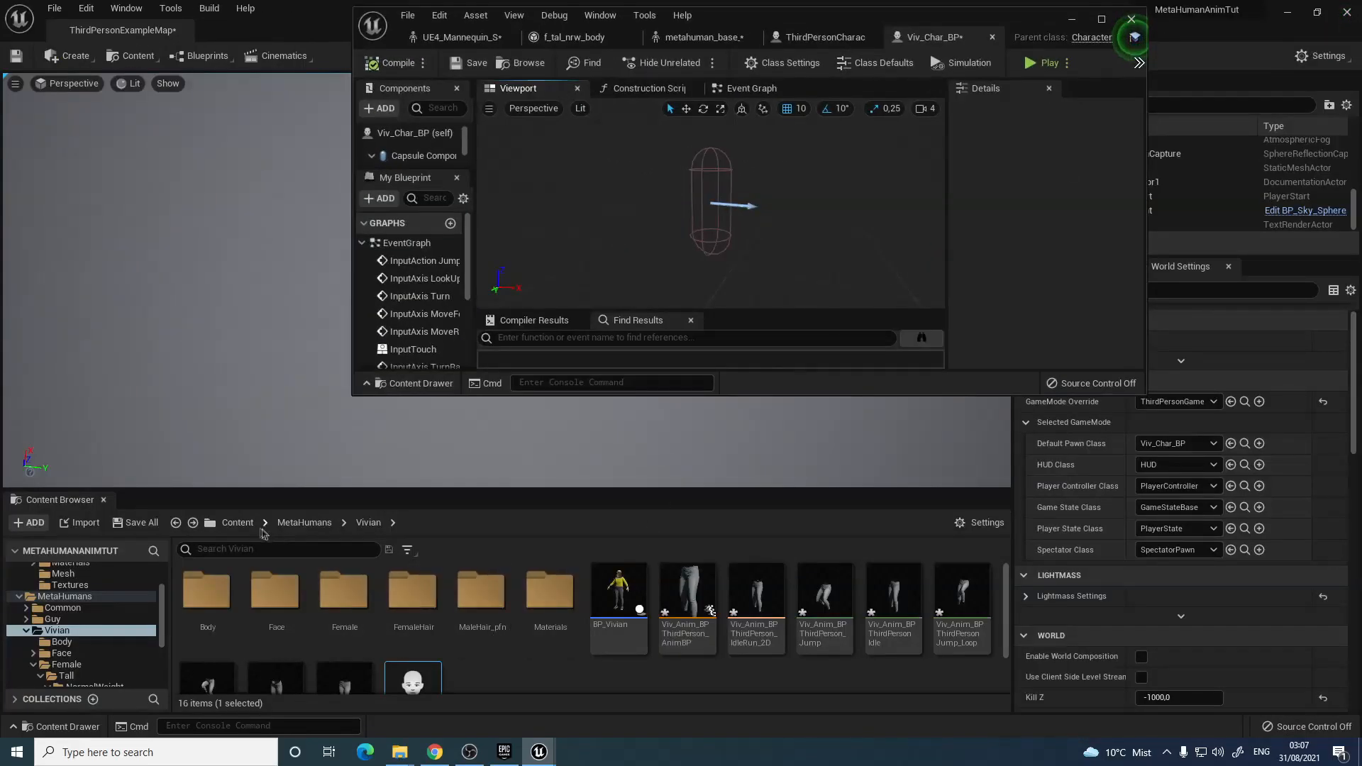
{"action": "left_click", "coordinate": [239, 525]}
{"action": "double_click", "coordinate": [331, 627]}
{"action": "double_click", "coordinate": [342, 643]}
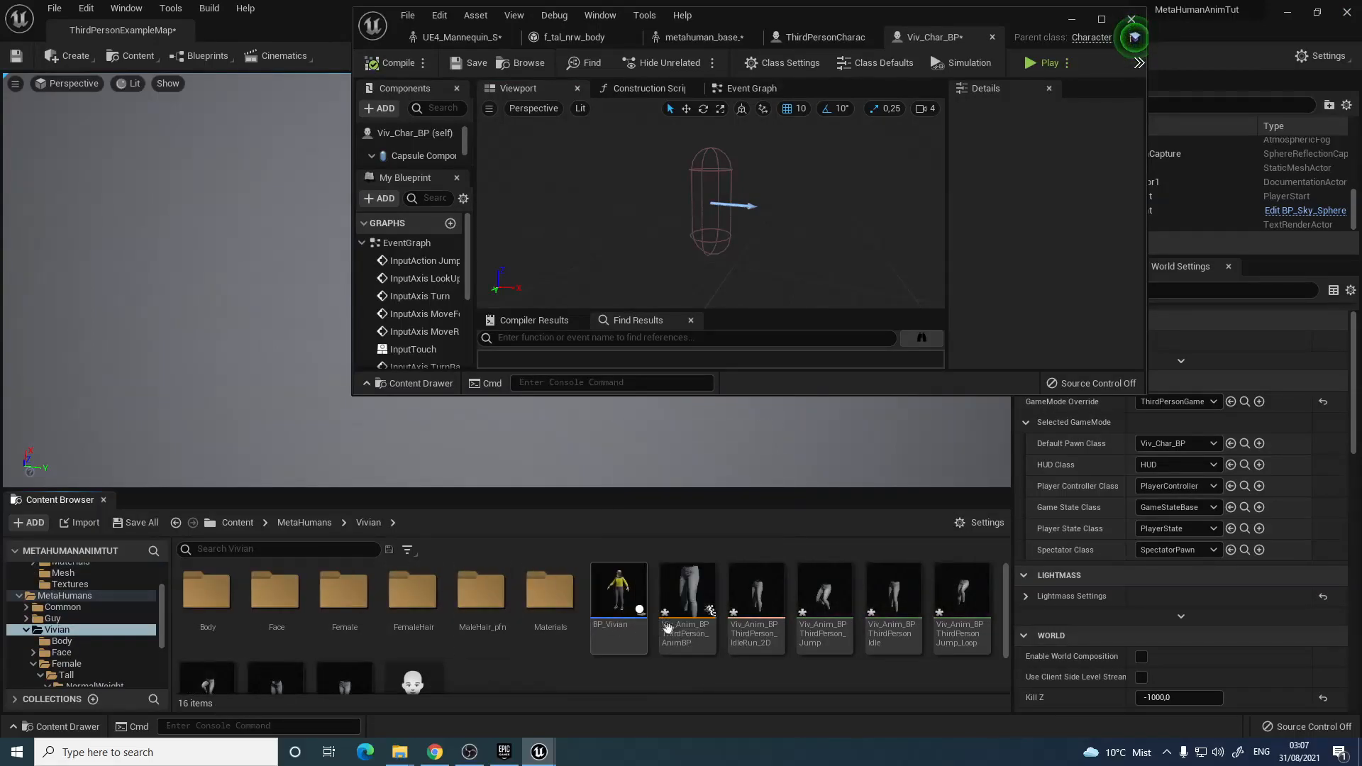
{"action": "double_click", "coordinate": [623, 616]}
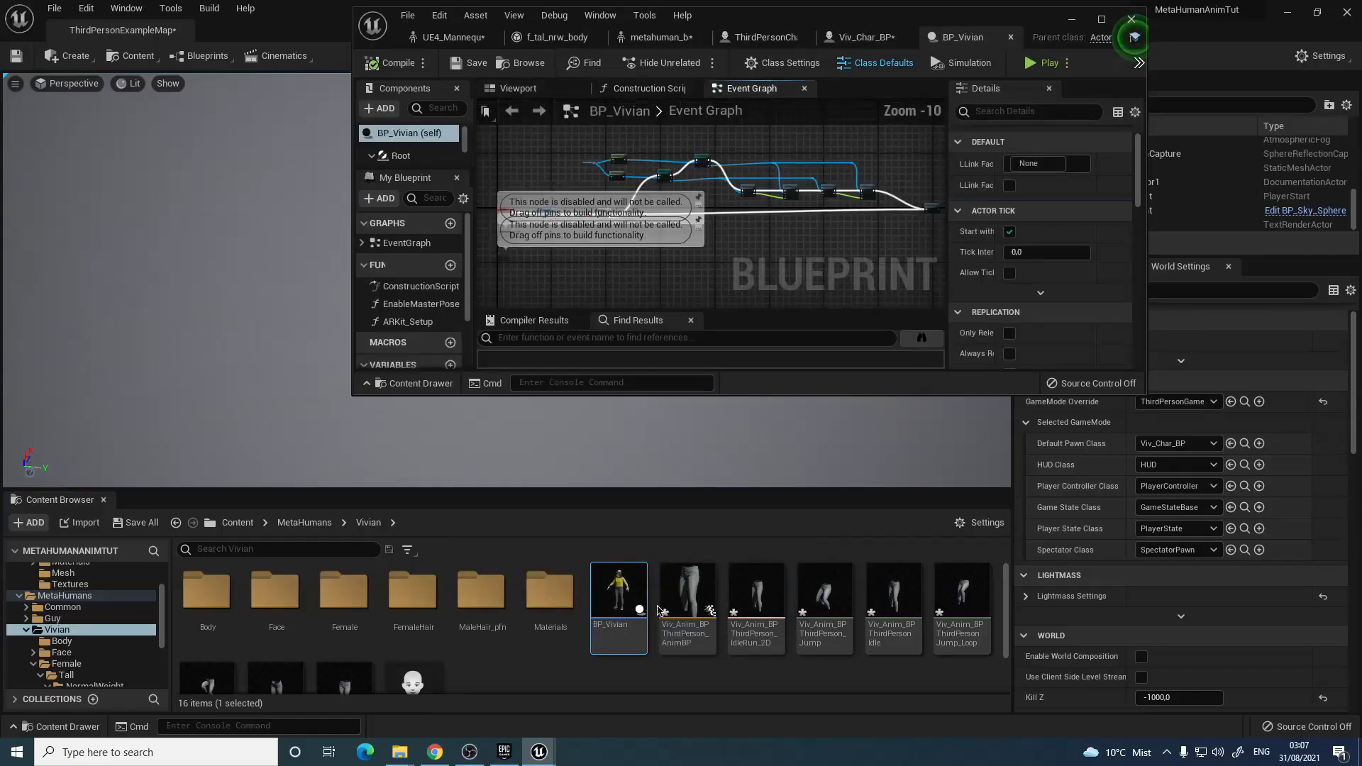
{"action": "left_click", "coordinate": [1102, 19]}
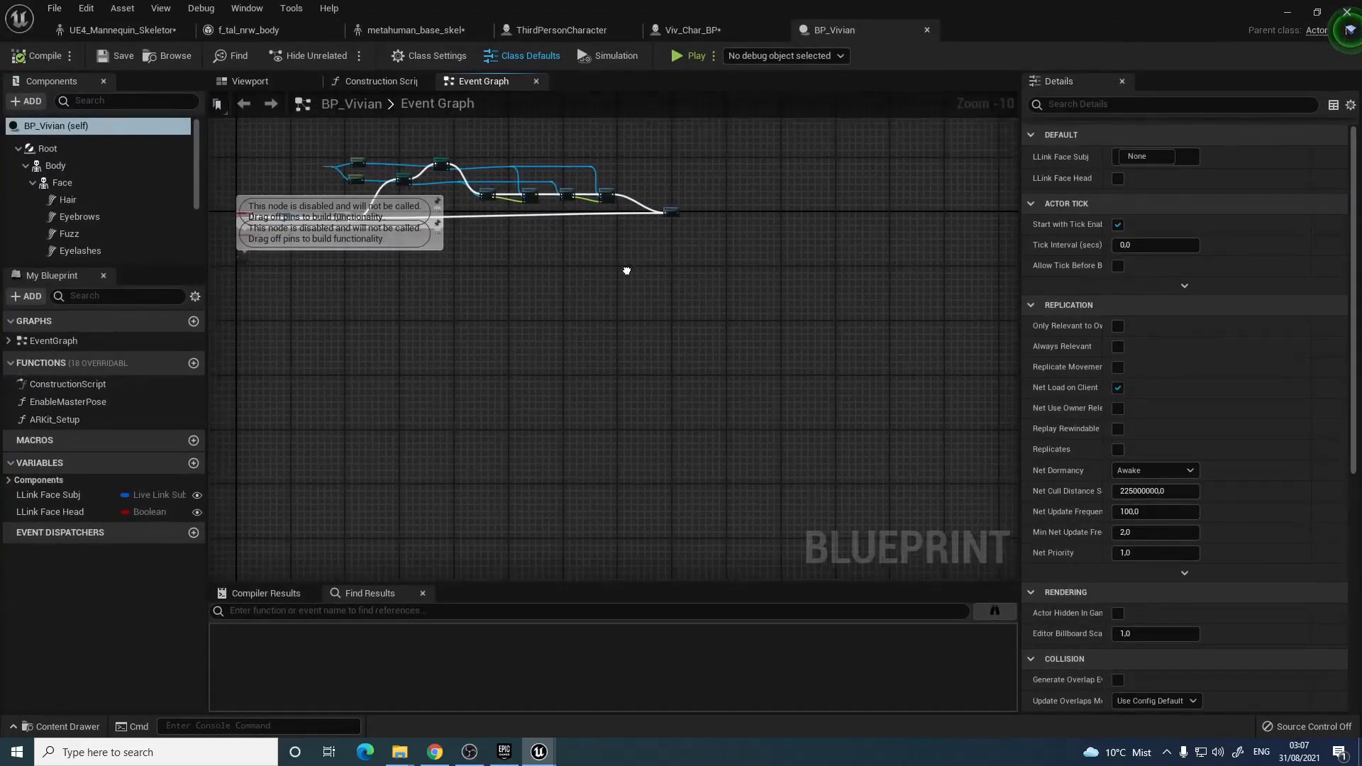
Copy BP_Vivian's event graph nodes into an empty area of Viv_Char_BP's event graph, creating a matching function for ARKit_Setup
{"action": "scroll", "coordinate": [576, 276], "scroll_direction": "up", "scroll_amount": 2}
{"action": "scroll", "coordinate": [577, 300], "scroll_direction": "down", "scroll_amount": 3}
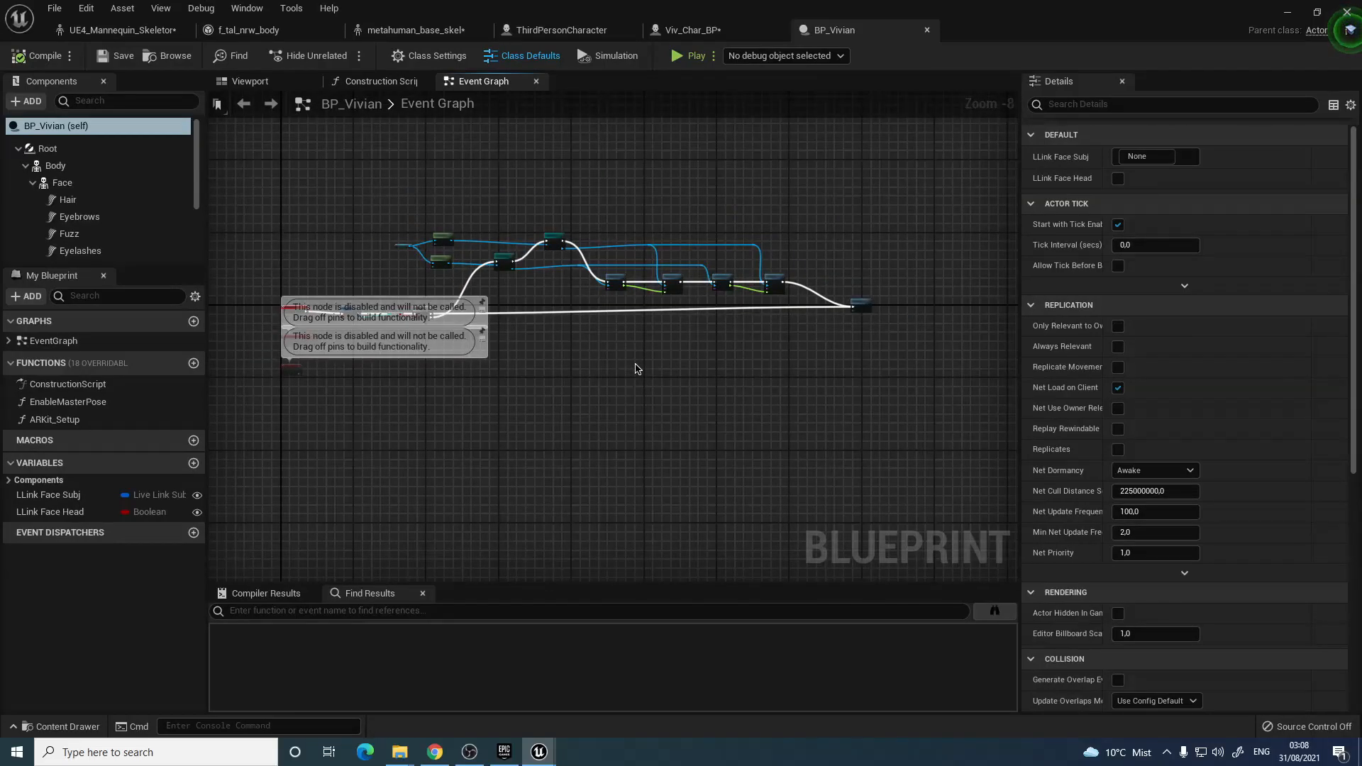
{"action": "left_click", "coordinate": [636, 368]}
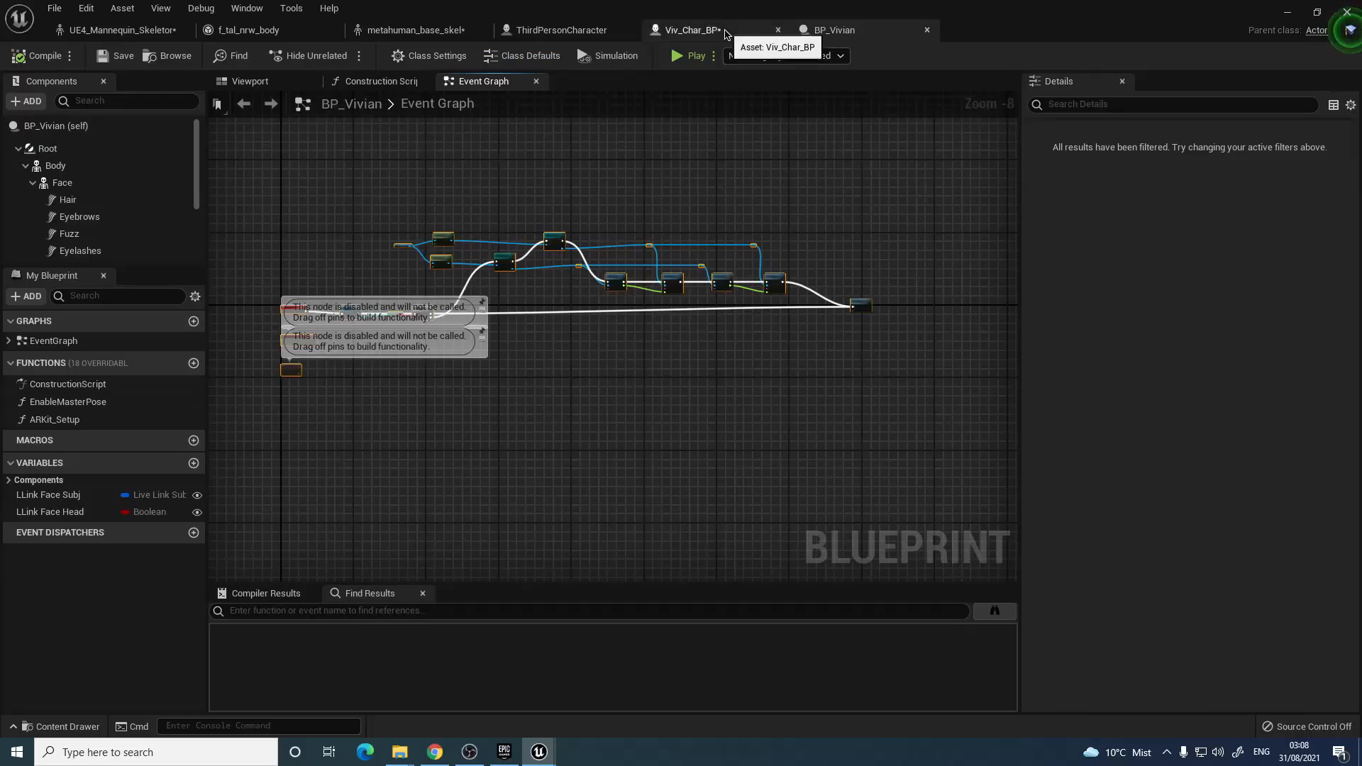
{"action": "left_click", "coordinate": [692, 30]}
{"action": "left_click", "coordinate": [484, 81]}
{"action": "scroll", "coordinate": [588, 286], "scroll_direction": "down", "scroll_amount": 6}
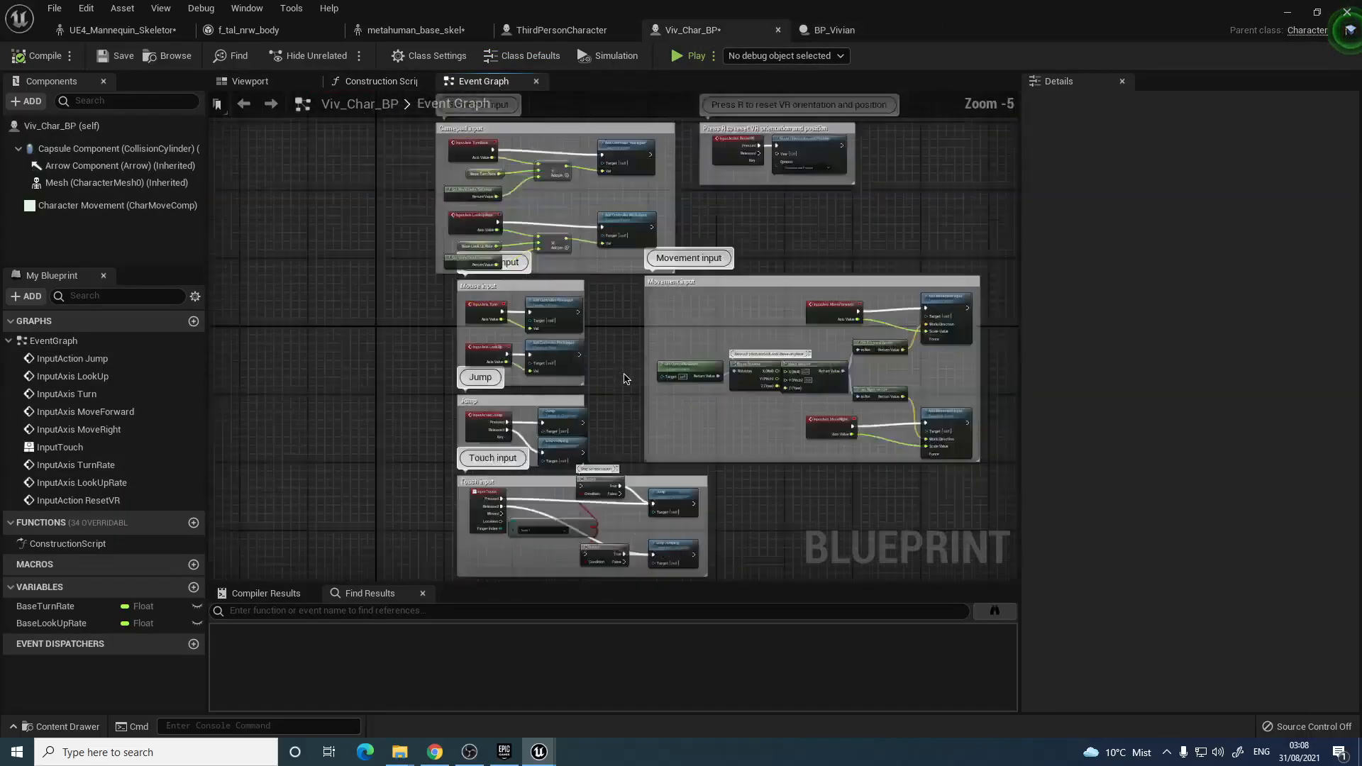
{"action": "key", "text": "ctrl+v"}
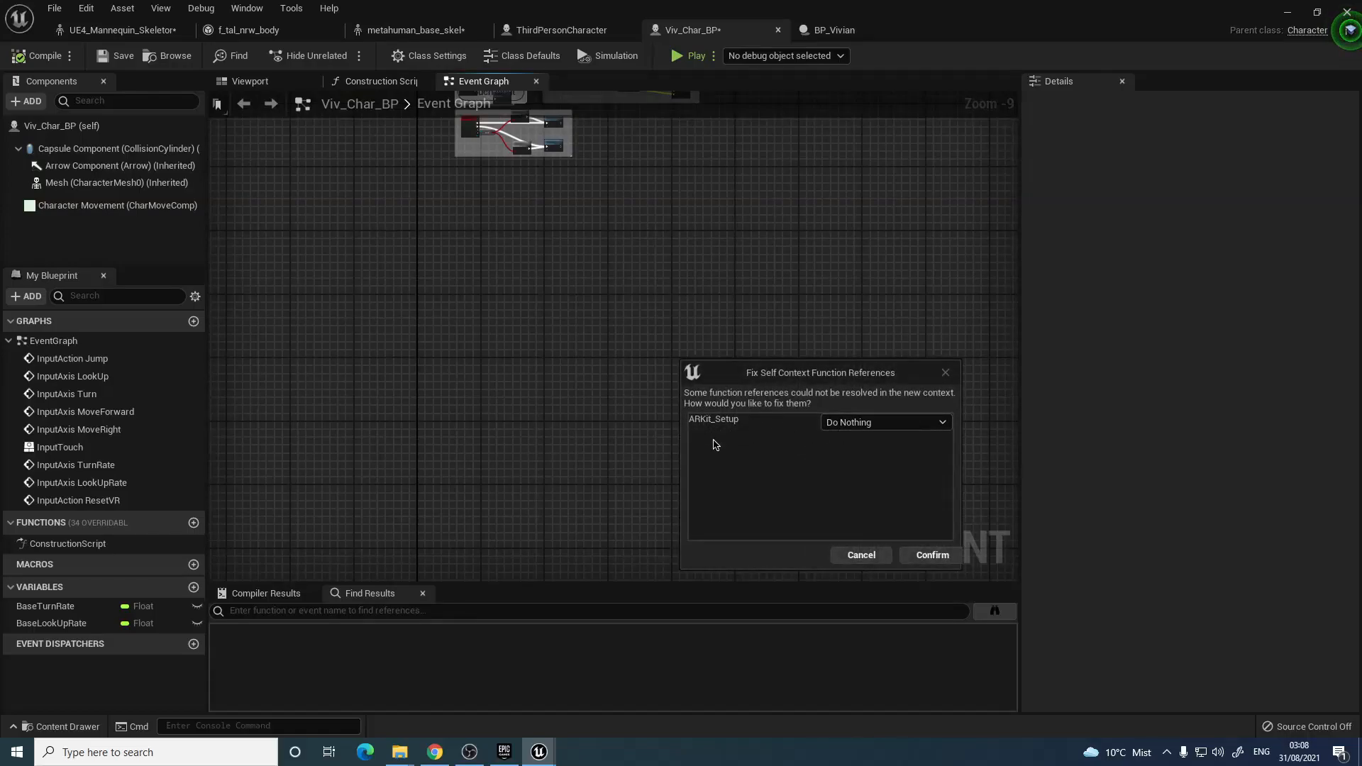
{"action": "left_click", "coordinate": [854, 430]}
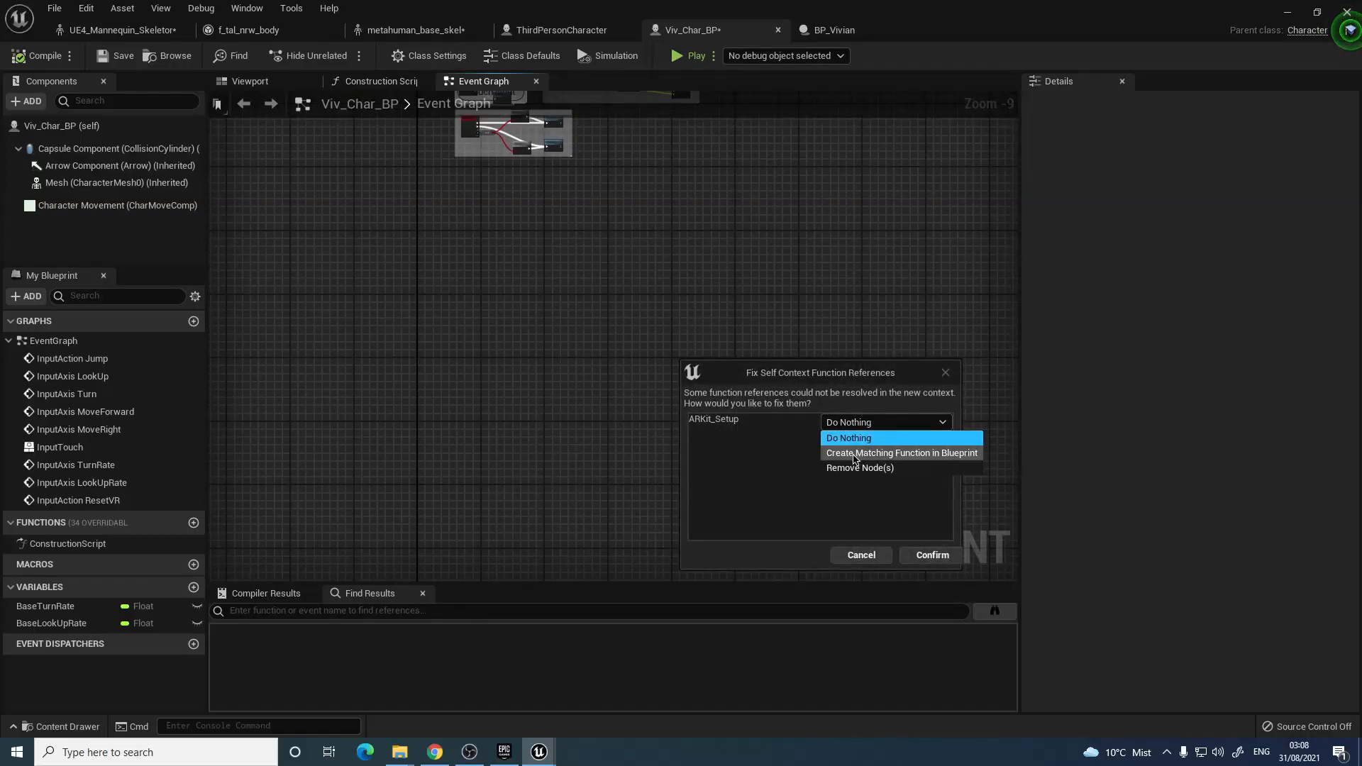
{"action": "left_click", "coordinate": [915, 454]}
{"action": "left_click", "coordinate": [930, 556]}
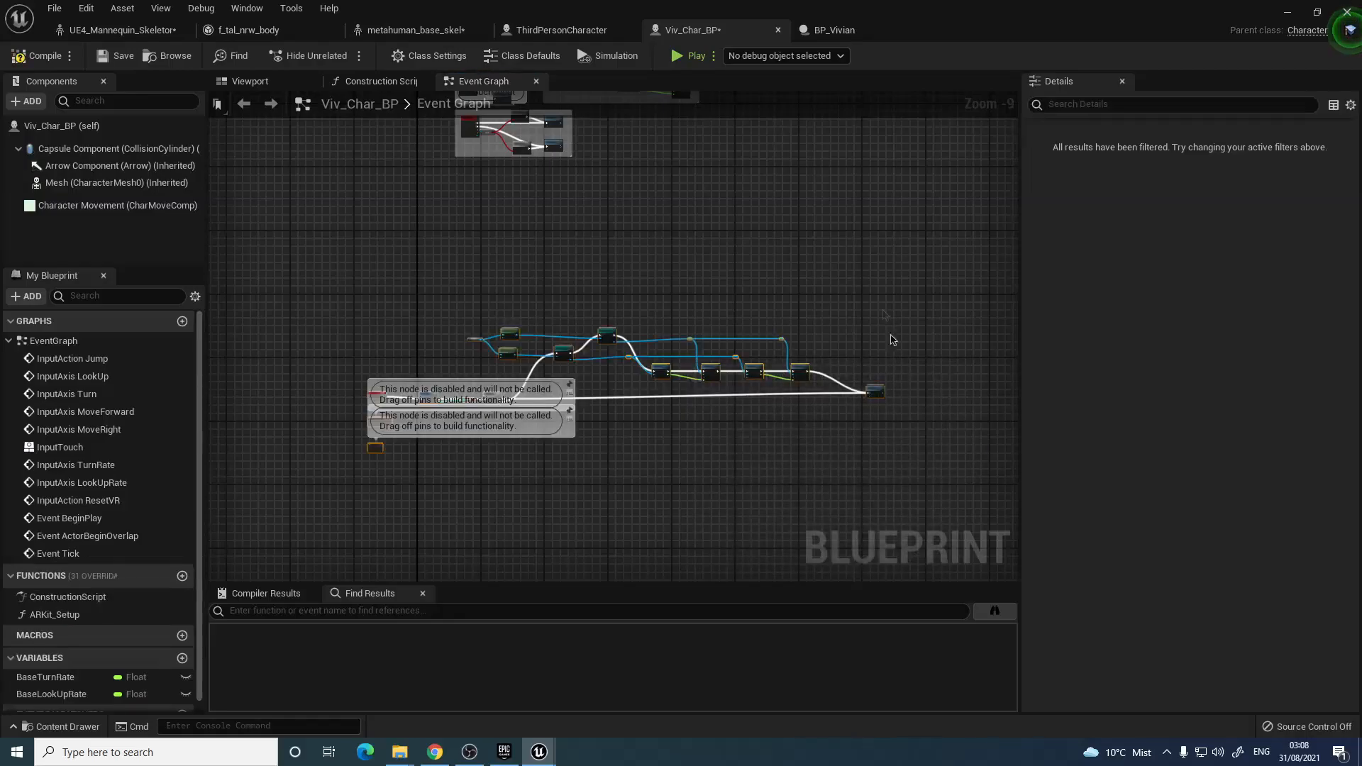
Copy all nodes of BP_Vivian's ARKit_Setup function into the ARKit_Setup function of Viv_Char_BP
{"action": "left_click", "coordinate": [836, 29]}
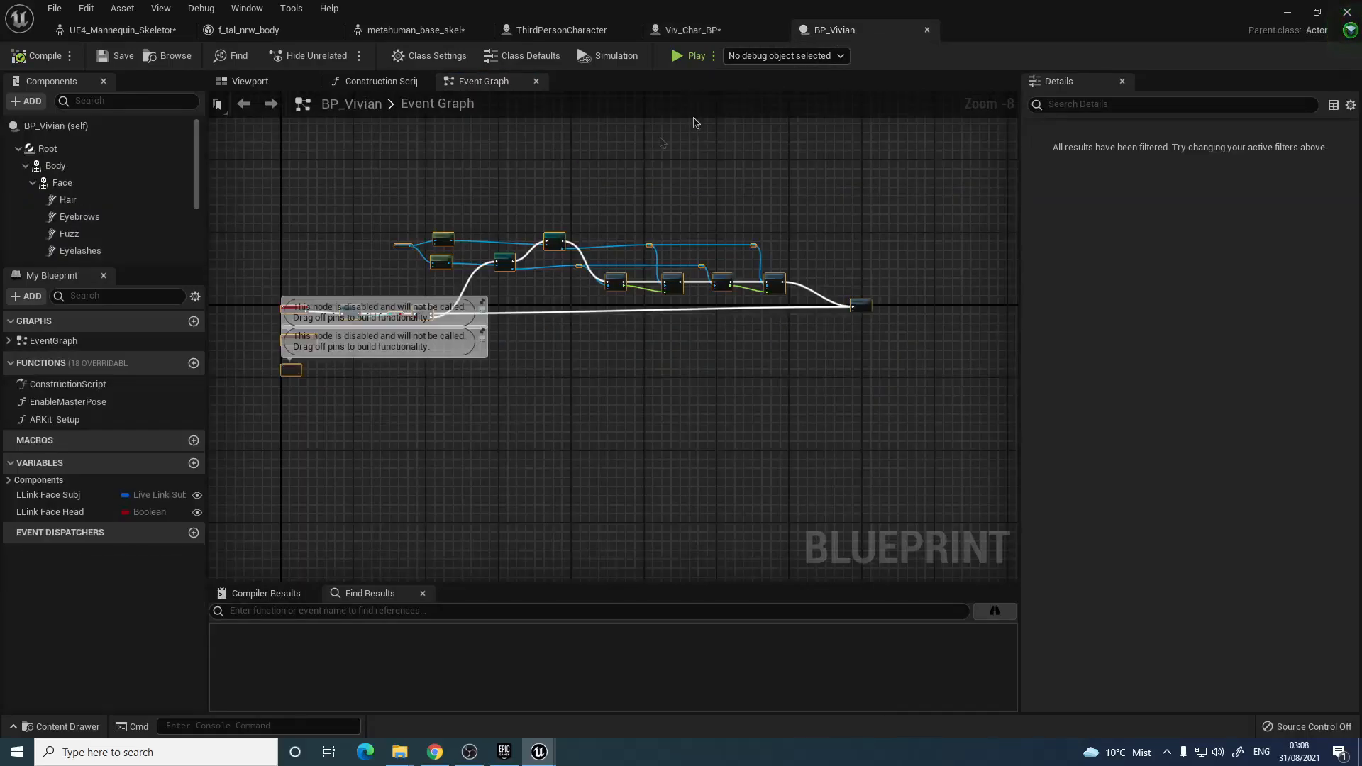
{"action": "left_click", "coordinate": [50, 420]}
{"action": "double_click", "coordinate": [53, 420]}
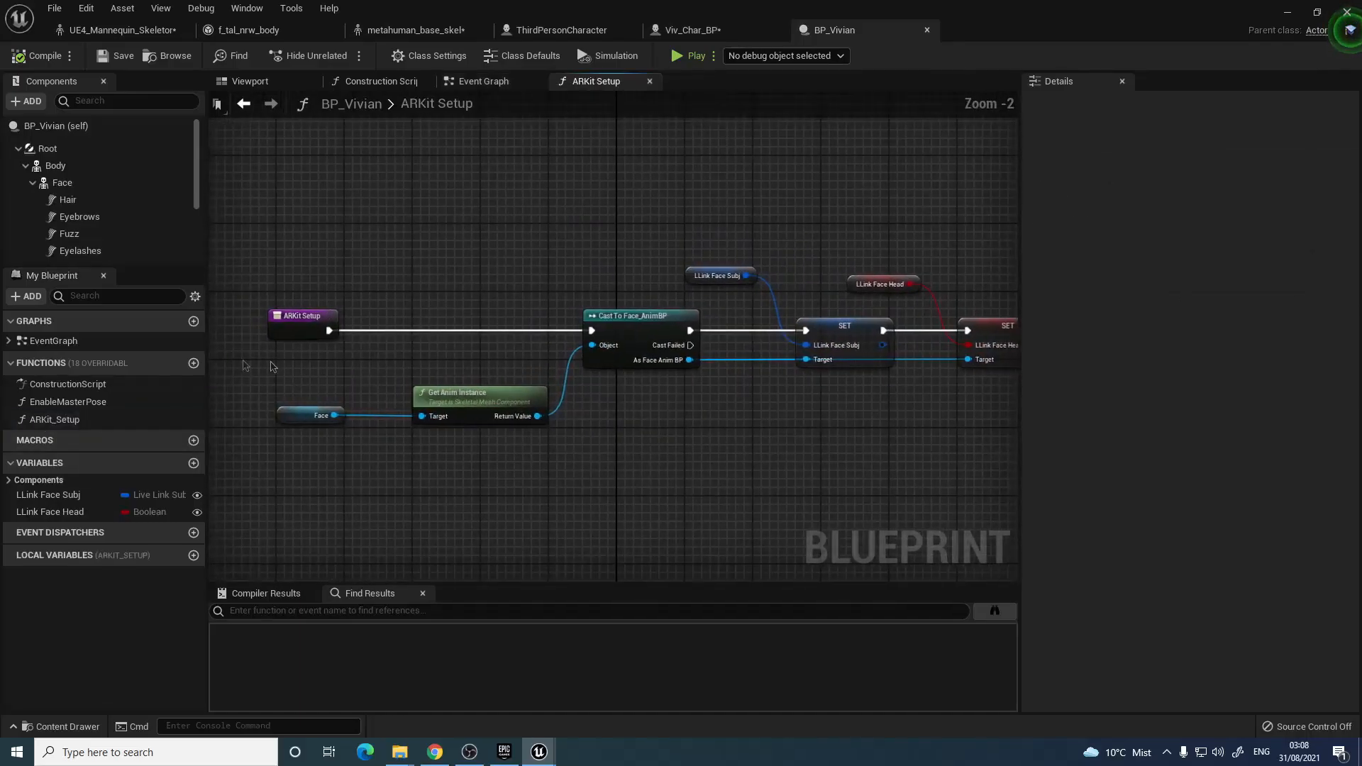
{"action": "scroll", "coordinate": [725, 468], "scroll_direction": "down", "scroll_amount": 1}
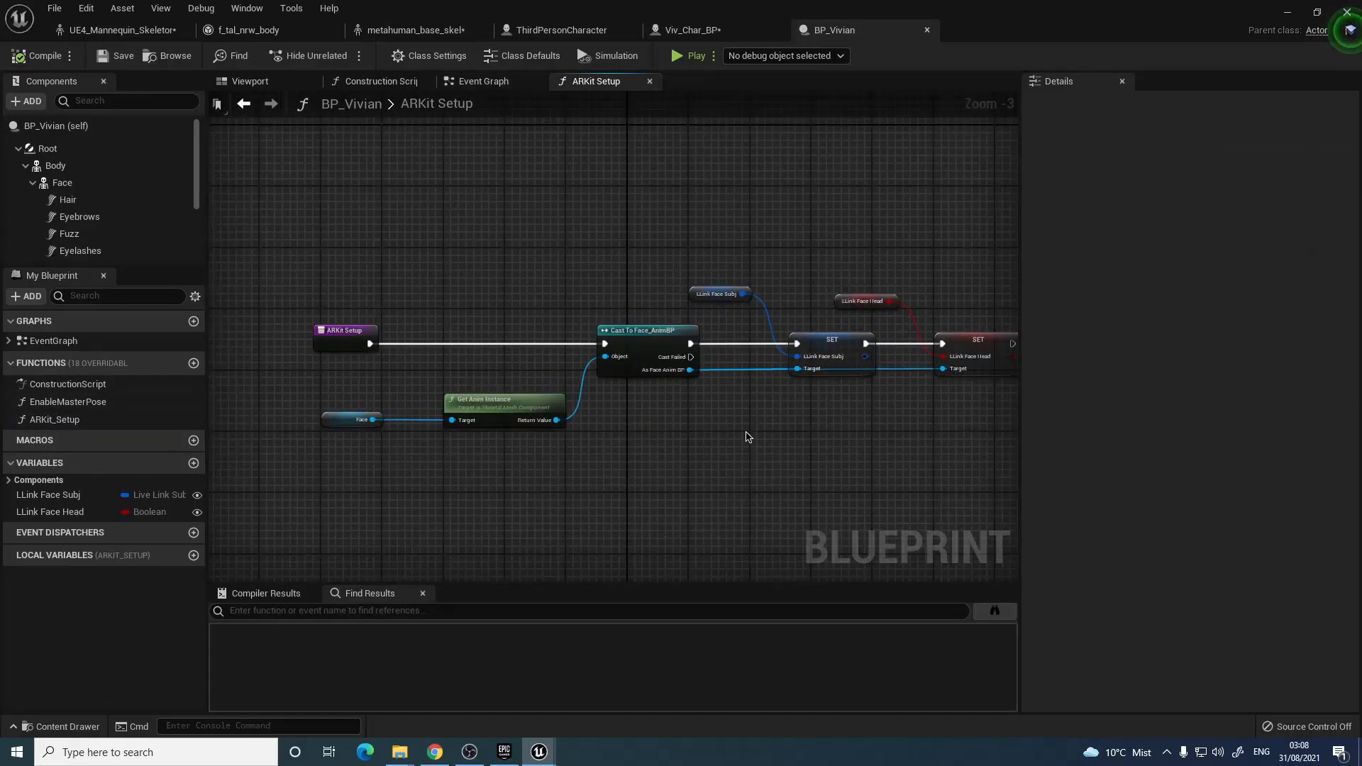
{"action": "key", "text": "ctrl+a"}
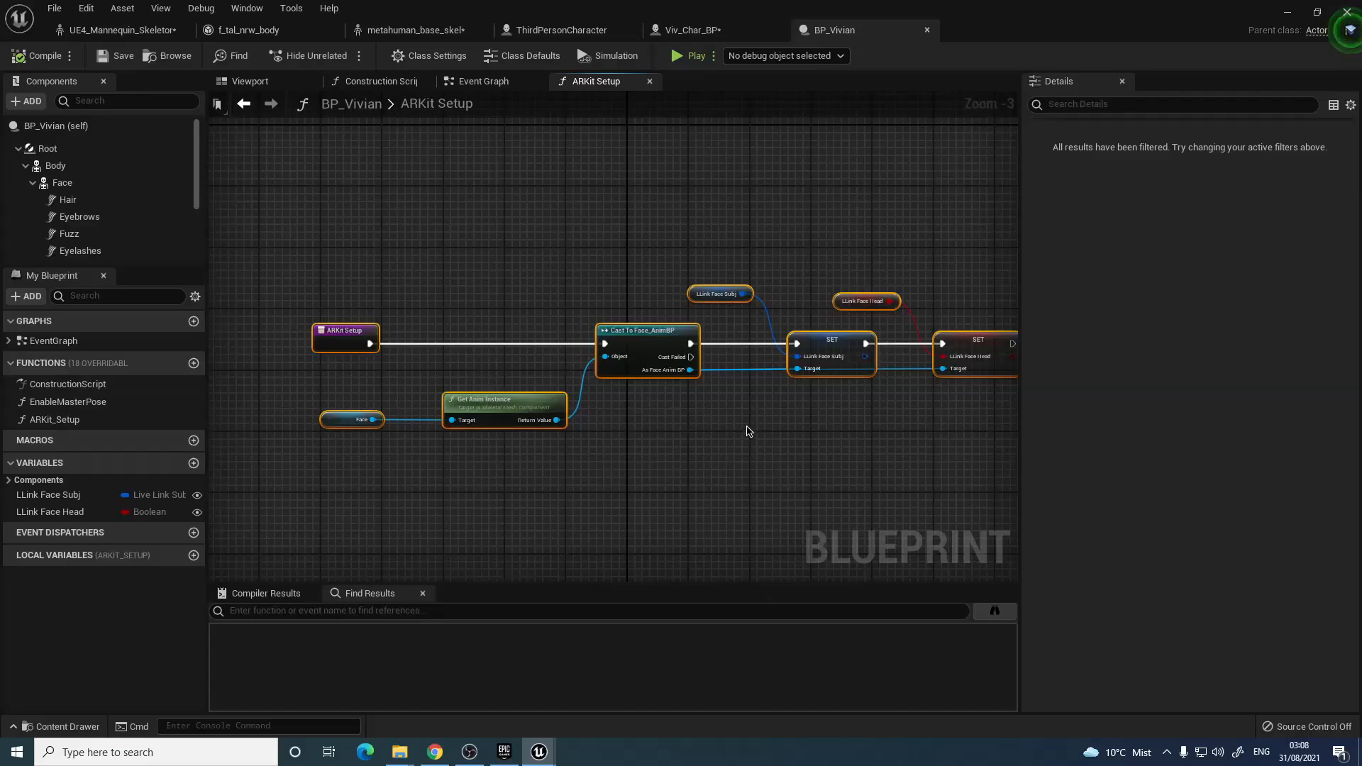
{"action": "left_click", "coordinate": [710, 30]}
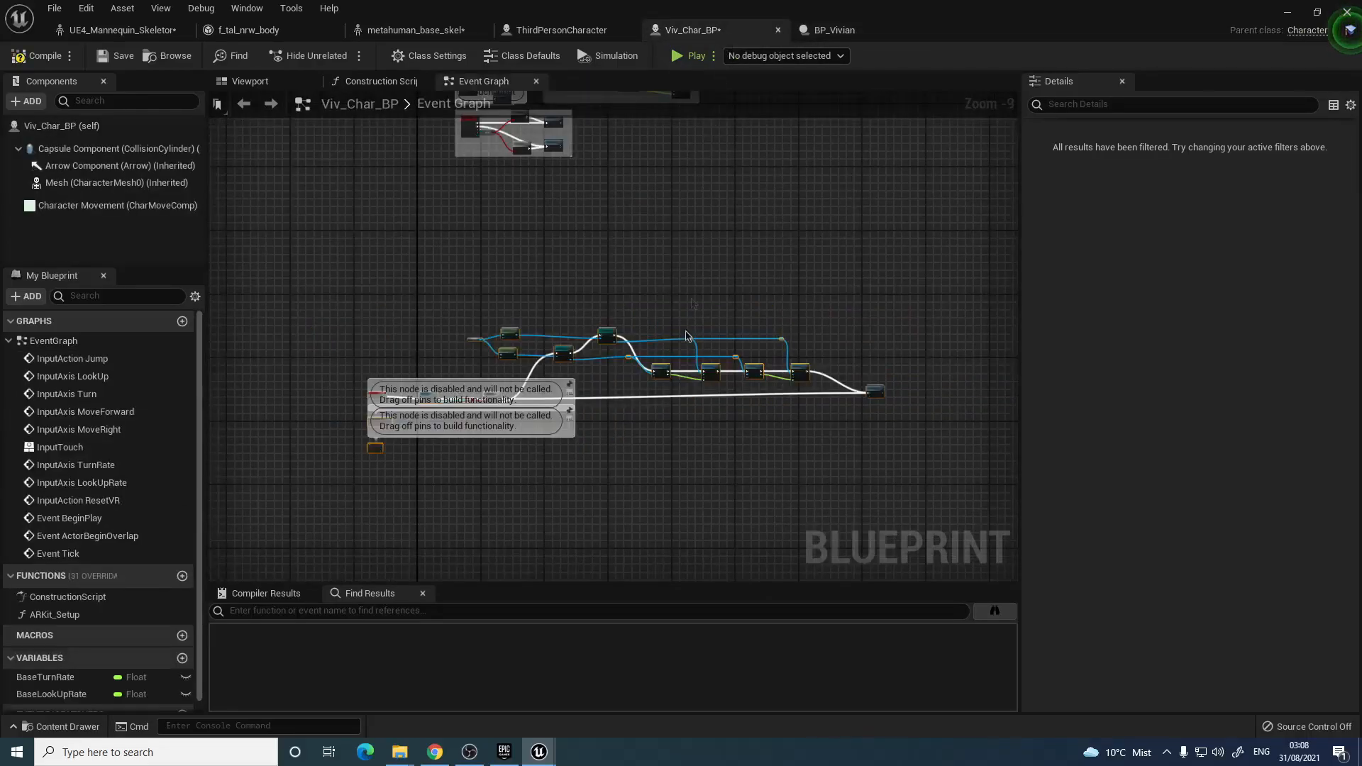
{"action": "double_click", "coordinate": [66, 618]}
{"action": "right_click_drag", "start_coordinate": [993, 365], "coordinate": [775, 357]}
{"action": "scroll", "coordinate": [795, 429], "scroll_direction": "down", "scroll_amount": 2}
{"action": "right_click_drag", "start_coordinate": [794, 430], "coordinate": [676, 350]}
{"action": "key", "text": "ctrl+v"}
Connect the ARKit Setup entry node to Cast To Face_AnimBP and check the LLink Face Subj and LLink Face Head nodes
{"action": "left_click", "coordinate": [474, 304]}
{"action": "left_click_drag", "start_coordinate": [431, 289], "coordinate": [668, 324]}
{"action": "right_click_drag", "start_coordinate": [727, 235], "coordinate": [568, 279]}
{"action": "left_click", "coordinate": [639, 312]}
{"action": "left_click", "coordinate": [795, 339]}
{"action": "left_click", "coordinate": [796, 325]}
{"action": "left_click", "coordinate": [762, 369]}
{"action": "left_click", "coordinate": [915, 369], "text": "ctrl"}
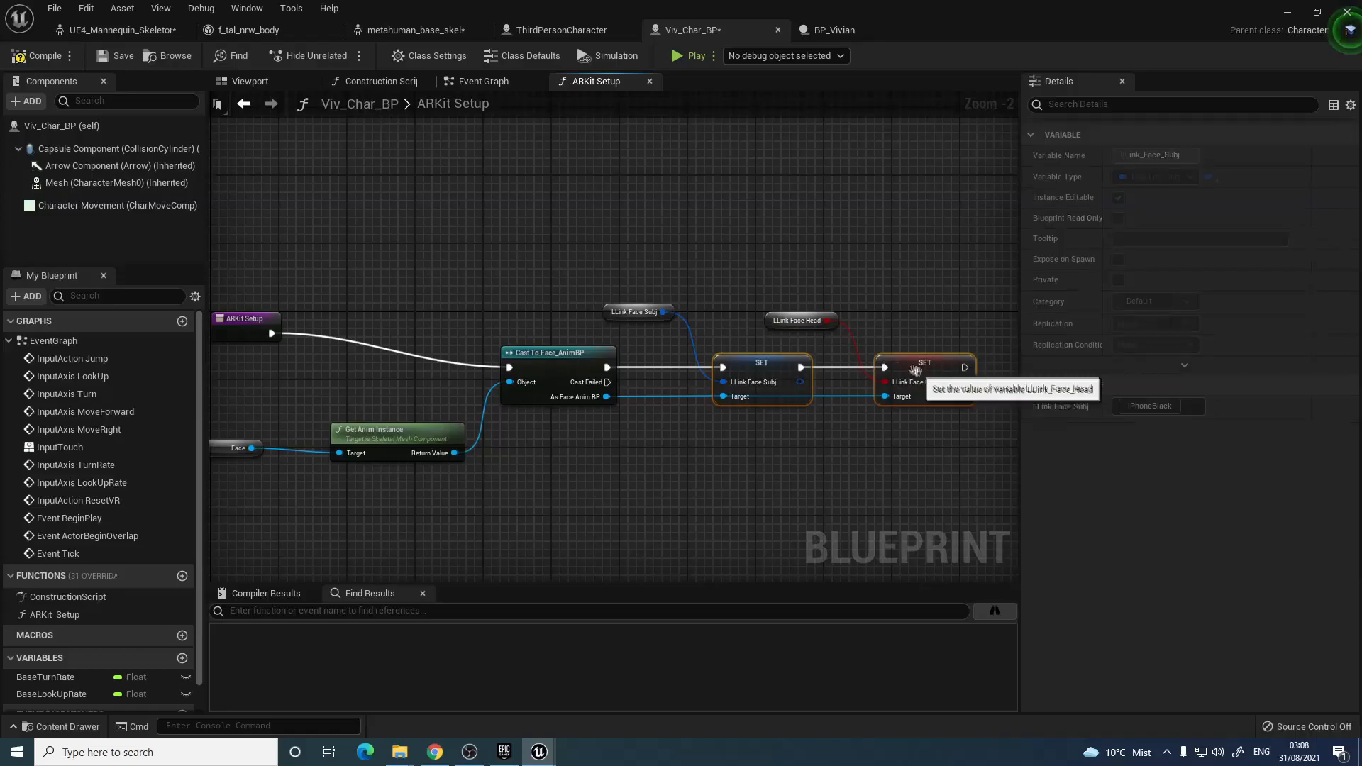
{"action": "left_click", "coordinate": [781, 344]}
Copy the LLink Face Subj variable from BP_Vivian into the variables of Viv_Char_BP
{"action": "left_click", "coordinate": [809, 32]}
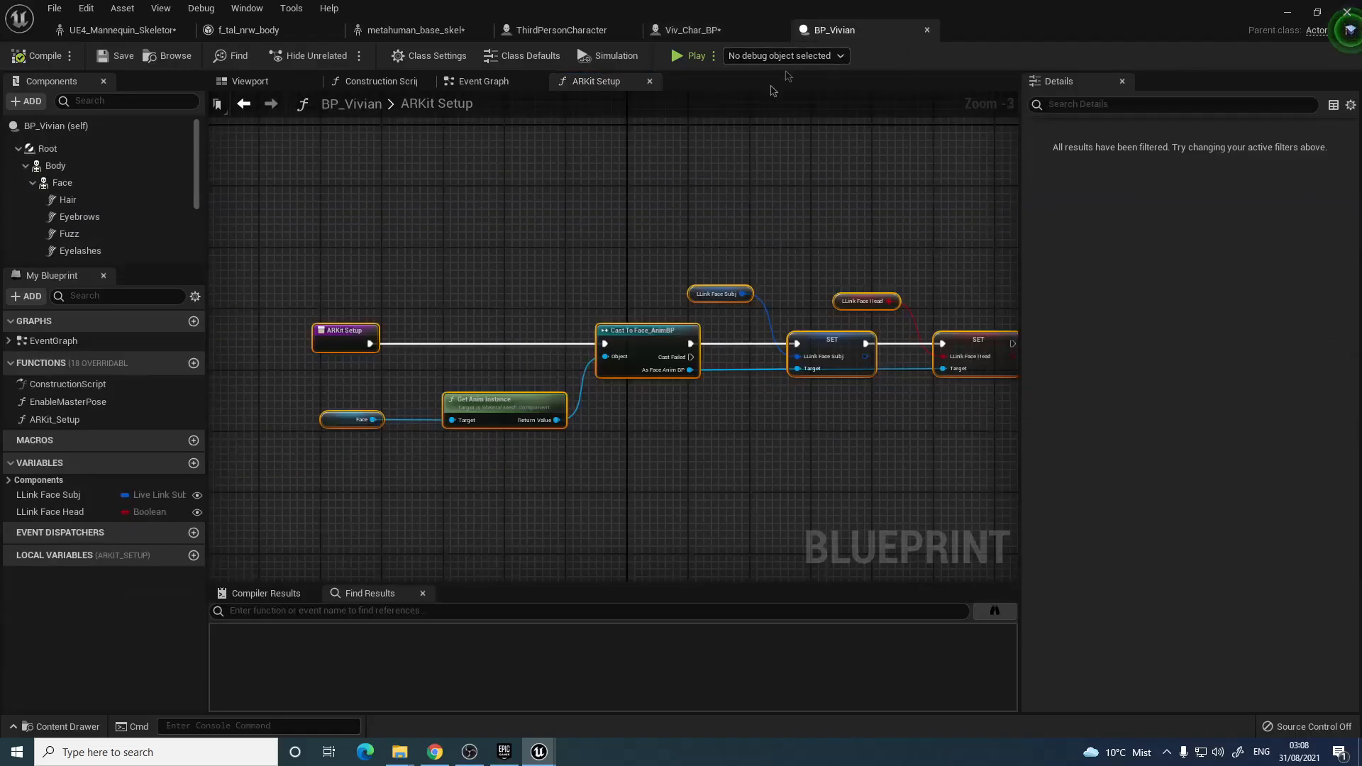
{"action": "left_click", "coordinate": [75, 496]}
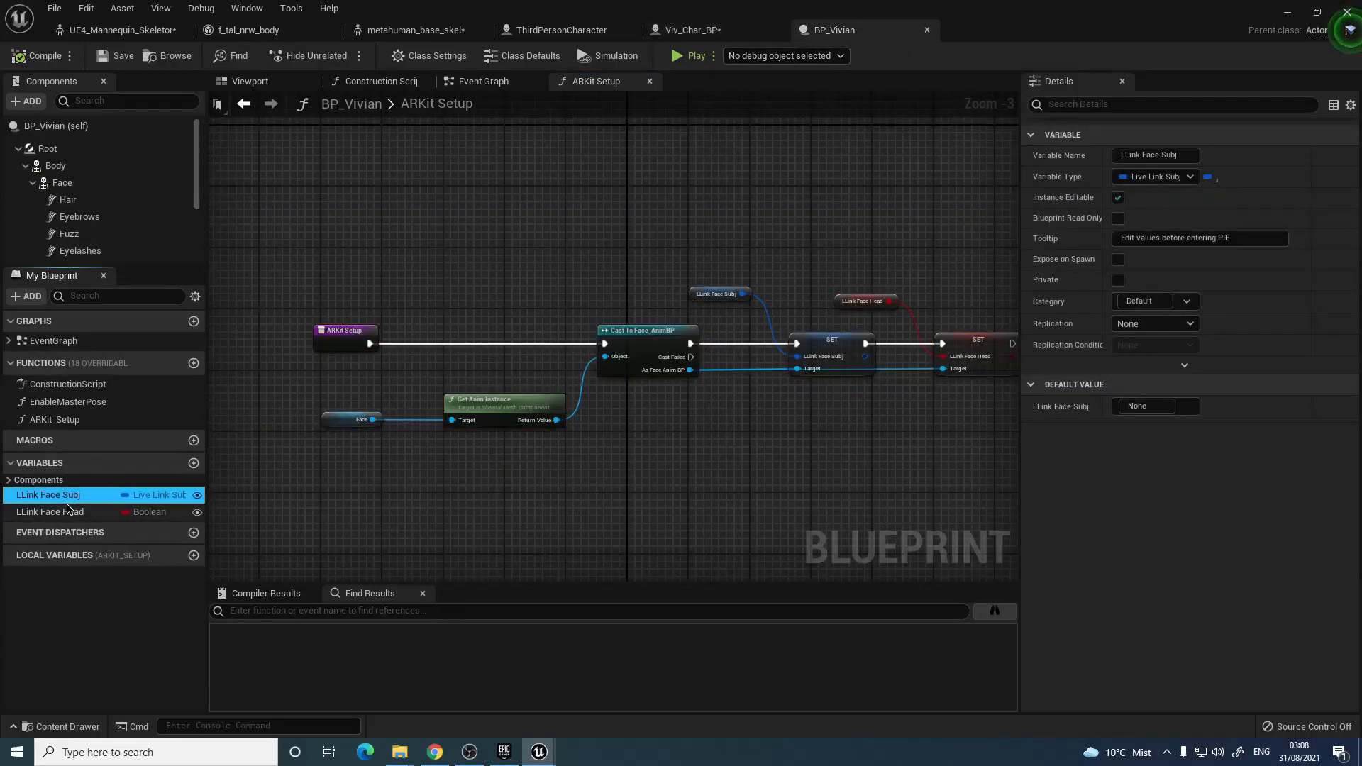
{"action": "left_click", "coordinate": [692, 29]}
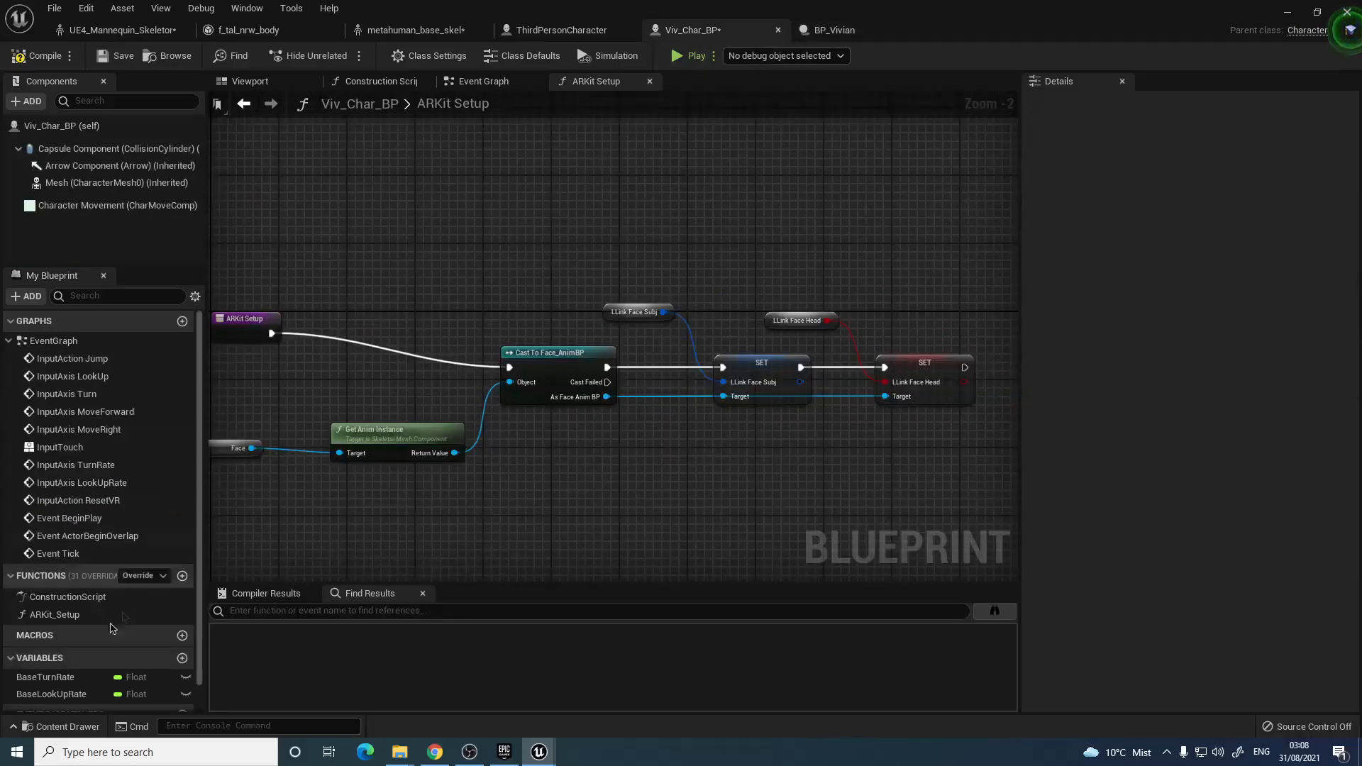
{"action": "scroll", "coordinate": [76, 641], "scroll_direction": "down", "scroll_amount": 2}
{"action": "scroll", "coordinate": [77, 640], "scroll_direction": "up", "scroll_amount": 1}
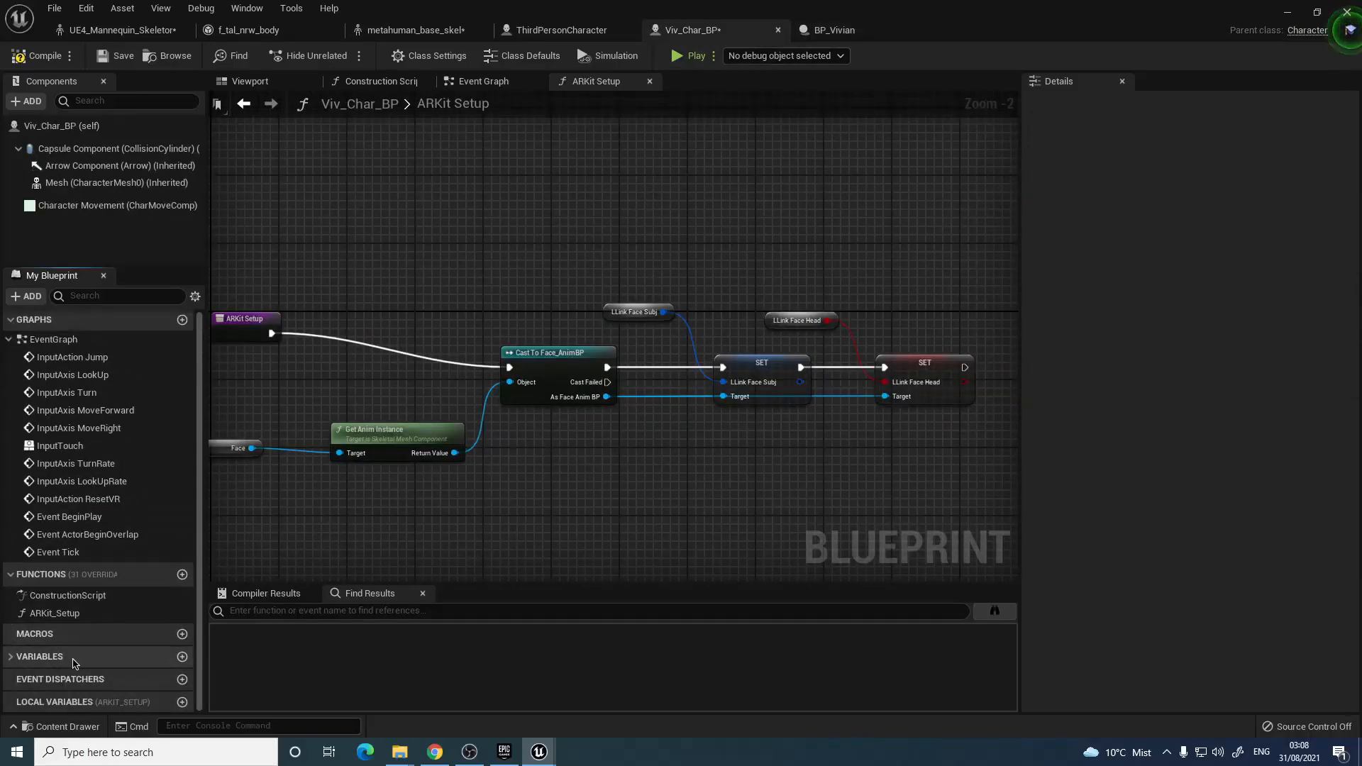
{"action": "left_click", "coordinate": [95, 692]}
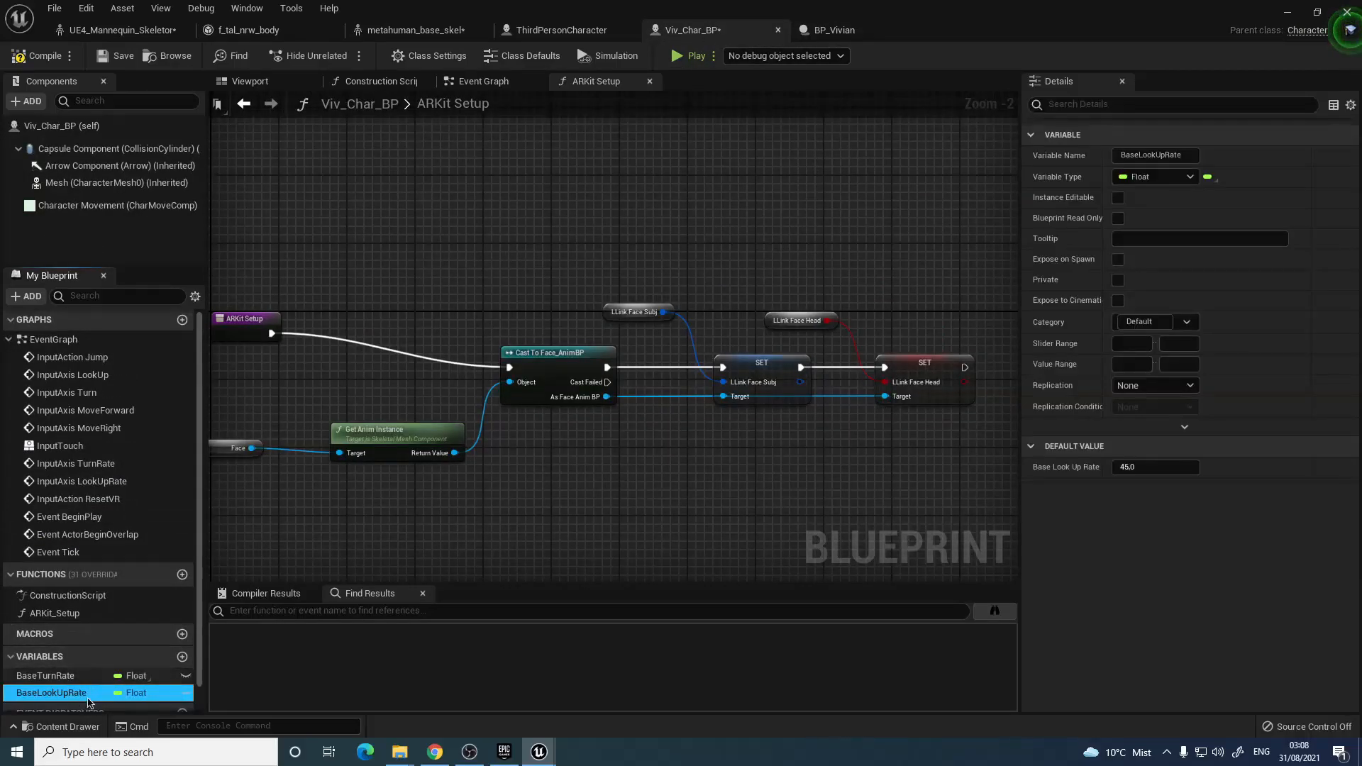
{"action": "key", "text": "ctrl+v"}
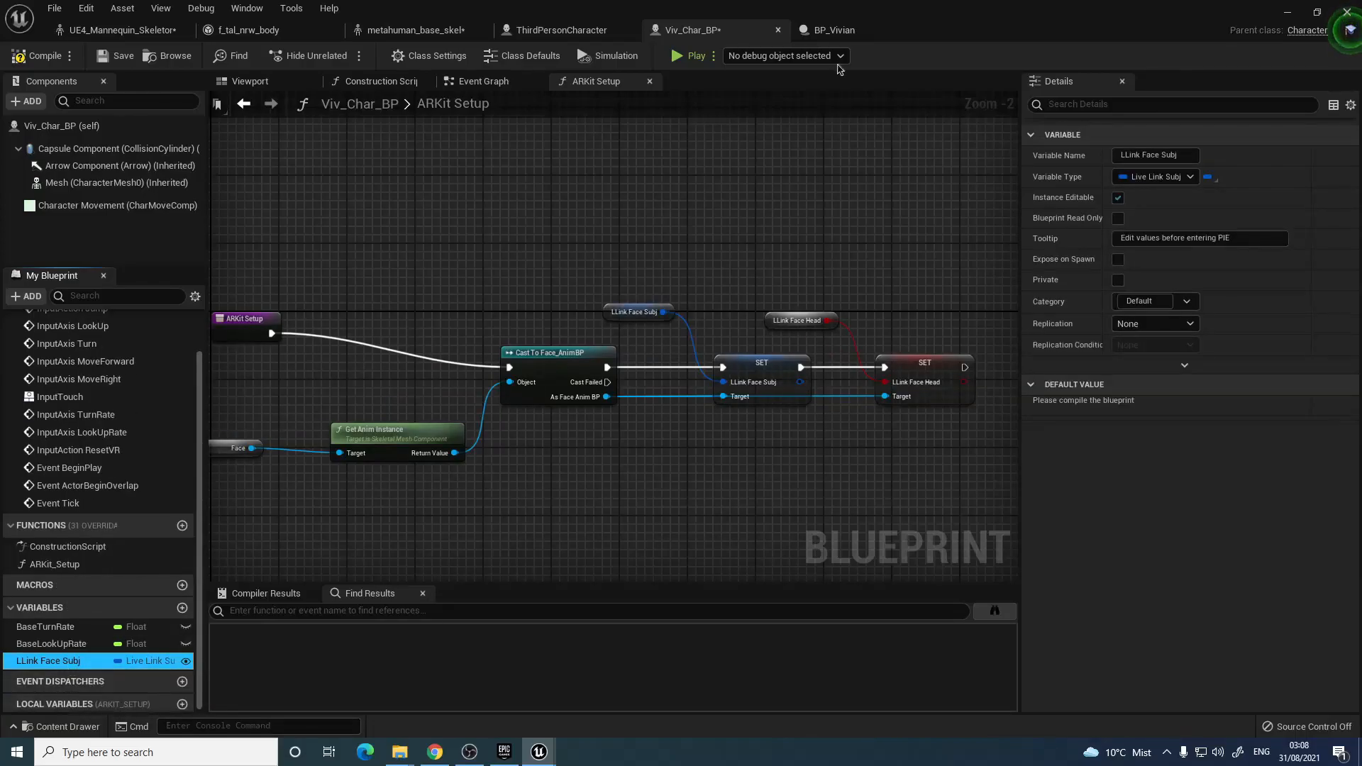
Copy the LLink Face Head variable from BP_Vivian into the variables of Viv_Char_BP
{"action": "left_click", "coordinate": [837, 30]}
{"action": "left_click", "coordinate": [85, 512]}
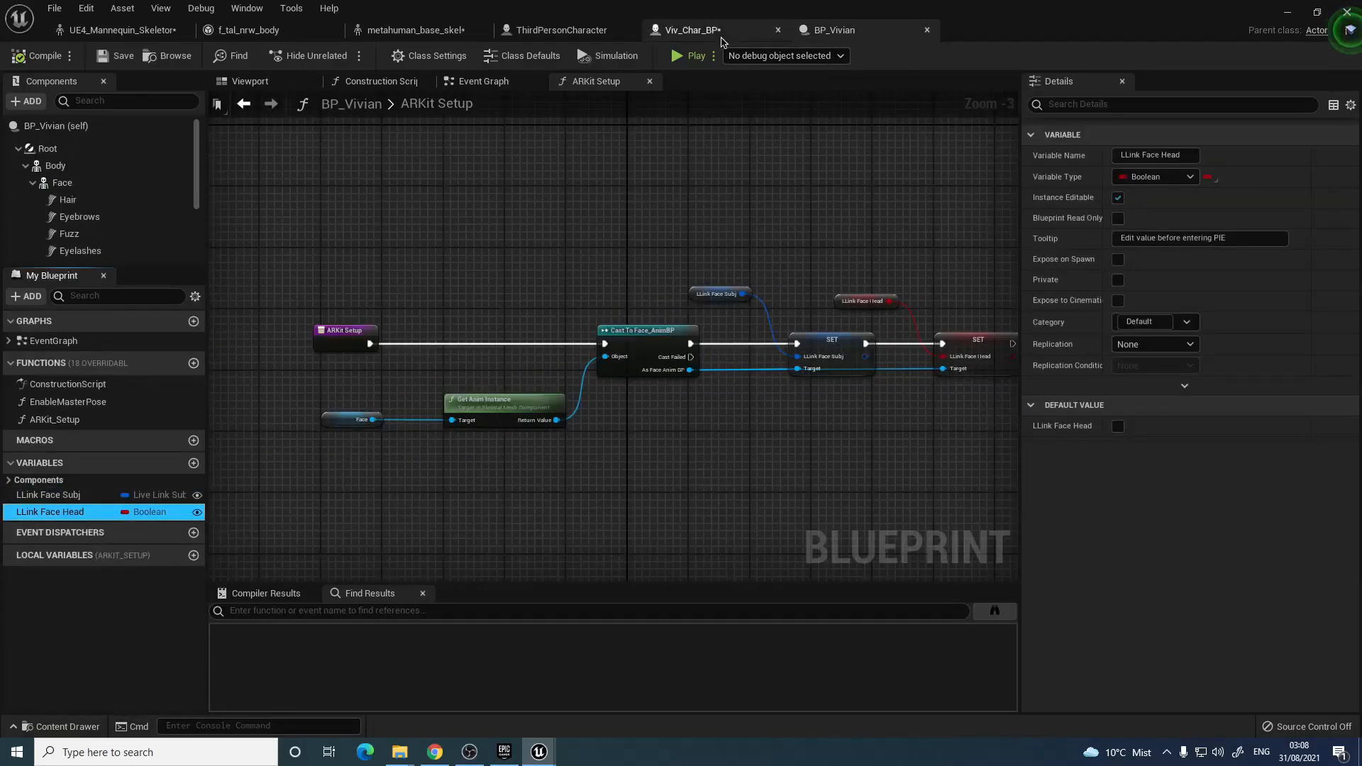
{"action": "left_click", "coordinate": [691, 30]}
{"action": "double_click", "coordinate": [47, 661]}
{"action": "key", "text": "ctrl+v"}
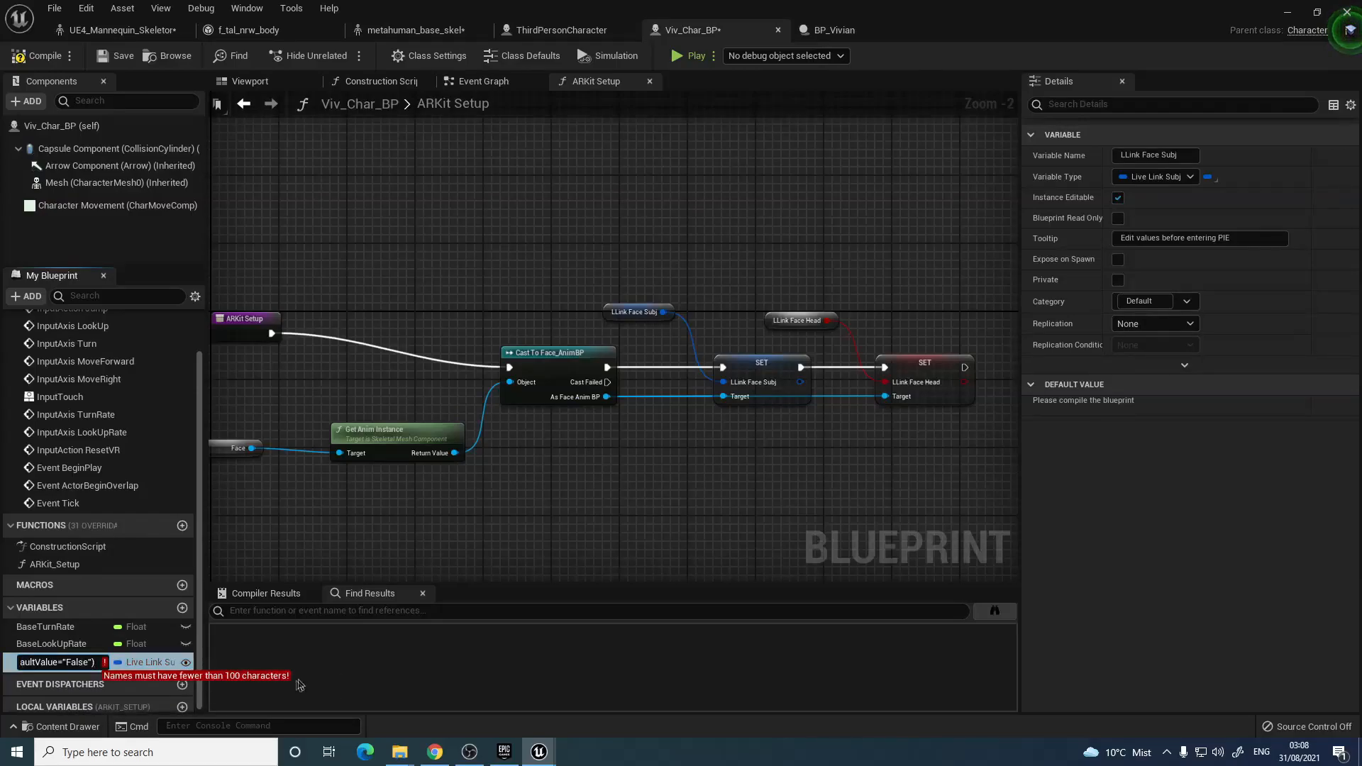
{"action": "key", "text": "Escape"}
{"action": "key", "text": "ctrl+v"}
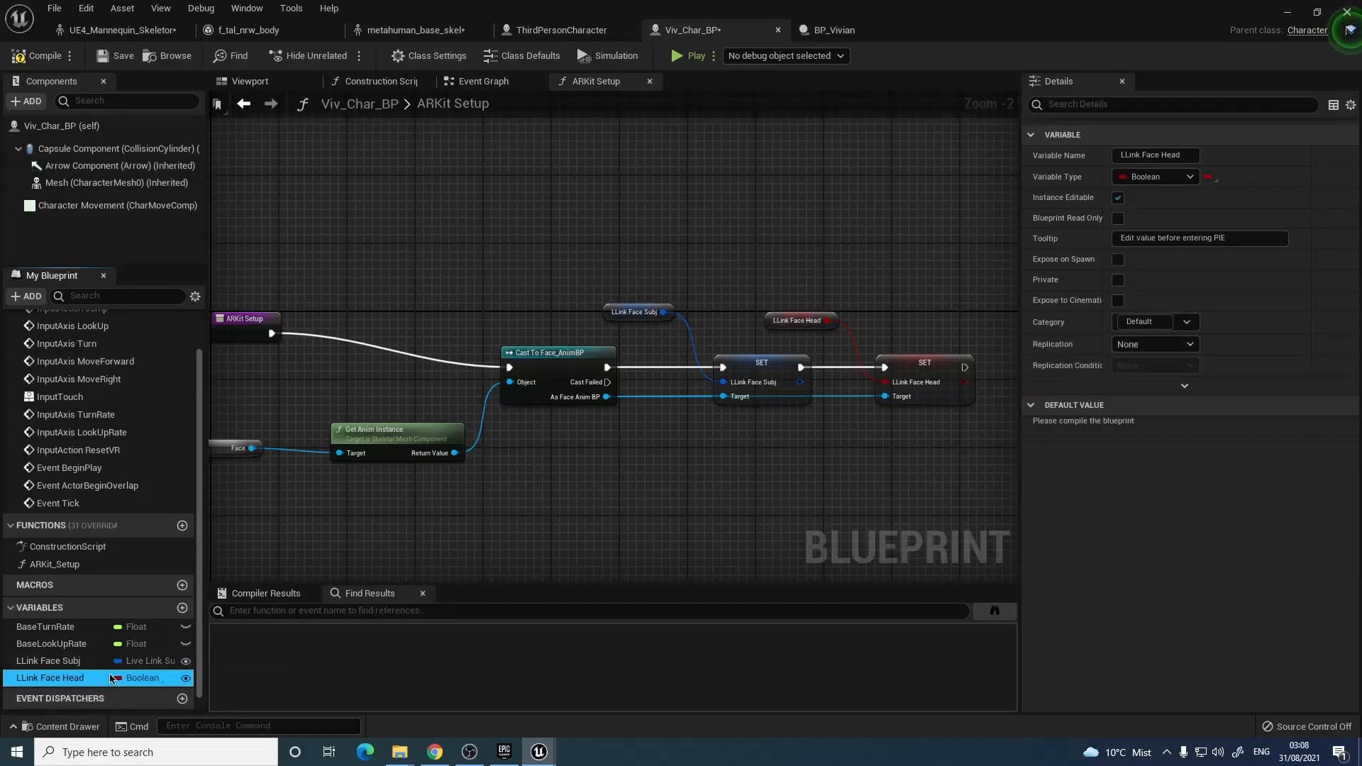
Compile Viv_Char_BP and examine the Face reference node in the ARKit Setup graph
{"action": "left_click", "coordinate": [35, 55]}
{"action": "right_click_drag", "start_coordinate": [296, 486], "coordinate": [516, 472]}
{"action": "scroll", "coordinate": [516, 472], "scroll_direction": "up", "scroll_amount": 2}
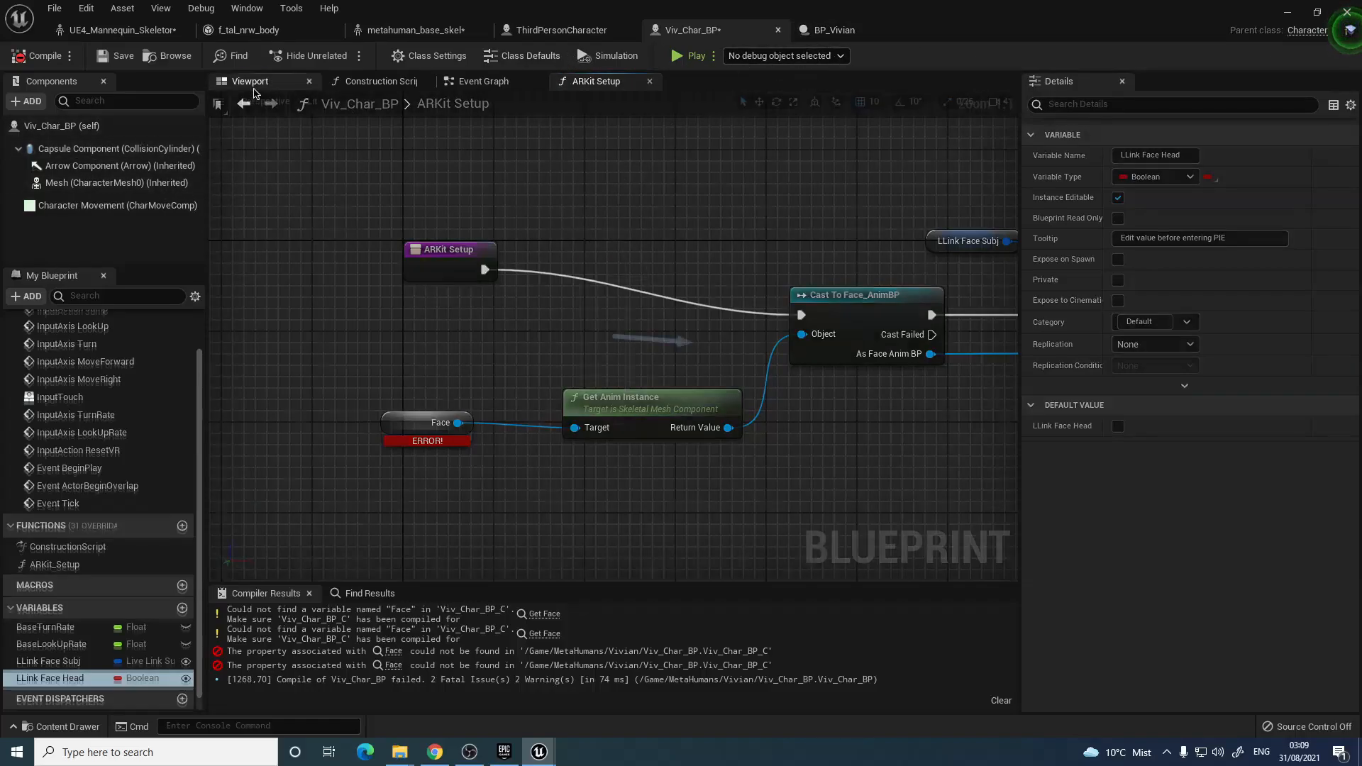
Copy BP_Vivian's whole component hierarchy from Root down and paste it under Viv_Char_BP's Capsule Component
{"action": "left_click", "coordinate": [834, 30]}
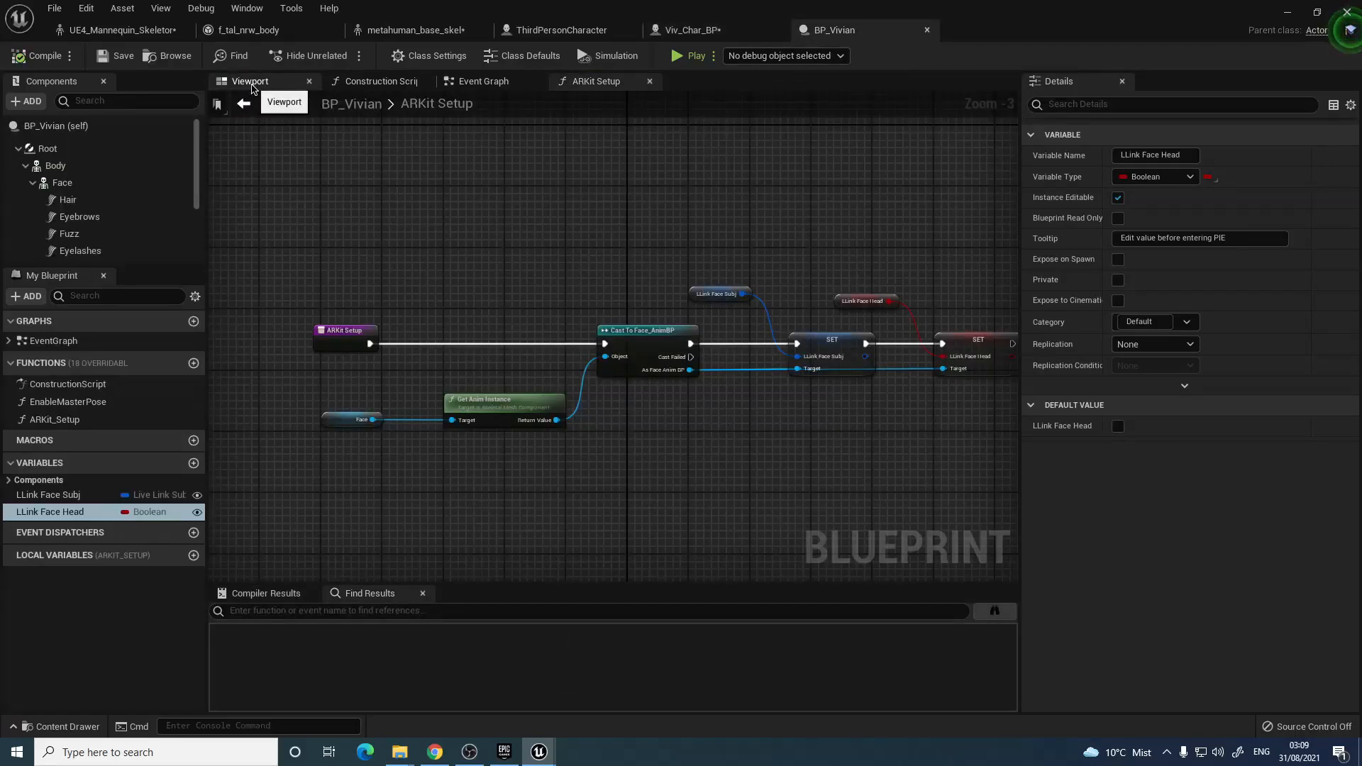
{"action": "left_click", "coordinate": [252, 84]}
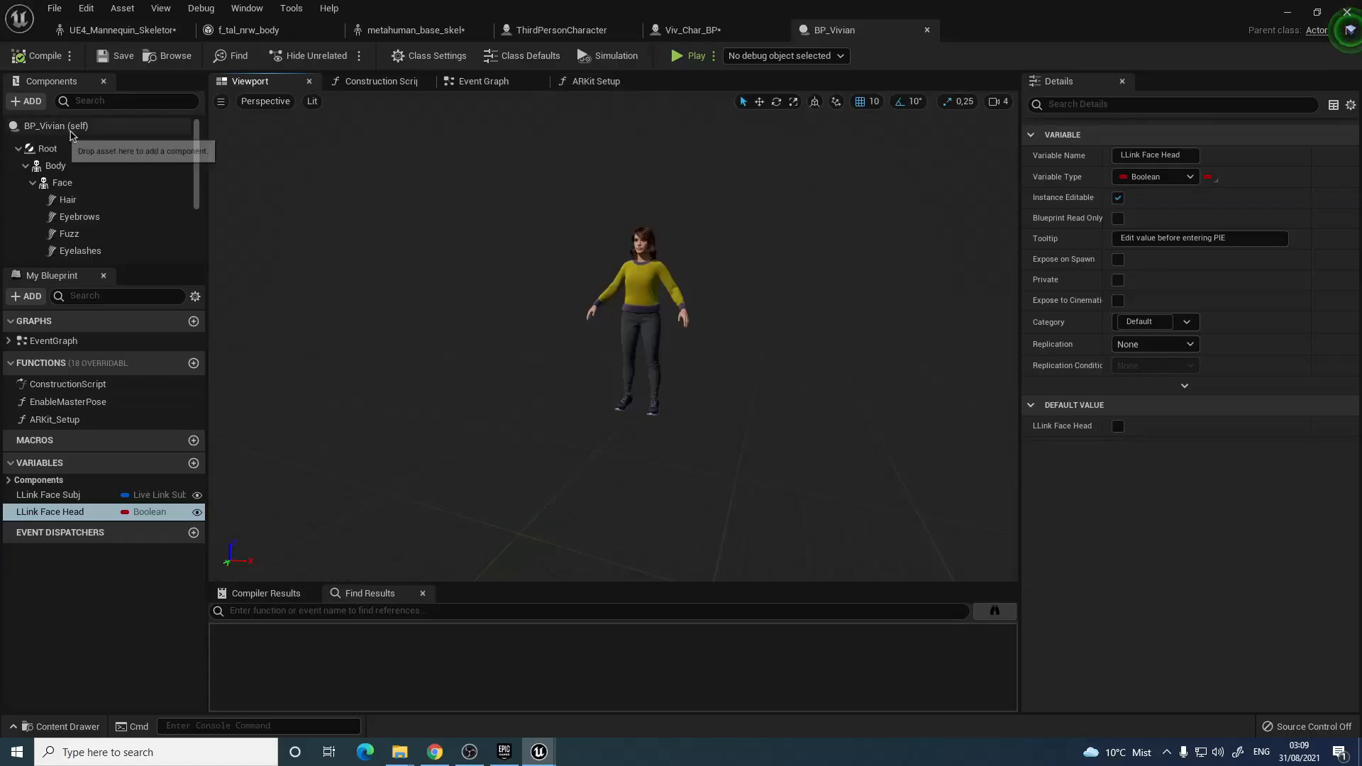
{"action": "left_click", "coordinate": [65, 126]}
{"action": "left_click", "coordinate": [69, 146]}
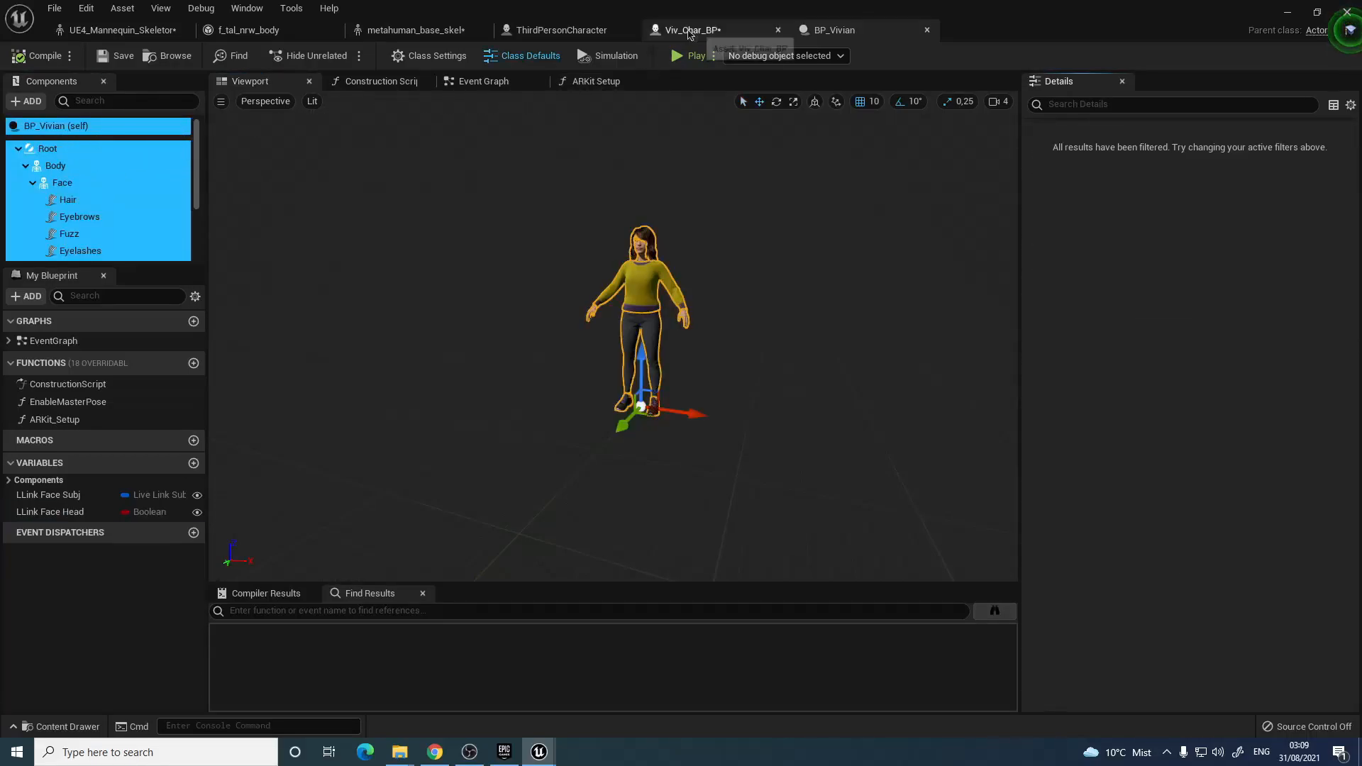
{"action": "left_click", "coordinate": [693, 31]}
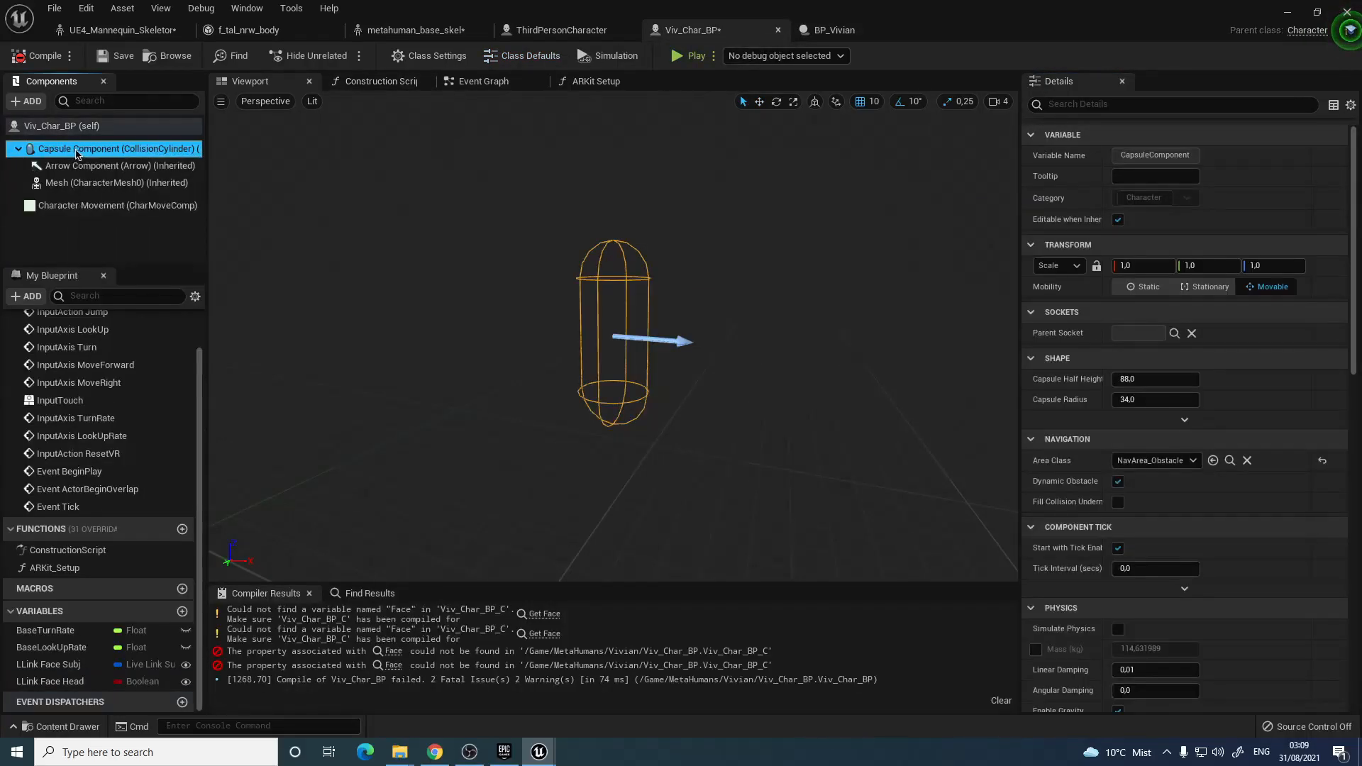
{"action": "key", "text": "ctrl+v"}
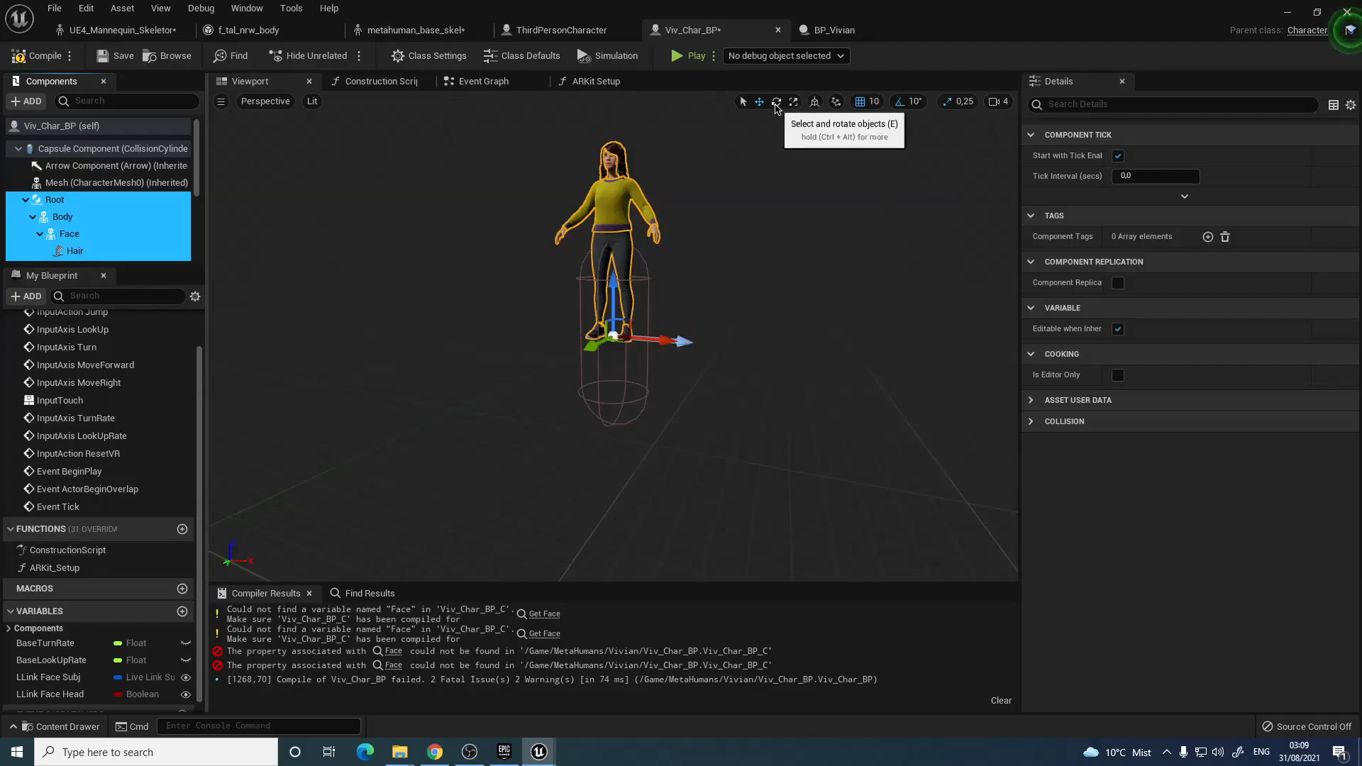
Rotate the pasted MetaHuman -90° about the vertical axis to face along the arrow, and set the viewport camera speed to 2
{"action": "left_click", "coordinate": [777, 101]}
{"action": "left_click_drag", "start_coordinate": [625, 354], "coordinate": [715, 390]}
{"action": "mouse_move", "coordinate": [714, 390]}
{"action": "right_mouse_down"}
{"action": "mouse_move", "coordinate": [788, 411]}
{"action": "mouse_move", "coordinate": [724, 418]}
{"action": "mouse_move", "coordinate": [731, 397]}
{"action": "mouse_move", "coordinate": [717, 390]}
{"action": "right_mouse_up"}
{"action": "left_click", "coordinate": [1001, 105]}
{"action": "right_click_drag", "start_coordinate": [947, 159], "coordinate": [680, 271]}
{"action": "key", "text": "w"}
{"action": "left_click_drag", "start_coordinate": [615, 323], "coordinate": [613, 408]}
{"action": "mouse_move", "coordinate": [613, 408]}
{"action": "right_mouse_down"}
{"action": "mouse_move", "coordinate": [615, 483]}
{"action": "mouse_move", "coordinate": [614, 388]}
{"action": "right_mouse_up"}
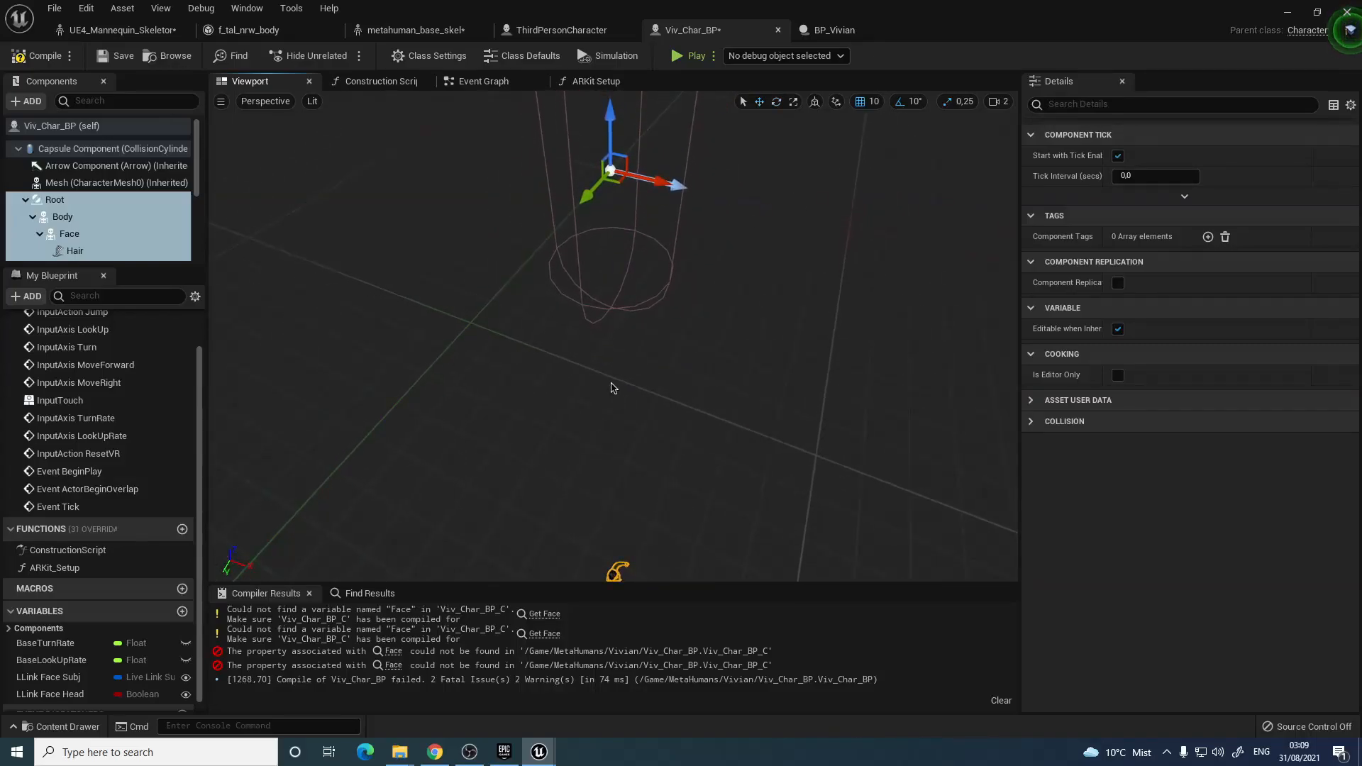
{"action": "key", "text": "ctrl+z"}
Move only the Root component down to Z -80 so the character stands inside the capsule
{"action": "left_click", "coordinate": [75, 201]}
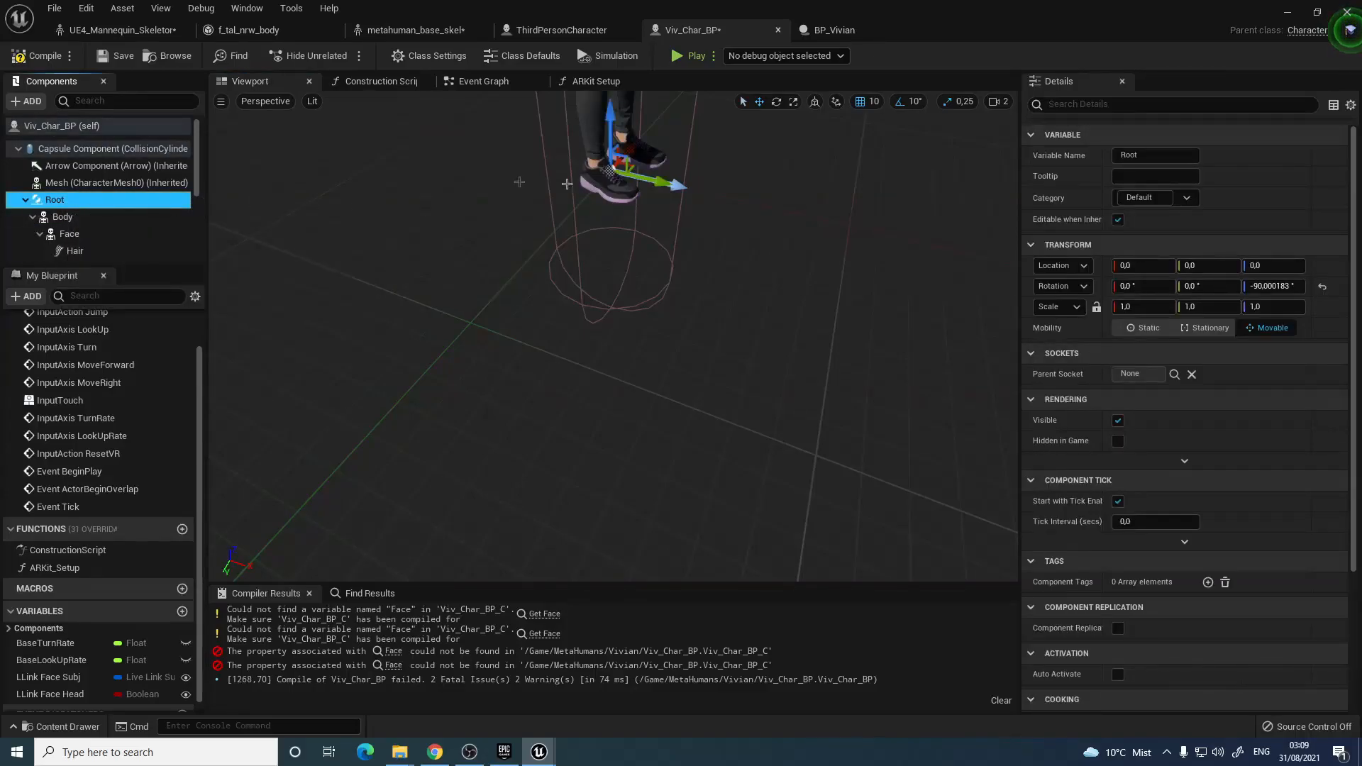
{"action": "right_click_drag", "start_coordinate": [546, 270], "coordinate": [568, 220]}
{"action": "left_click_drag", "start_coordinate": [578, 215], "coordinate": [598, 343]}
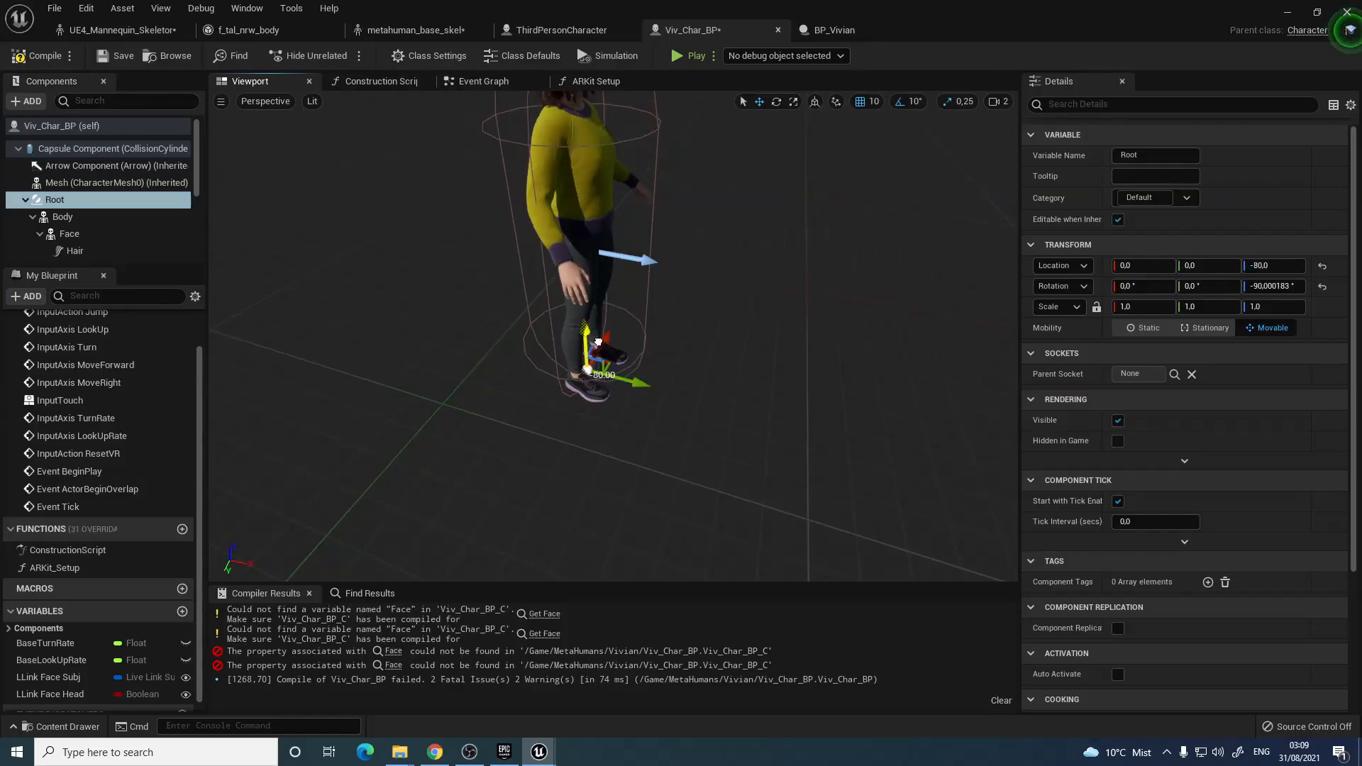
{"action": "right_click_drag", "start_coordinate": [598, 347], "coordinate": [493, 255]}
{"action": "mouse_move", "coordinate": [642, 245]}
{"action": "right_mouse_down"}
{"action": "mouse_move", "coordinate": [638, 273]}
{"action": "mouse_move", "coordinate": [649, 268]}
{"action": "right_mouse_up"}
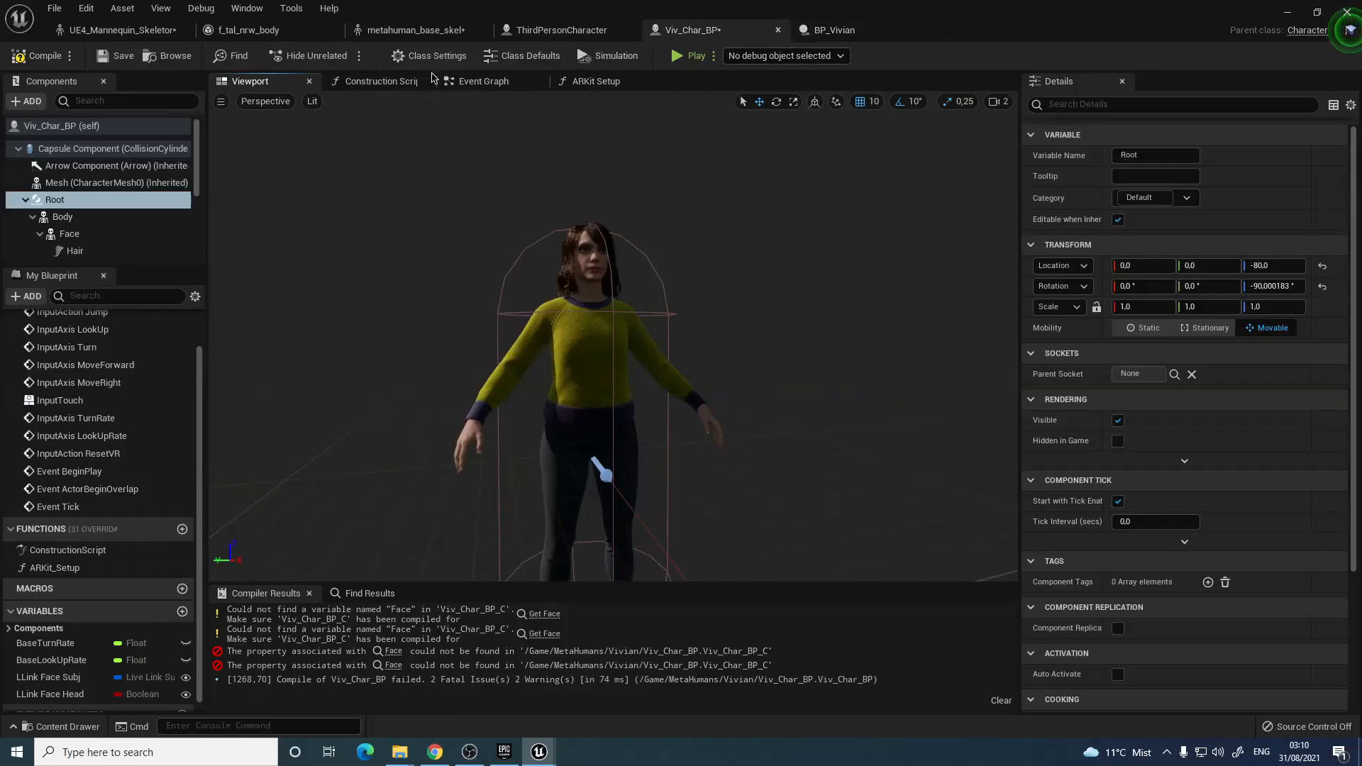
Compile Viv_Char_BP and review the pasted eyelash material nodes in its event graph
{"action": "left_click", "coordinate": [483, 81]}
{"action": "scroll", "coordinate": [562, 249], "scroll_direction": "up", "scroll_amount": 3}
{"action": "right_click_drag", "start_coordinate": [472, 355], "coordinate": [649, 215]}
{"action": "left_click", "coordinate": [47, 60]}
{"action": "right_click_drag", "start_coordinate": [458, 383], "coordinate": [505, 286]}
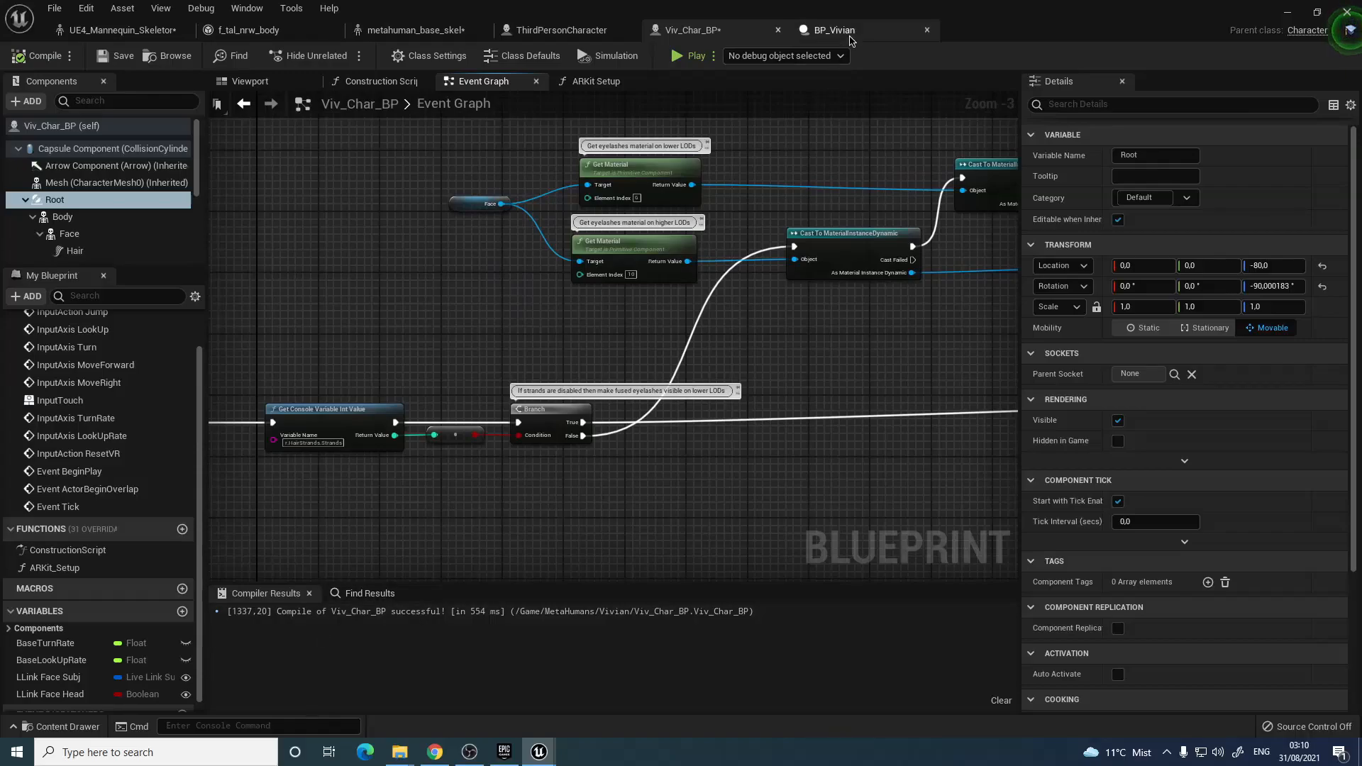
Copy every node of the Construction Script graph in BP_Vivian
{"action": "left_click", "coordinate": [848, 34]}
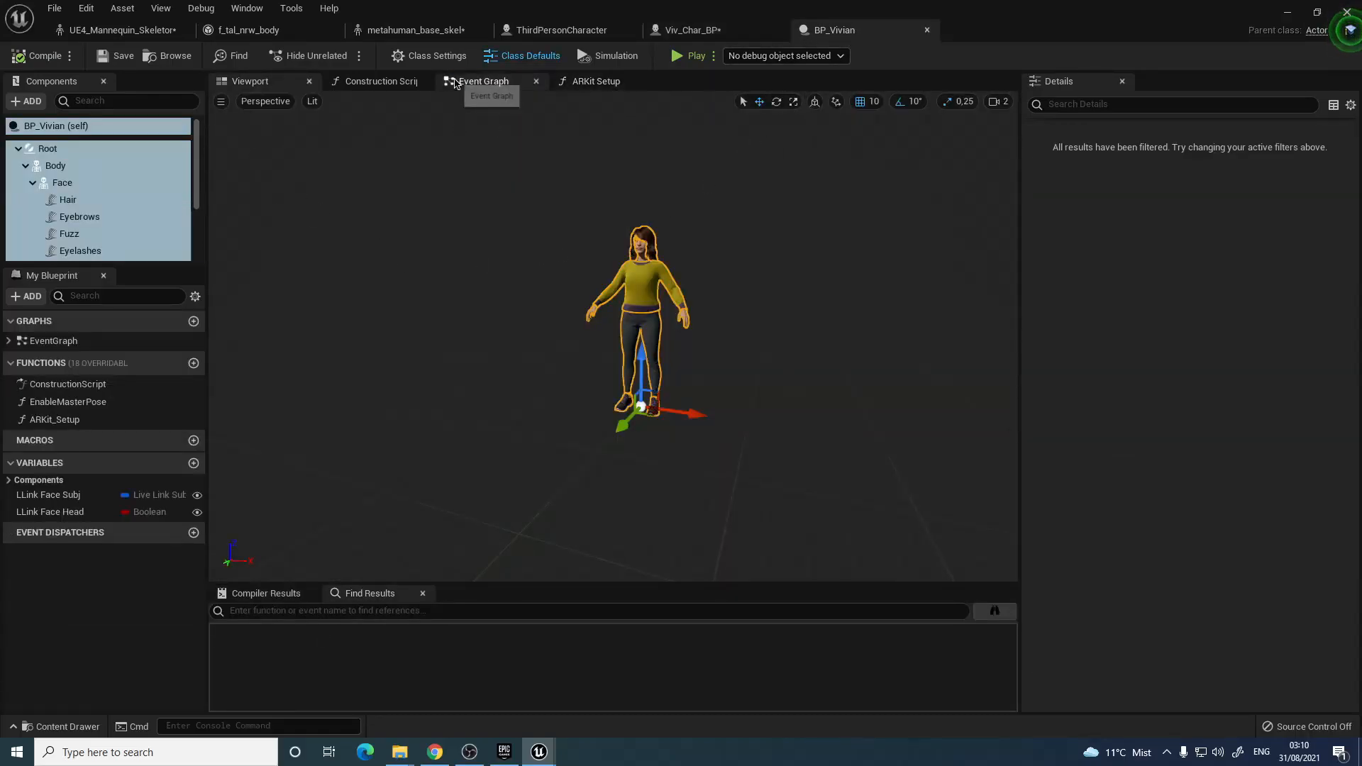
{"action": "left_click", "coordinate": [500, 82]}
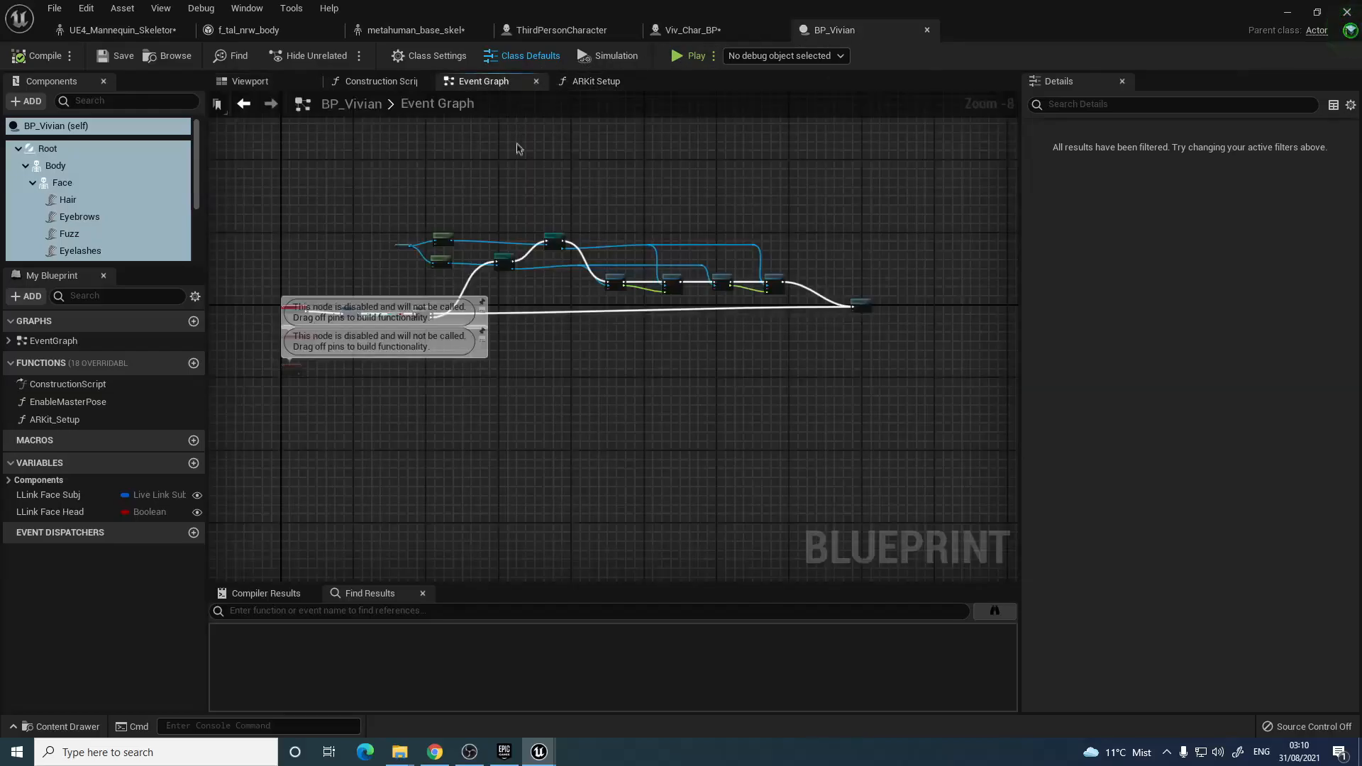
{"action": "left_click", "coordinate": [83, 128]}
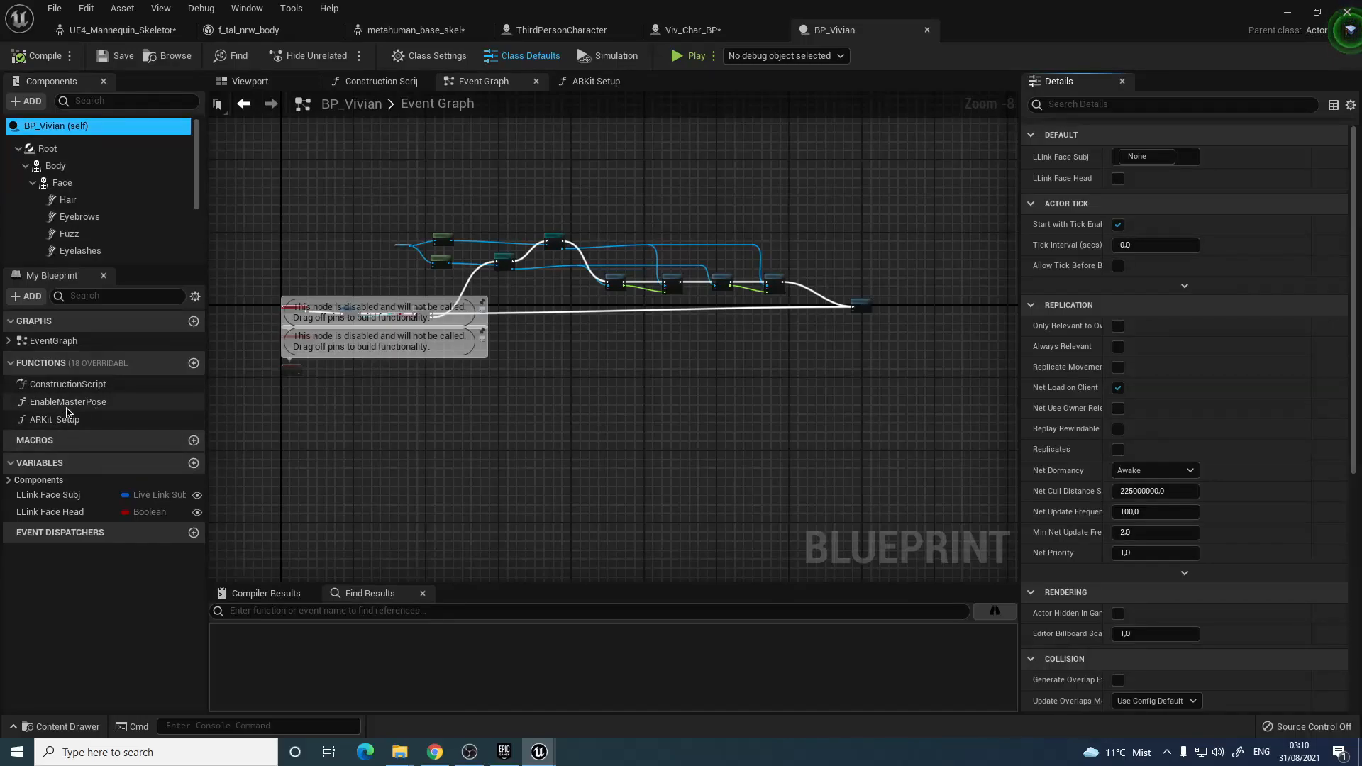
{"action": "double_click", "coordinate": [71, 384]}
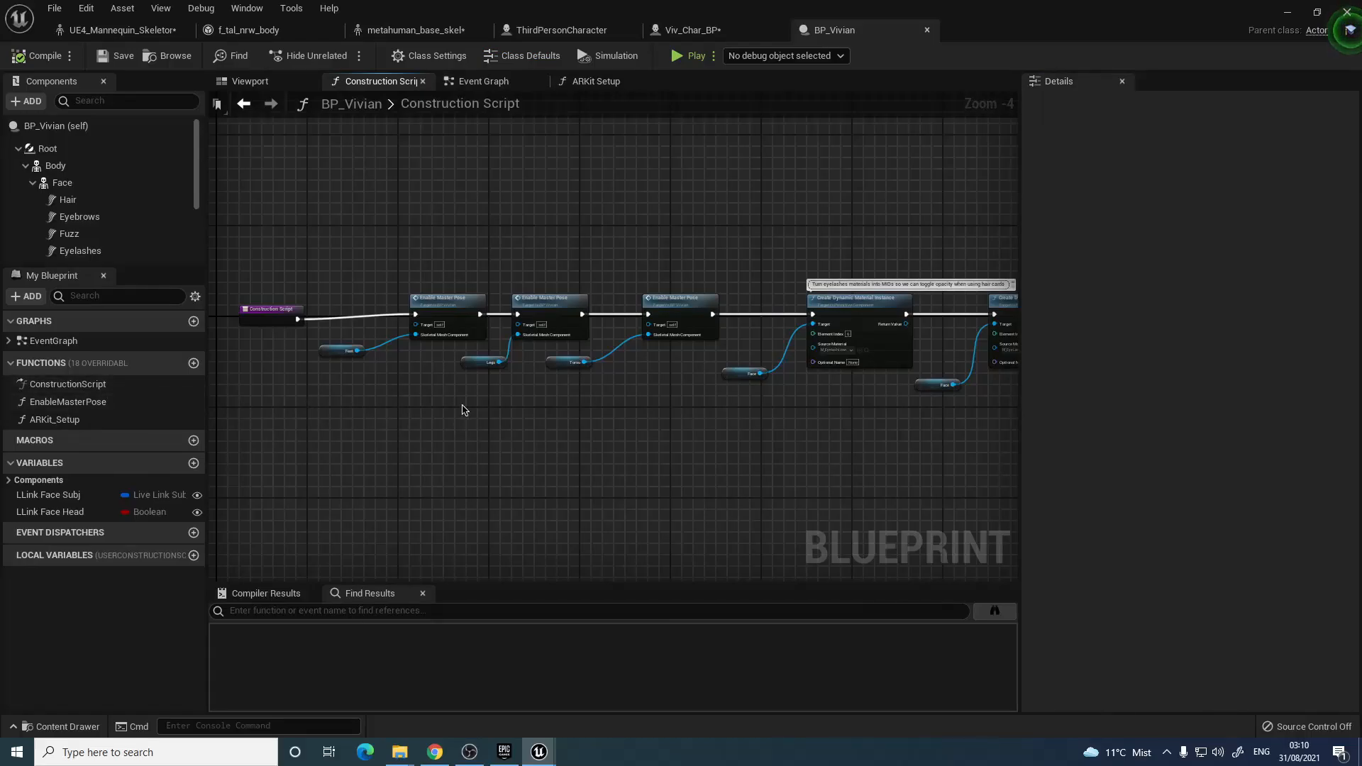
{"action": "key", "text": "ctrl+a"}
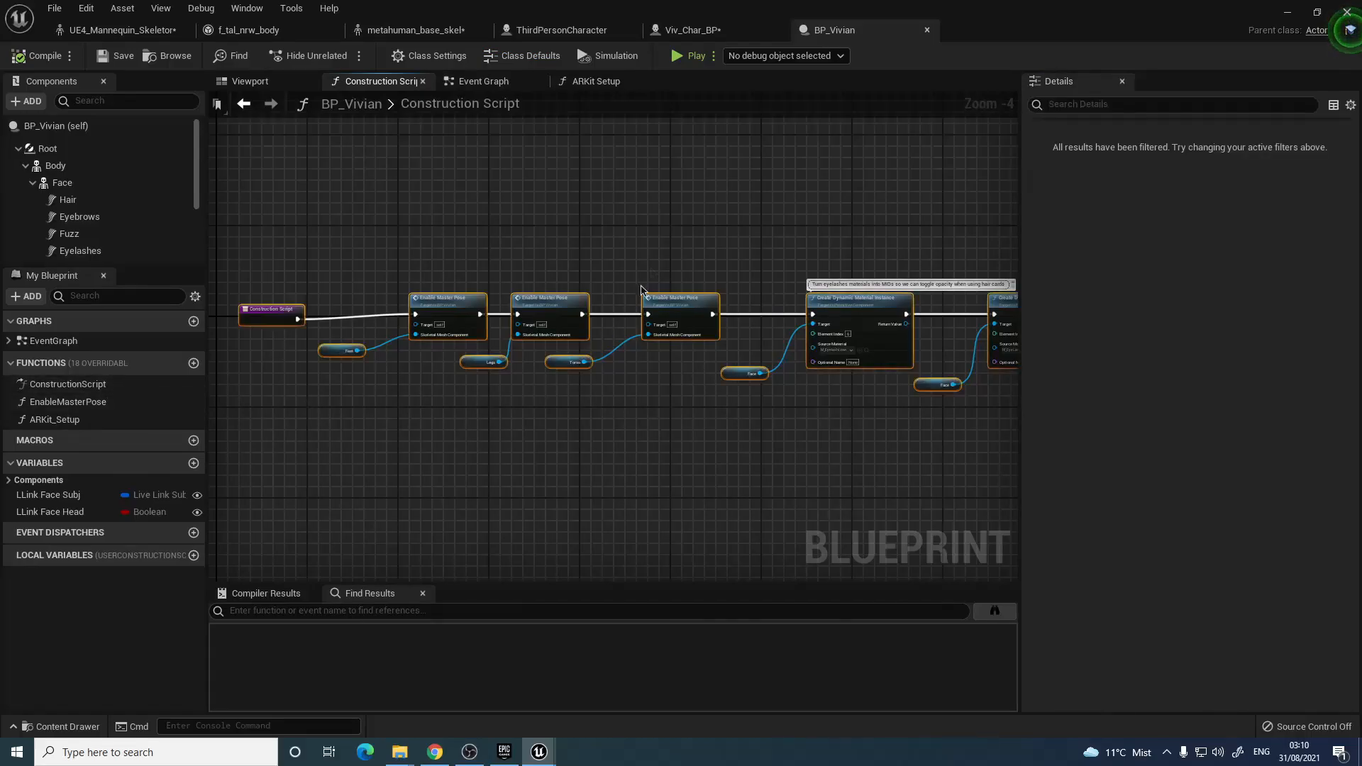
Paste the nodes into Viv_Char_BP's Construction Script, resolving the EnableMasterPose reference by creating a matching function in the blueprint
{"action": "left_click", "coordinate": [706, 34]}
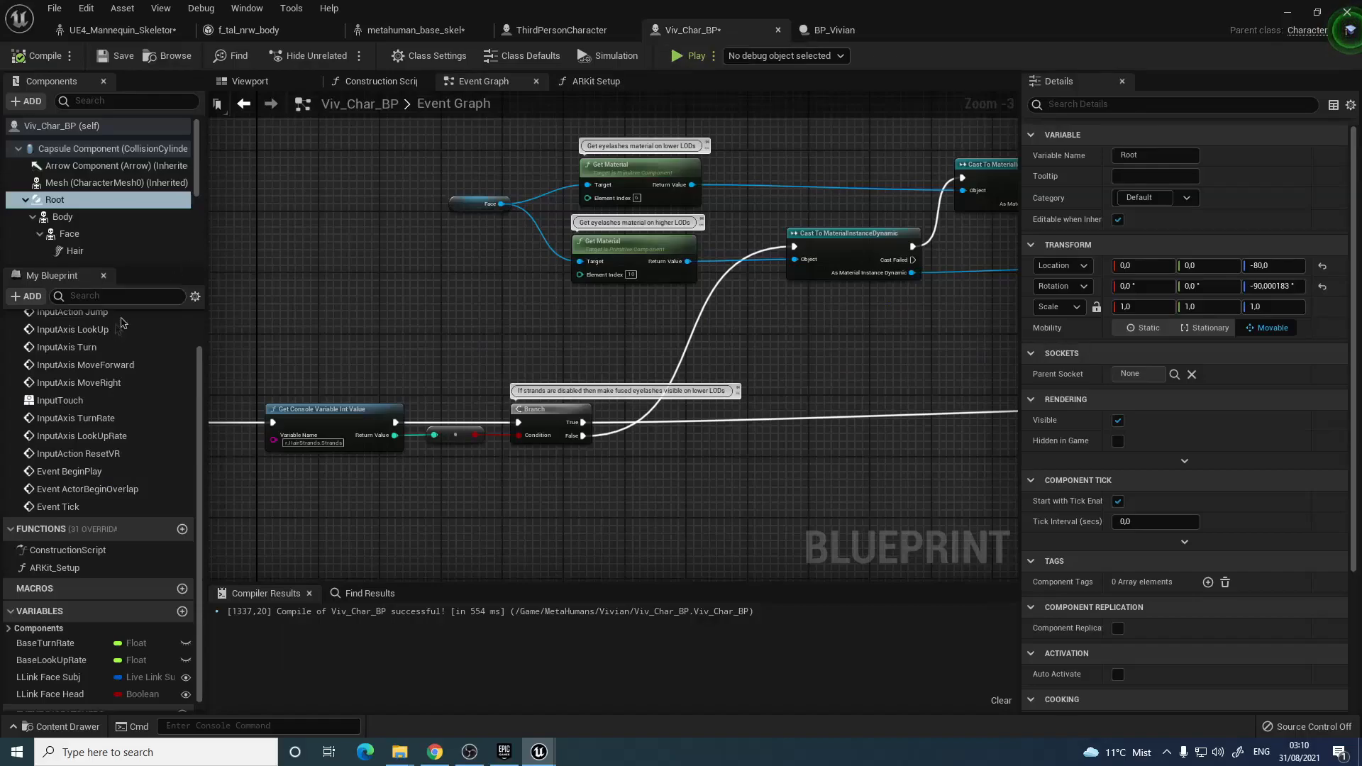
{"action": "scroll", "coordinate": [140, 424], "scroll_direction": "up", "scroll_amount": 2}
{"action": "scroll", "coordinate": [91, 387], "scroll_direction": "down", "scroll_amount": 2}
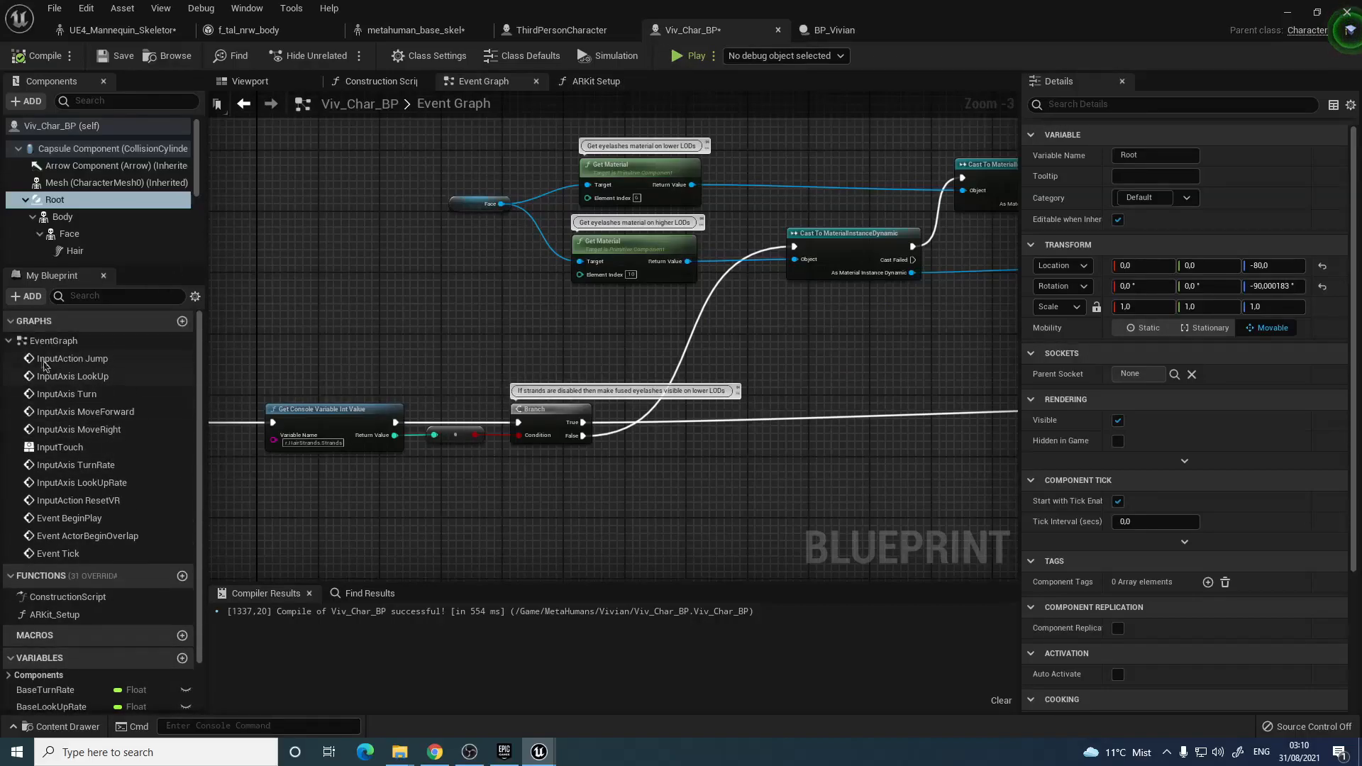
{"action": "left_click", "coordinate": [9, 342]}
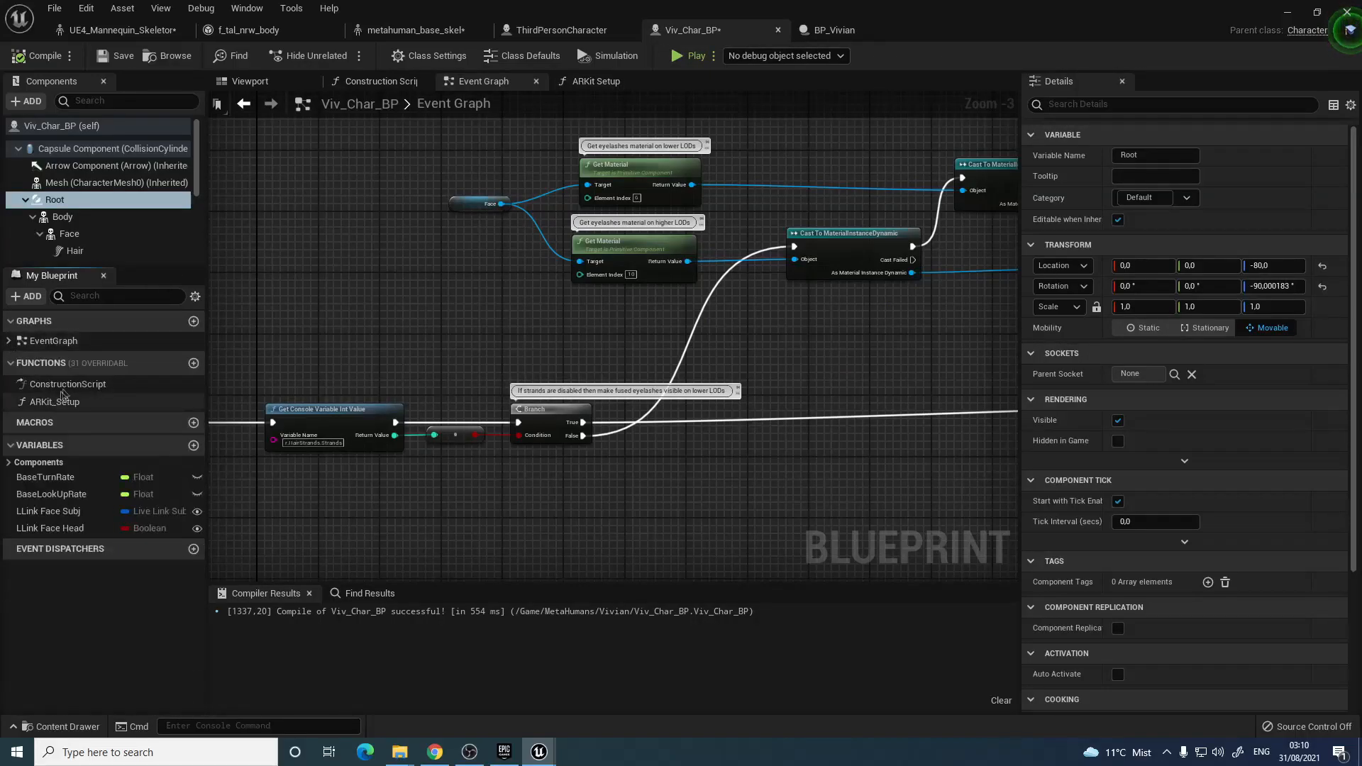
{"action": "double_click", "coordinate": [65, 384]}
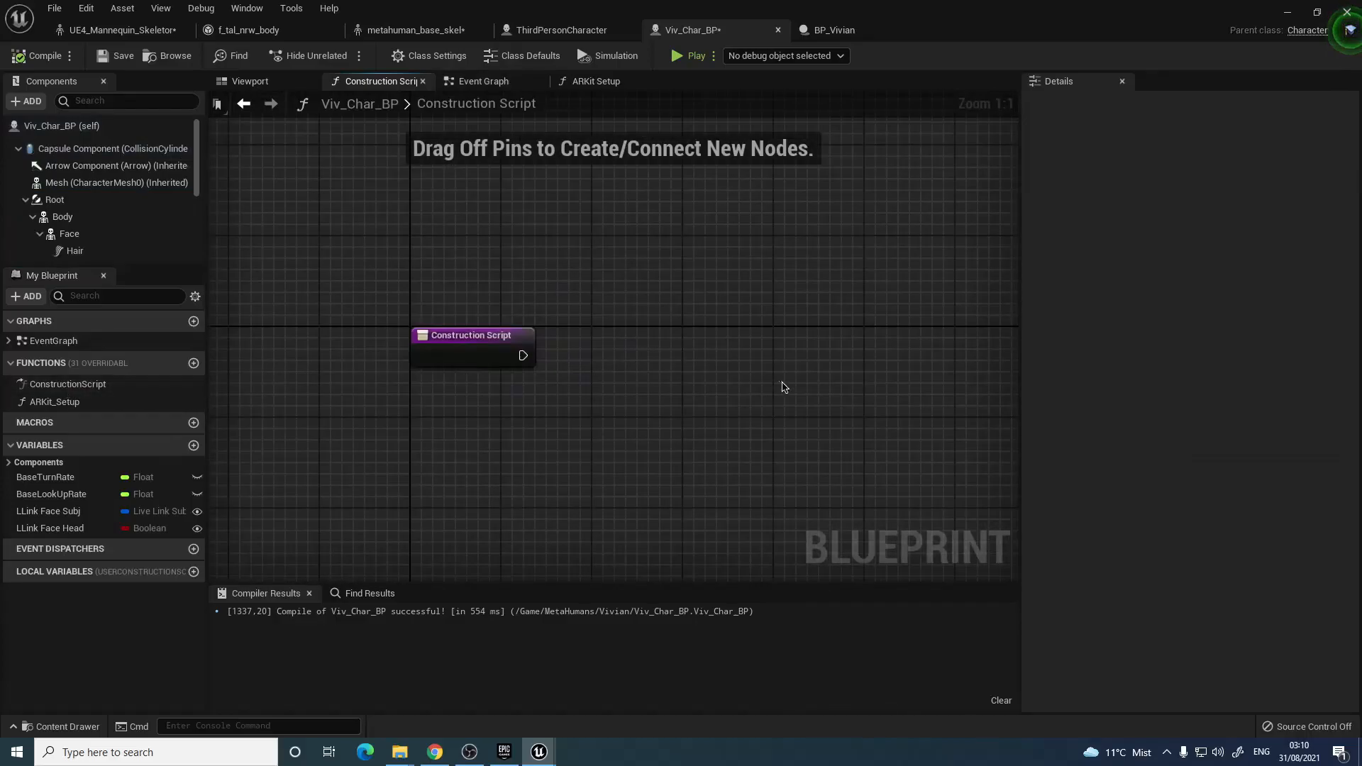
{"action": "key", "text": "ctrl+v"}
{"action": "left_click", "coordinate": [860, 422]}
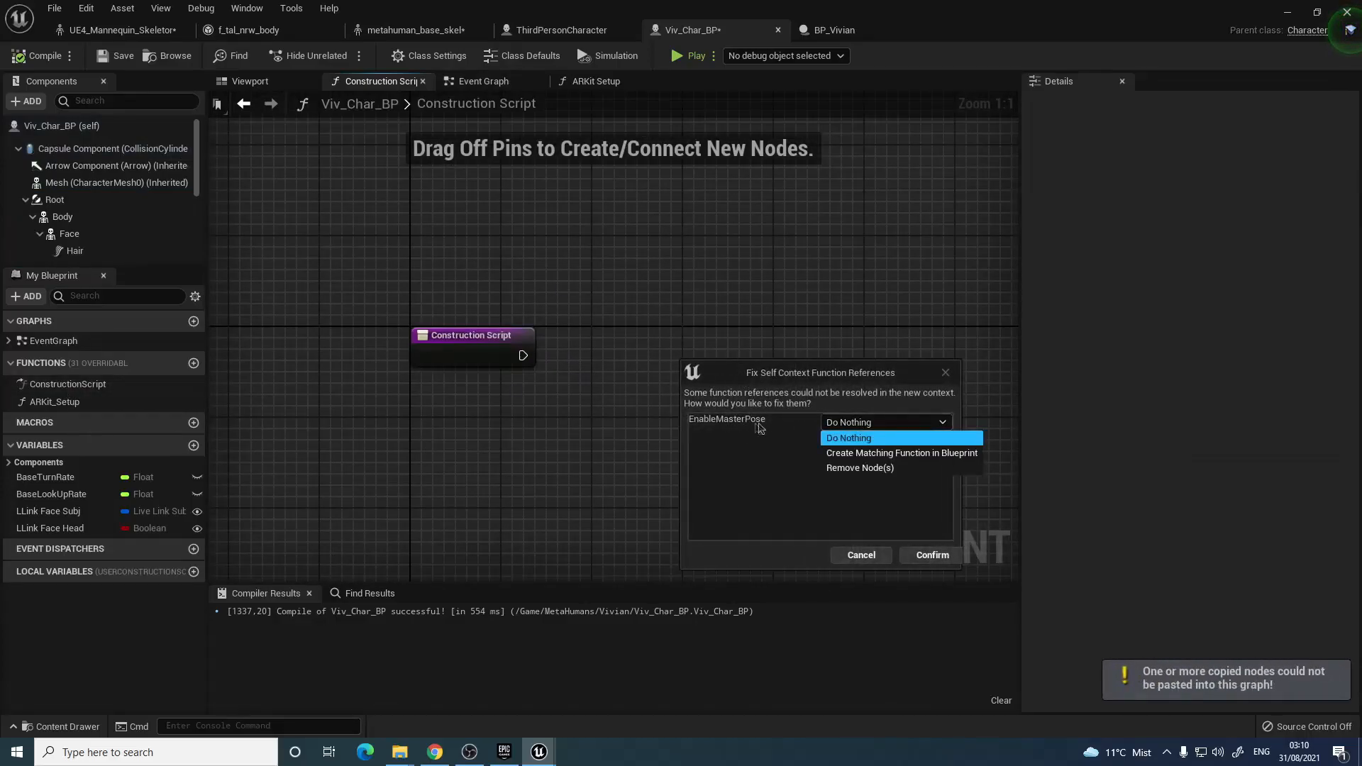
{"action": "left_click", "coordinate": [858, 454]}
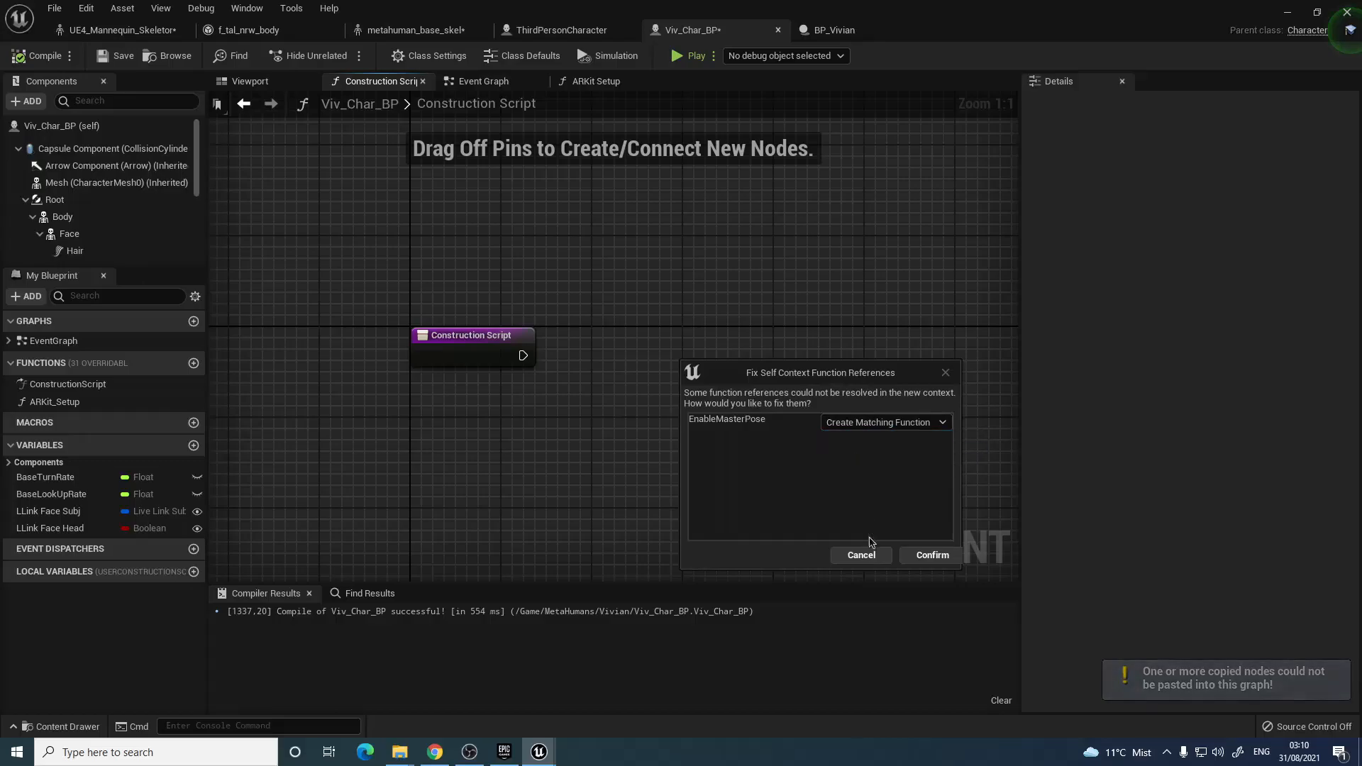
{"action": "left_click", "coordinate": [914, 557]}
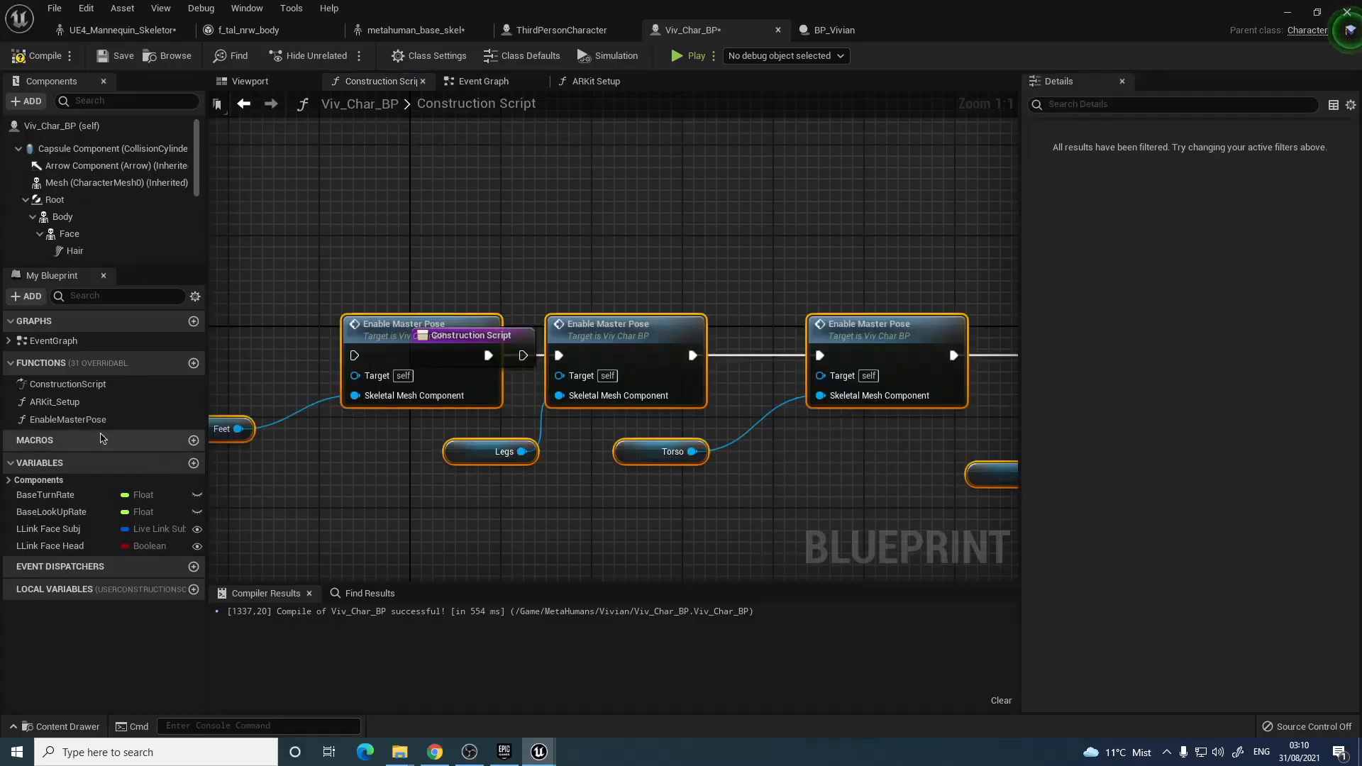
Connect the Construction Script entry node's execution output to the first pasted Enable Master Pose node
{"action": "left_click", "coordinate": [62, 420]}
{"action": "right_click_drag", "start_coordinate": [532, 287], "coordinate": [711, 257]}
{"action": "left_click_drag", "start_coordinate": [648, 306], "coordinate": [532, 326]}
{"action": "left_click", "coordinate": [516, 236]}
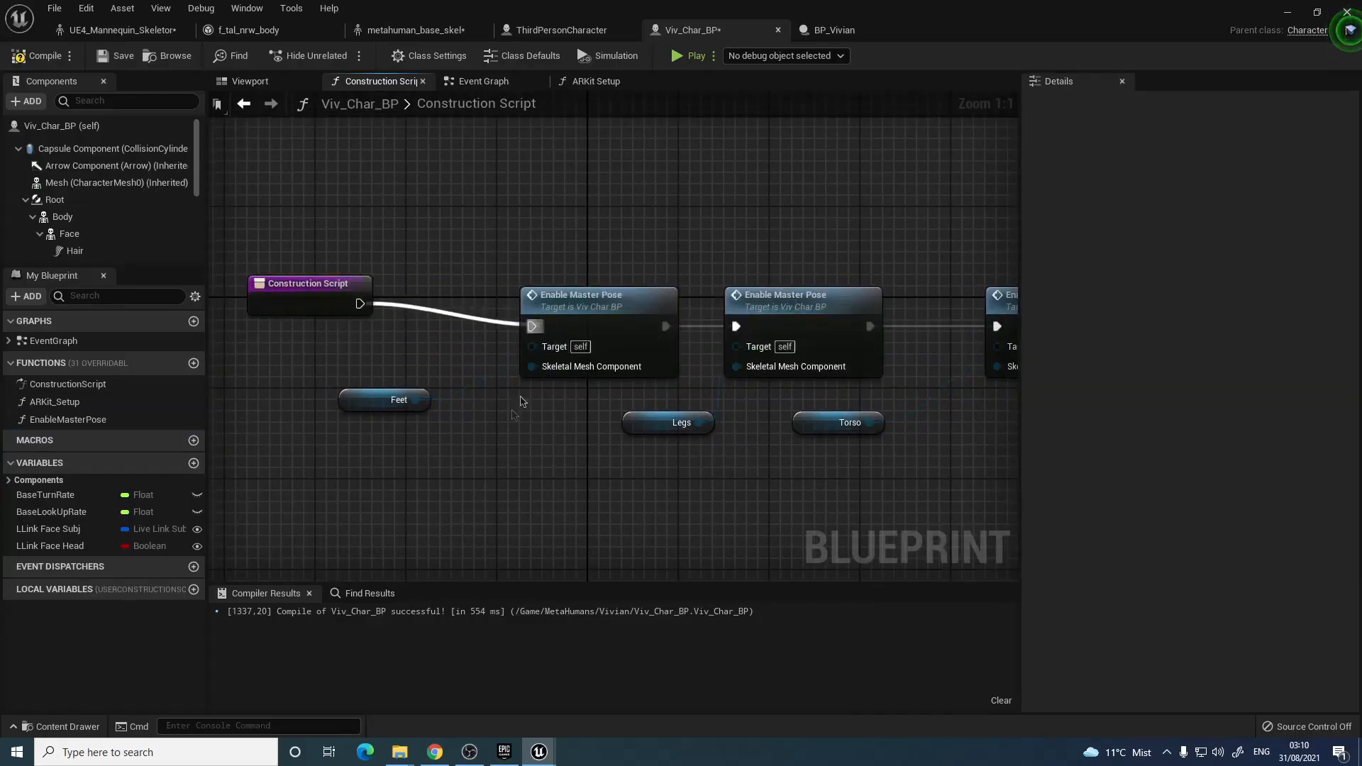
Open Viv_Char_BP's EnableMasterPose function, and copy all nodes from the EnableMasterPose function in BP_Vivian
{"action": "double_click", "coordinate": [75, 420]}
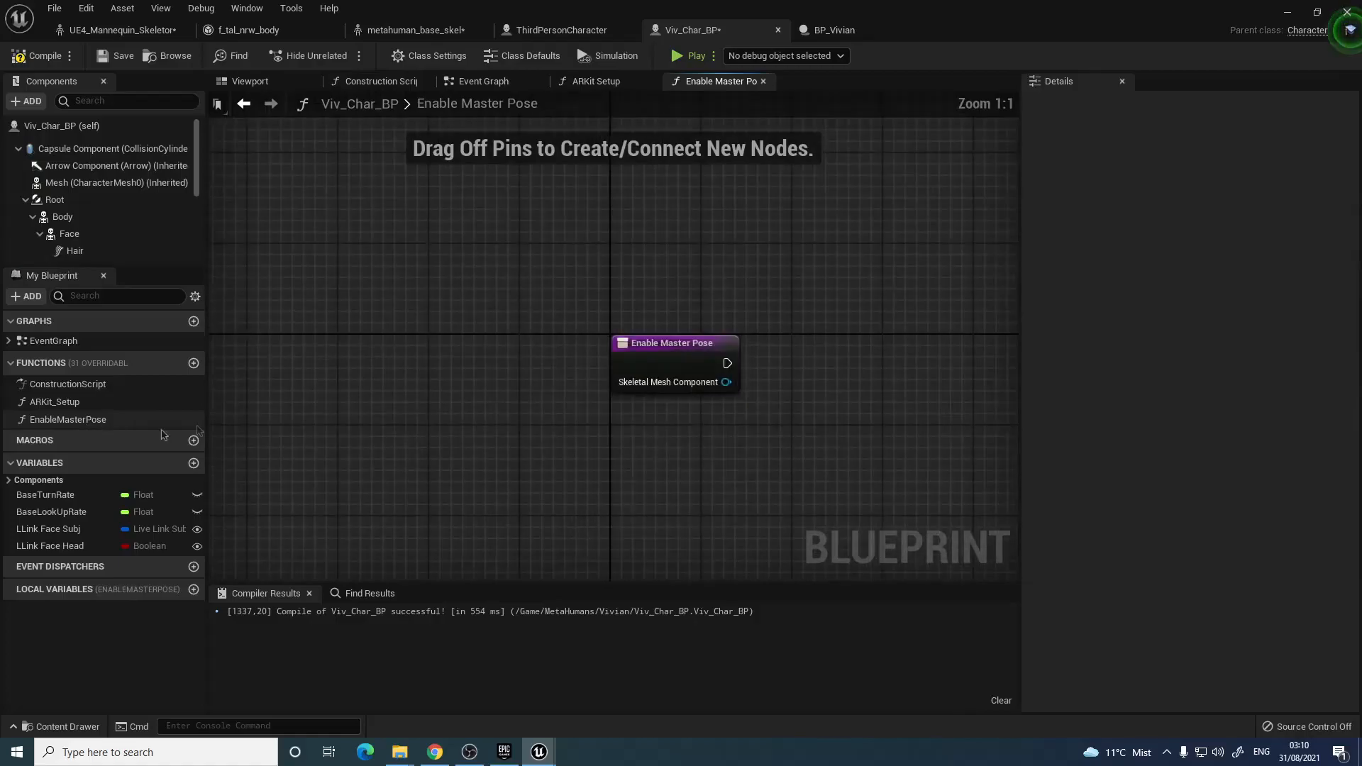
{"action": "left_click", "coordinate": [835, 29]}
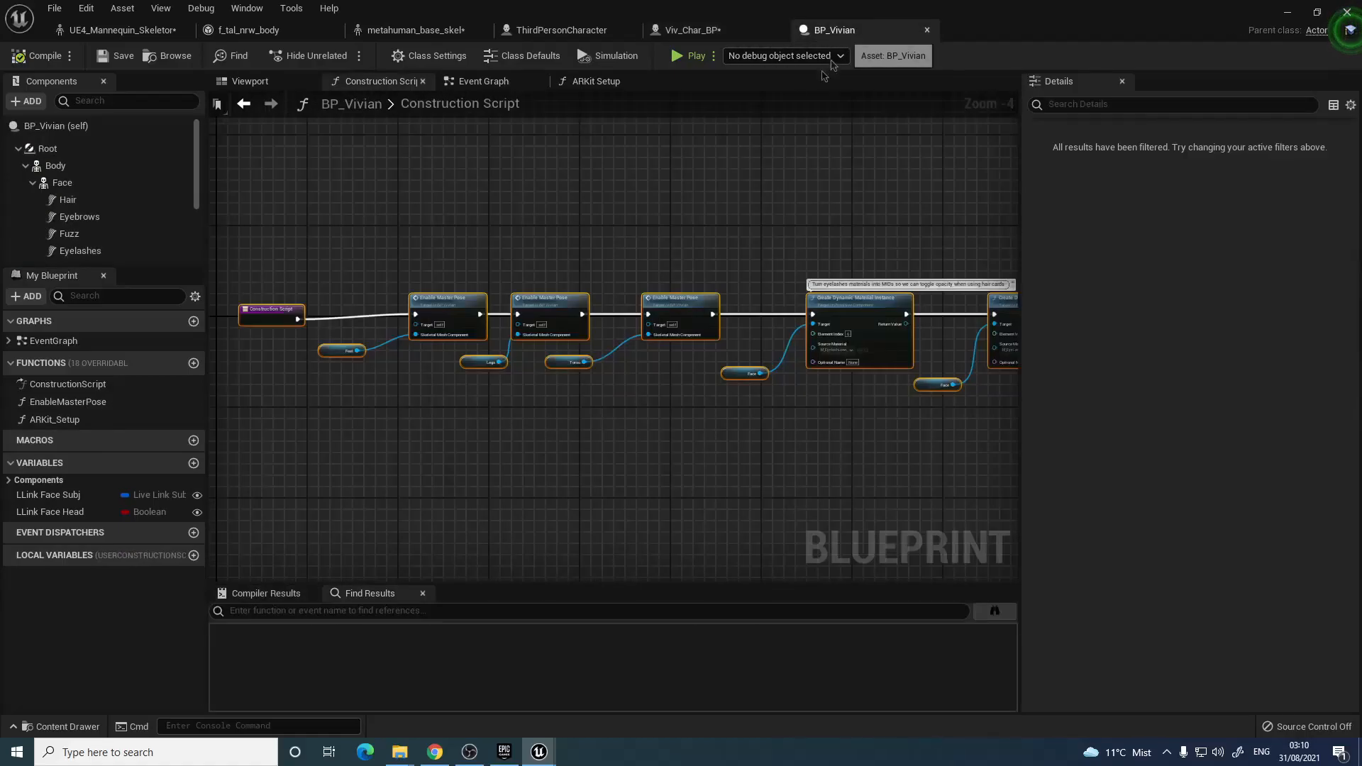
{"action": "double_click", "coordinate": [68, 402]}
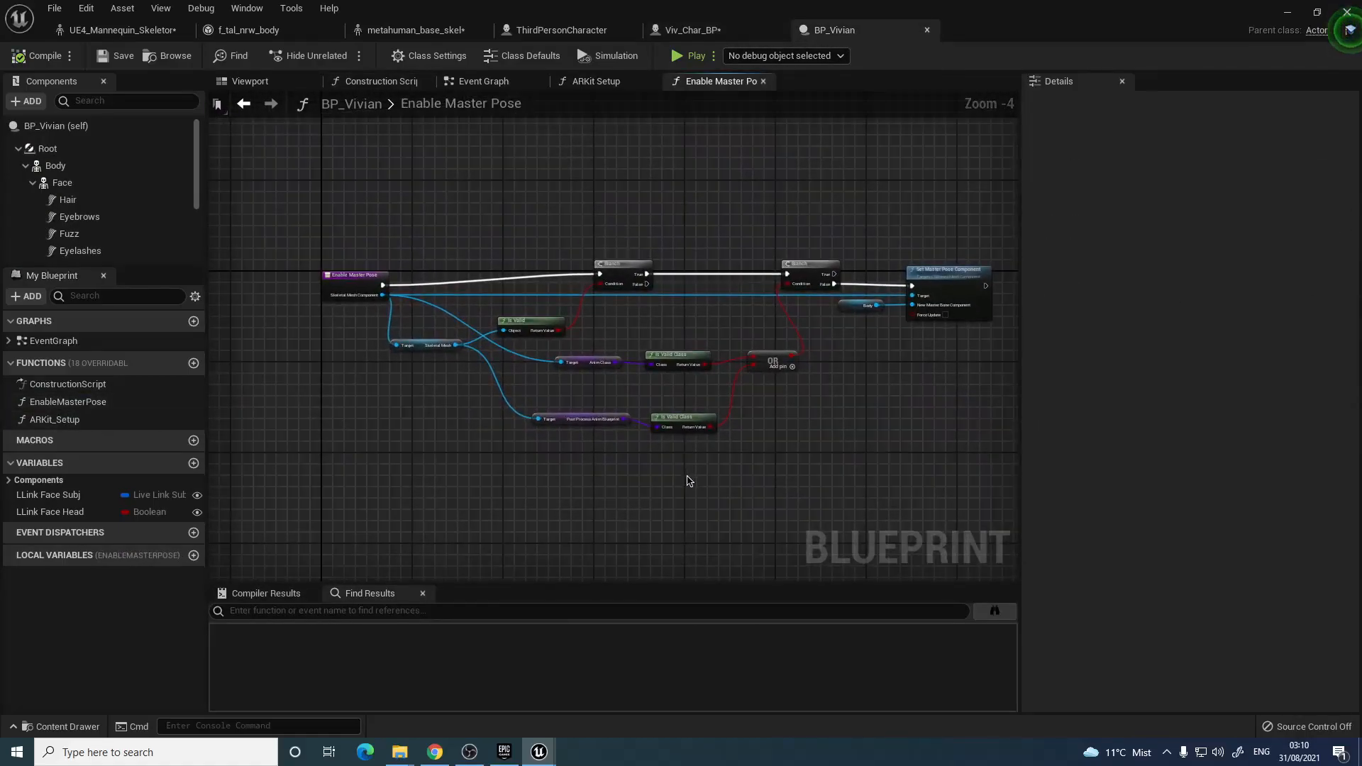
{"action": "key", "text": "ctrl+a"}
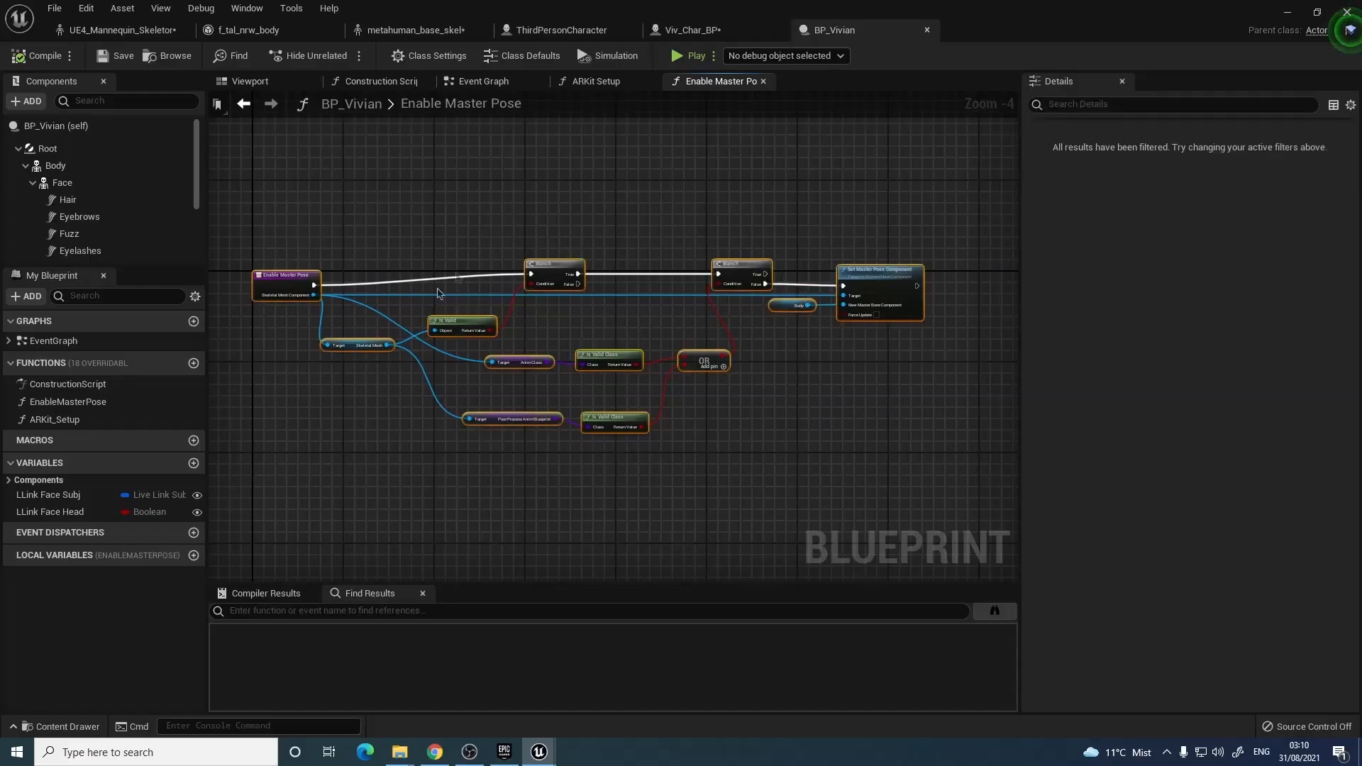
Paste the nodes into Viv_Char_BP's EnableMasterPose, wire the entry node to the Branch, mesh getters and Set Master Pose Component, and compile
{"action": "left_click", "coordinate": [712, 34]}
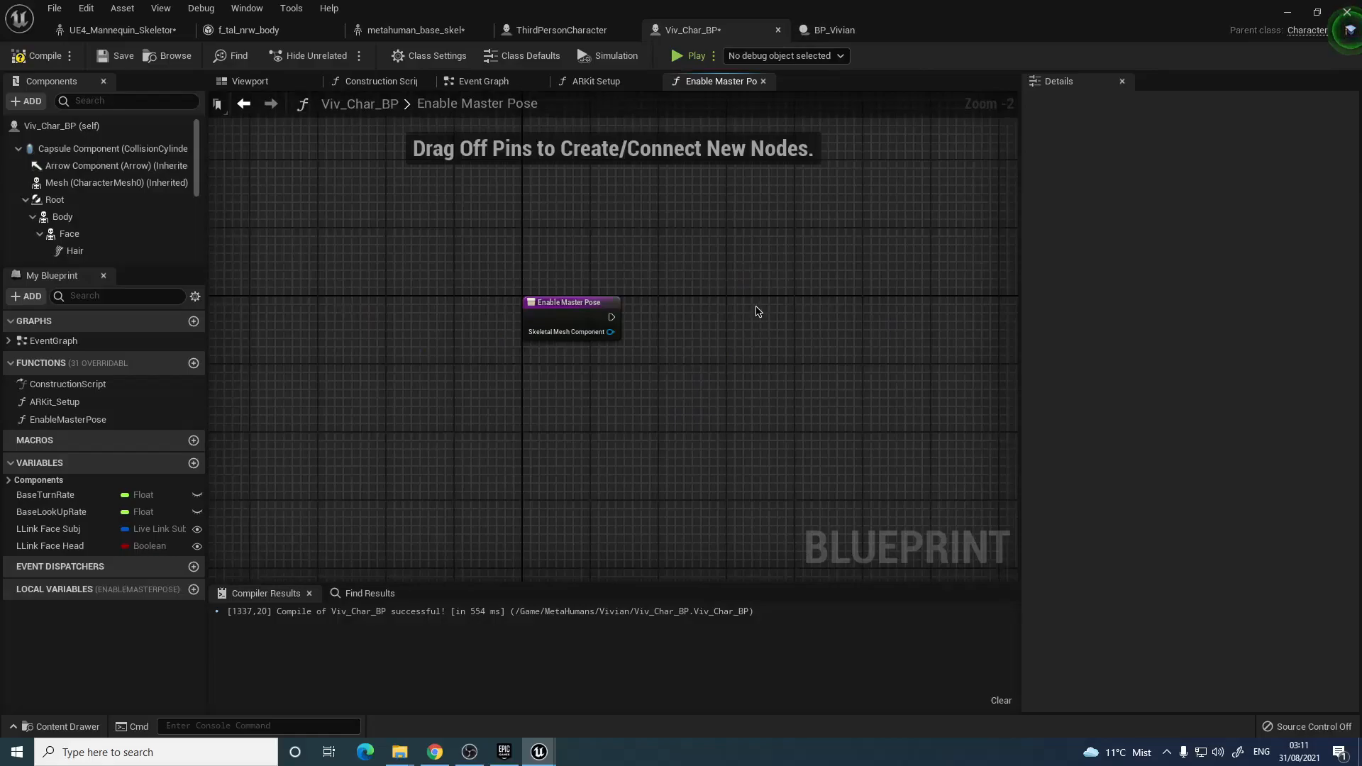
{"action": "right_click_drag", "start_coordinate": [796, 406], "coordinate": [565, 277]}
{"action": "right_click_drag", "start_coordinate": [712, 273], "coordinate": [734, 304]}
{"action": "key", "text": "ctrl+v"}
{"action": "left_click", "coordinate": [505, 247]}
{"action": "left_click_drag", "start_coordinate": [396, 216], "coordinate": [659, 217]}
{"action": "left_click_drag", "start_coordinate": [398, 231], "coordinate": [353, 324]}
{"action": "left_click_drag", "start_coordinate": [398, 232], "coordinate": [821, 257]}
{"action": "right_click_drag", "start_coordinate": [773, 328], "coordinate": [923, 337]}
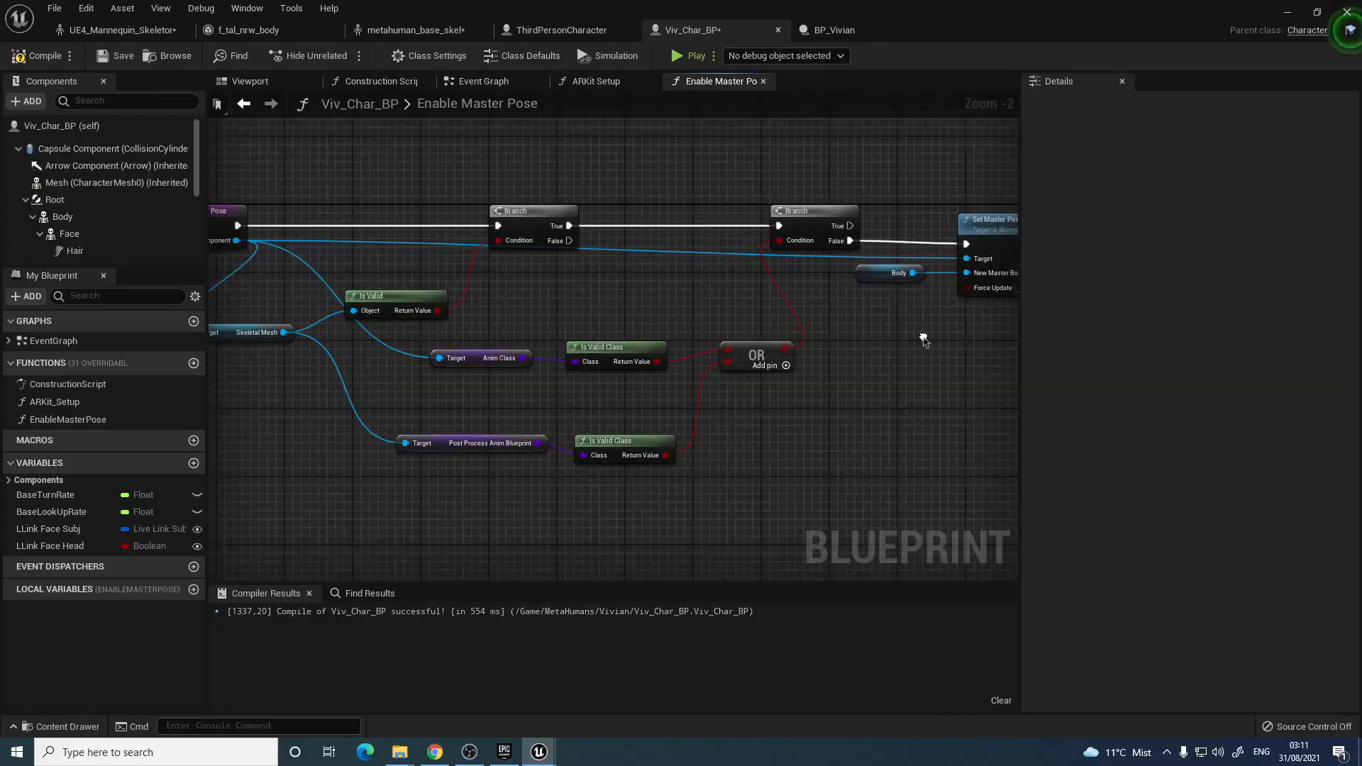
{"action": "key", "text": "F7"}
Set the Body component to Use Animation Blueprint with Anim Class Viv_Anim_BPThirdPerson_AnimBP, and compile Viv_Char_BP
{"action": "scroll", "coordinate": [445, 505], "scroll_direction": "down", "scroll_amount": 2}
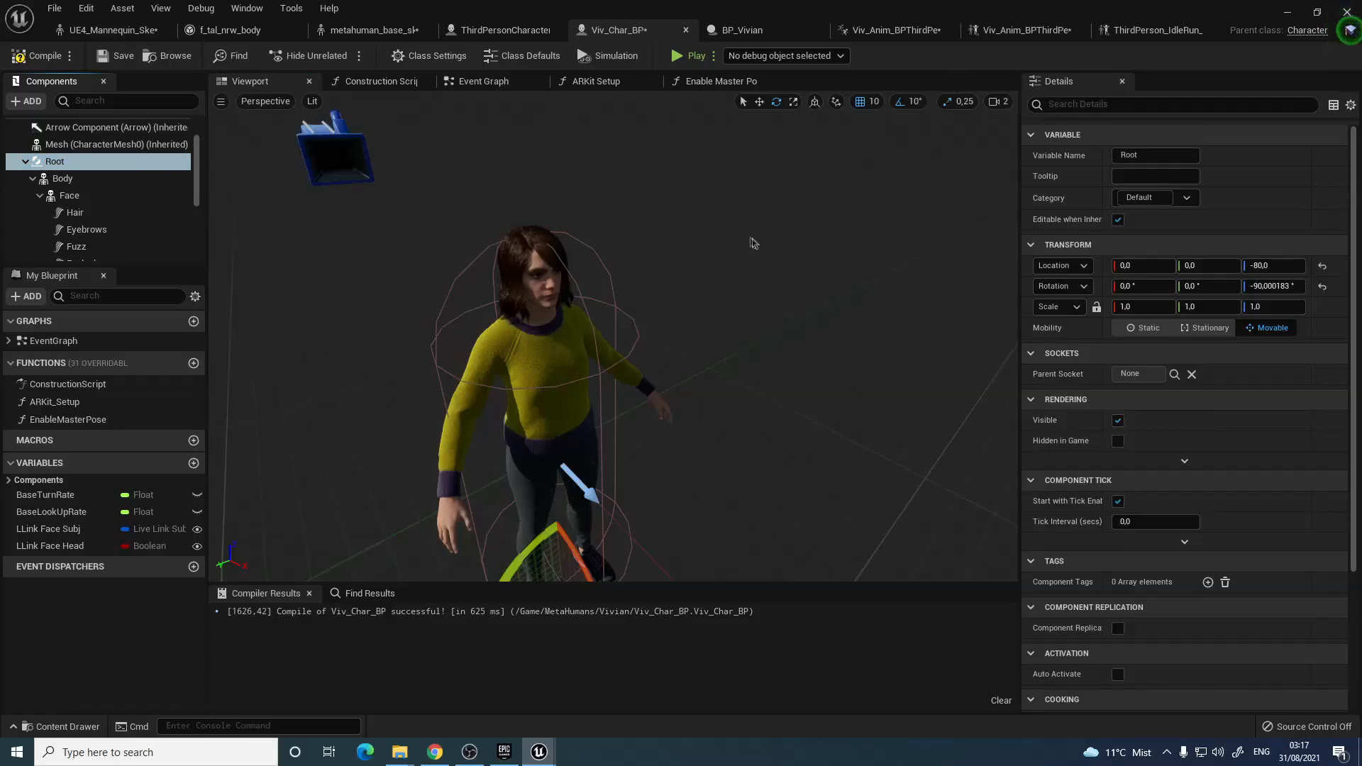
{"action": "right_click_drag", "start_coordinate": [754, 244], "coordinate": [461, 190]}
{"action": "key", "text": "w"}
{"action": "right_click_drag", "start_coordinate": [558, 292], "coordinate": [604, 297]}
{"action": "key", "text": "d"}
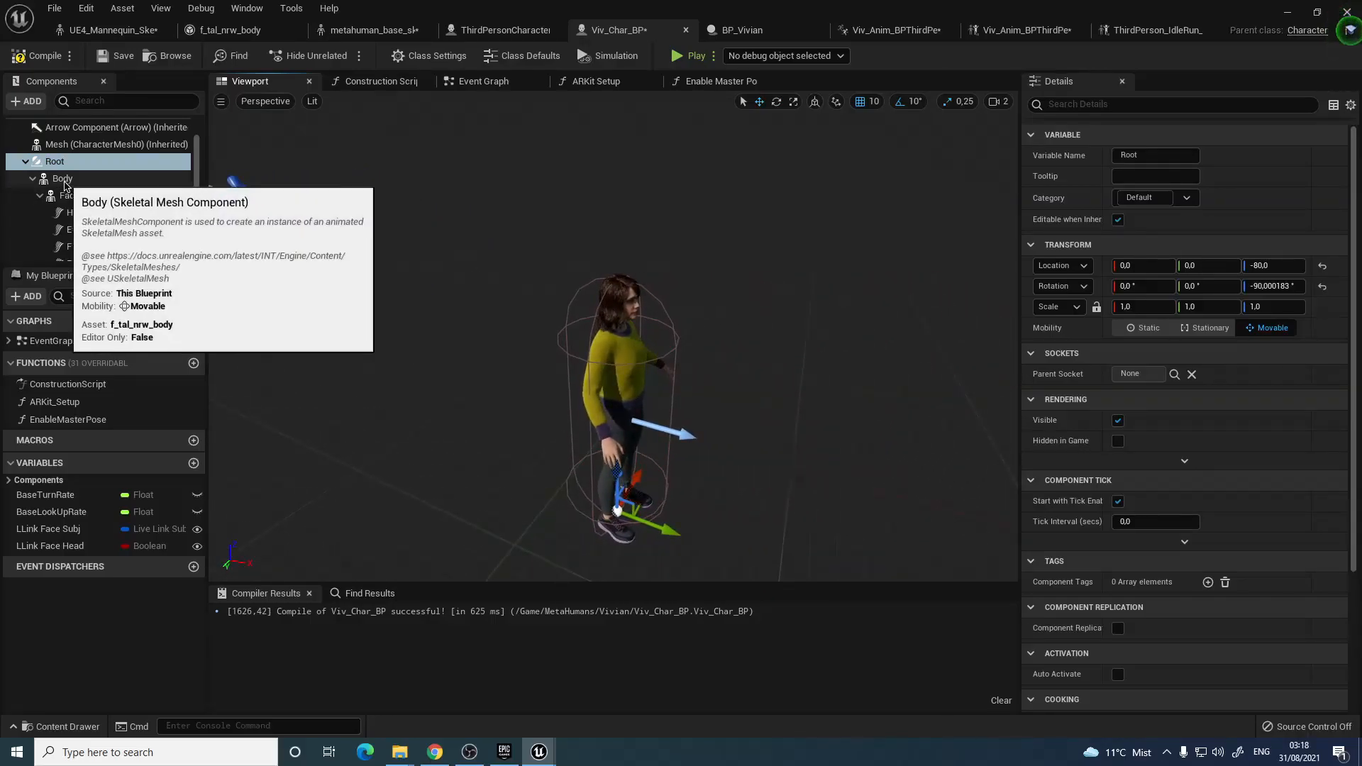
{"action": "left_click", "coordinate": [63, 181]}
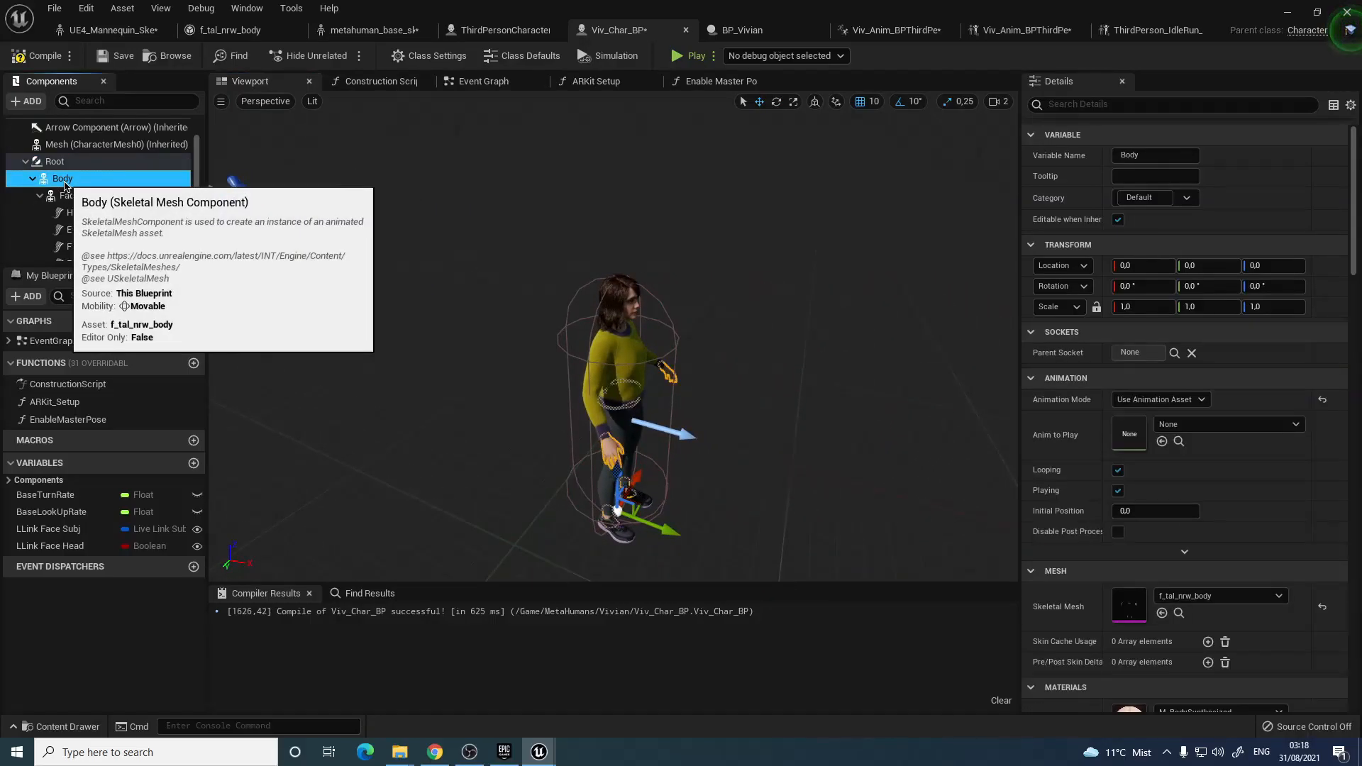
{"action": "left_click", "coordinate": [1143, 401]}
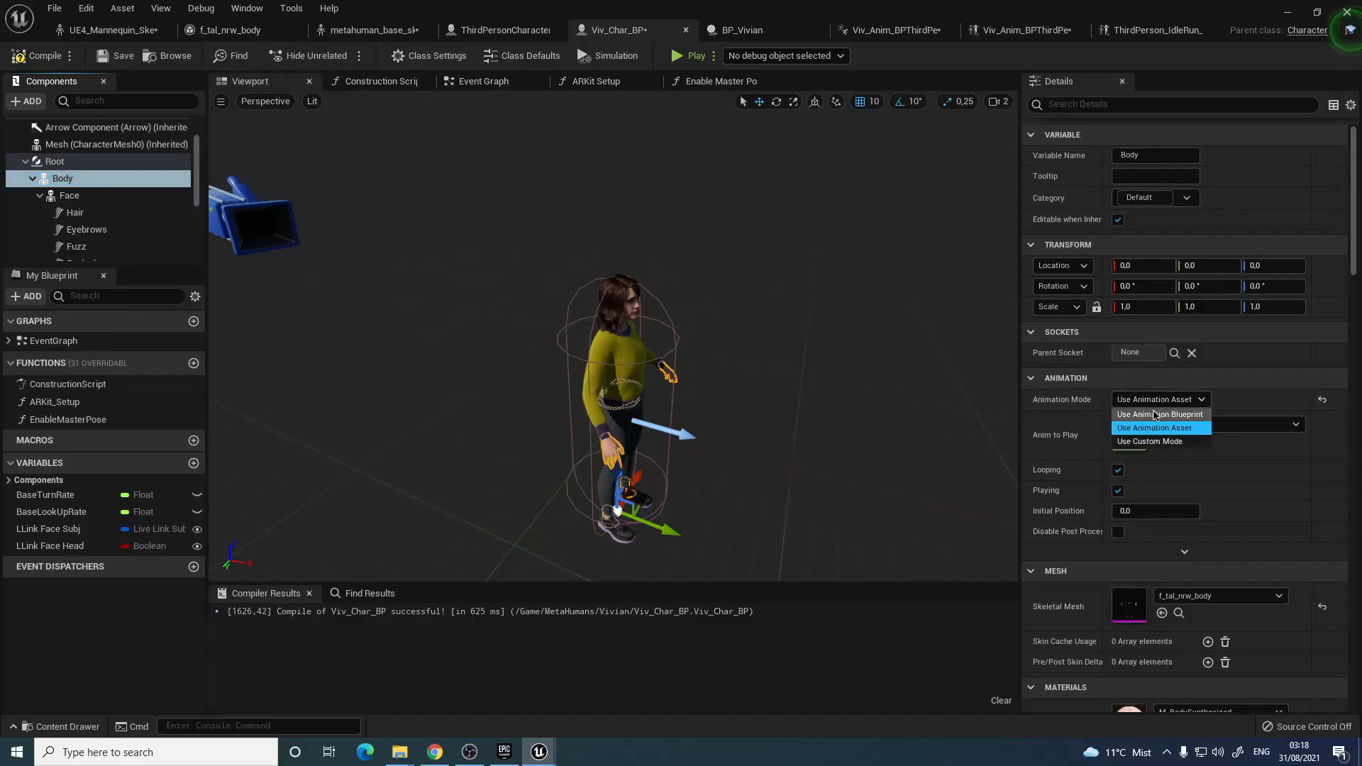
{"action": "left_click", "coordinate": [1194, 417]}
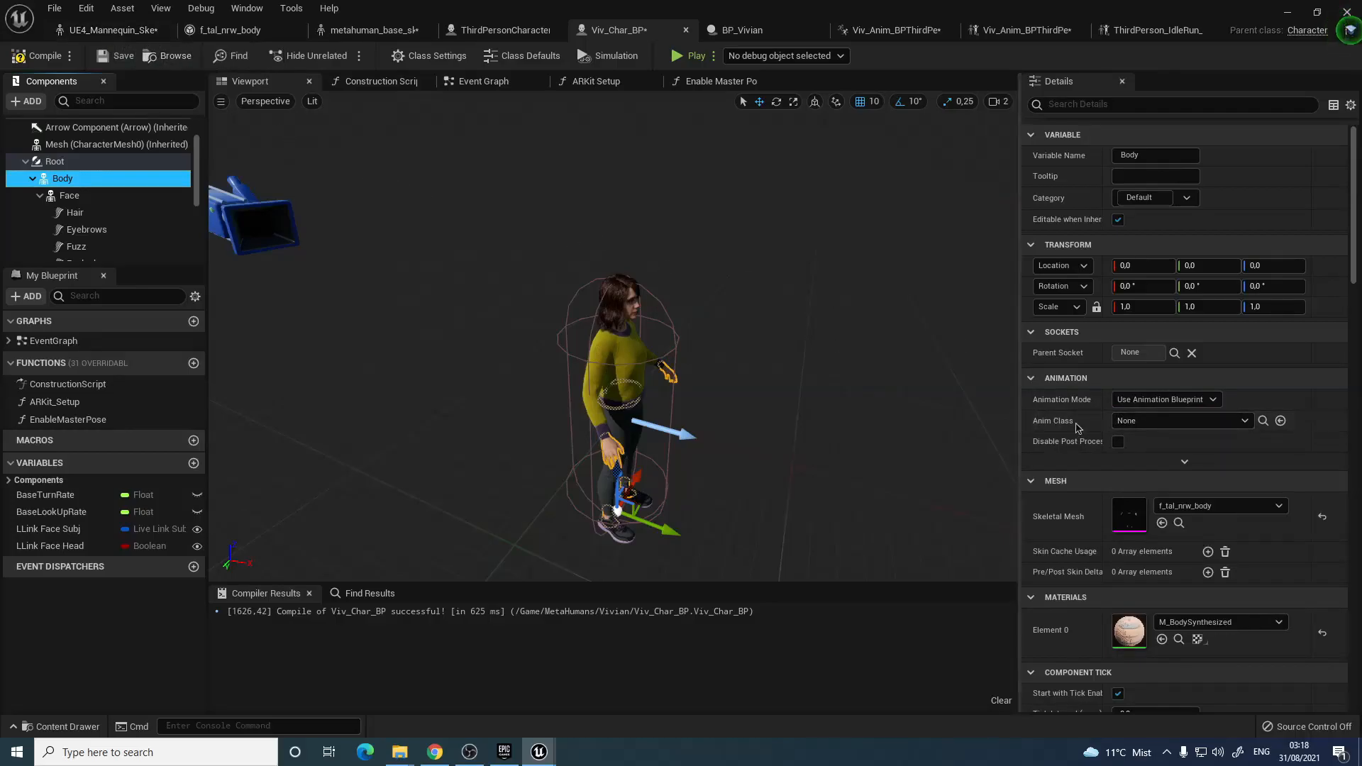
{"action": "left_click", "coordinate": [1135, 420]}
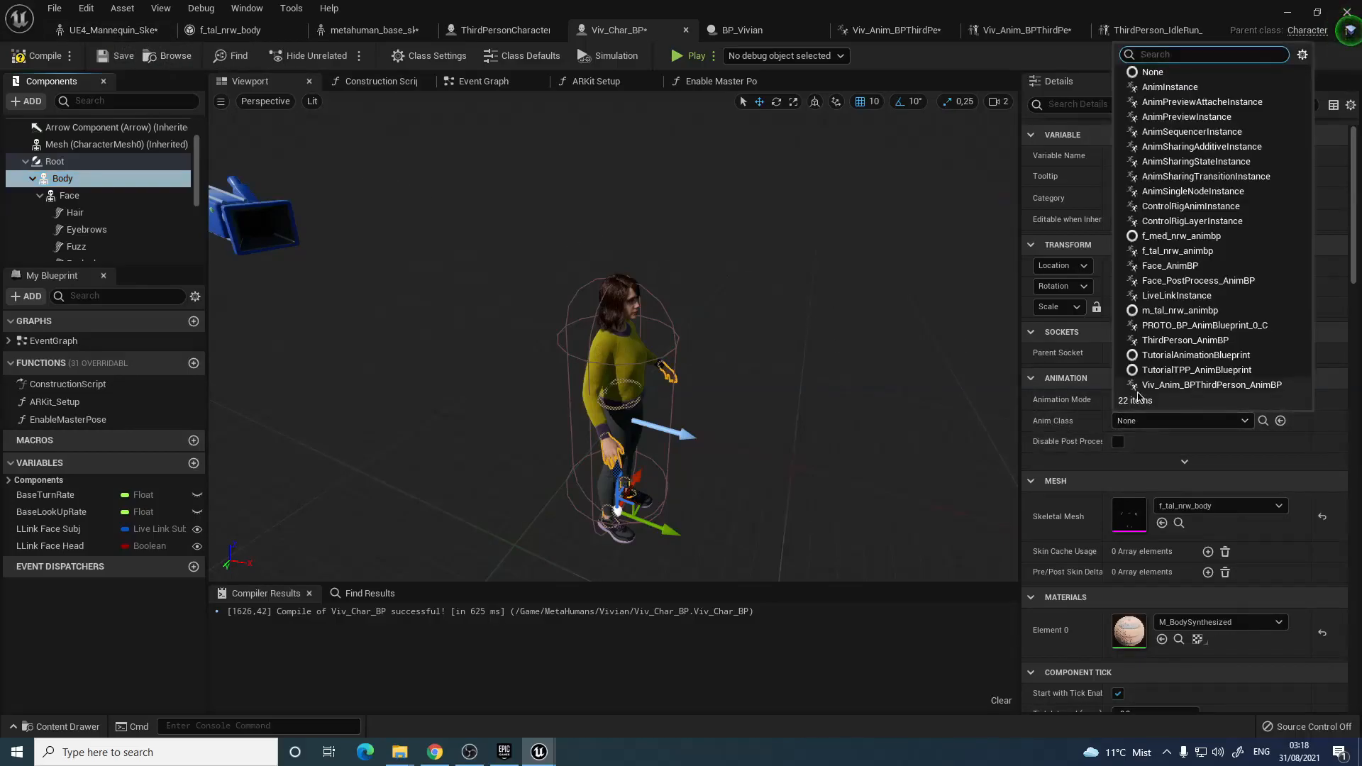
{"action": "left_click", "coordinate": [1213, 385]}
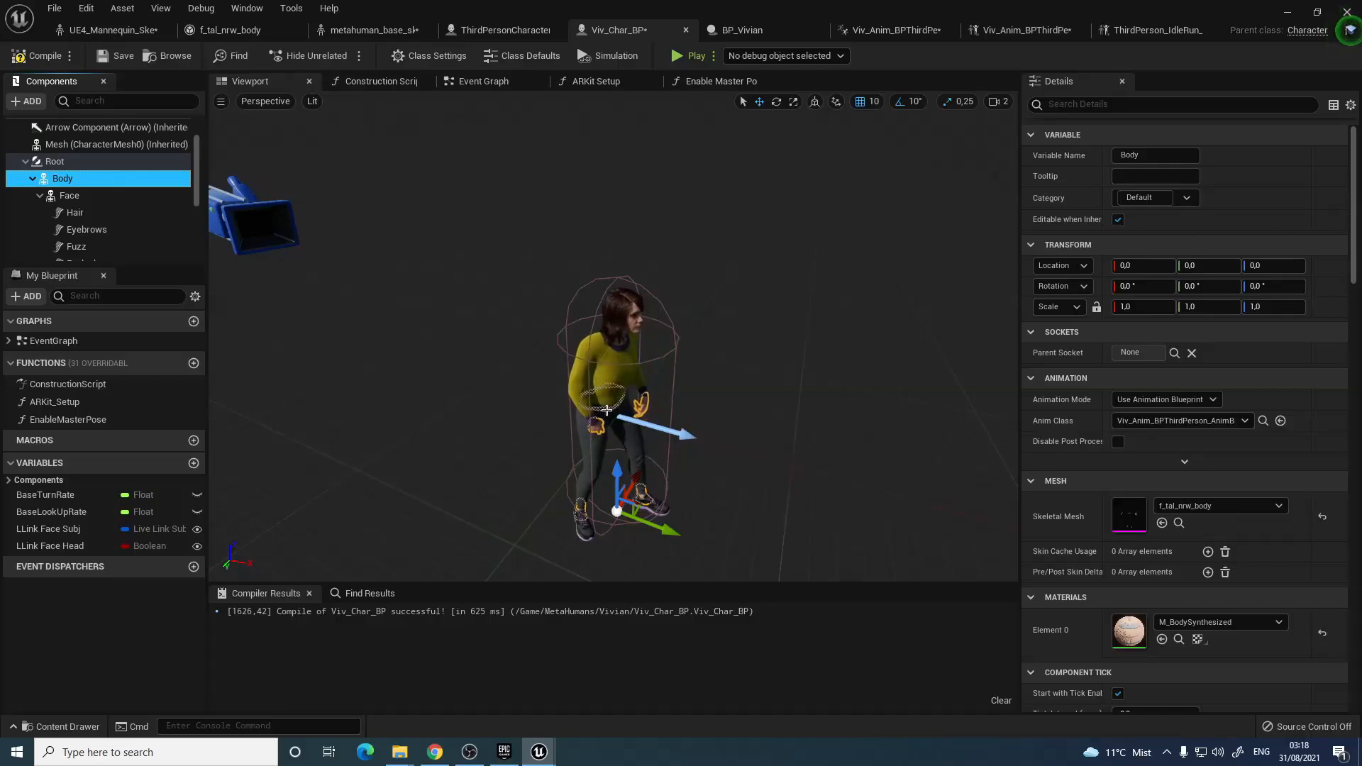
{"action": "left_click", "coordinate": [44, 57]}
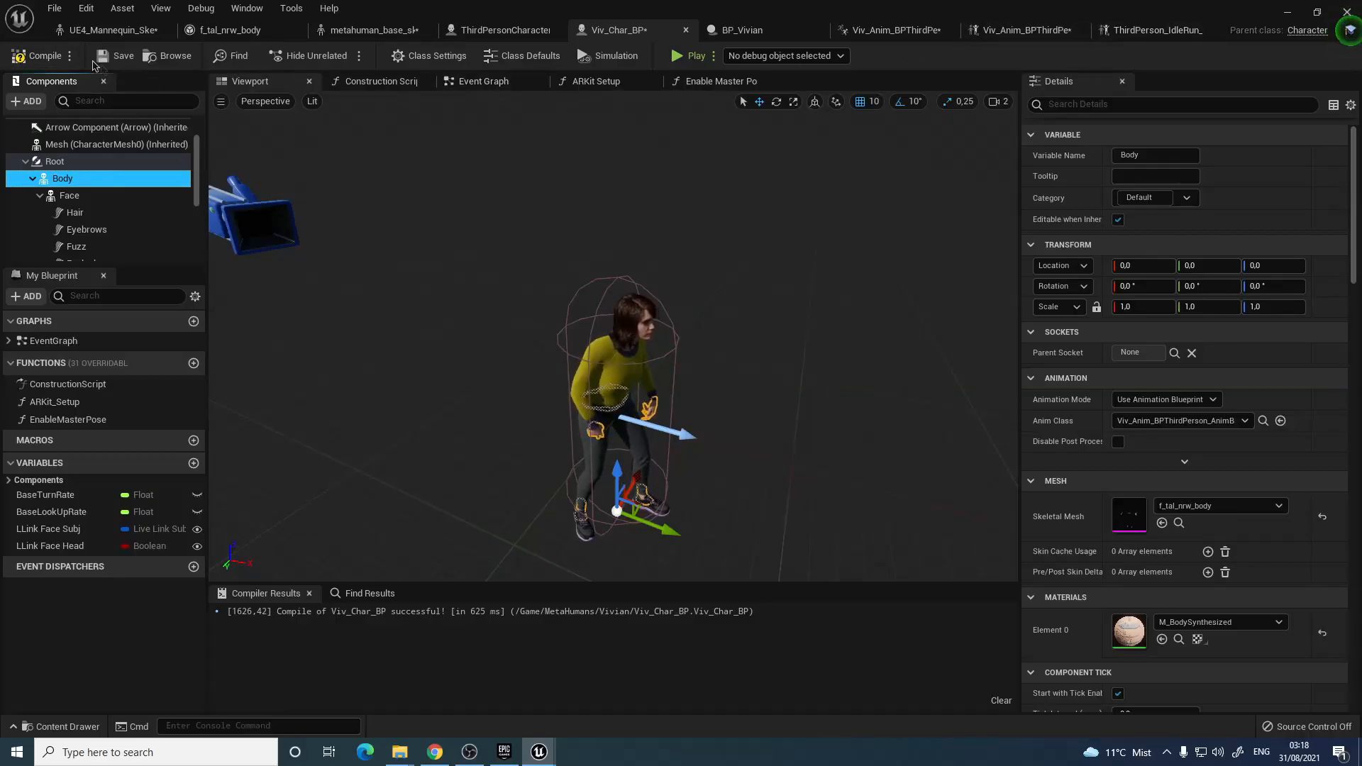
Browse to the MetaHumans/Vivian folder and open the Viv_Anim_BPThirdPerson_IdleRun_2D blend space to check its speed axis
{"action": "left_click", "coordinate": [1288, 12]}
{"action": "double_click", "coordinate": [586, 599]}
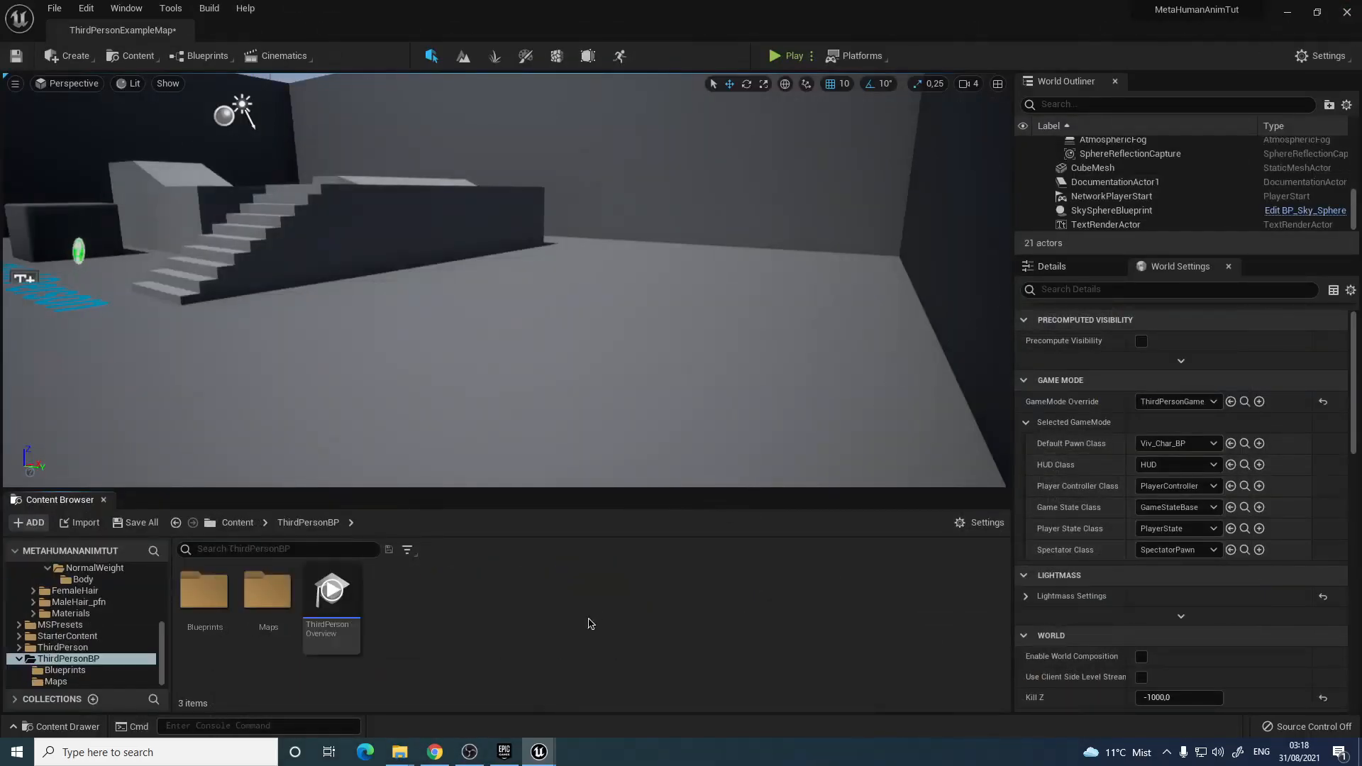
{"action": "double_click", "coordinate": [204, 594]}
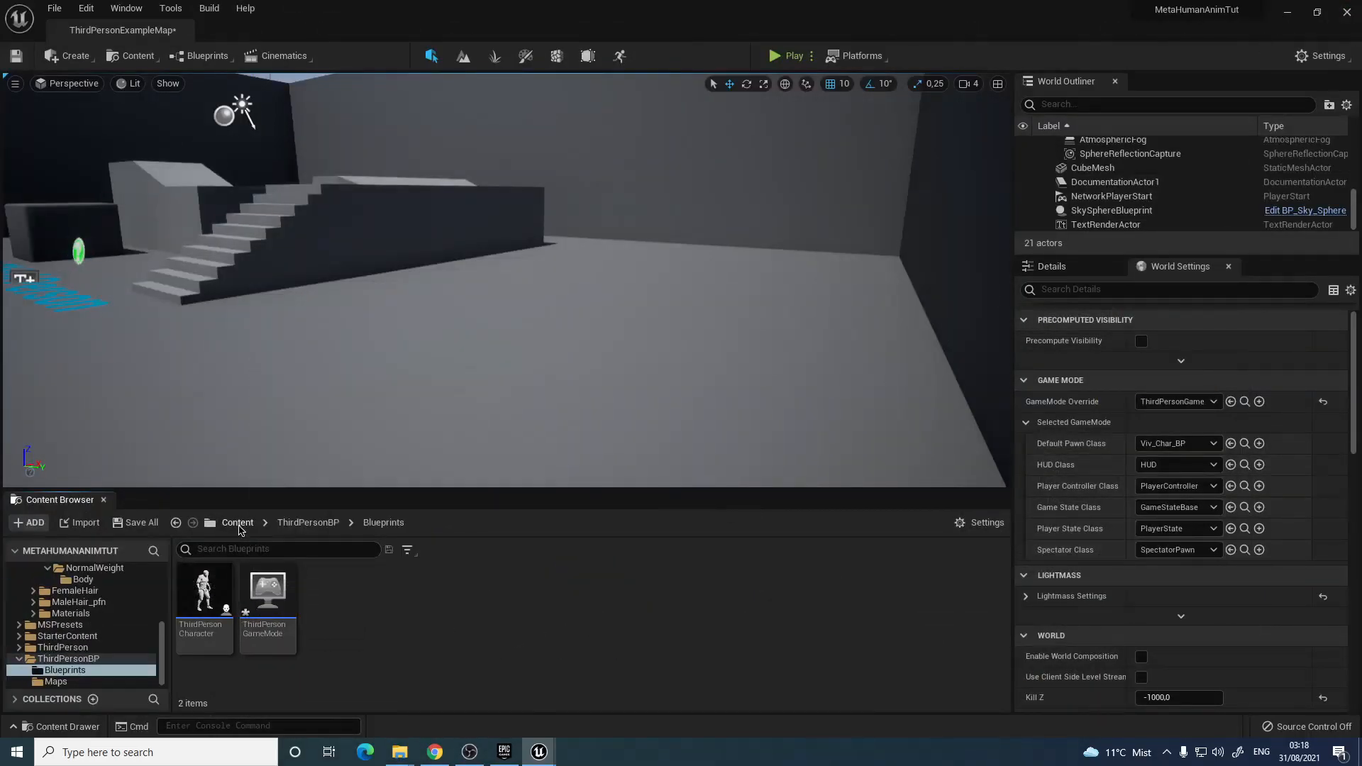
{"action": "left_click", "coordinate": [237, 522]}
{"action": "double_click", "coordinate": [304, 623]}
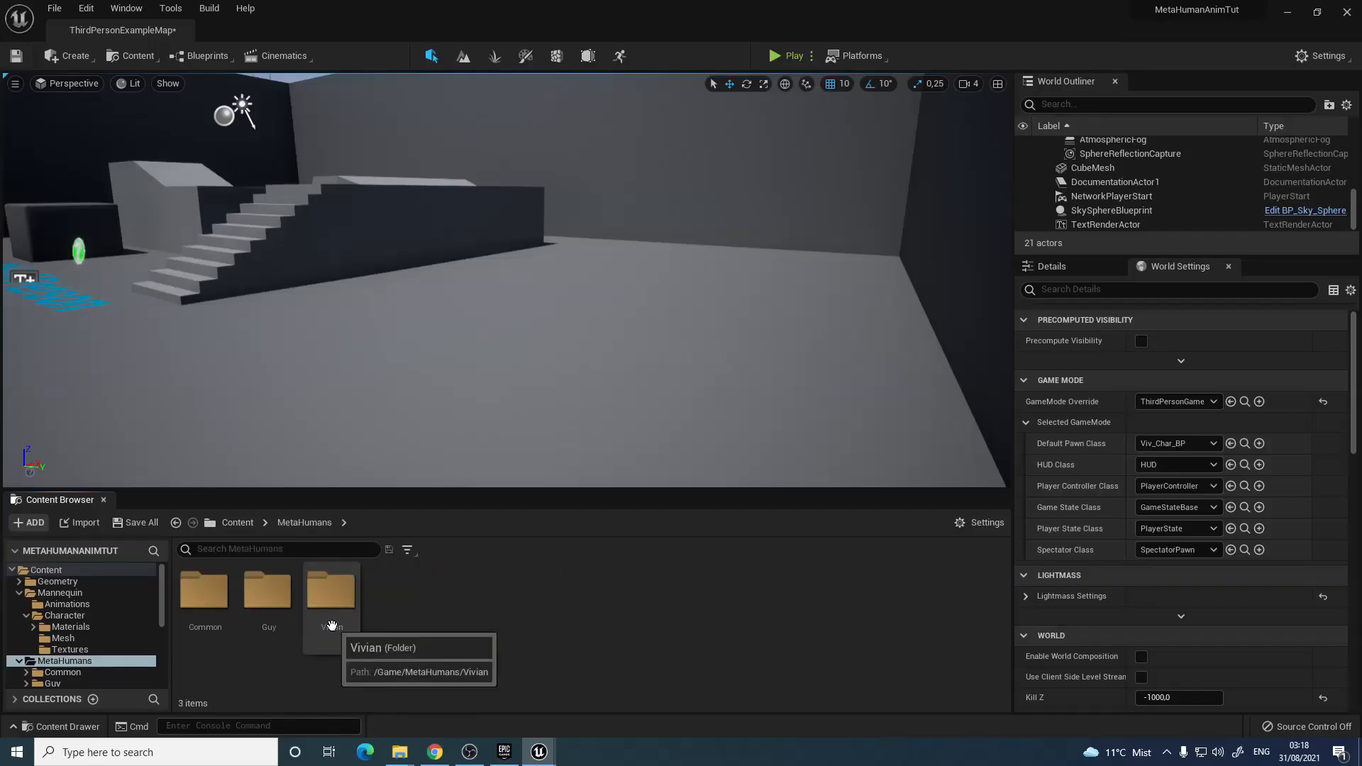
{"action": "double_click", "coordinate": [330, 603]}
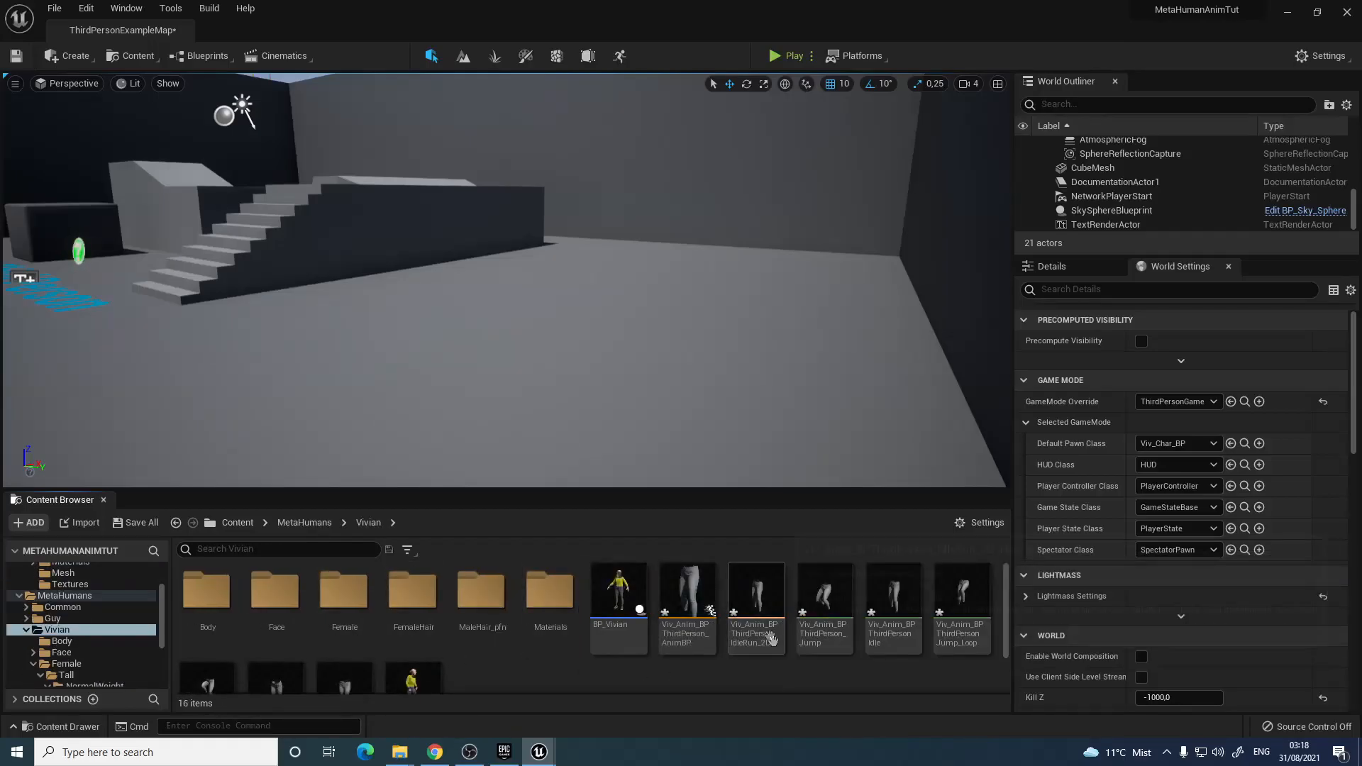
{"action": "double_click", "coordinate": [756, 607]}
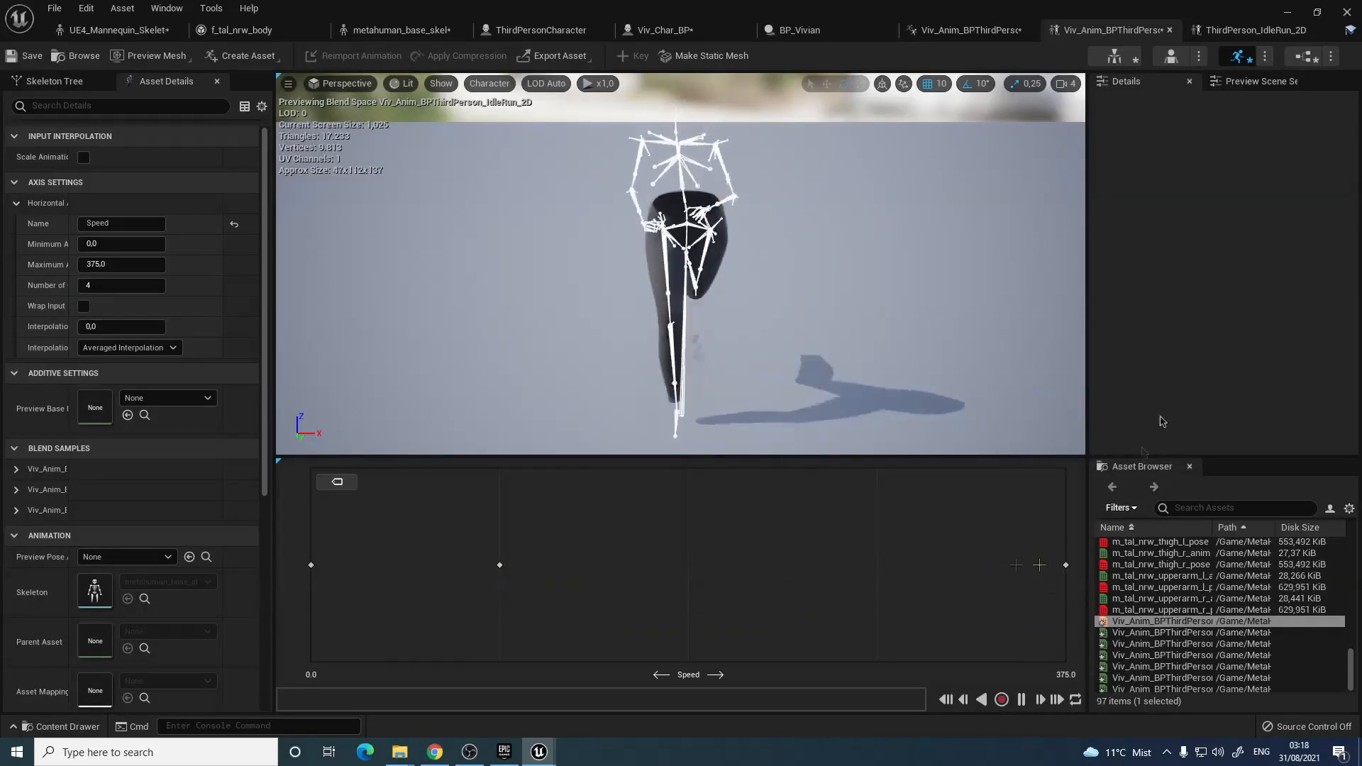
Play the ThirdPersonExampleMap level and run the character forward to test its animations
{"action": "left_click", "coordinate": [1289, 14]}
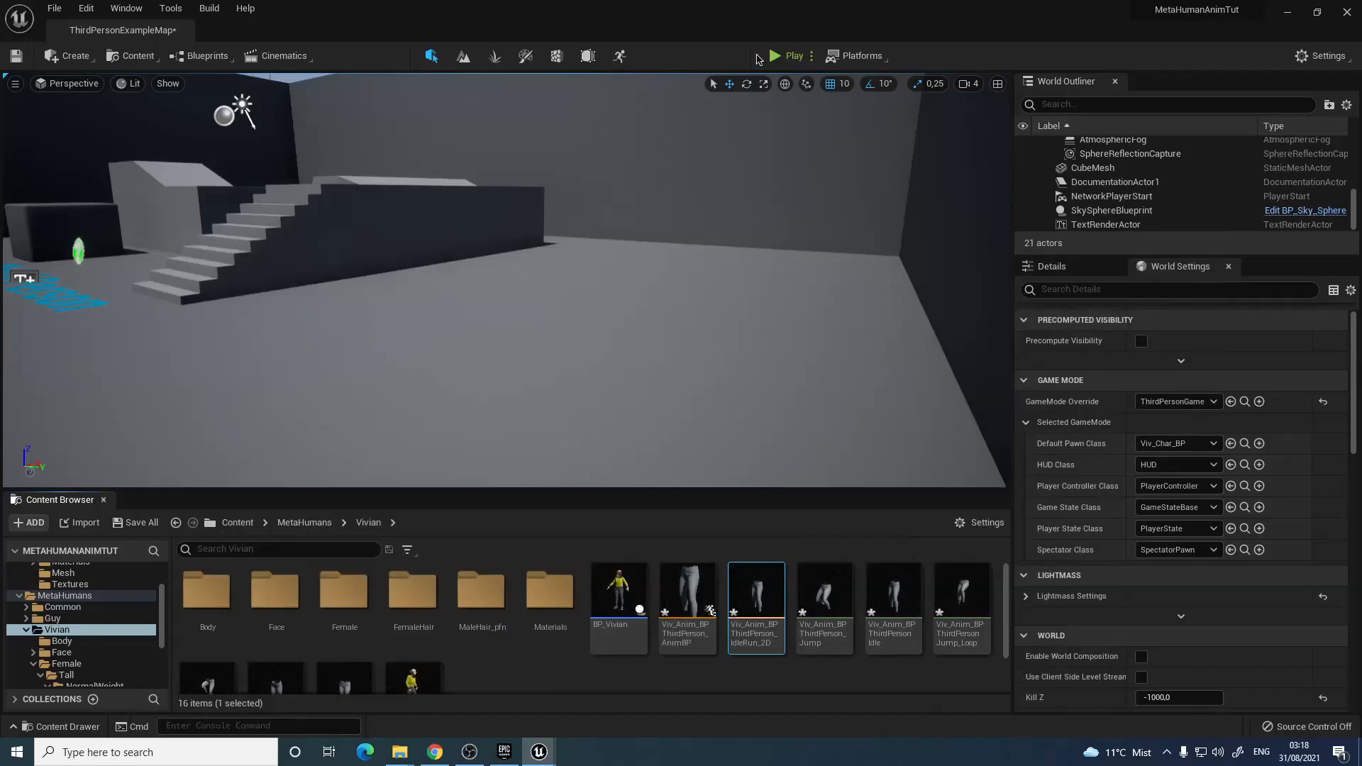
{"action": "left_click", "coordinate": [781, 56]}
{"action": "left_click", "coordinate": [731, 159]}
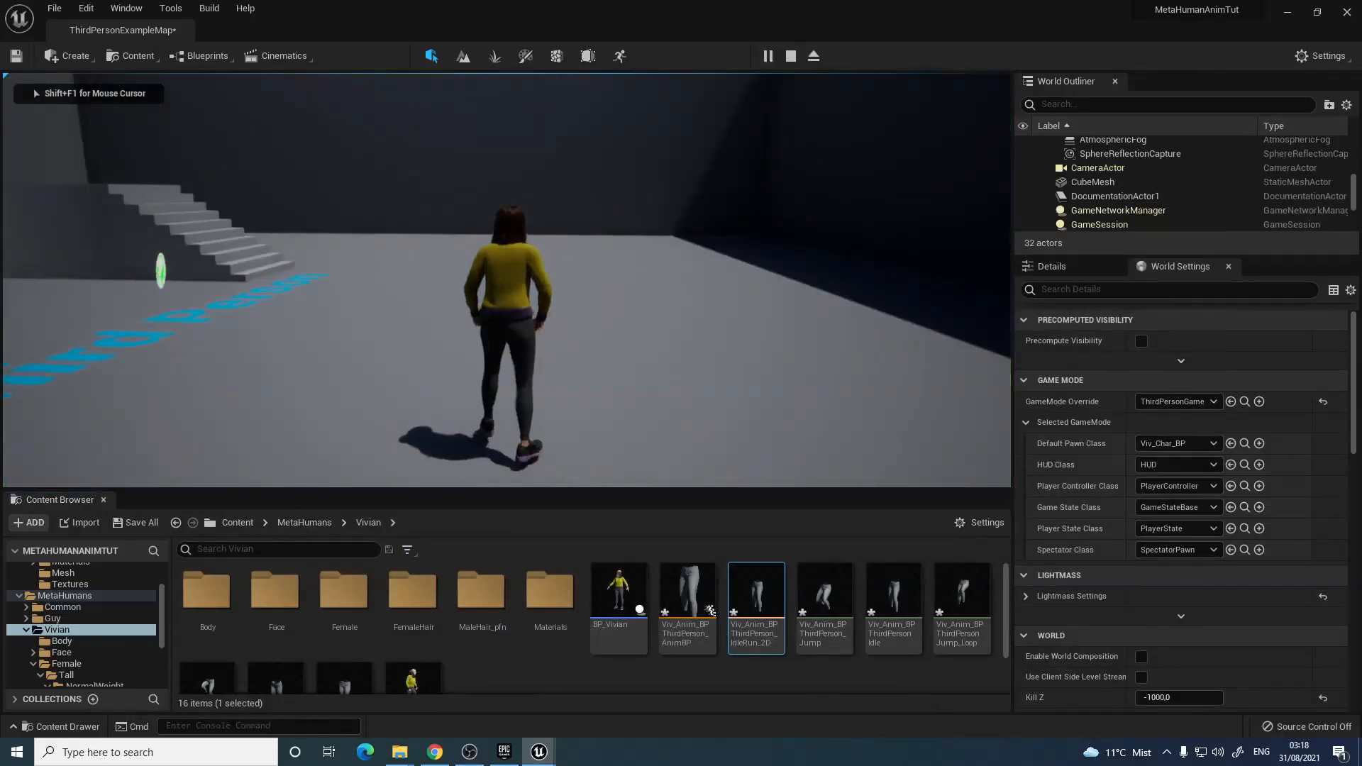
{"action": "key", "text": "w"}
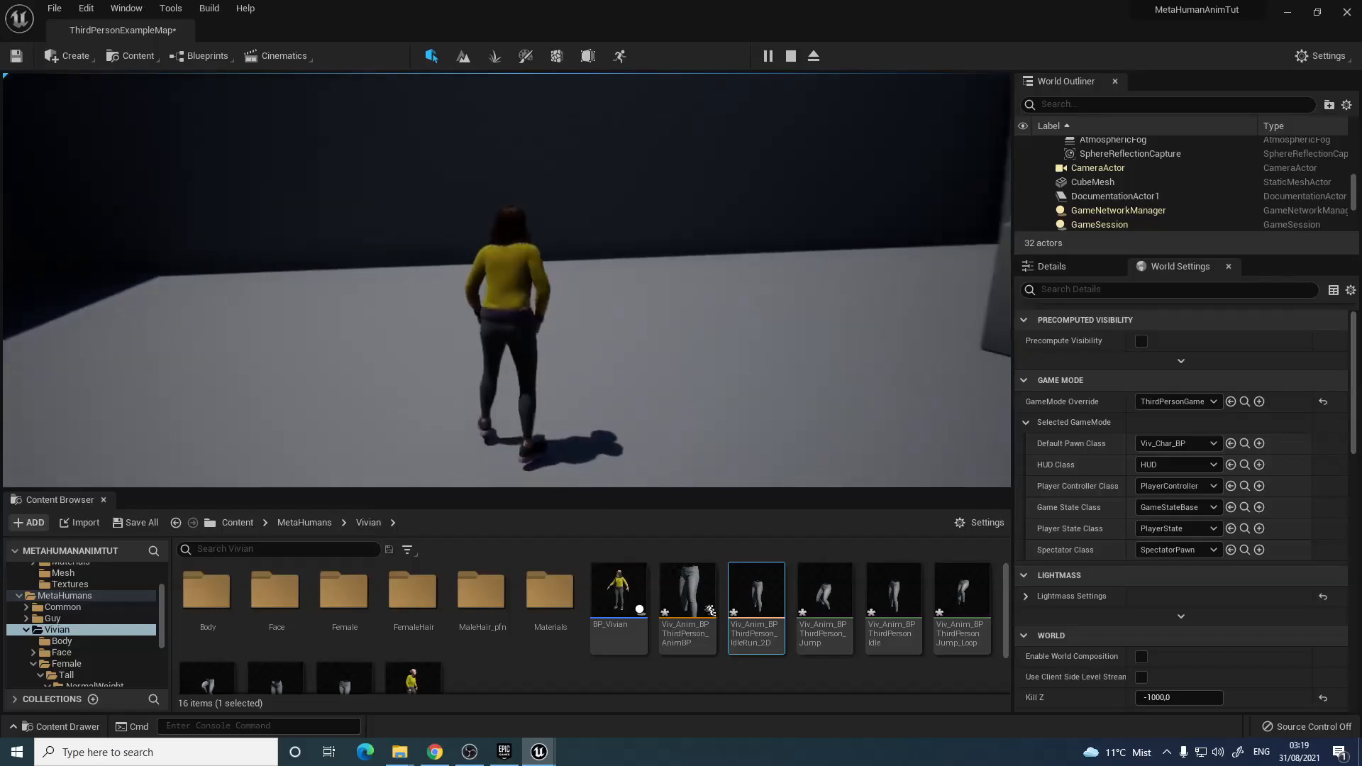
Stop the play test, return to the Viv_Char_BP blueprint and select the character's Torso component
{"action": "key", "text": "Escape"}
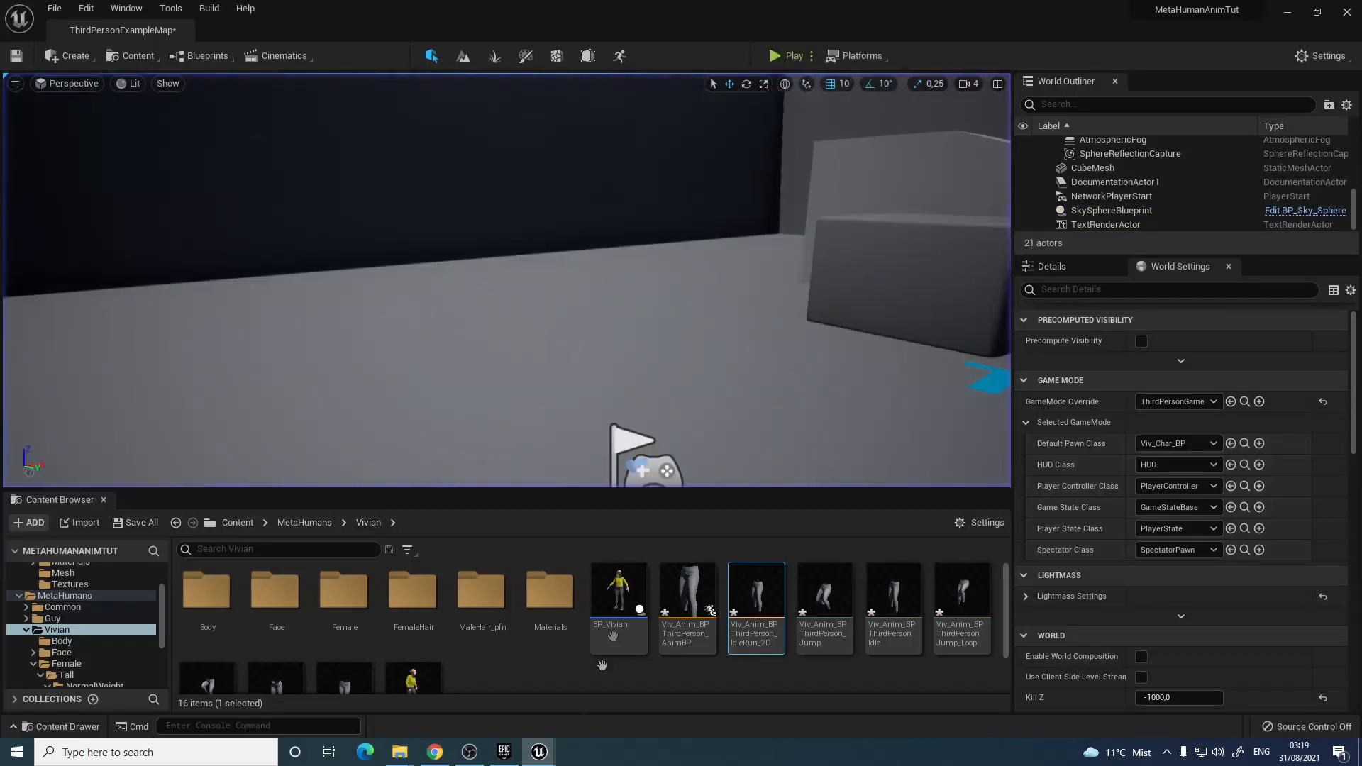
{"action": "mouse_move", "coordinate": [540, 754]}
{"action": "left_click", "coordinate": [612, 693]}
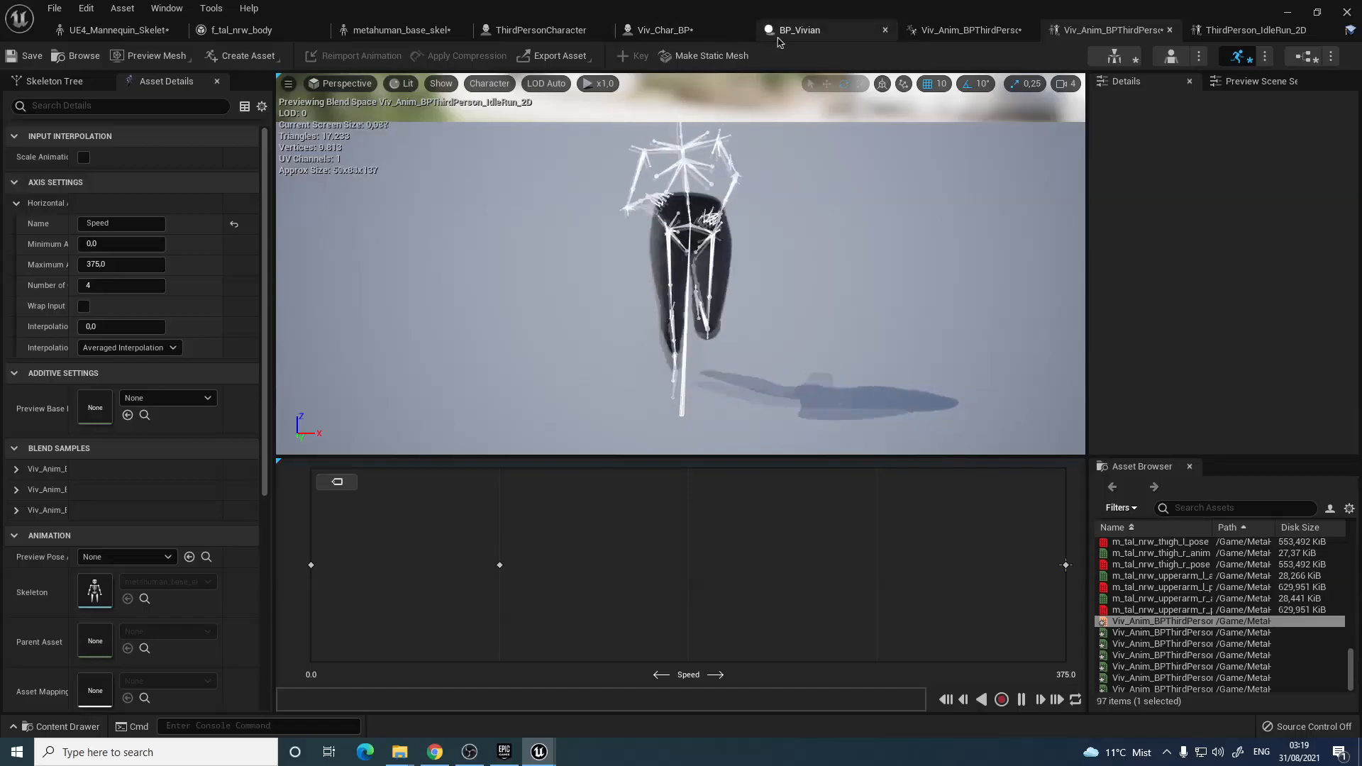
{"action": "left_click", "coordinate": [665, 30]}
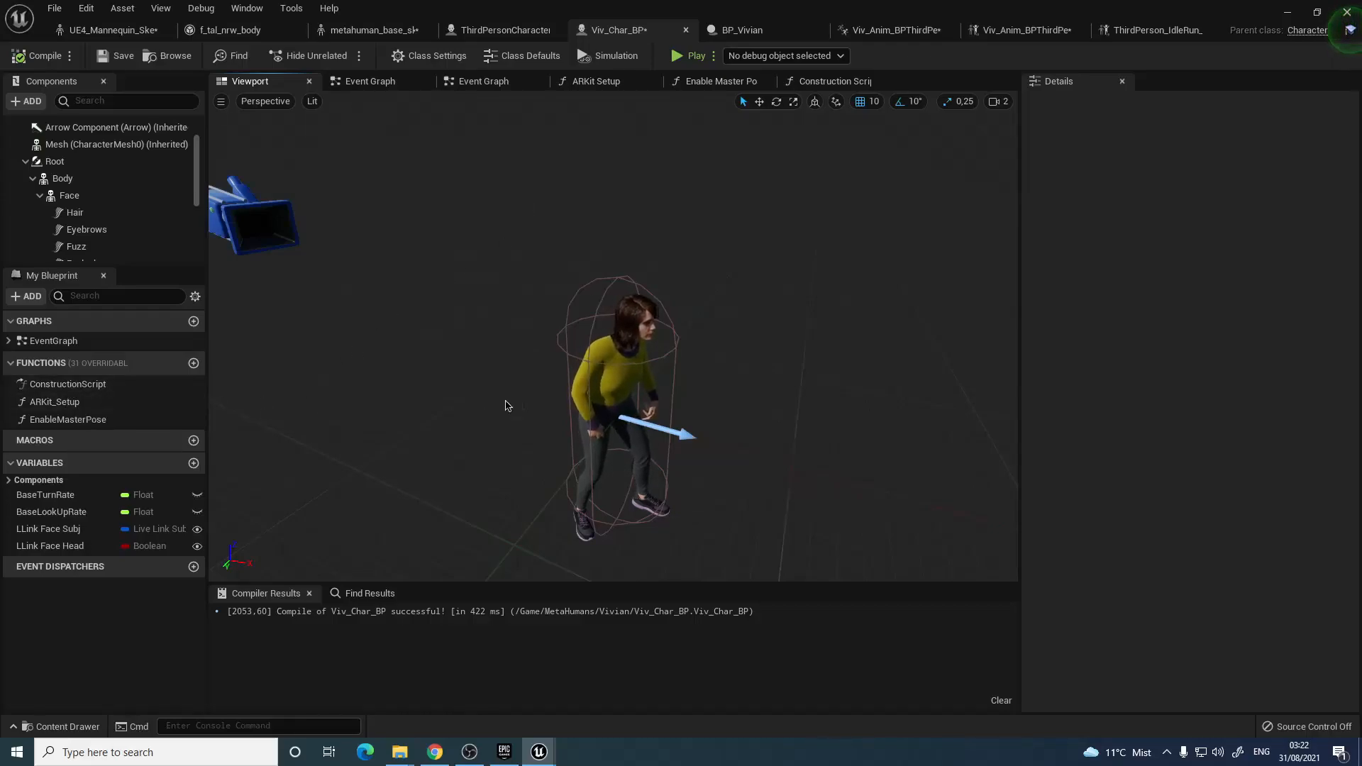
{"action": "left_click", "coordinate": [582, 368]}
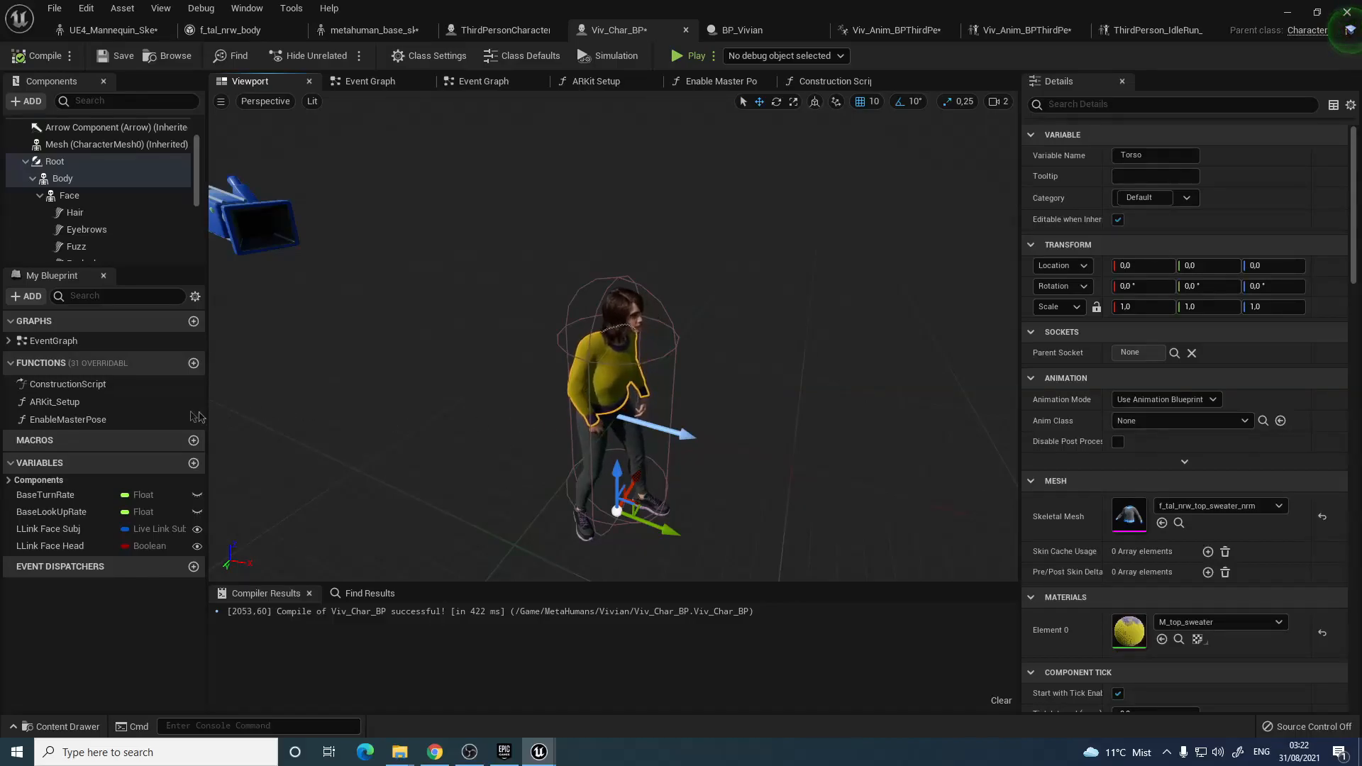
Review Viv_Char_BP's Construction Script, checking the Enable Master Pose nodes for Feet, Legs and Torso and the Face's Create Dynamic Material Instance nodes
{"action": "double_click", "coordinate": [66, 386]}
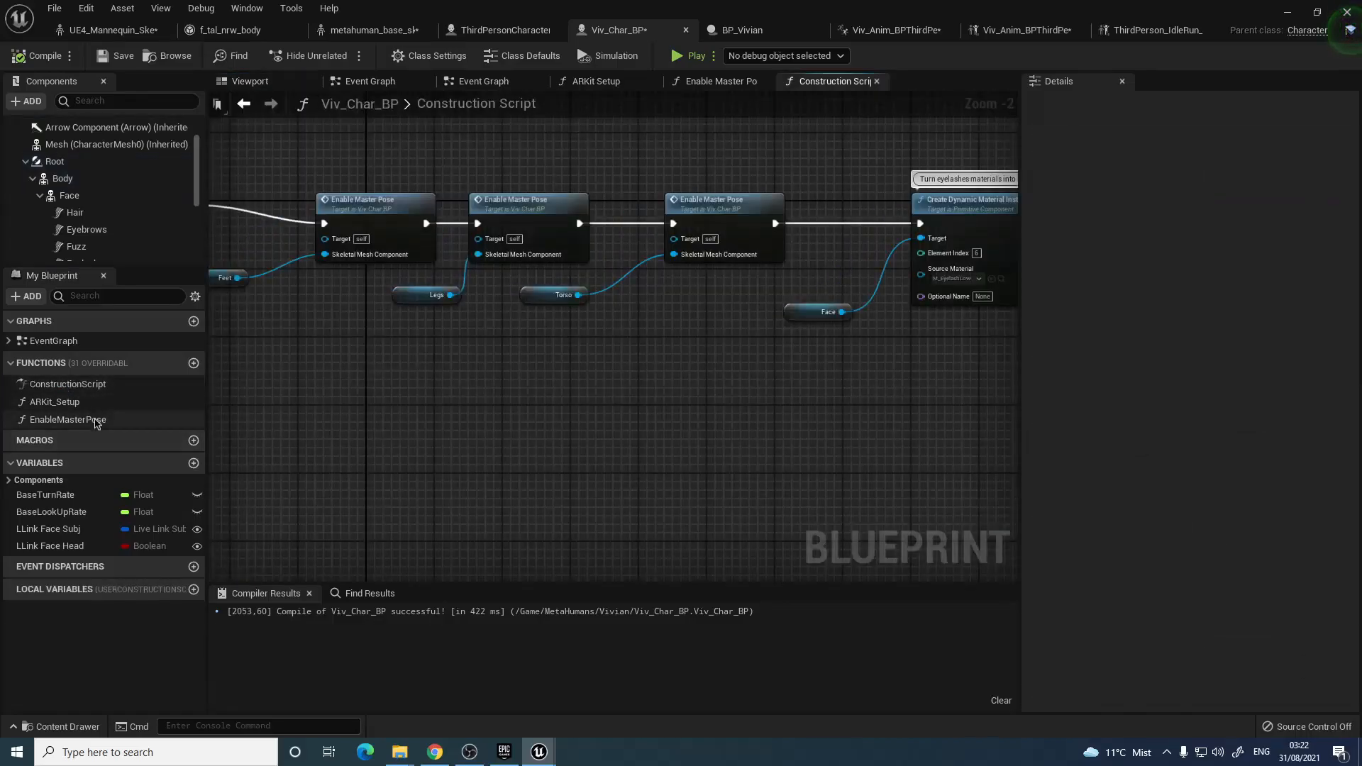
{"action": "right_click_drag", "start_coordinate": [426, 337], "coordinate": [708, 408]}
{"action": "left_click_drag", "start_coordinate": [701, 413], "coordinate": [499, 319]}
{"action": "right_click_drag", "start_coordinate": [702, 426], "coordinate": [512, 399]}
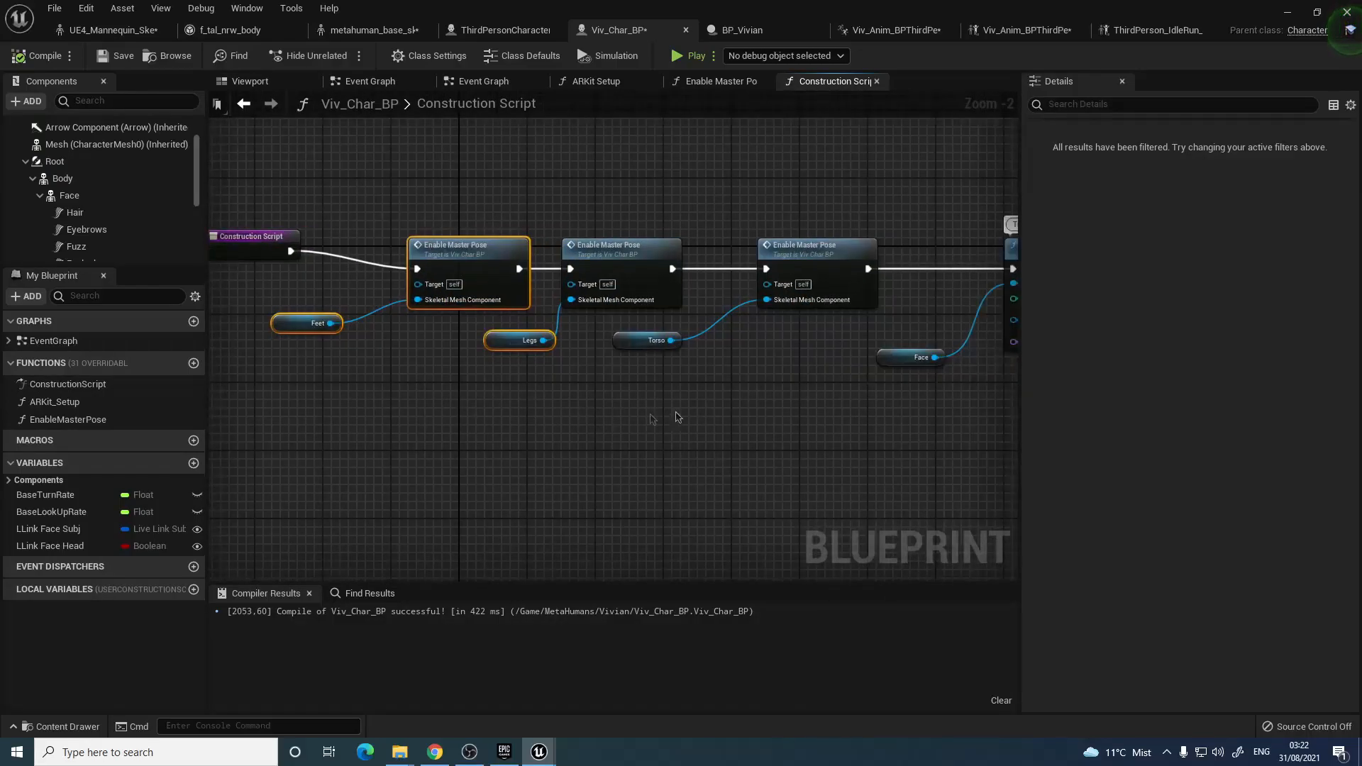
{"action": "left_click", "coordinate": [710, 413]}
{"action": "left_click", "coordinate": [312, 323]}
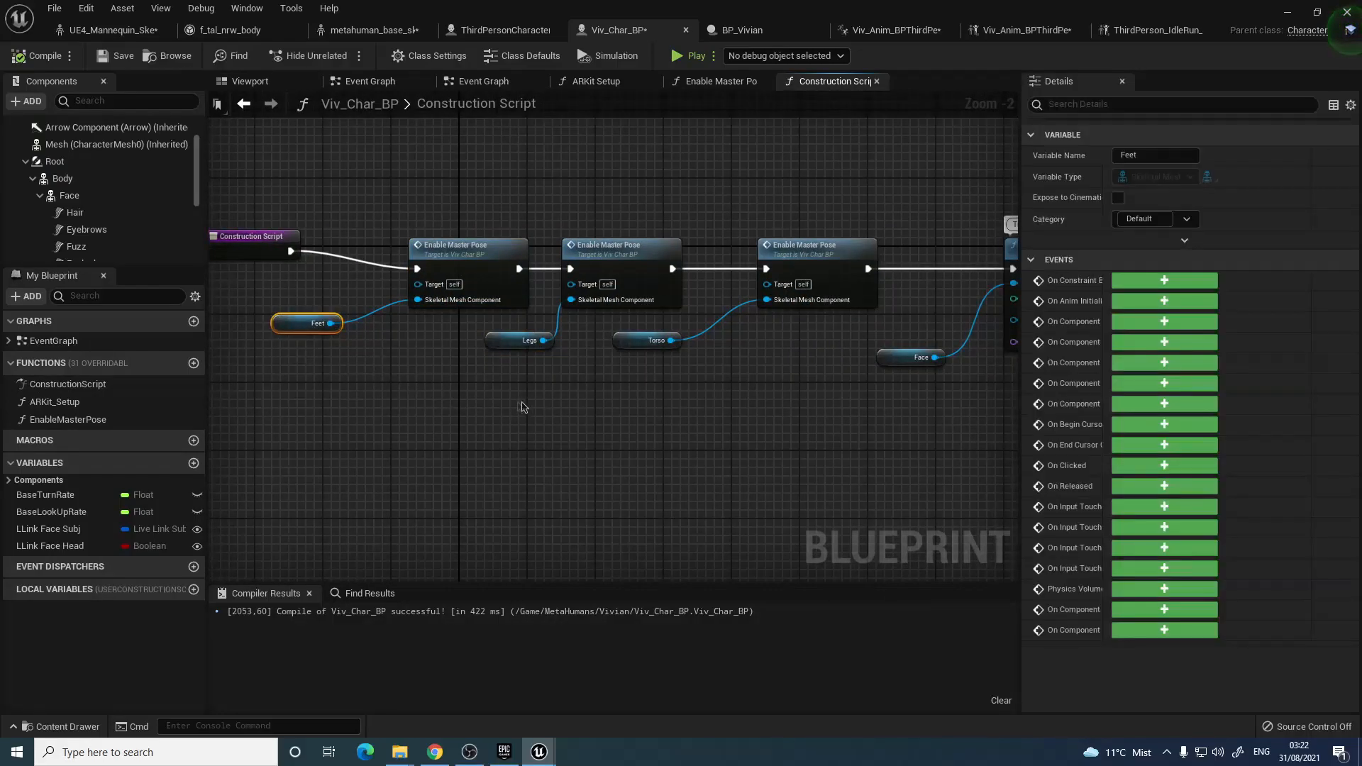
{"action": "left_click_drag", "start_coordinate": [617, 351], "coordinate": [612, 339]}
{"action": "right_click_drag", "start_coordinate": [674, 393], "coordinate": [456, 379]}
{"action": "left_click_drag", "start_coordinate": [708, 393], "coordinate": [674, 342]}
{"action": "right_click_drag", "start_coordinate": [687, 403], "coordinate": [475, 374]}
{"action": "left_click", "coordinate": [772, 359]}
{"action": "right_click_drag", "start_coordinate": [731, 396], "coordinate": [666, 415]}
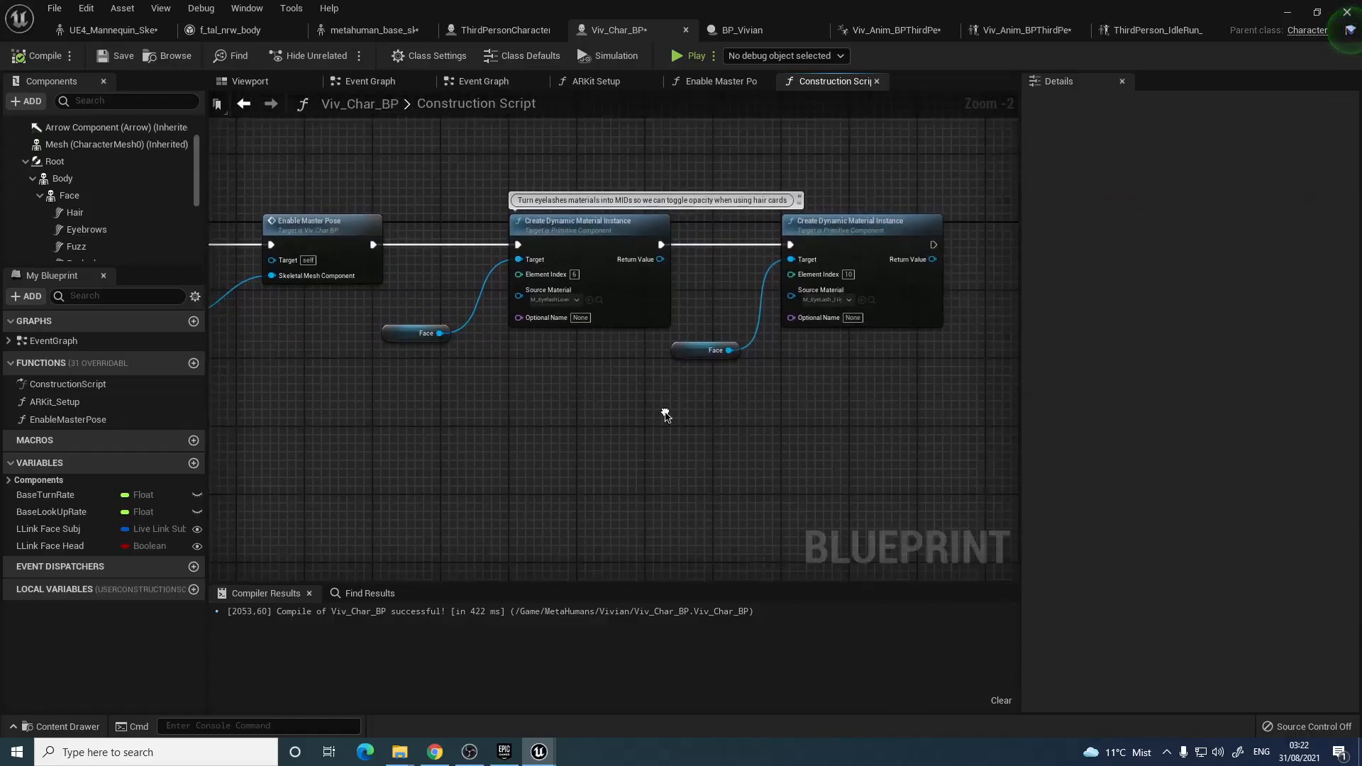
Review the ARKit_Setup function graph in Viv_Char_BP, from the entry node through the Face_AnimBP cast to the Set nodes
{"action": "double_click", "coordinate": [65, 405]}
{"action": "scroll", "coordinate": [574, 376], "scroll_direction": "down", "scroll_amount": 3}
{"action": "right_click_drag", "start_coordinate": [561, 402], "coordinate": [660, 413]}
{"action": "scroll", "coordinate": [785, 432], "scroll_direction": "down", "scroll_amount": 1}
{"action": "scroll", "coordinate": [641, 411], "scroll_direction": "up", "scroll_amount": 1}
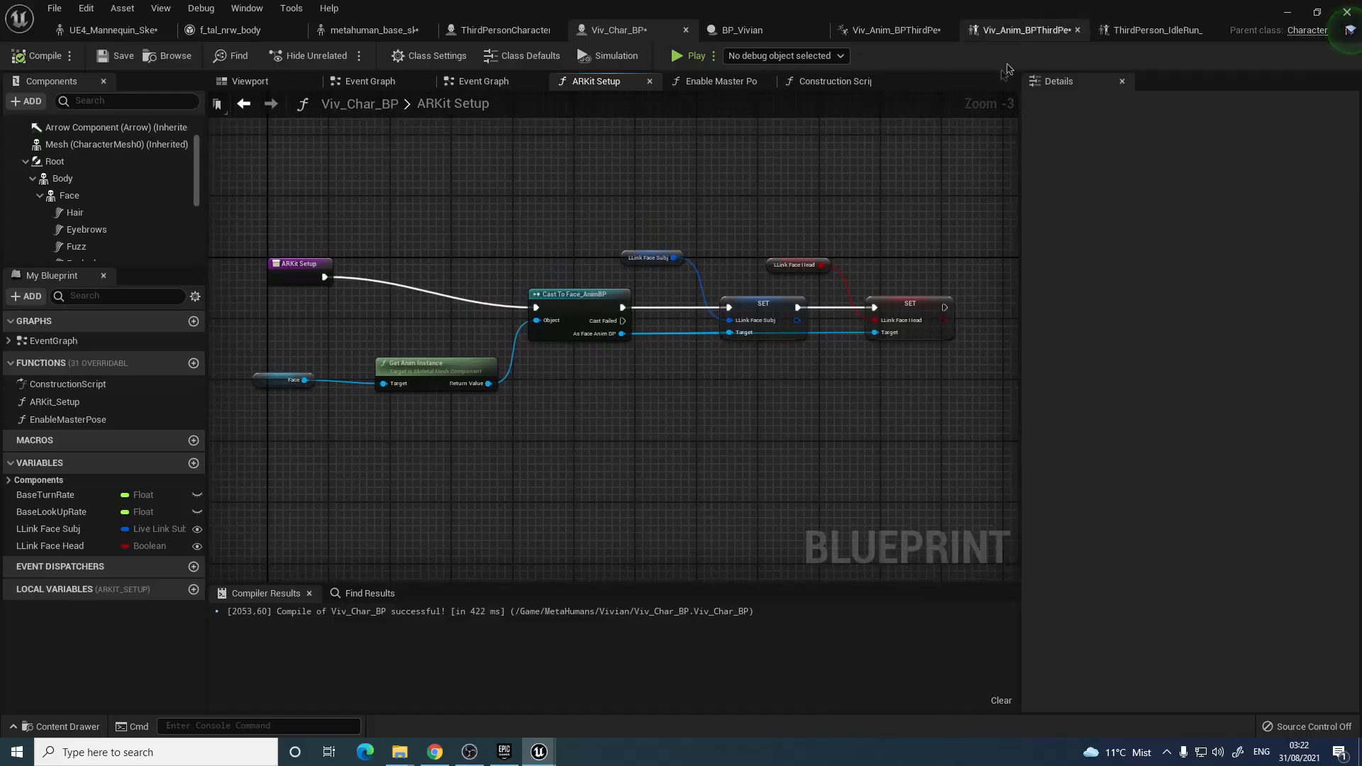
Check BP_Vivian's Construction Script against Viv_Char_BP, and return to the ThirdPersonExampleMap level
{"action": "left_click", "coordinate": [745, 32]}
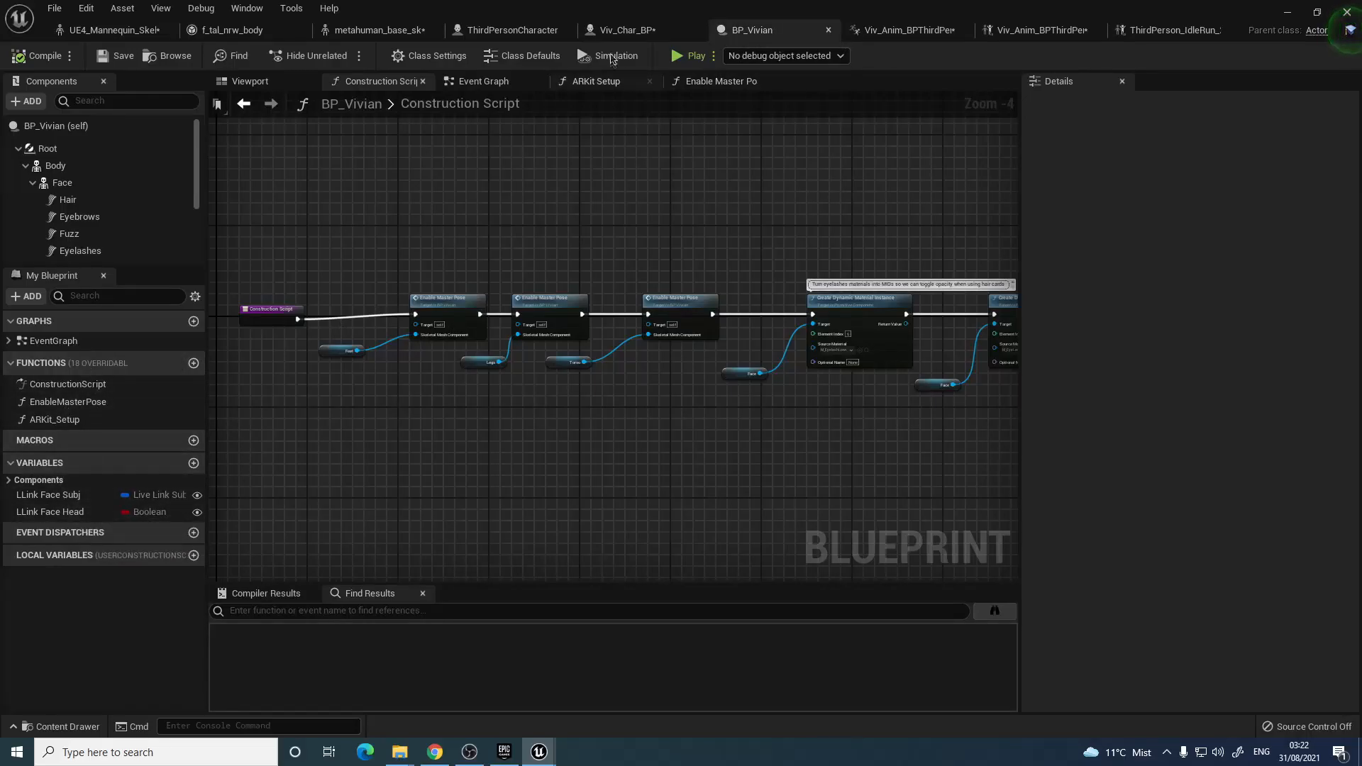
{"action": "left_click", "coordinate": [620, 31]}
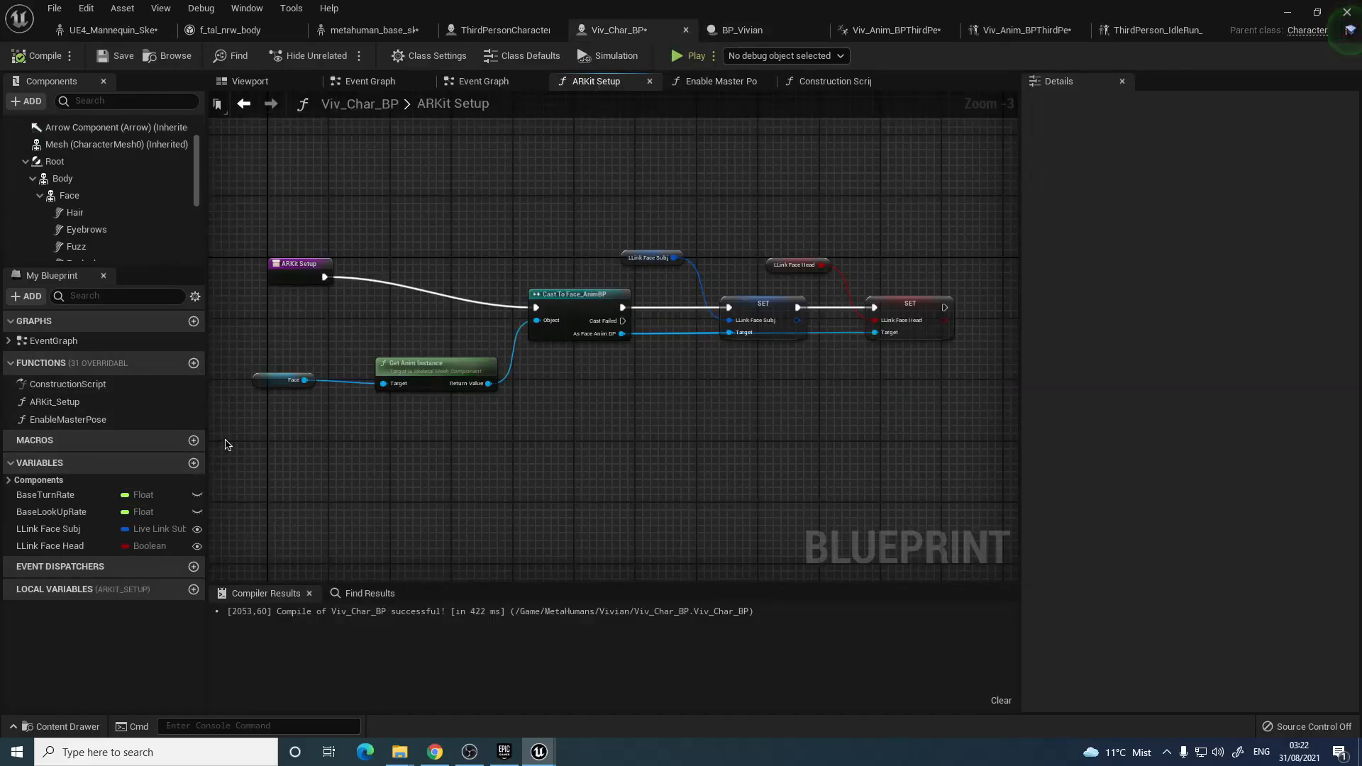
{"action": "left_click", "coordinate": [1297, 11]}
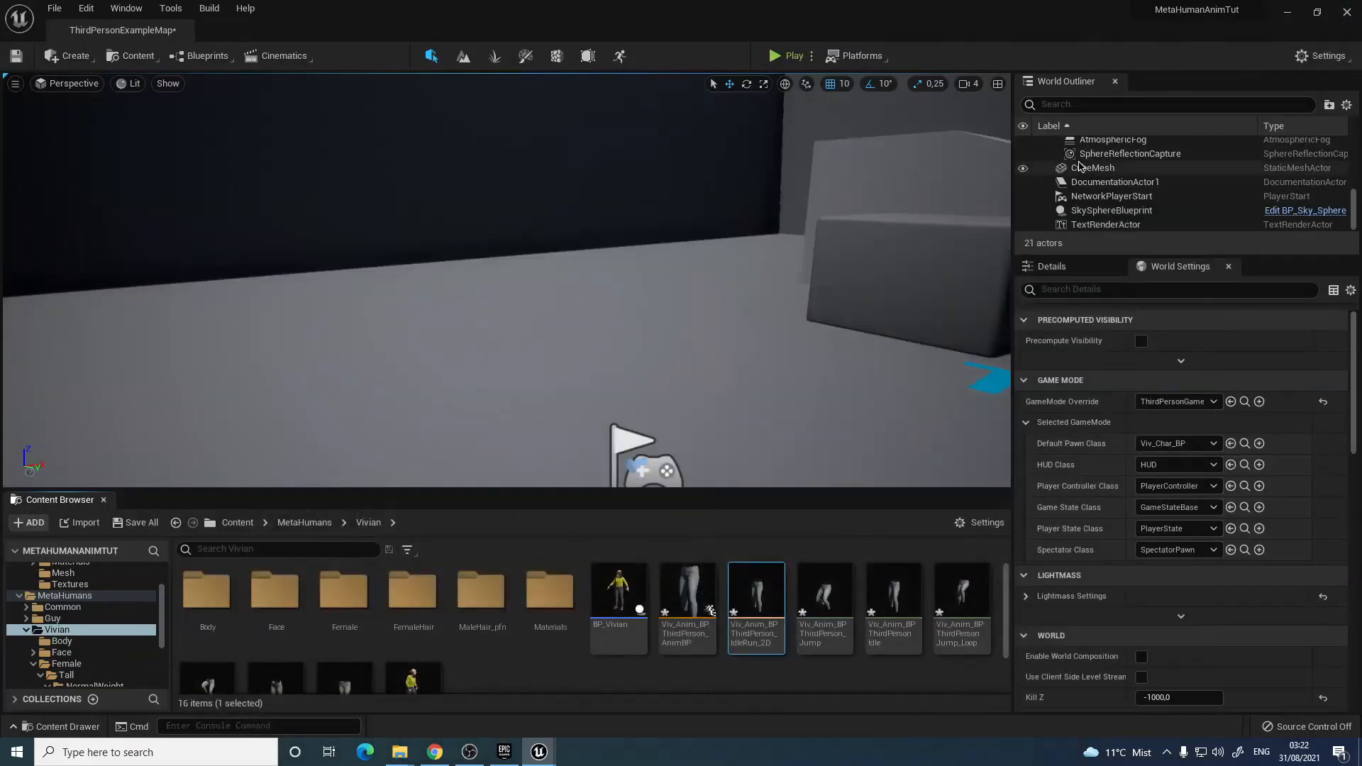
{"action": "right_click_drag", "start_coordinate": [758, 202], "coordinate": [752, 254]}
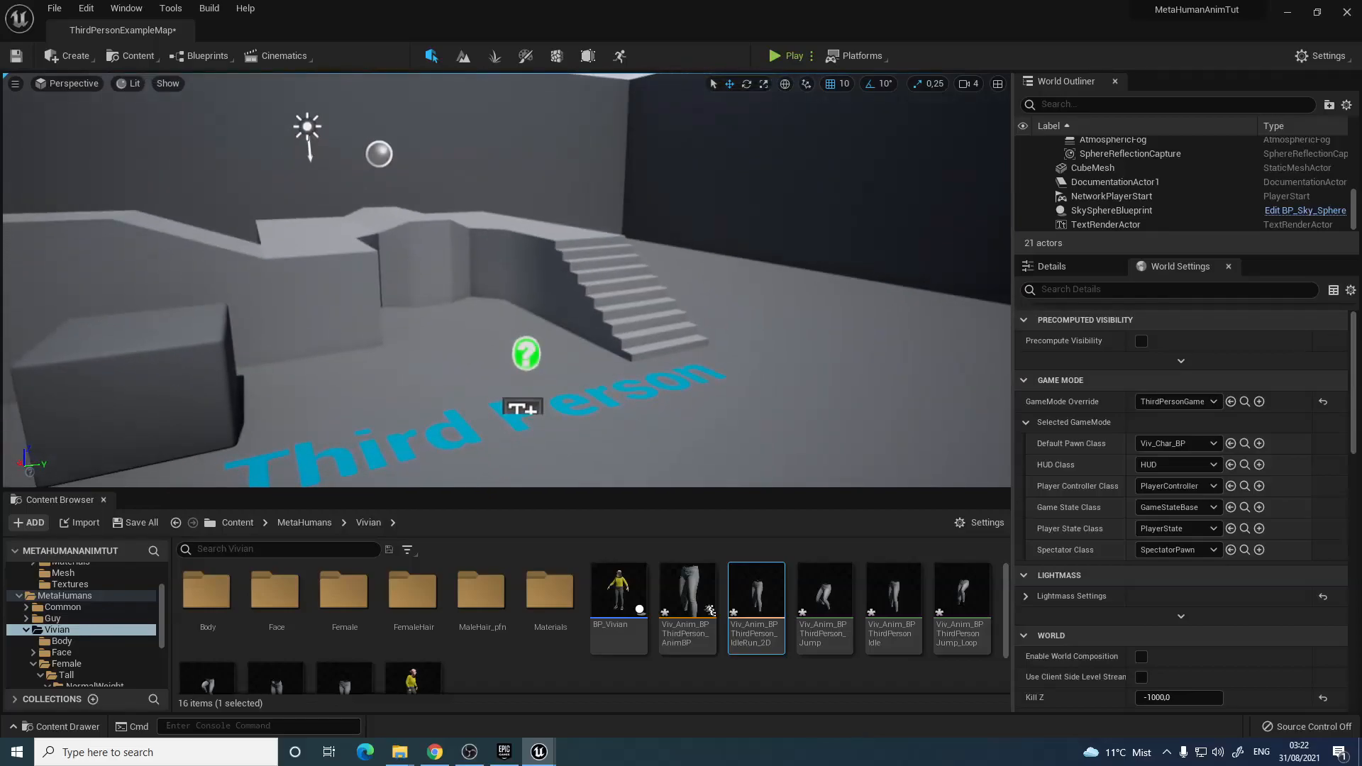